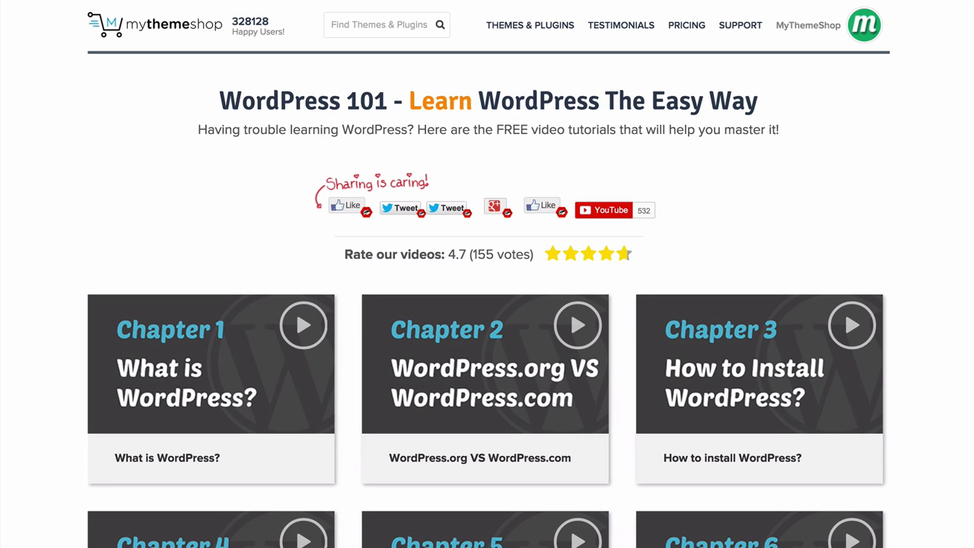
# Scroll through the WordPress 101/201 tutorial chapters on the MyThemeShop site
pyautogui.scroll(-8, 487, 305)
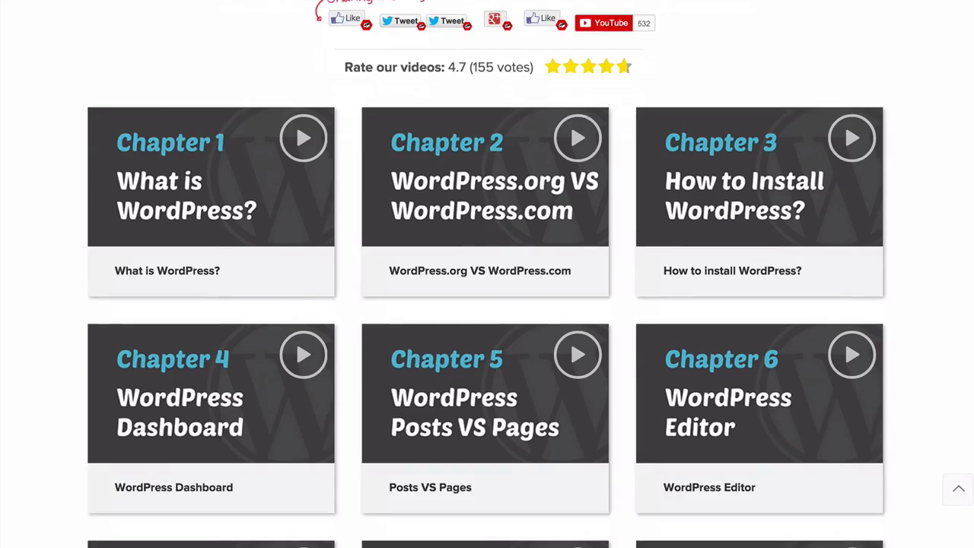
pyautogui.scroll(-7, 487, 304)
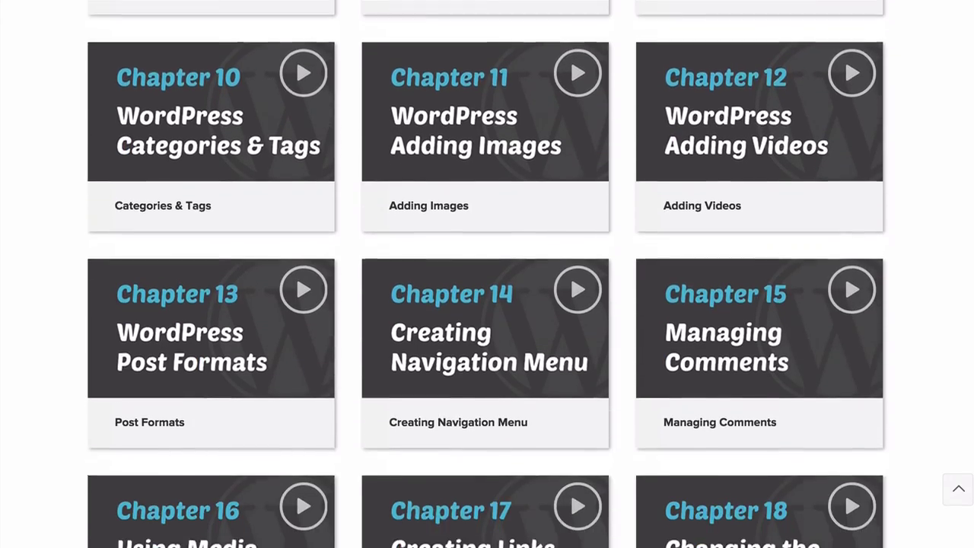
pyautogui.scroll(-9, 487, 304)
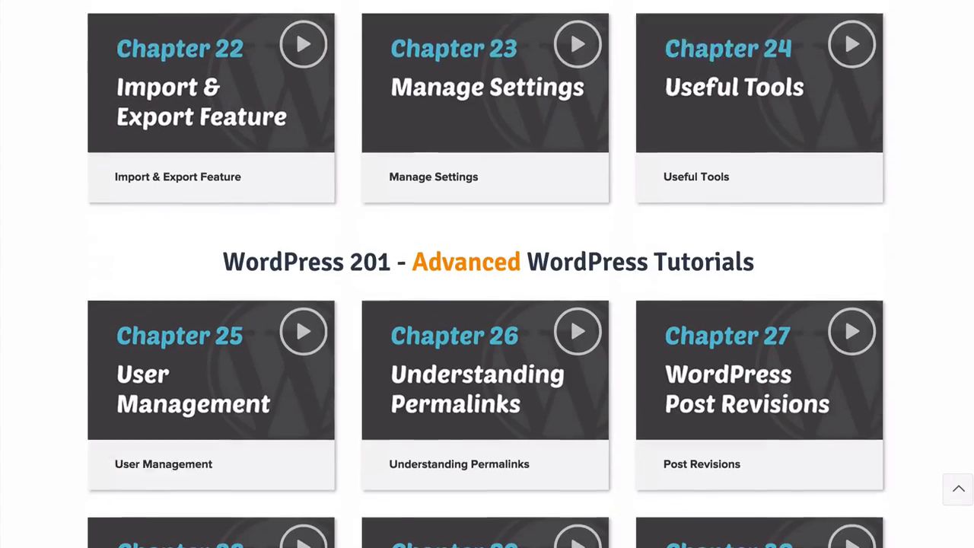
pyautogui.scroll(-1, 487, 304)
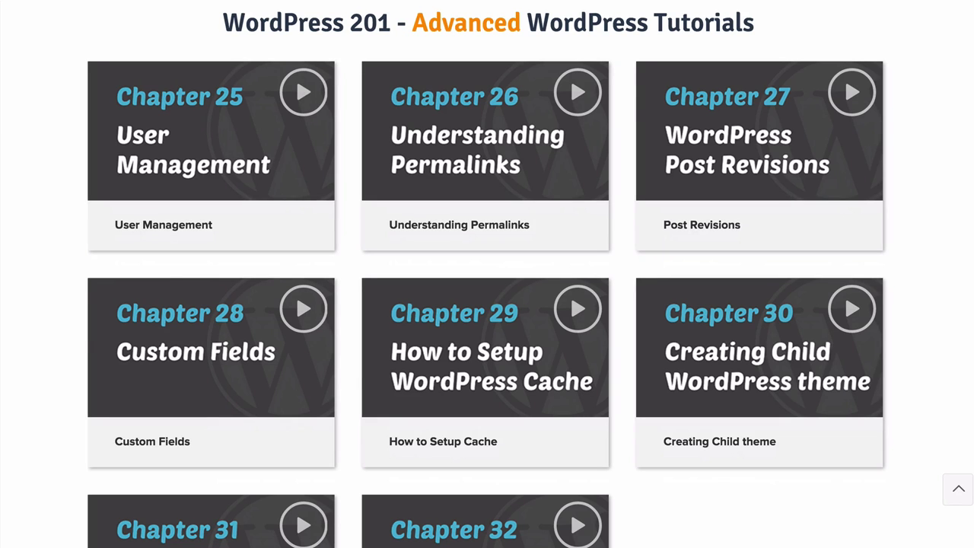
pyautogui.scroll(15, 487, 304)
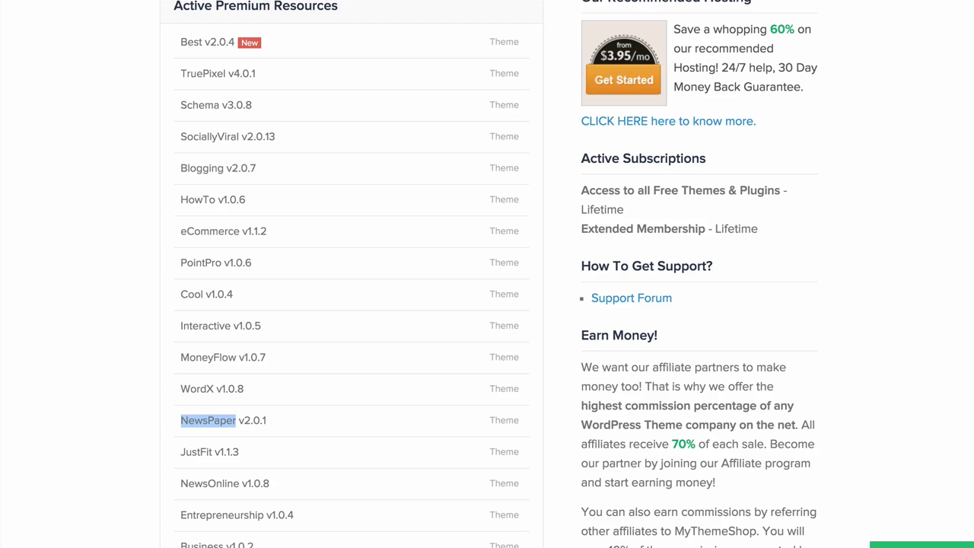
# Expand NewsPaper v2.0.1 and save its Theme Files to the MyThemeShop downloads folder
pyautogui.scroll(3, 935, 87)
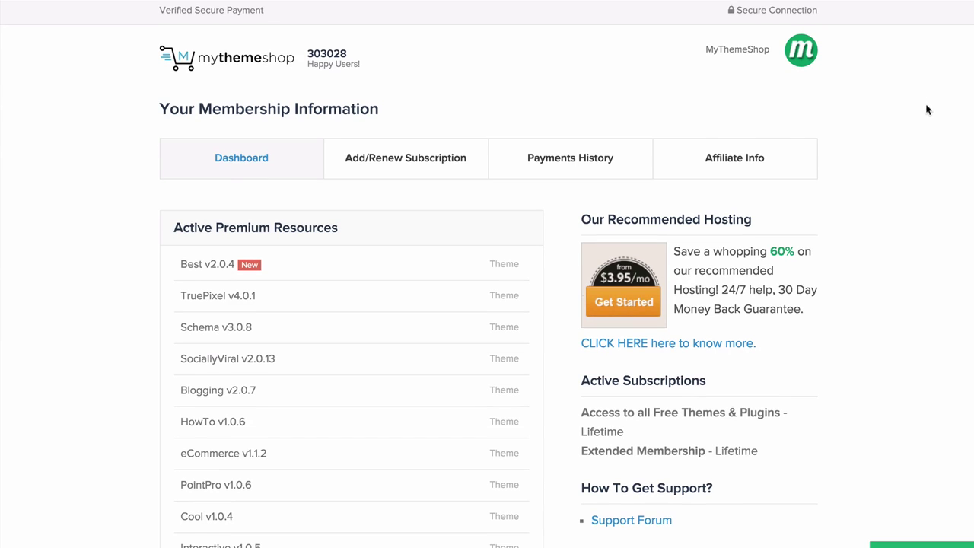
pyautogui.scroll(-3, 94, 231)
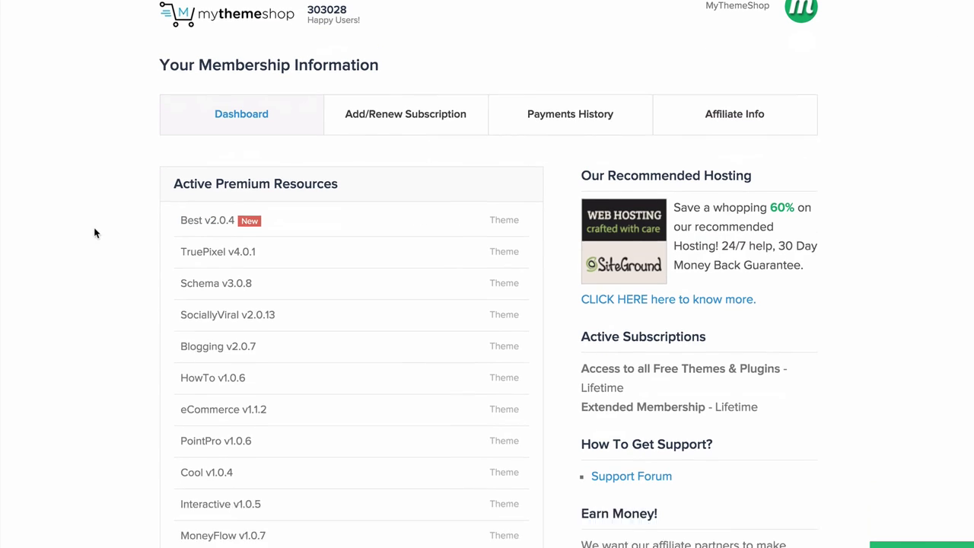
pyautogui.moveTo(222, 355)
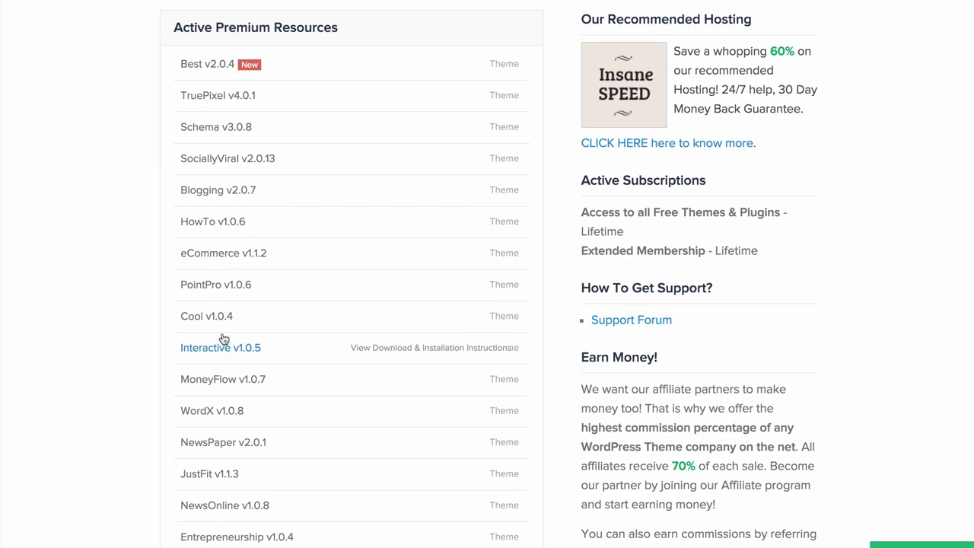
pyautogui.click(259, 443)
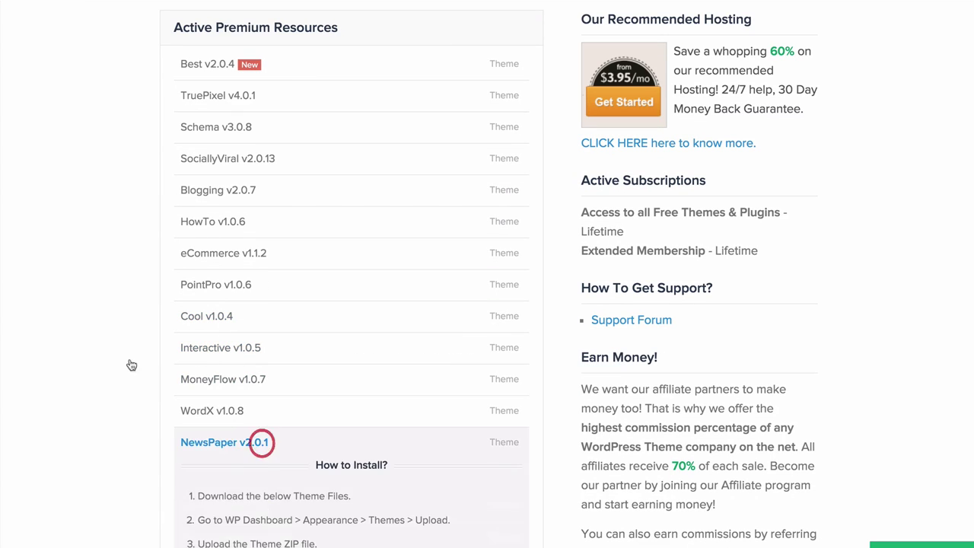
pyautogui.scroll(-7, 101, 326)
pyautogui.scroll(1, 101, 326)
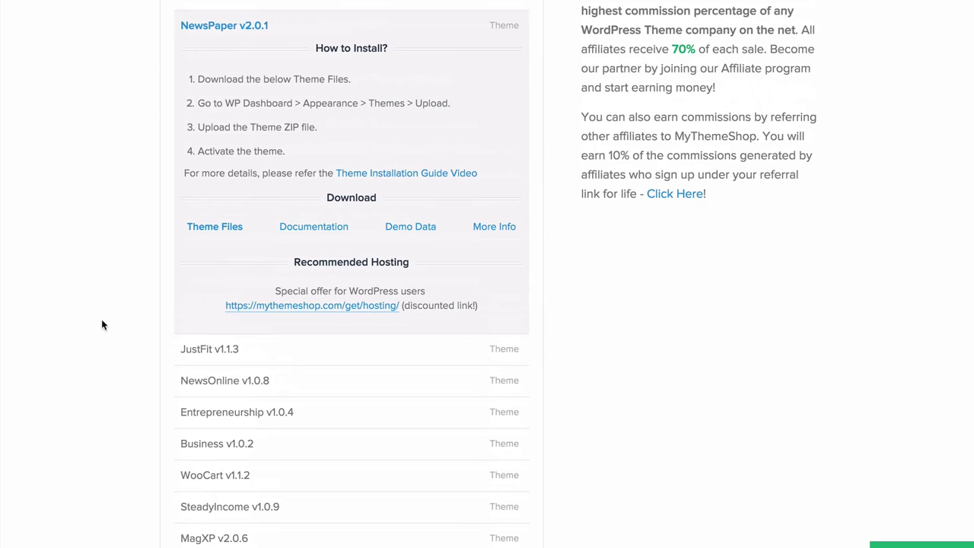
pyautogui.click(229, 248)
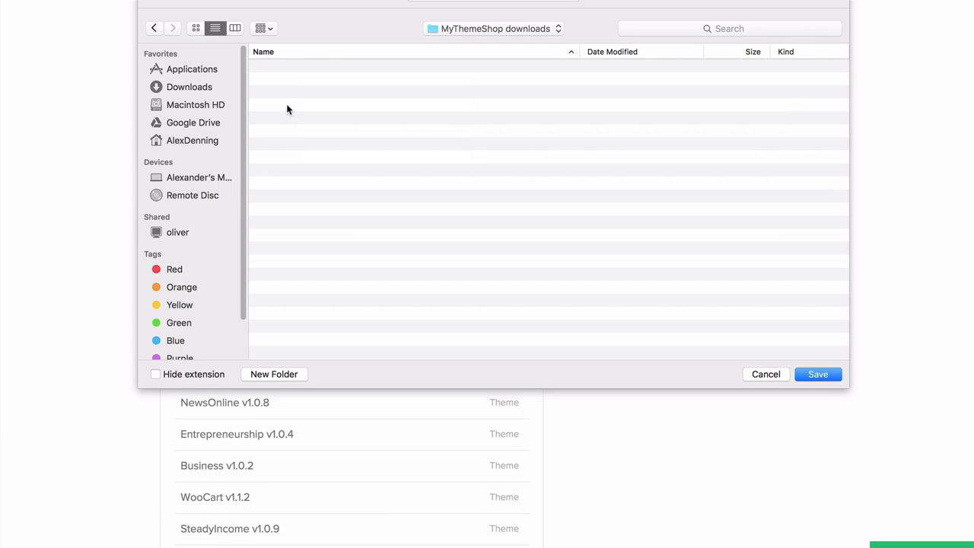
pyautogui.click(816, 374)
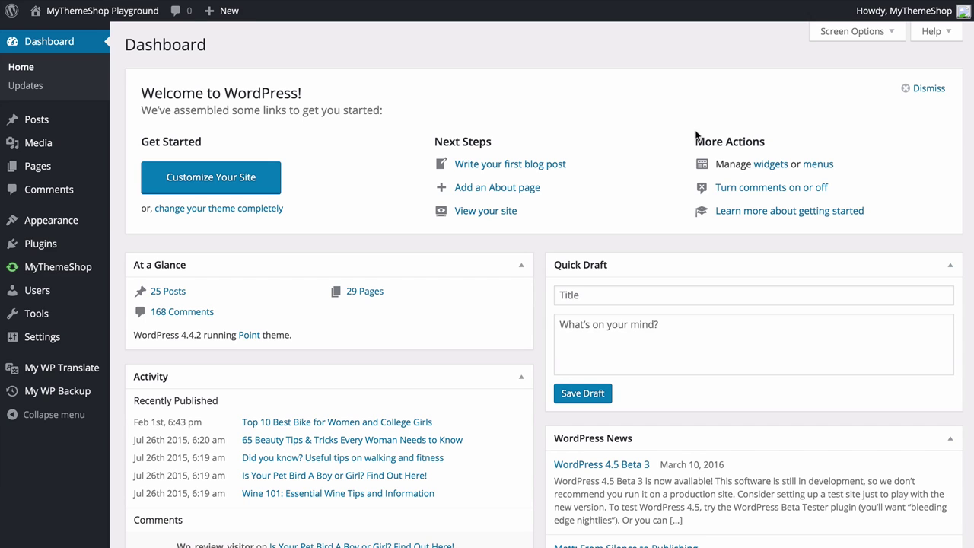
# Upload mts_newspaper.zip as a new theme, install it, and activate NewsPaper
pyautogui.moveTo(86, 222)
pyautogui.click(141, 221)
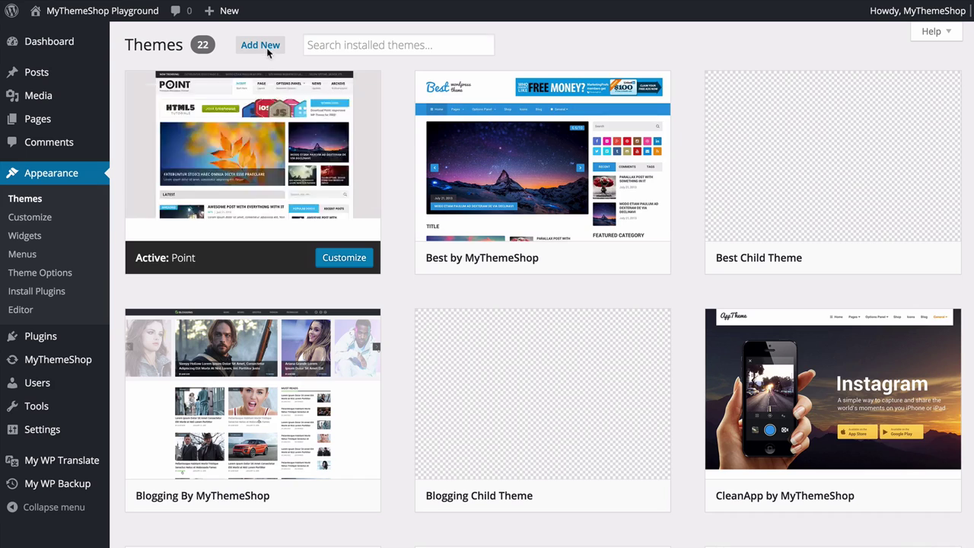
pyautogui.click(263, 45)
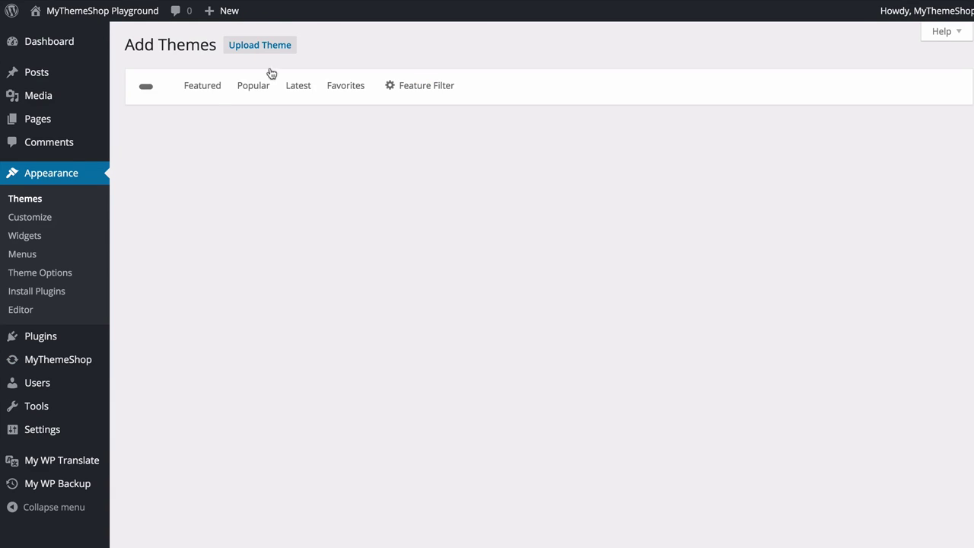
pyautogui.click(248, 46)
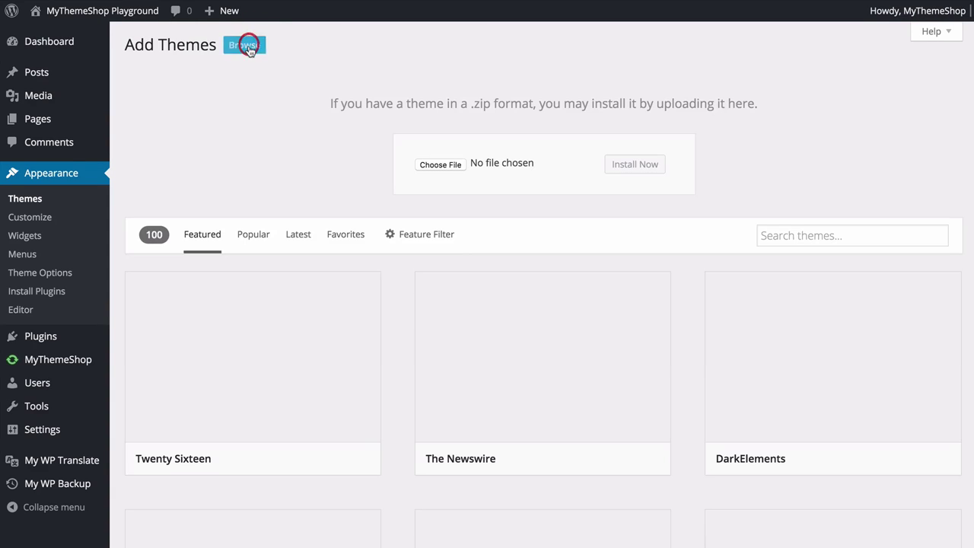
pyautogui.click(439, 166)
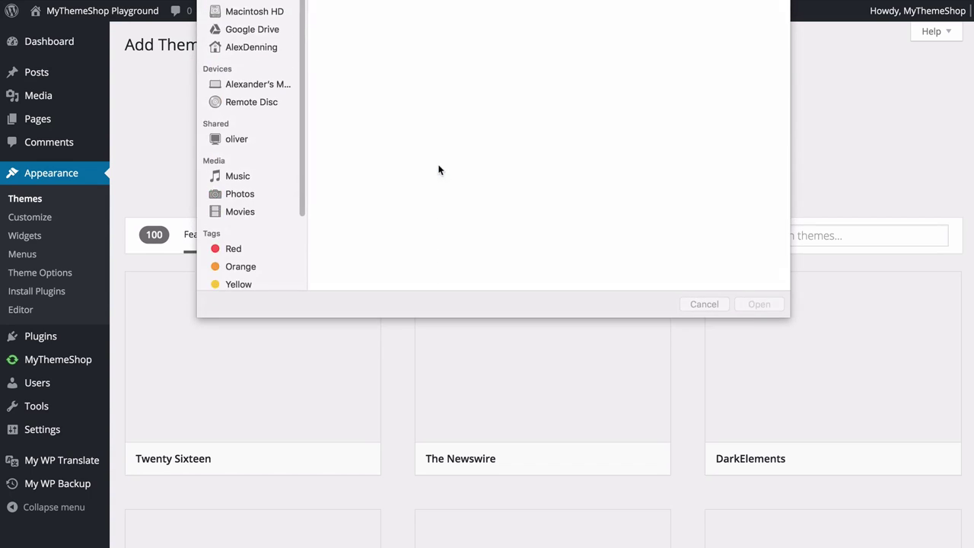
pyautogui.click(355, 16)
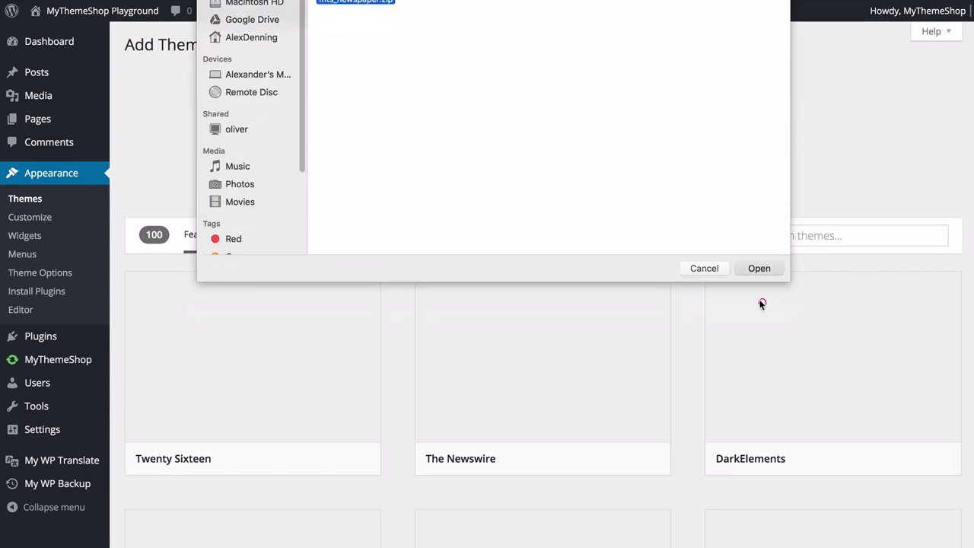
pyautogui.click(760, 304)
pyautogui.click(651, 164)
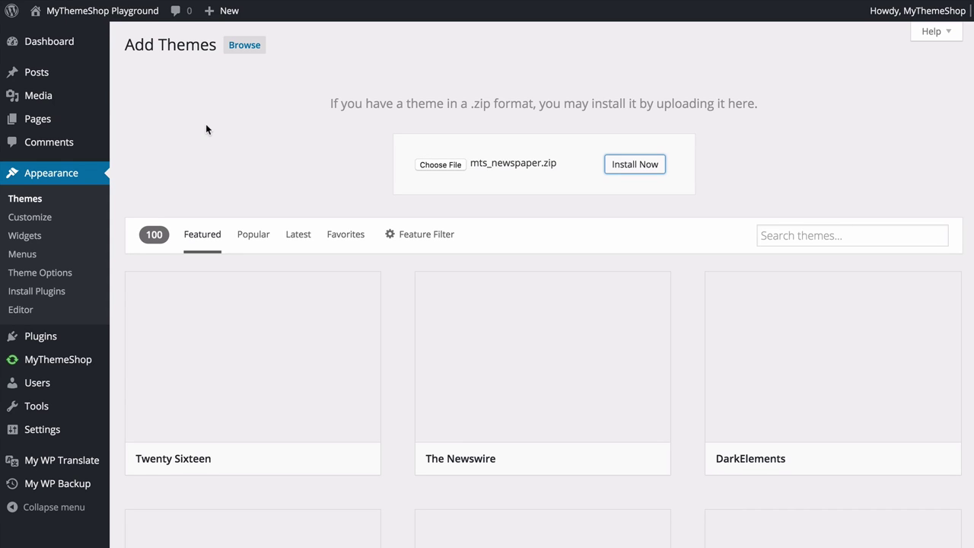
pyautogui.click(207, 142)
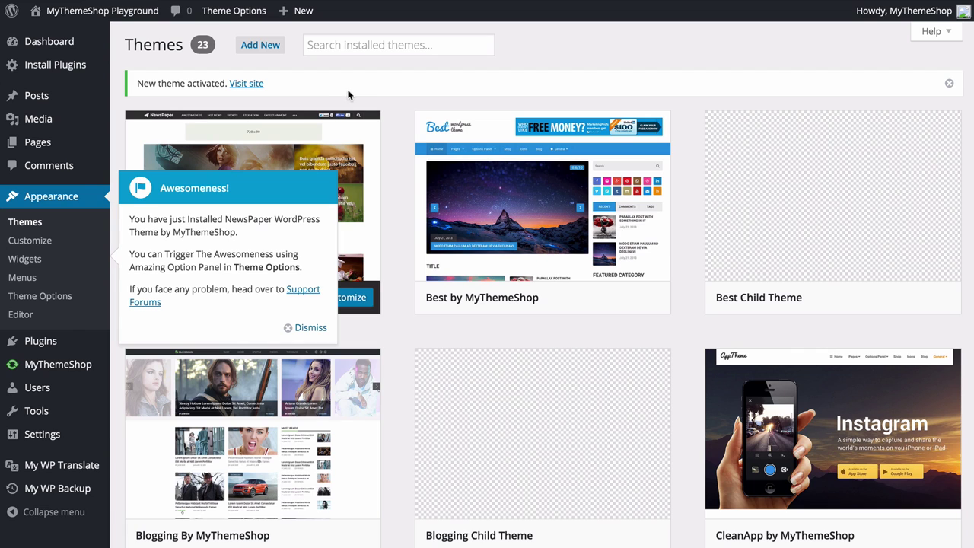
# Dismiss the Awesomeness welcome note and open Appearance > Theme Options, scrolling its section list
pyautogui.click(298, 327)
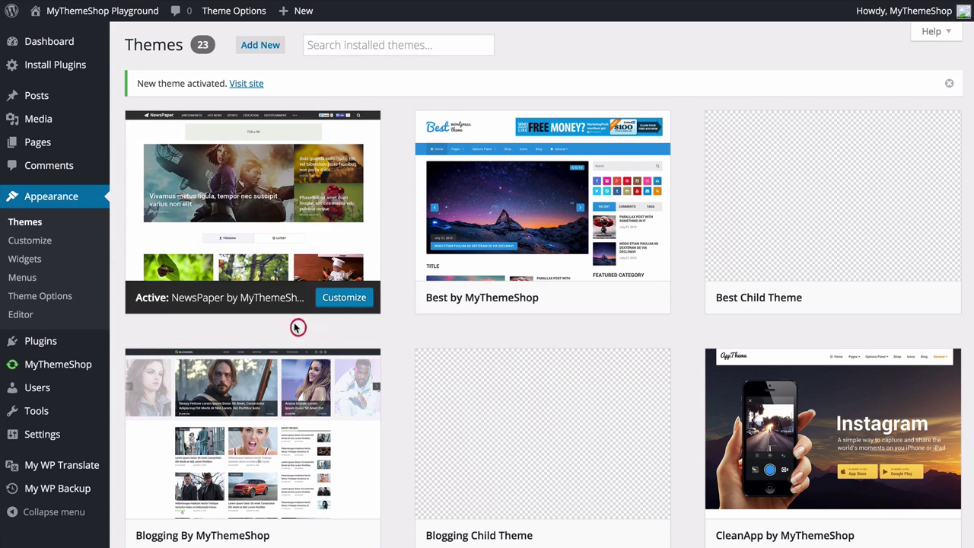
pyautogui.click(81, 287)
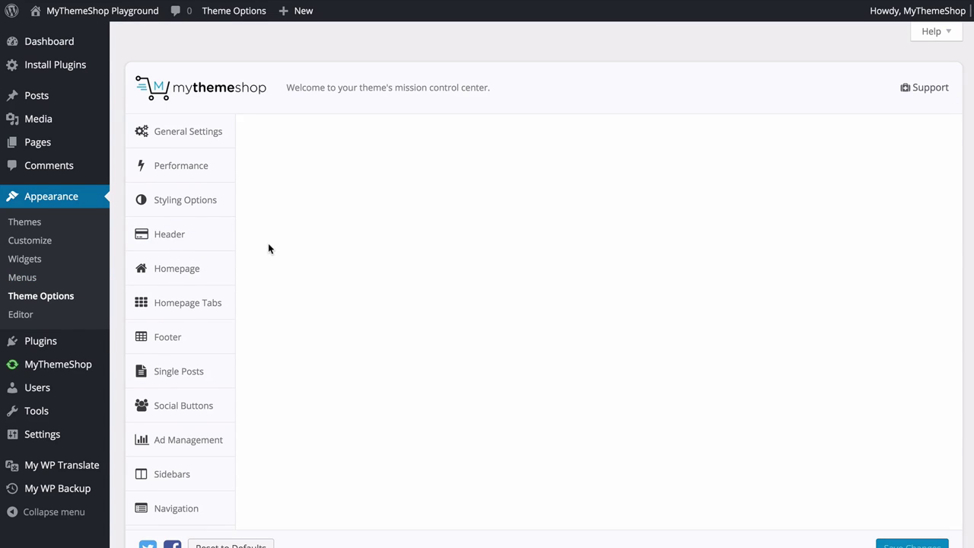
pyautogui.scroll(-1, 268, 245)
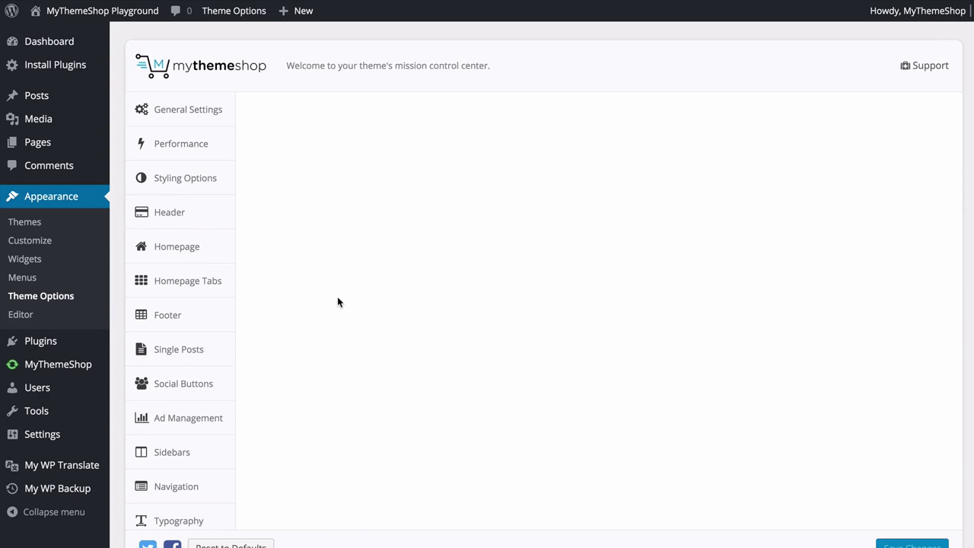
pyautogui.scroll(-3, 337, 299)
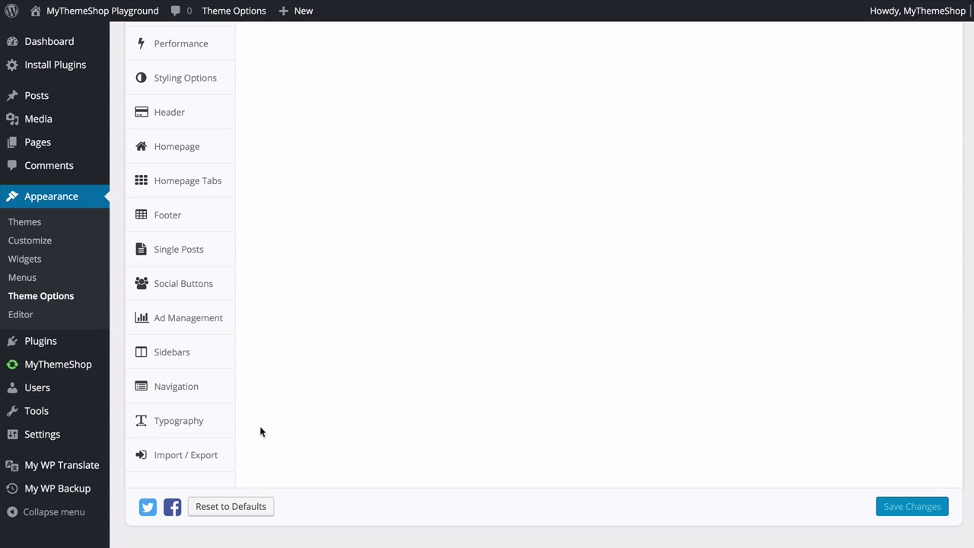
# Import the Default demo's theme options, widgets and content from Import / Export, confirming with OK
pyautogui.click(224, 455)
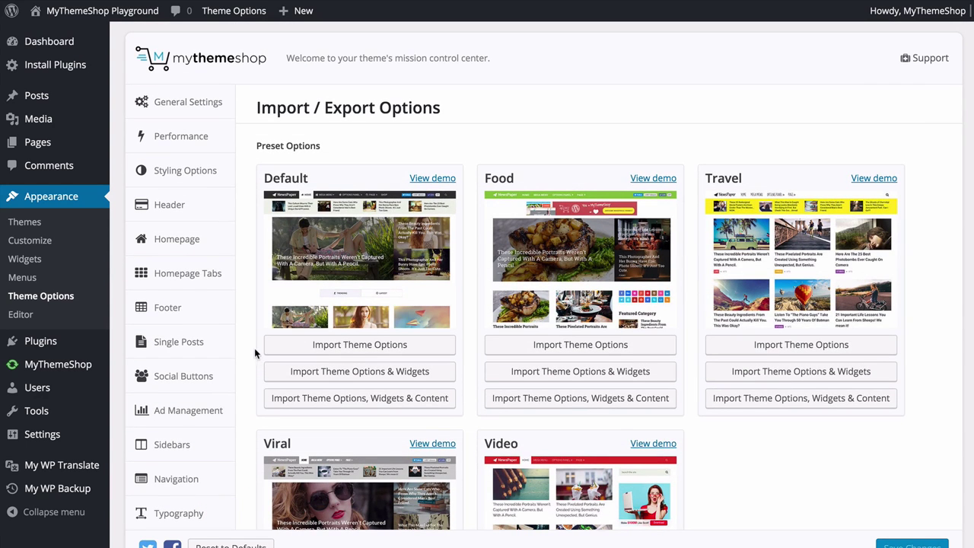
pyautogui.scroll(-2, 253, 347)
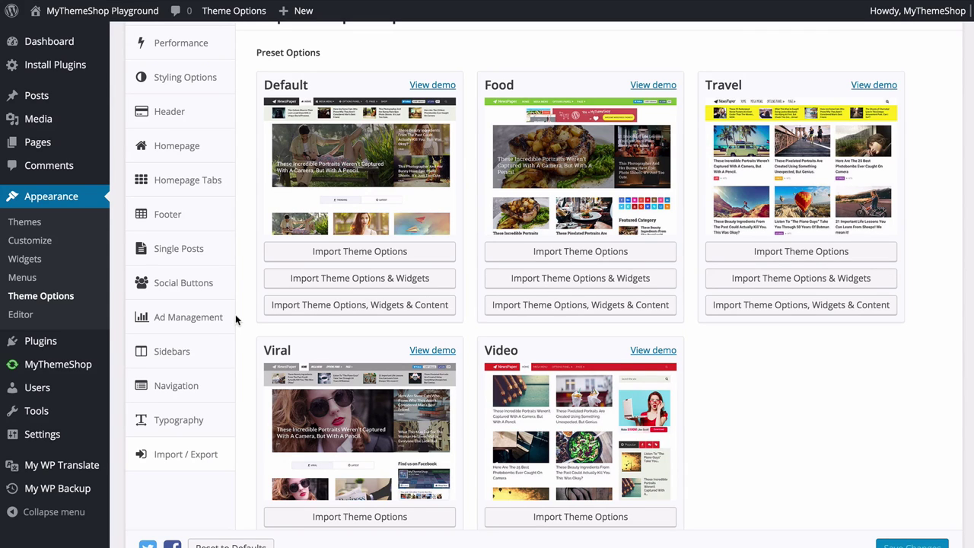
pyautogui.scroll(-1, 235, 315)
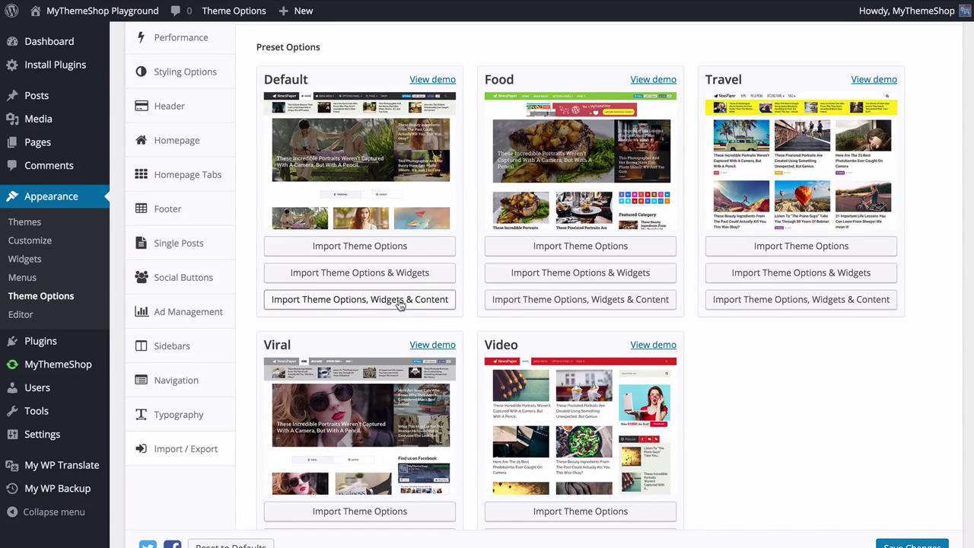
pyautogui.click(321, 300)
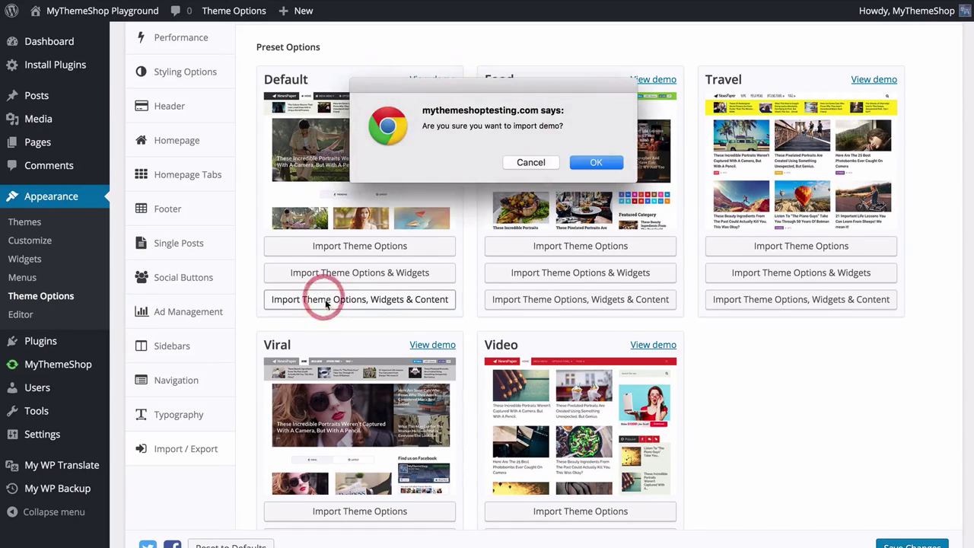
pyautogui.click(593, 164)
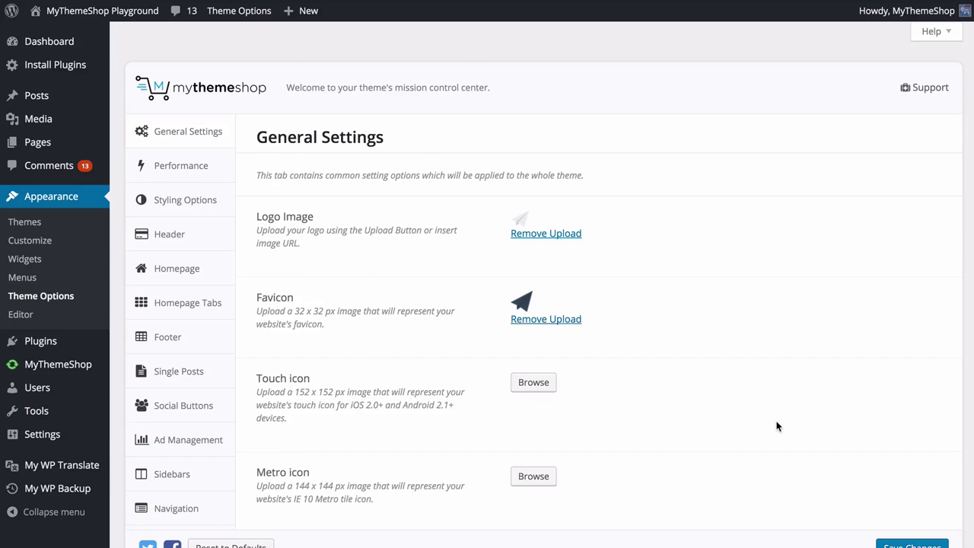
pyautogui.scroll(-1, 778, 426)
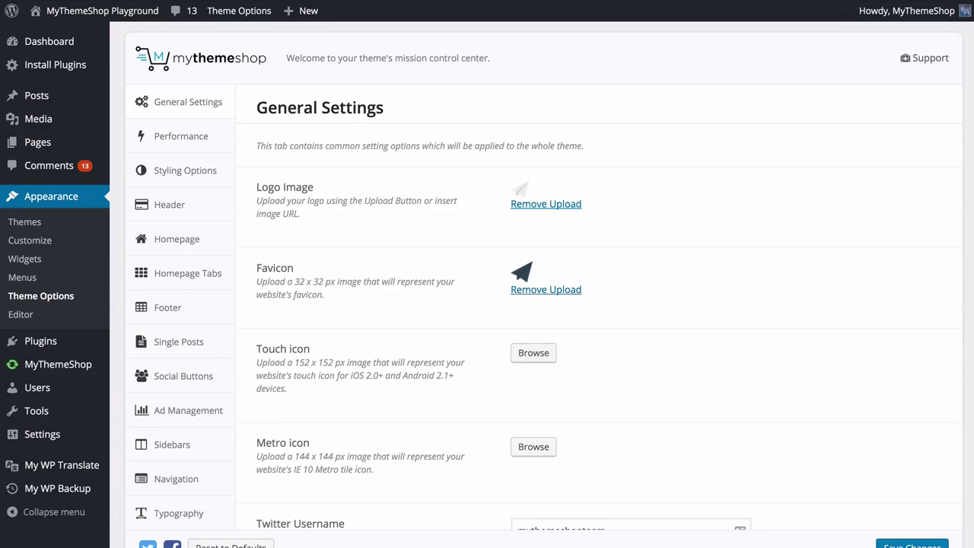
pyautogui.moveTo(74, 411)
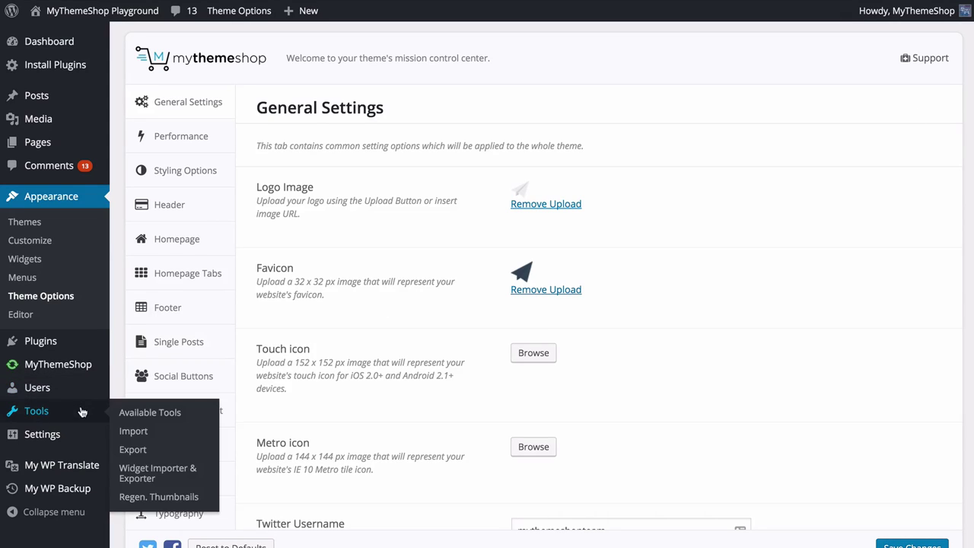
pyautogui.click(149, 496)
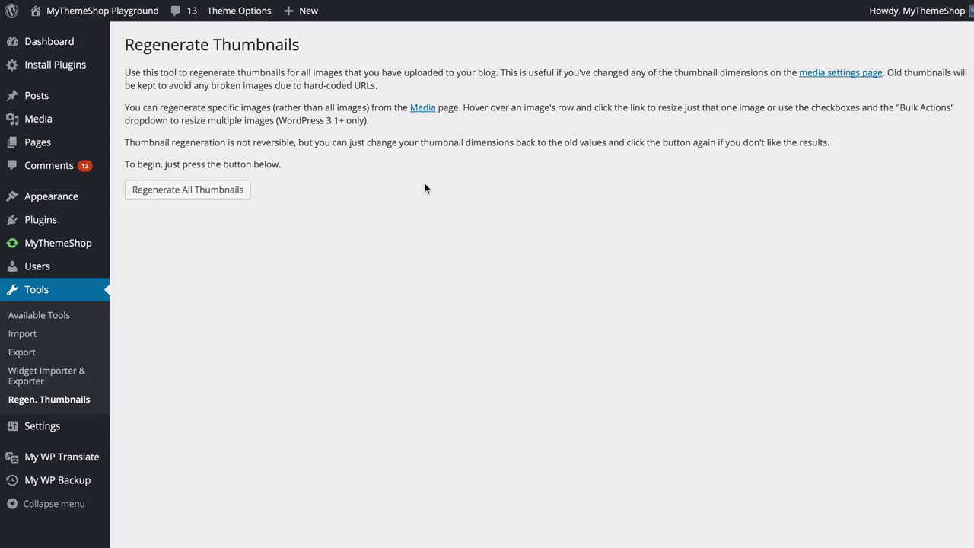
pyautogui.click(230, 191)
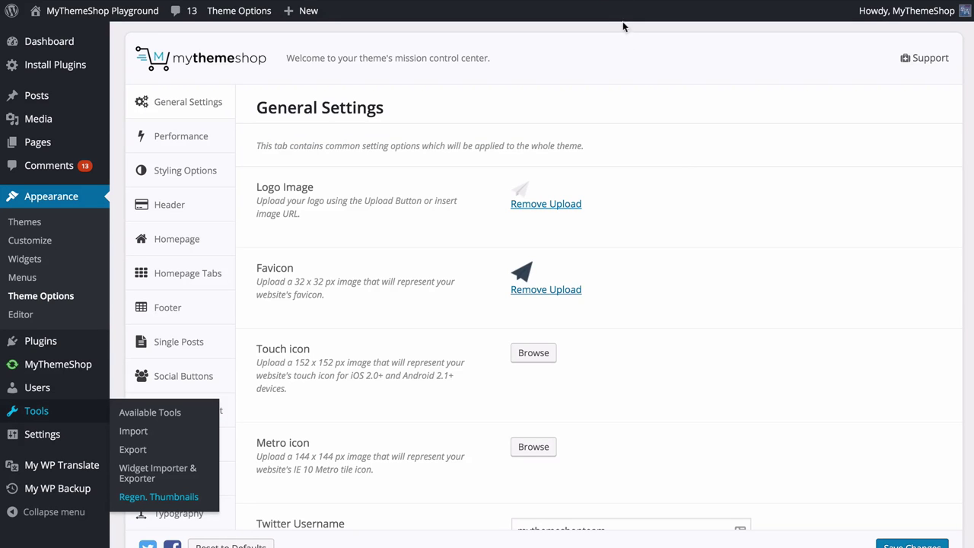
pyautogui.click(685, 158)
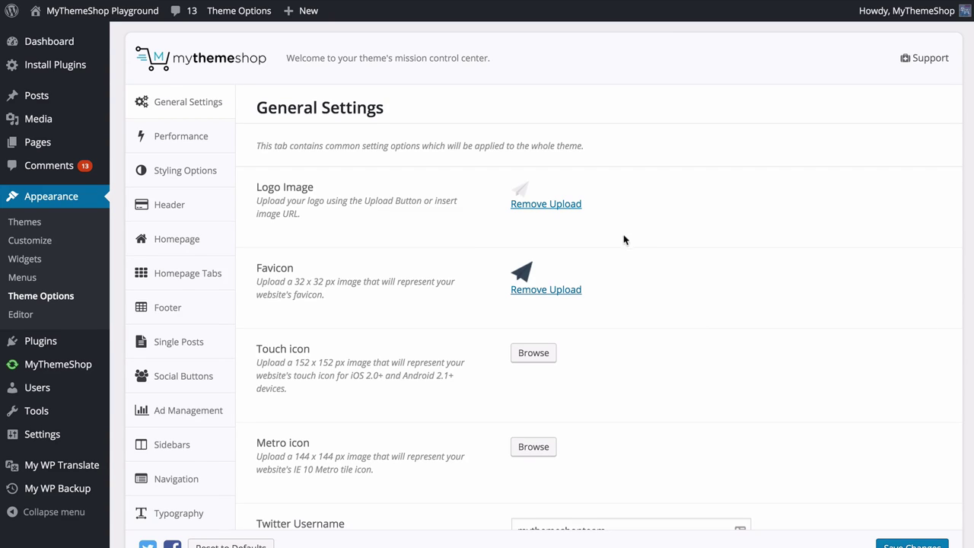
# Remove the current Logo Image and upload logo.png as the new logo
pyautogui.click(567, 204)
pyautogui.click(543, 196)
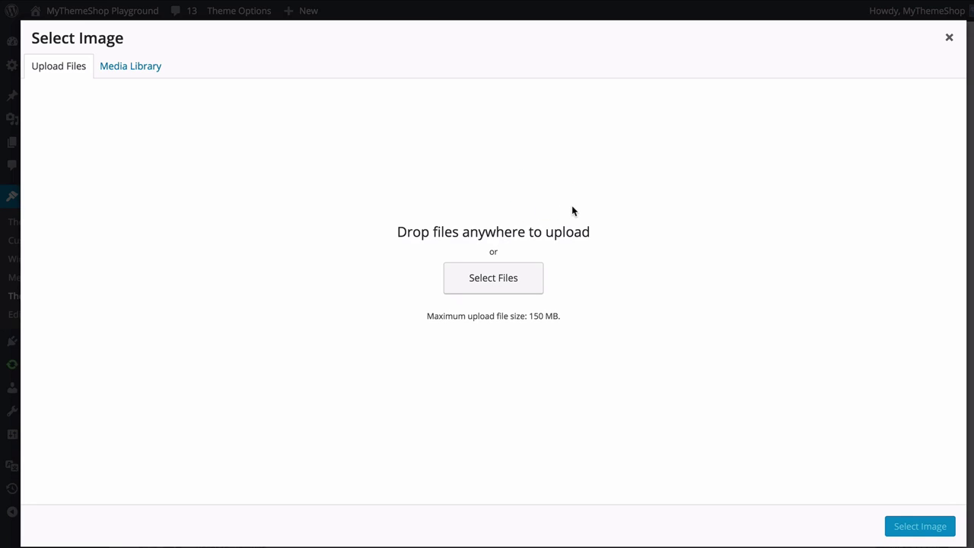
pyautogui.click(131, 67)
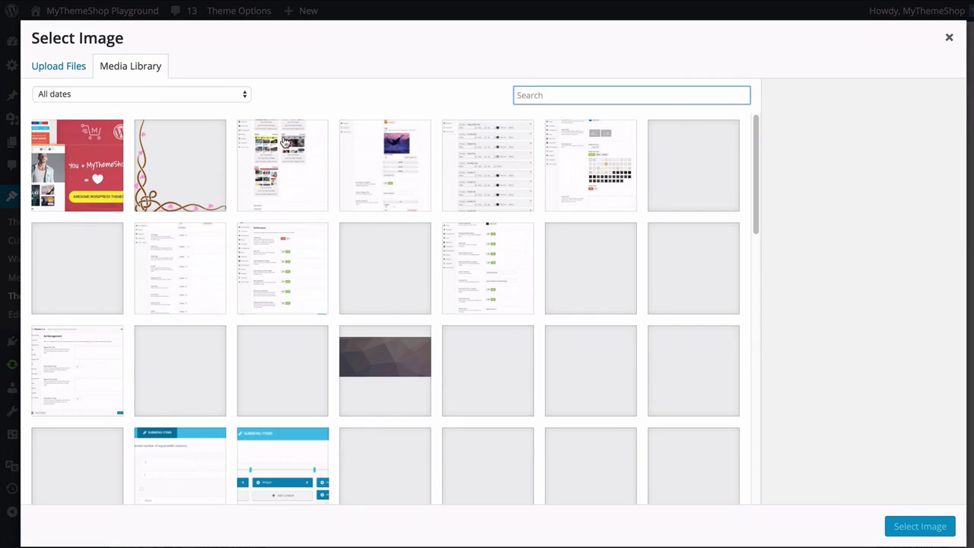
pyautogui.click(59, 70)
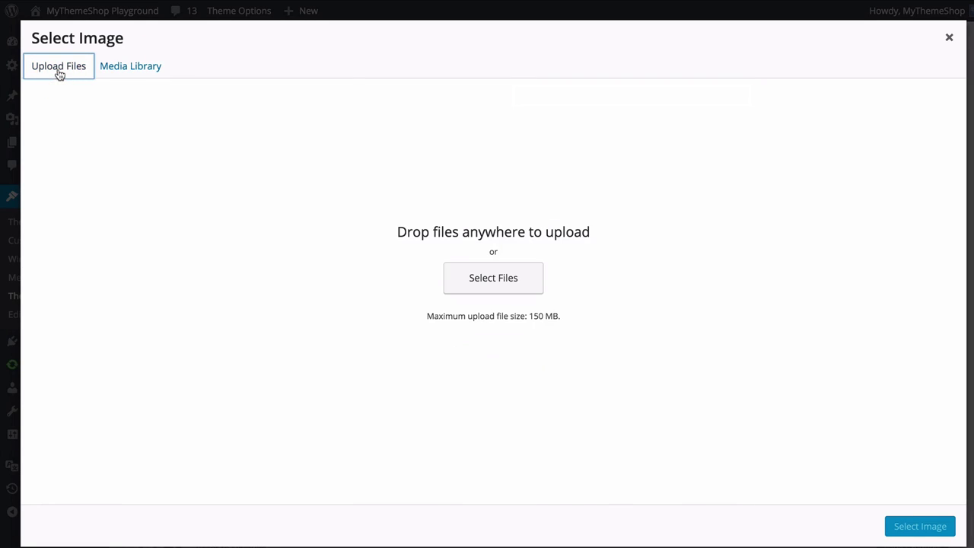
pyautogui.click(335, 239)
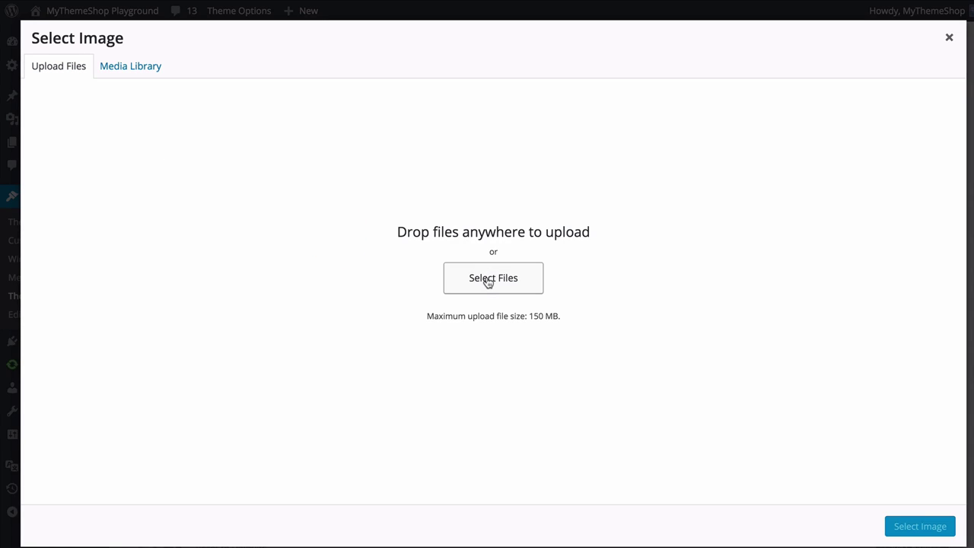
pyautogui.click(489, 280)
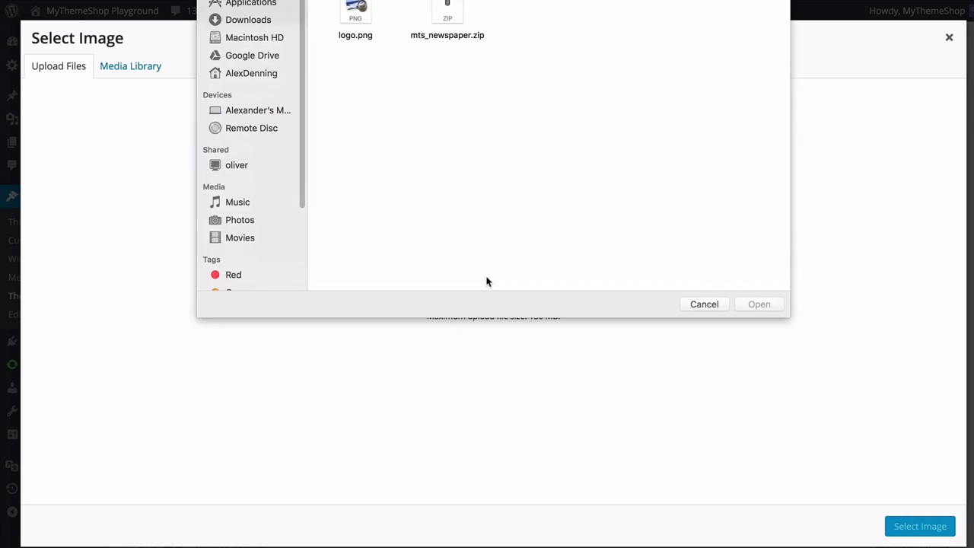
pyautogui.click(351, 12)
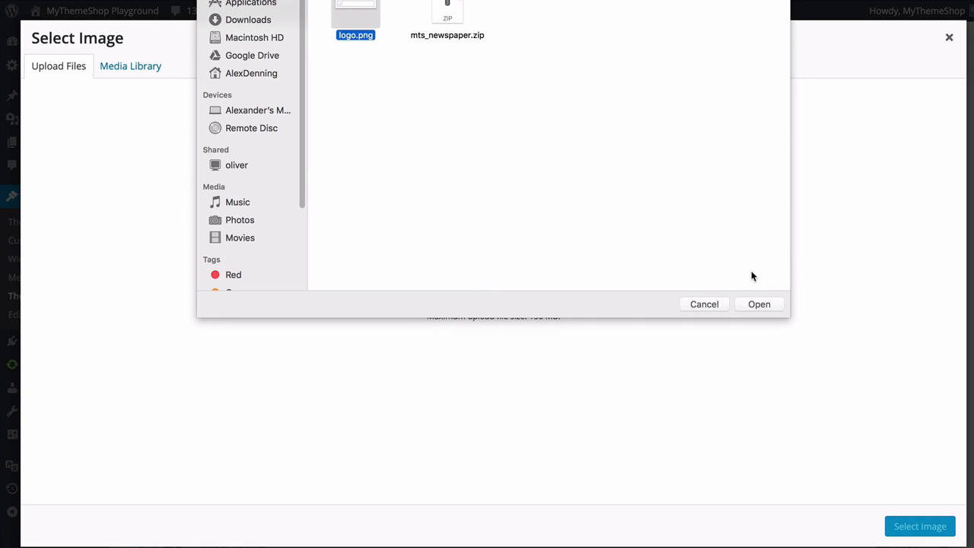
pyautogui.click(757, 305)
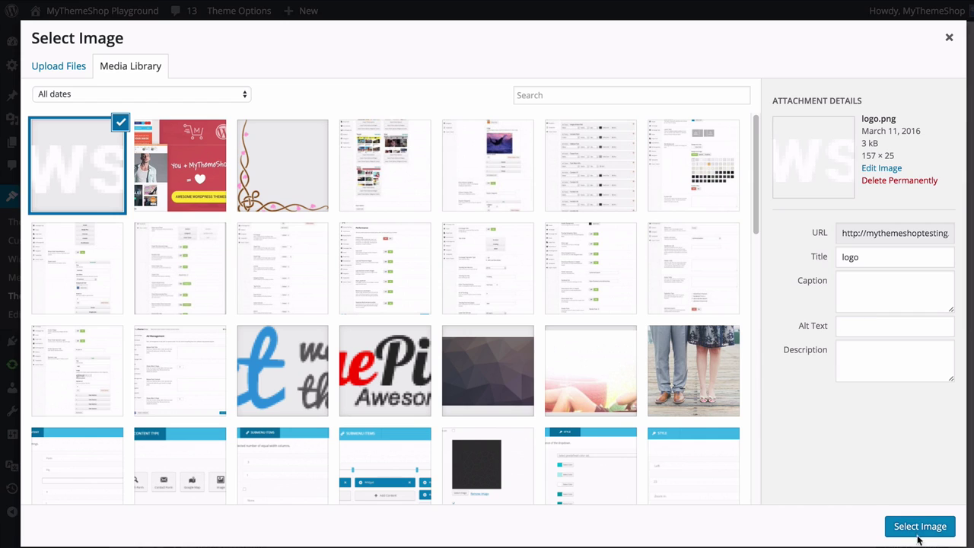
pyautogui.click(918, 527)
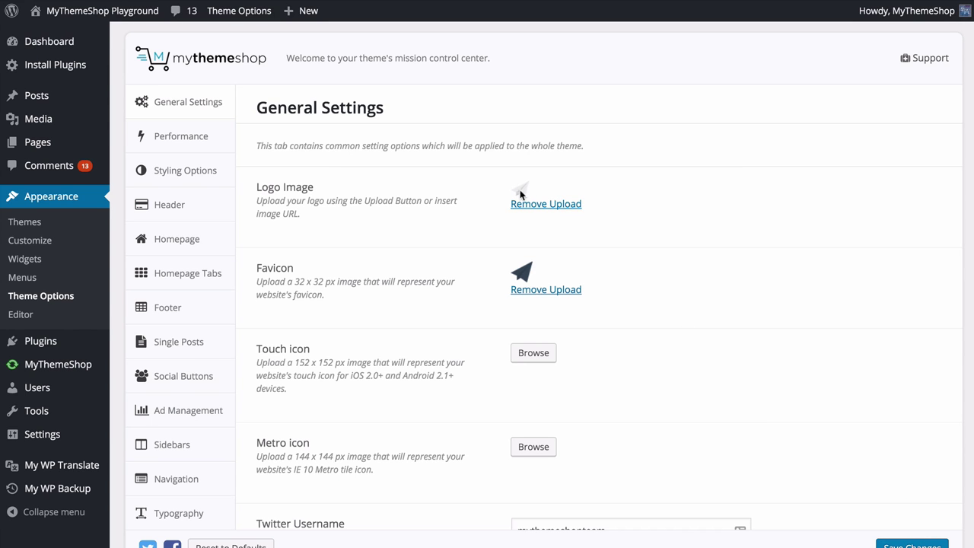
pyautogui.scroll(-3, 520, 202)
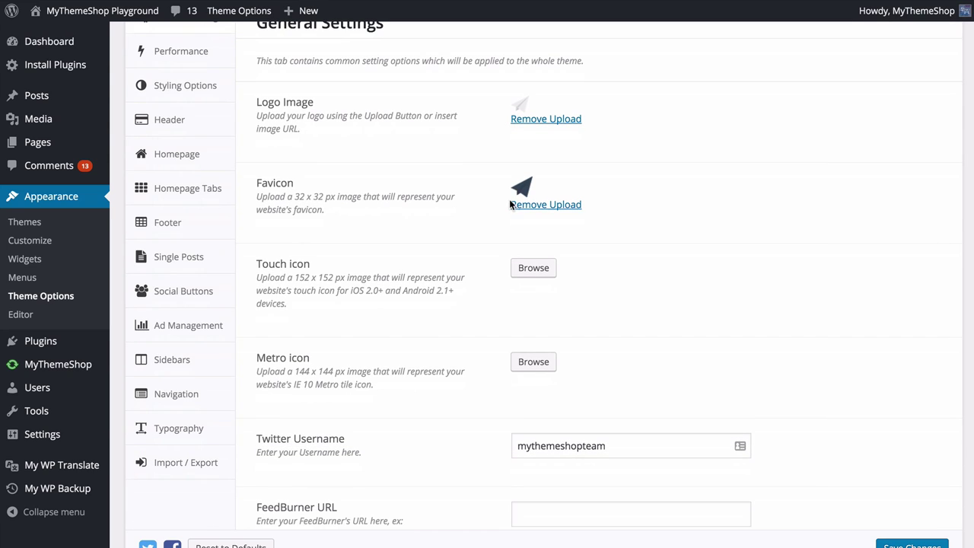
pyautogui.scroll(-1, 517, 187)
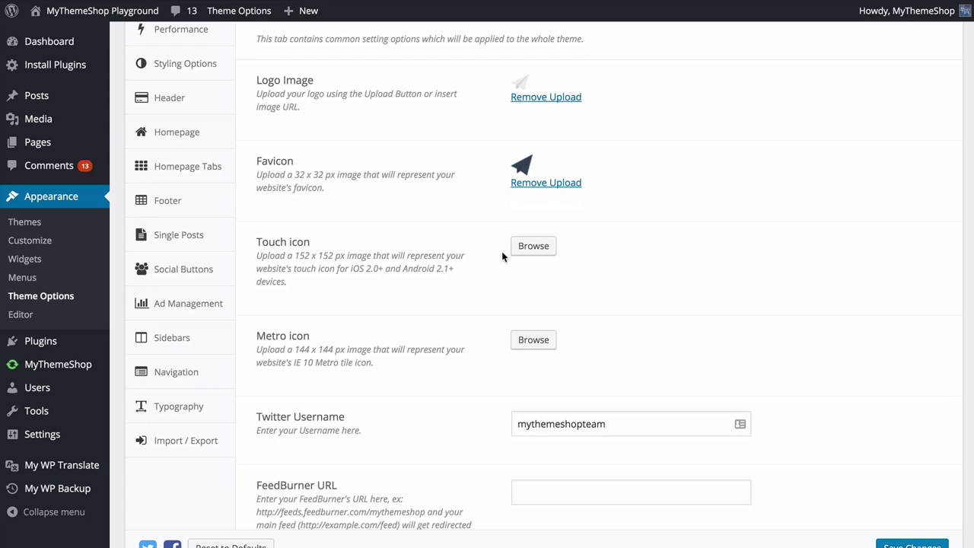
pyautogui.scroll(-3, 503, 261)
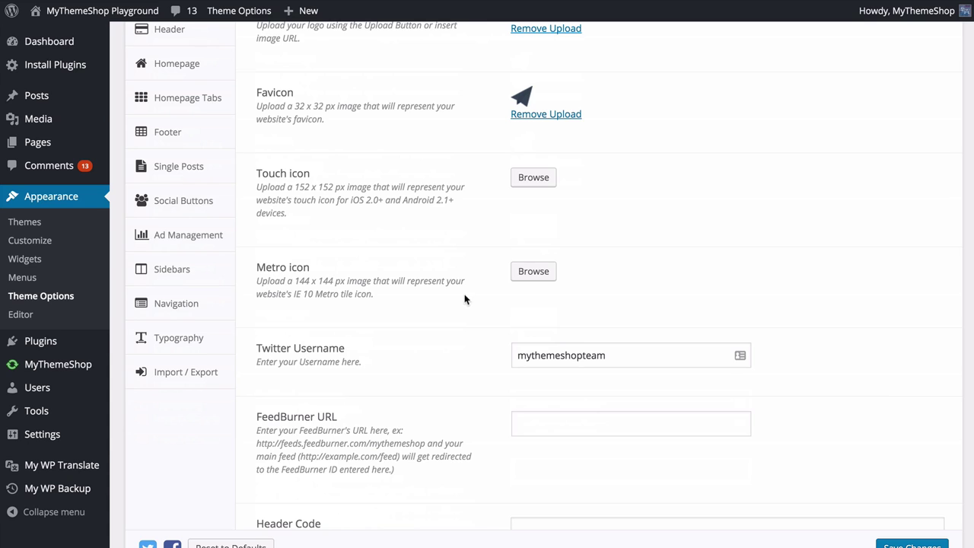
pyautogui.scroll(-4, 466, 302)
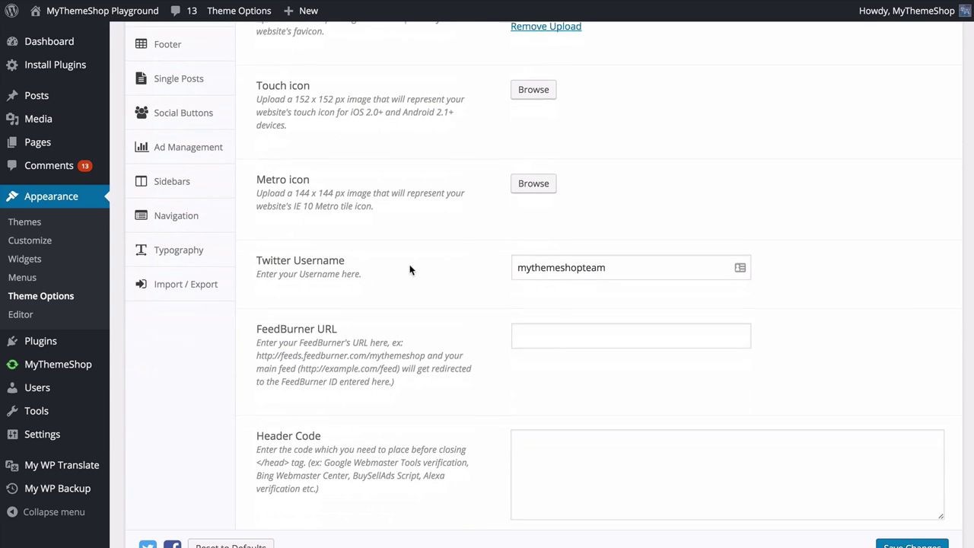
pyautogui.scroll(-1, 411, 272)
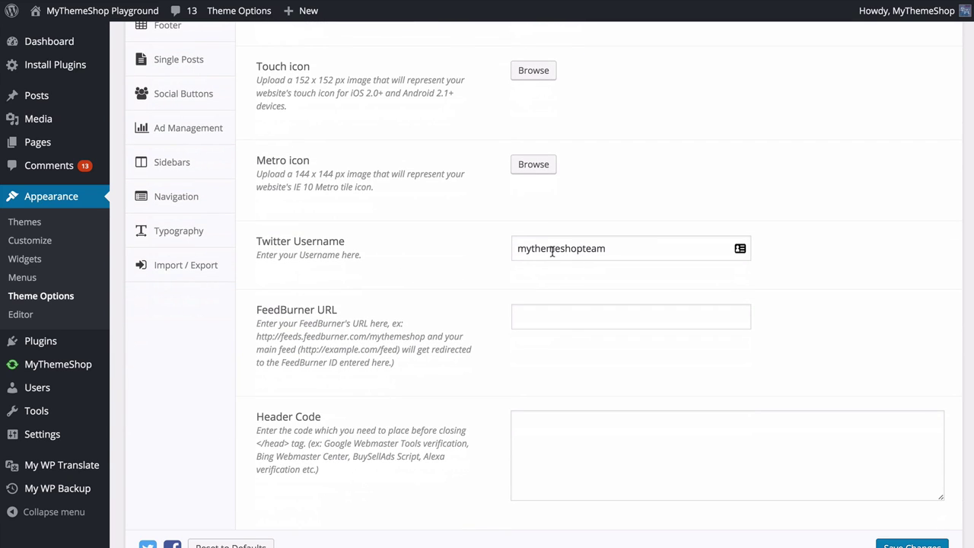
pyautogui.scroll(-2, 545, 251)
pyautogui.click(538, 276)
pyautogui.write('http')
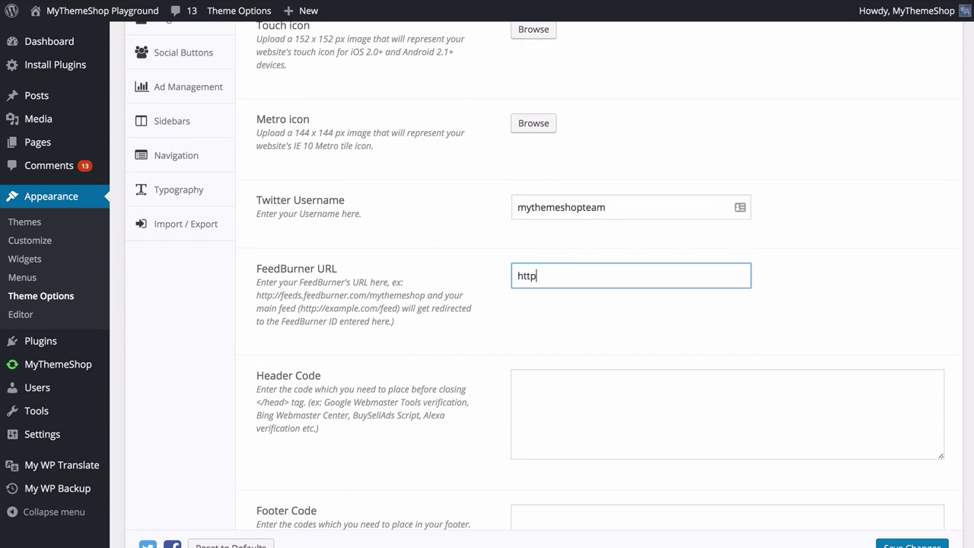
pyautogui.write('://feeds.feedburner.com/mythemeshop')
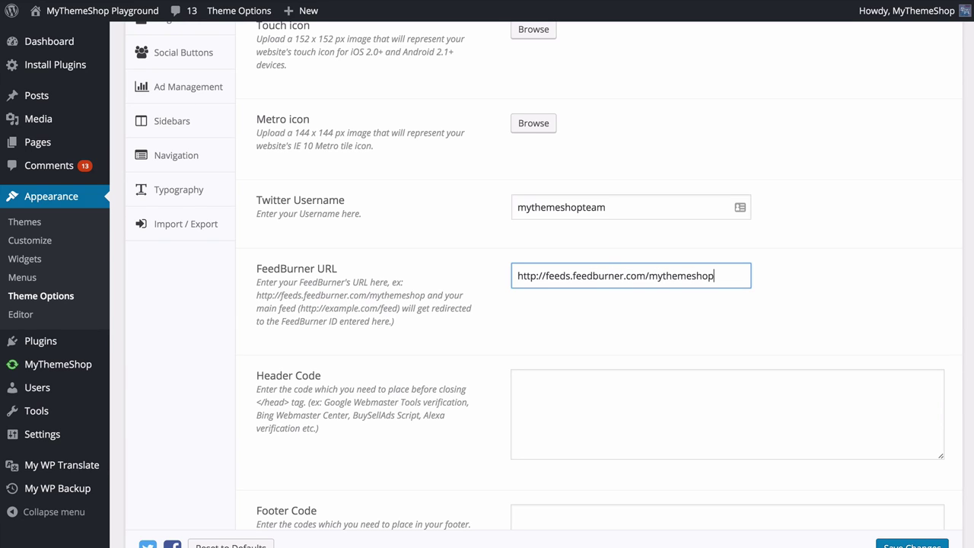
pyautogui.click(530, 324)
# Check the Header Code and Footer Code boxes, leaving both empty
pyautogui.scroll(-3, 531, 314)
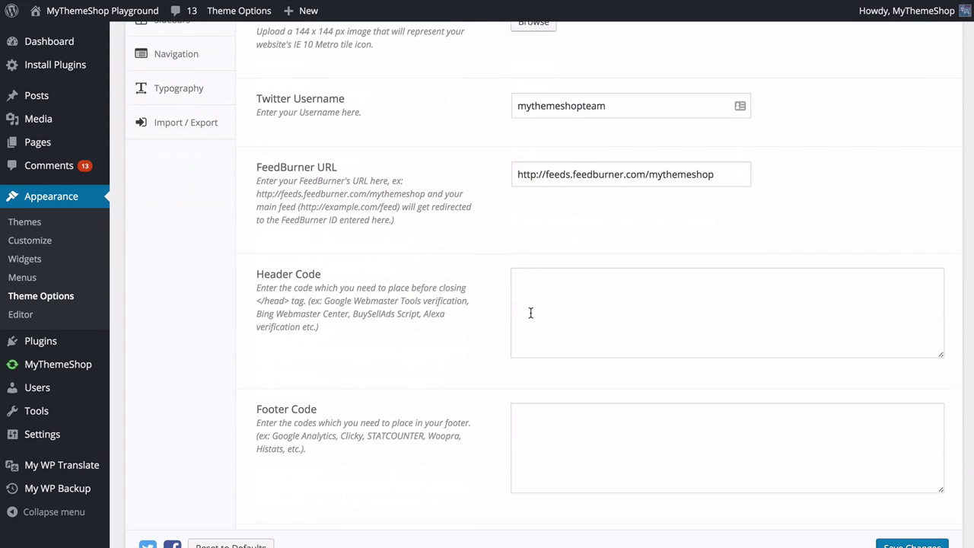
pyautogui.scroll(-1, 539, 299)
pyautogui.click(545, 296)
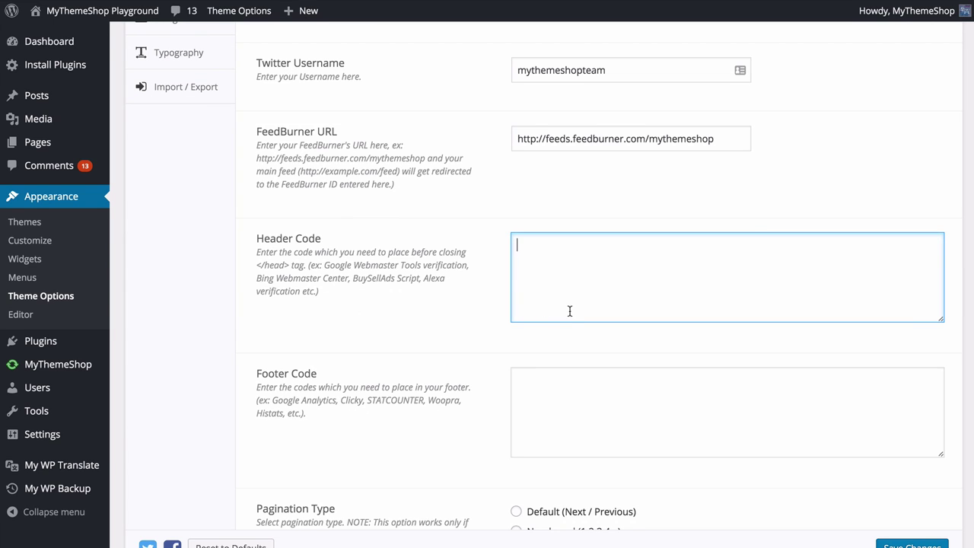
pyautogui.scroll(-2, 566, 300)
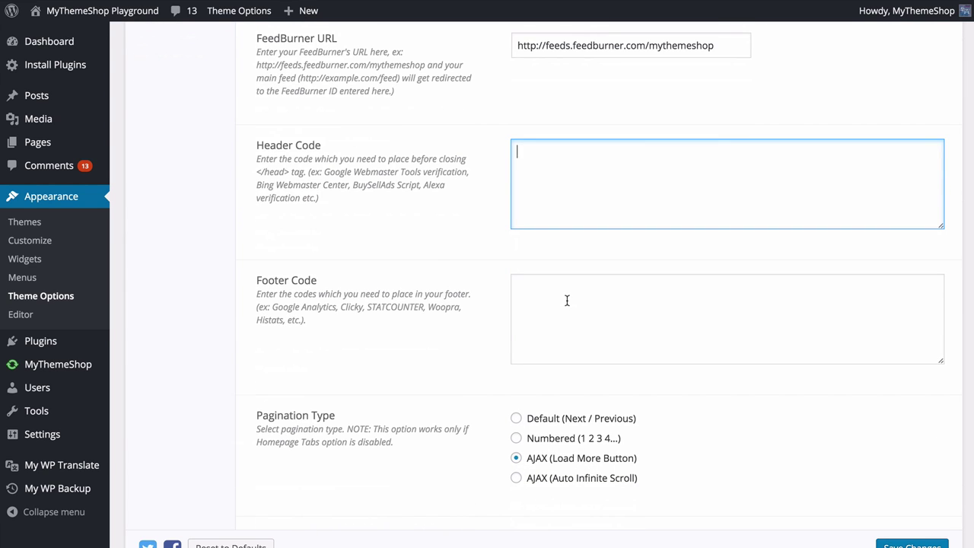
pyautogui.click(567, 306)
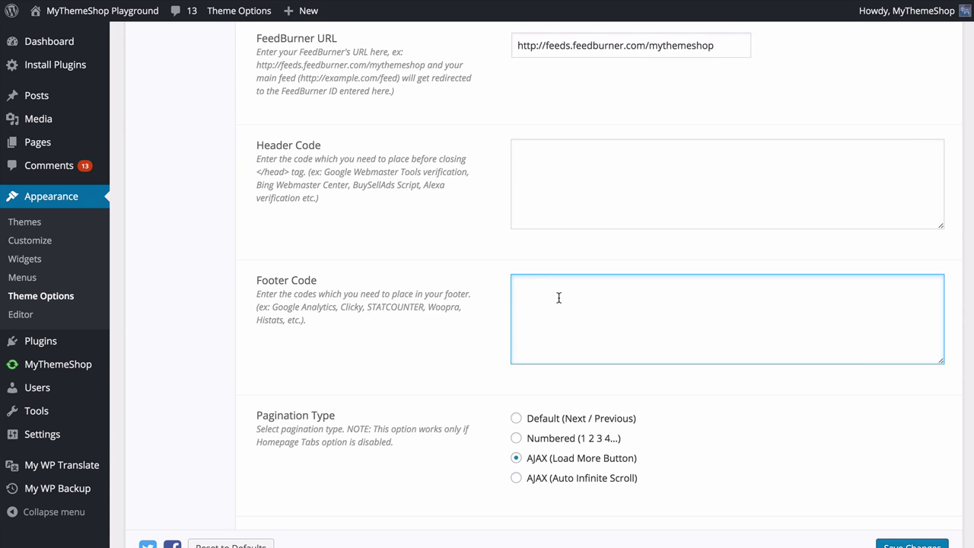
pyautogui.scroll(-3, 558, 298)
pyautogui.click(460, 311)
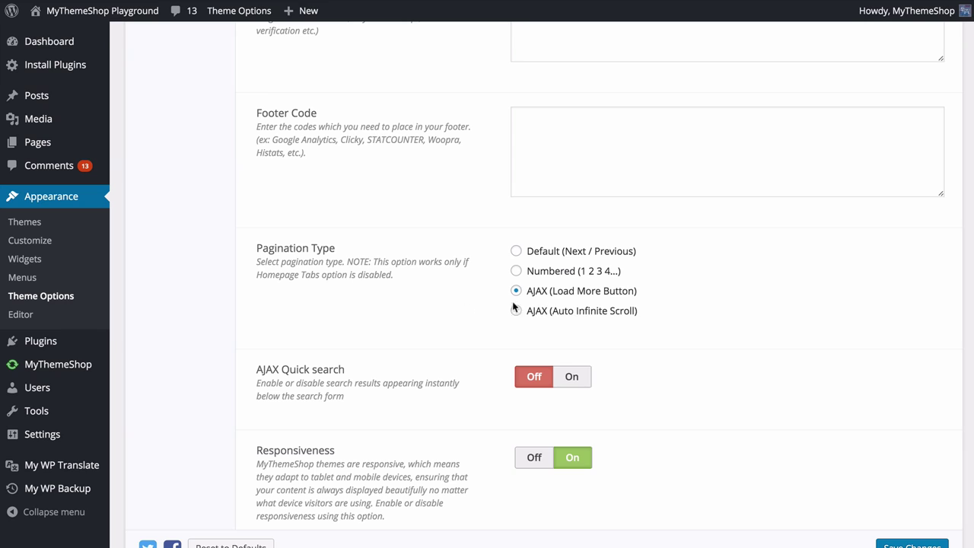
# Try Default and Numbered pagination, then settle on AJAX (Load More Button)
pyautogui.click(560, 257)
pyautogui.click(614, 274)
pyautogui.click(622, 294)
# Save the theme option changes and view the site front page
pyautogui.click(911, 545)
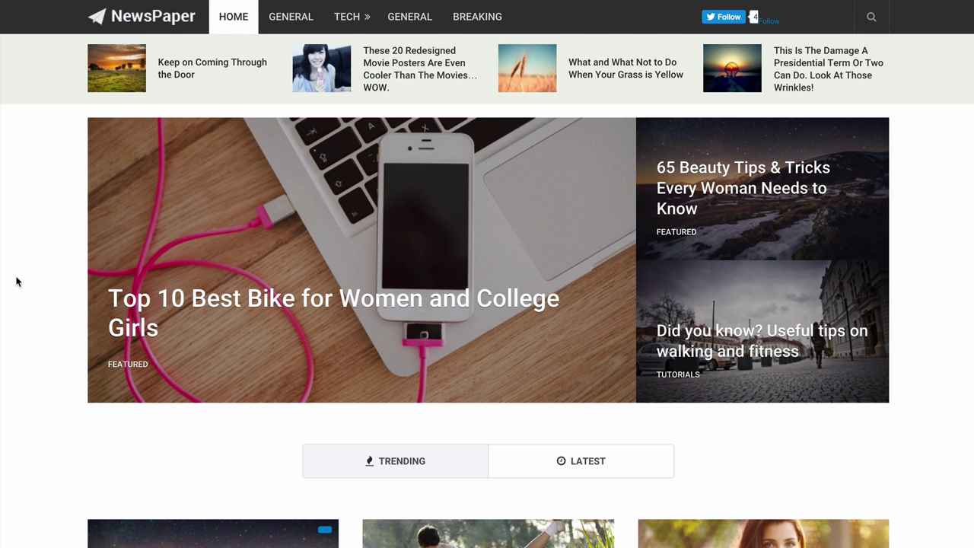
pyautogui.scroll(-5, 20, 266)
pyautogui.scroll(-8, 21, 265)
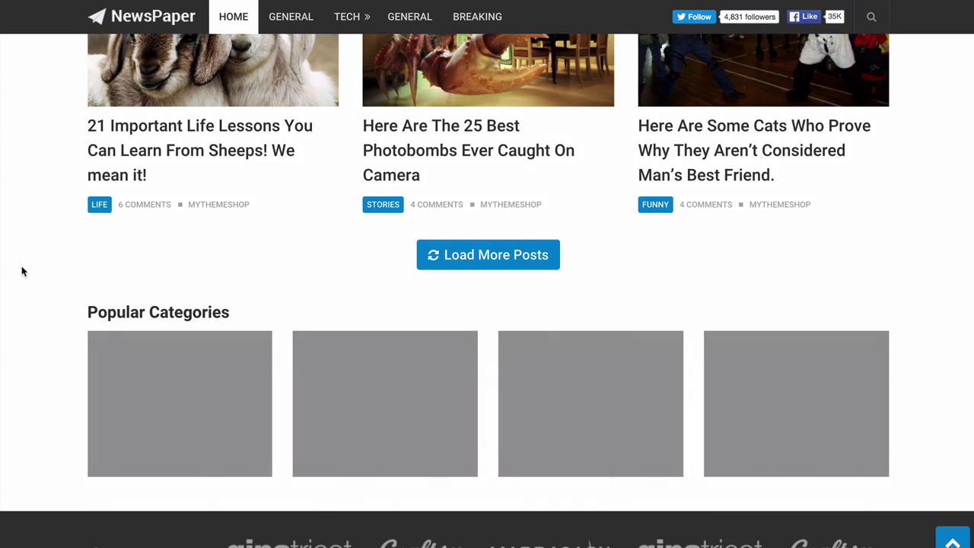
pyautogui.scroll(4, 21, 271)
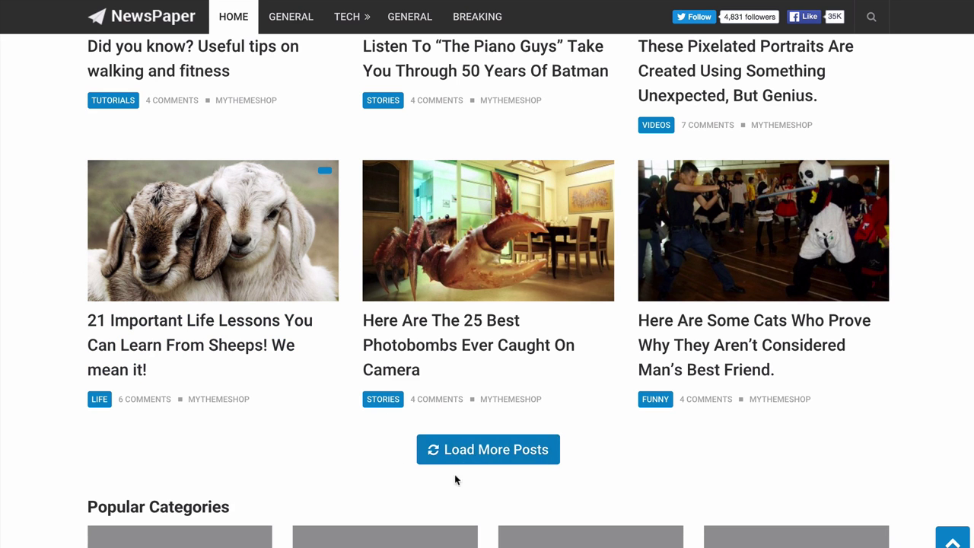
# Use Load More Posts twice on the front page to load extra posts
pyautogui.click(487, 456)
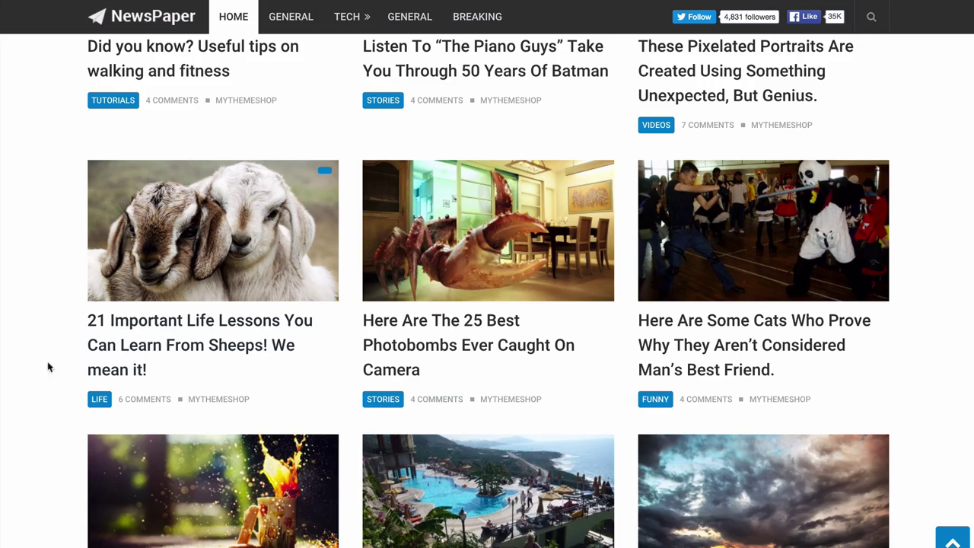
pyautogui.scroll(-12, 39, 364)
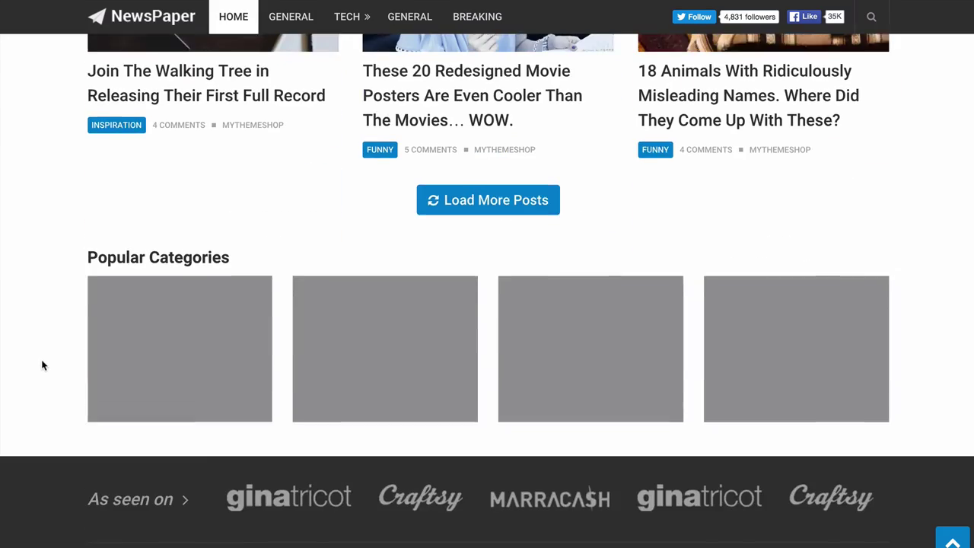
pyautogui.scroll(1, 40, 365)
pyautogui.click(426, 275)
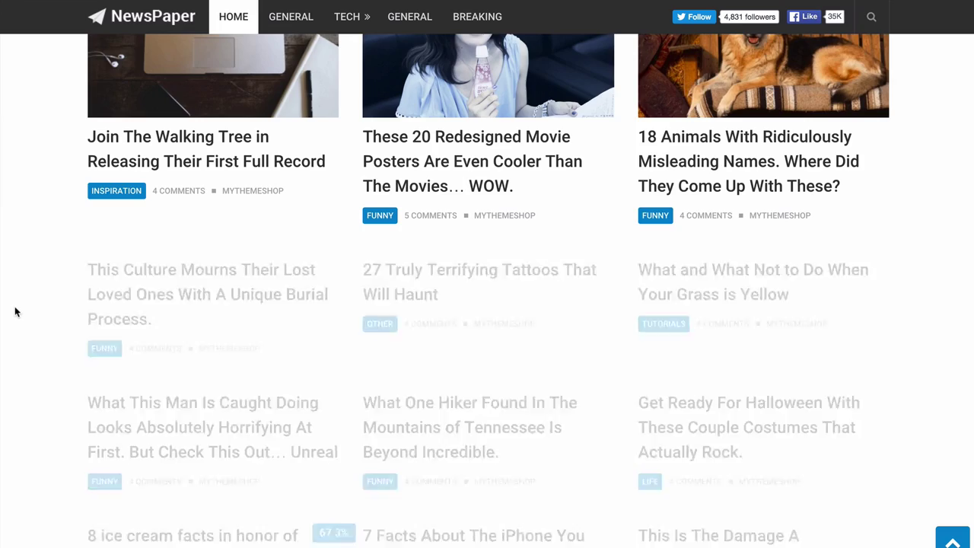
pyautogui.scroll(-5, 13, 316)
pyautogui.scroll(-10, 14, 323)
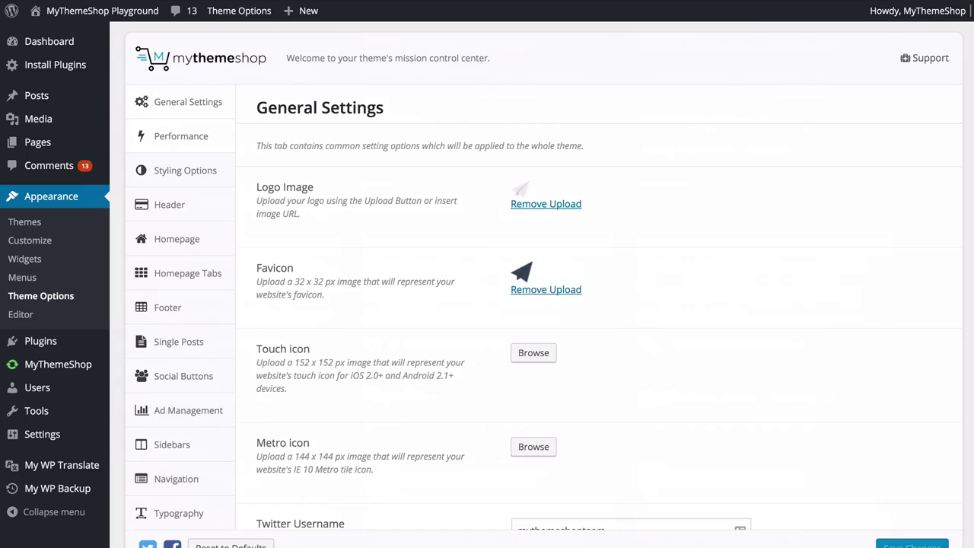
pyautogui.scroll(-10, 744, 157)
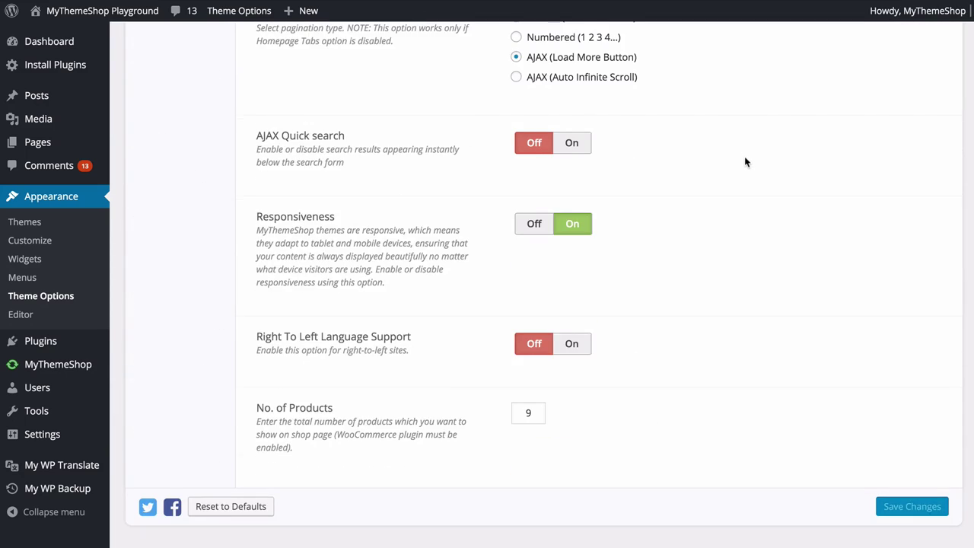
# Keep pagination on AJAX (Load More Button), switch AJAX Quick search On, and save
pyautogui.scroll(5, 745, 159)
pyautogui.scroll(-3, 744, 165)
pyautogui.click(632, 245)
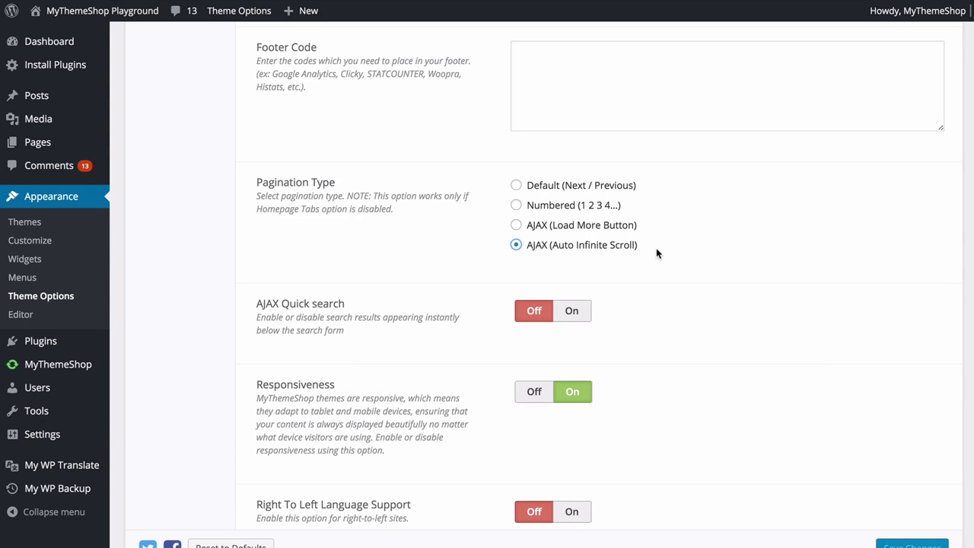
pyautogui.click(624, 225)
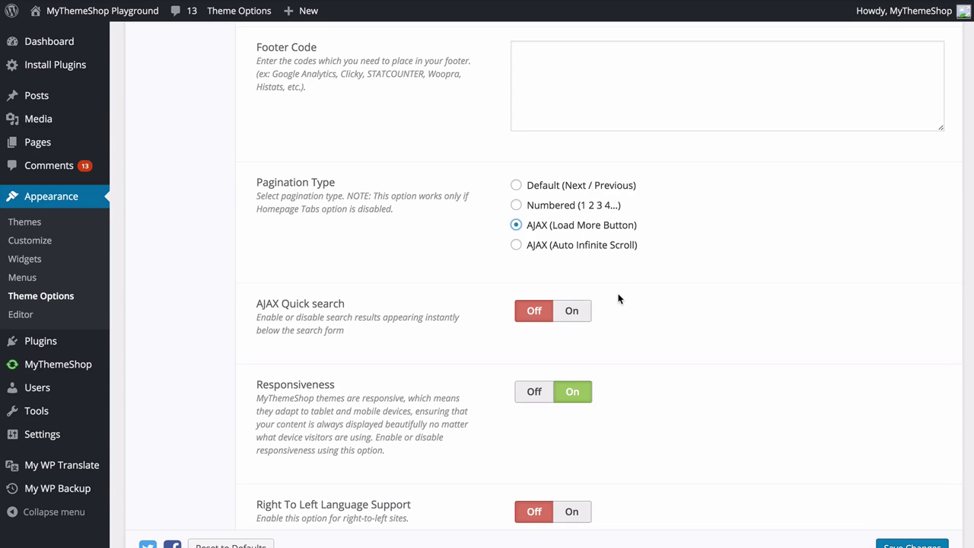
pyautogui.click(572, 314)
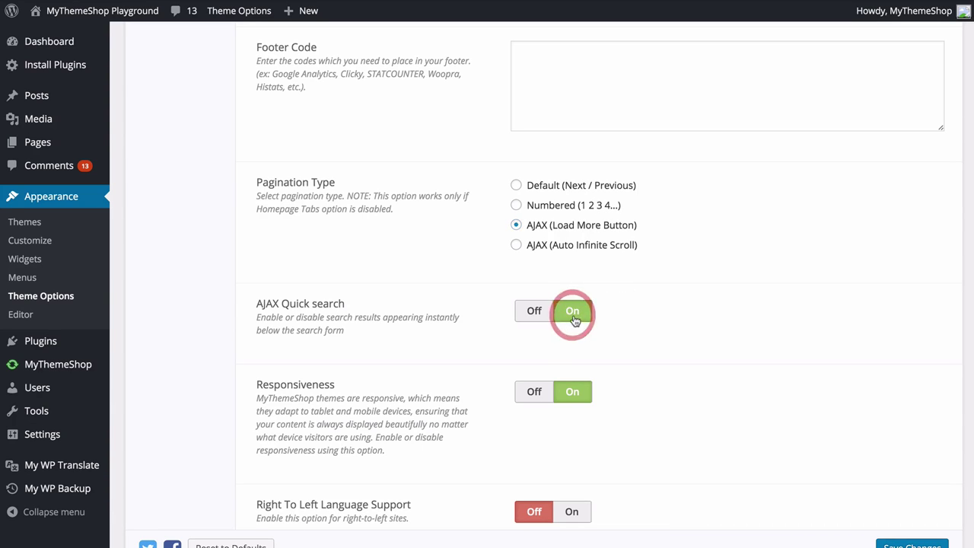
pyautogui.click(912, 545)
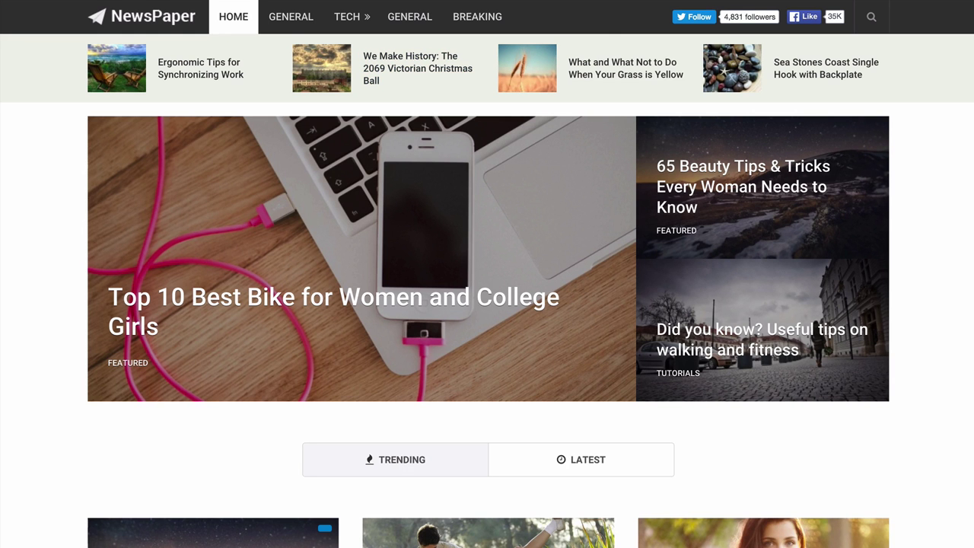
pyautogui.scroll(-3, 8, 213)
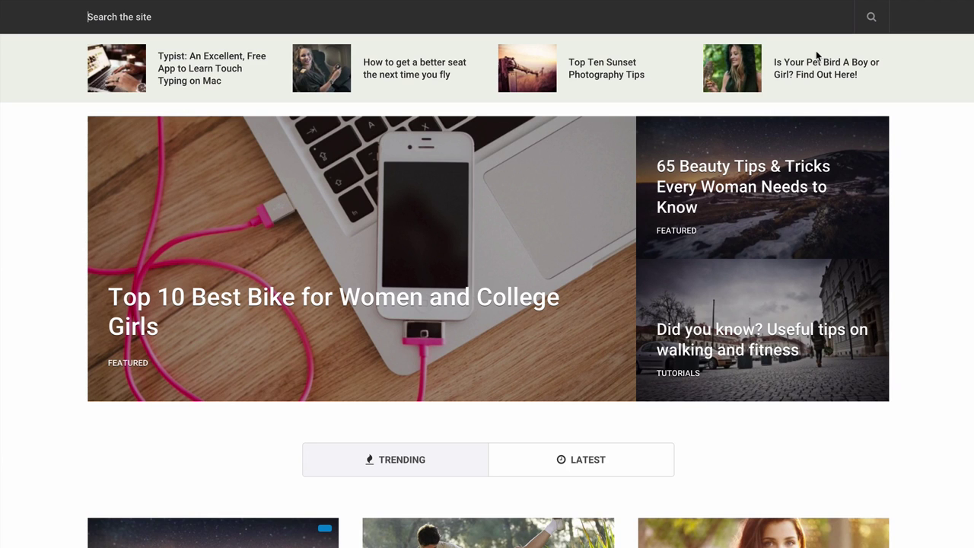
pyautogui.write('top 10')
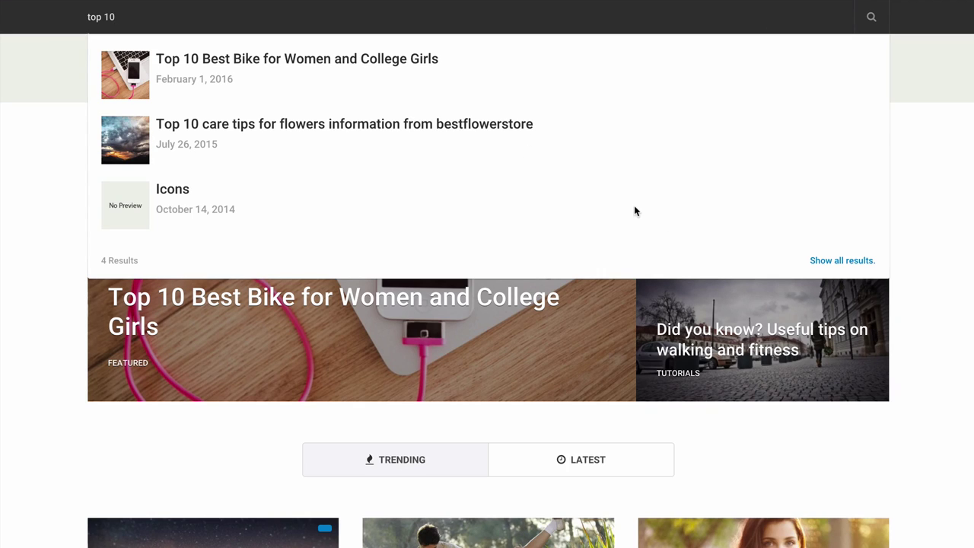
pyautogui.hotkey('ctrl', 'a')
pyautogui.press('BackSpace')
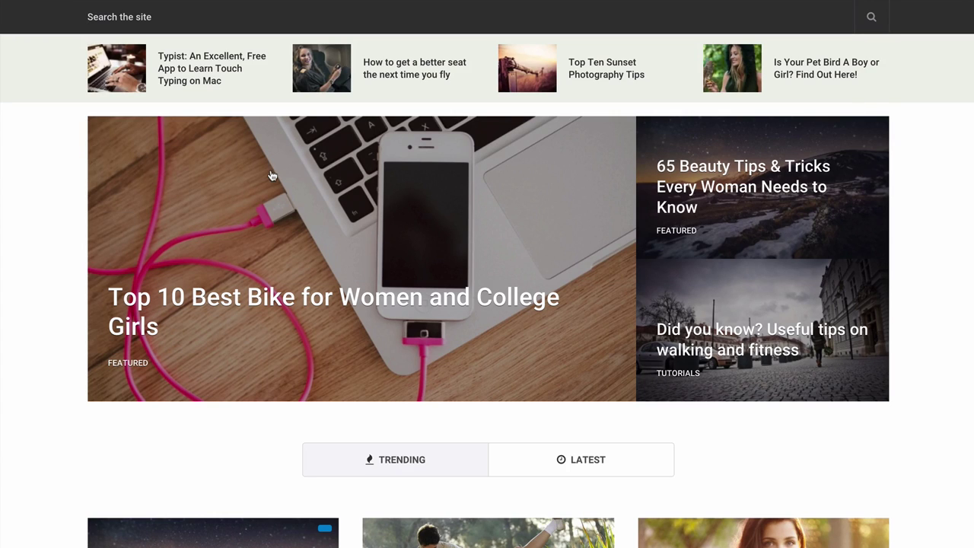
pyautogui.click(48, 164)
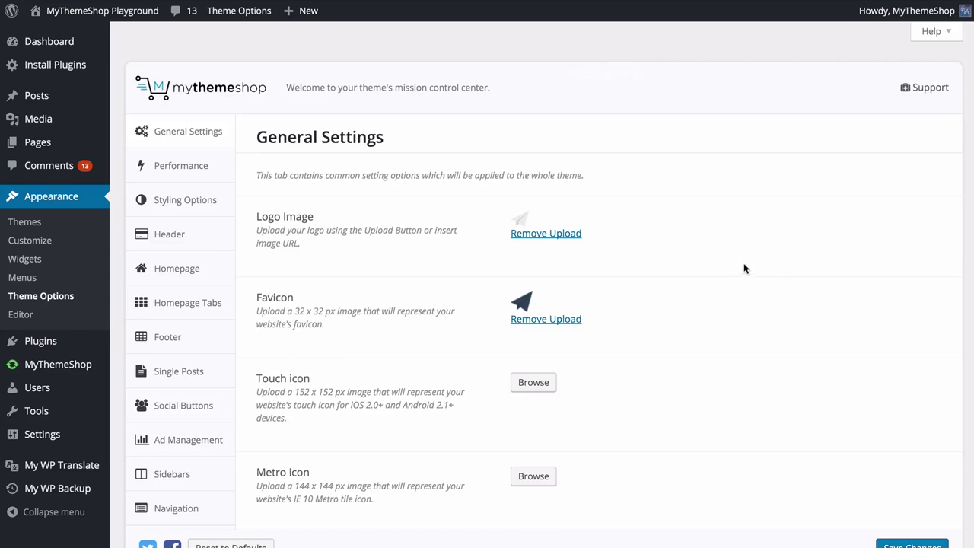
# Save General Settings with AJAX Quick search and Responsiveness on, No. of Products unchanged
pyautogui.scroll(-10, 746, 267)
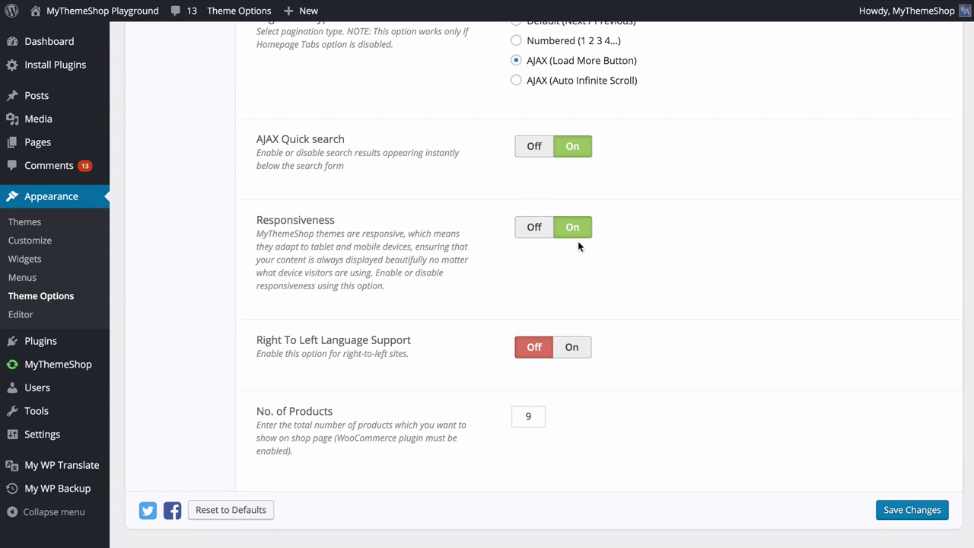
pyautogui.scroll(-1, 579, 243)
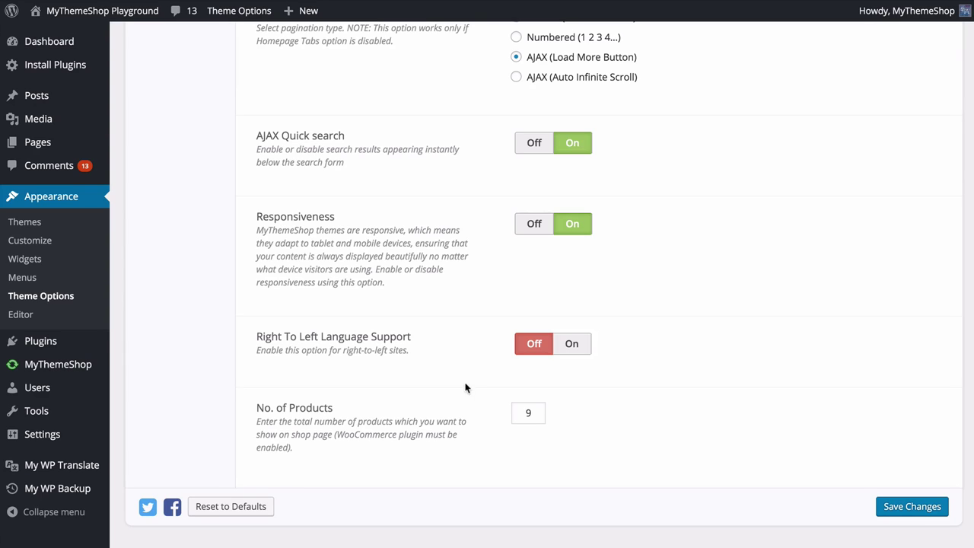
pyautogui.click(530, 418)
pyautogui.click(599, 420)
pyautogui.click(891, 508)
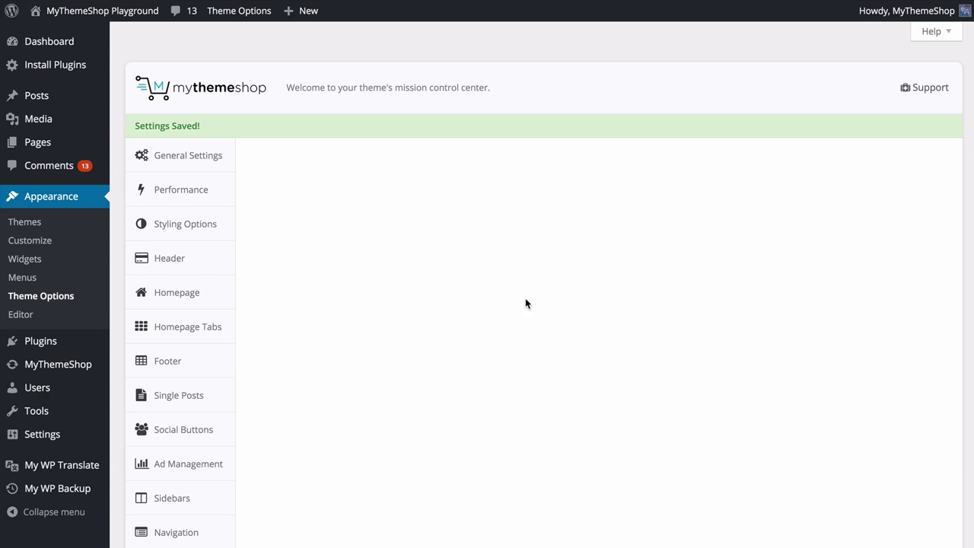
pyautogui.click(216, 190)
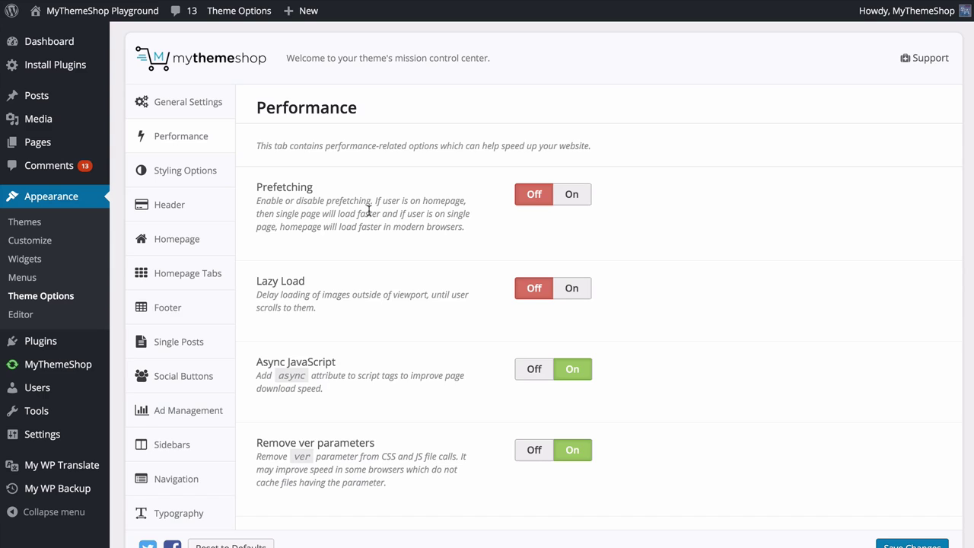
# Switch the Performance tab's Prefetching and Lazy Load toggles to On
pyautogui.scroll(-1, 366, 211)
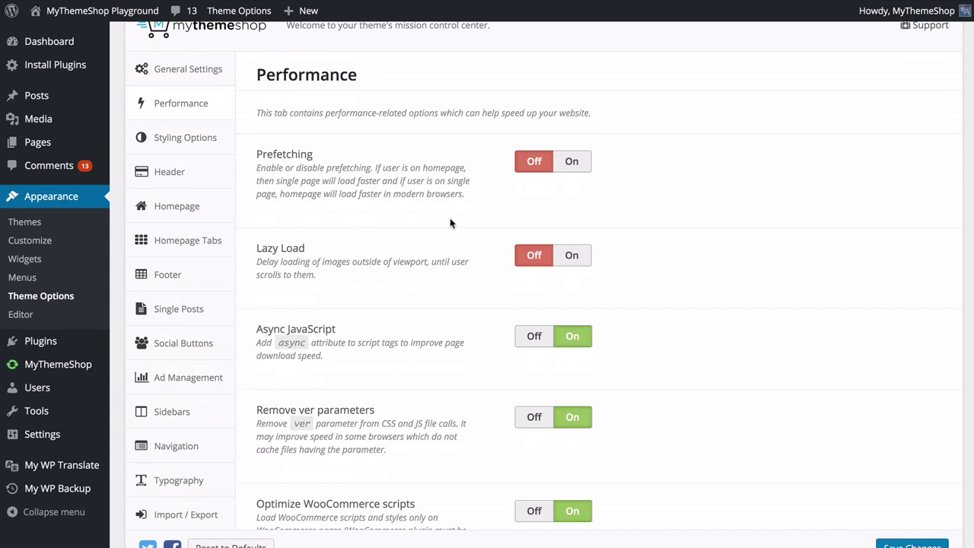
pyautogui.click(571, 161)
pyautogui.scroll(-2, 635, 251)
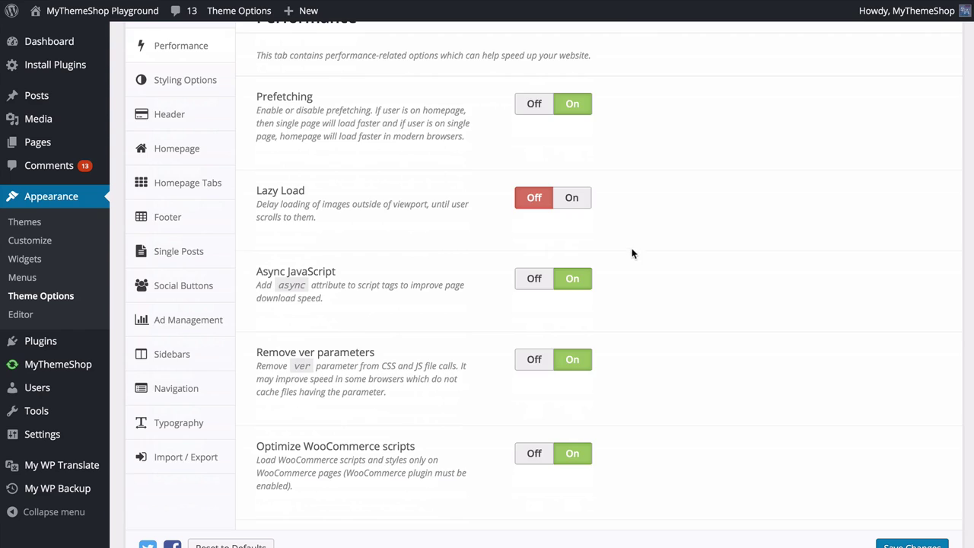
pyautogui.scroll(4, 433, 274)
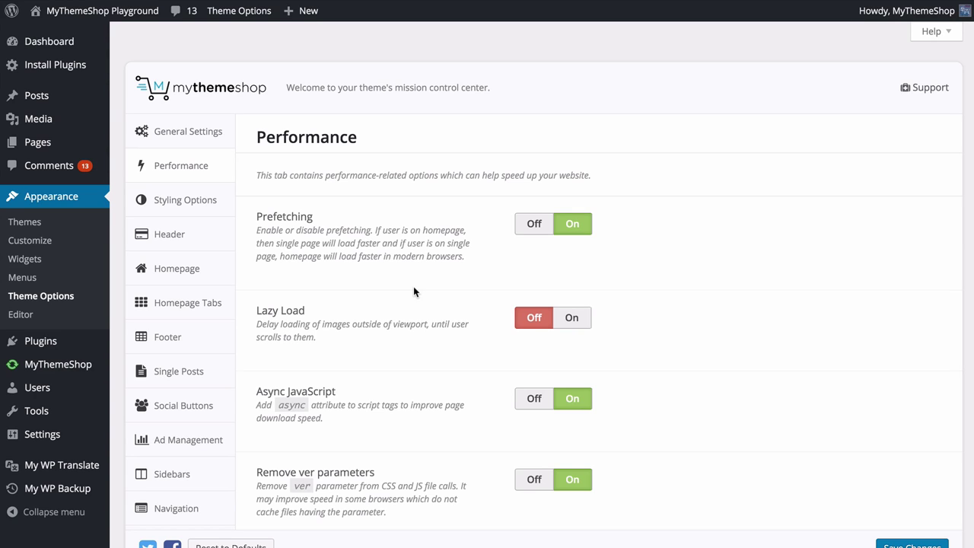
pyautogui.click(583, 320)
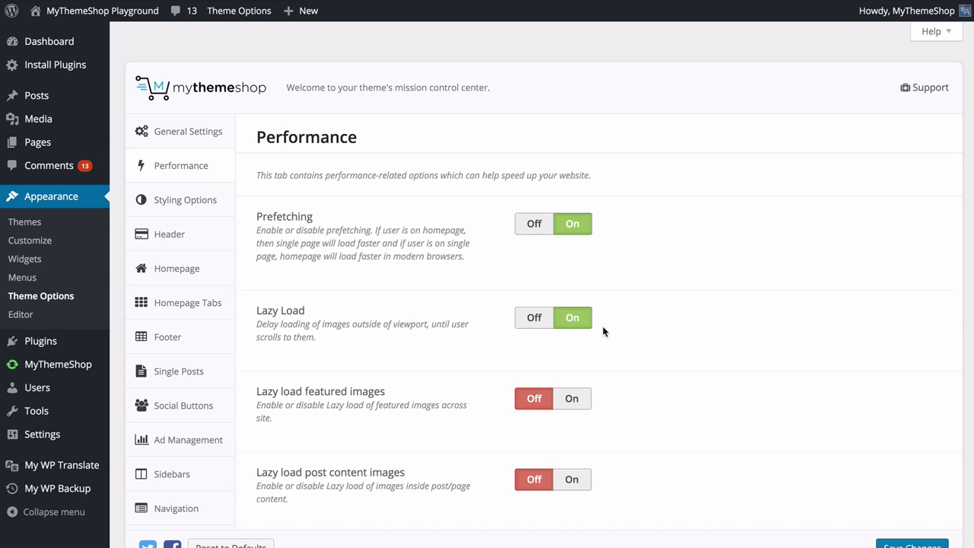
pyautogui.scroll(-1, 593, 327)
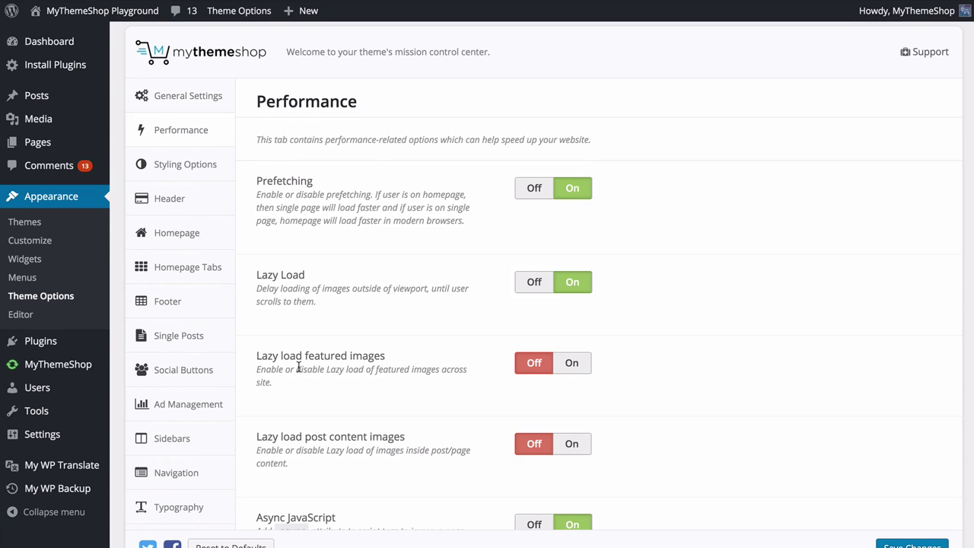
# Set Lazy load featured images and Lazy load post content images to On, and save
pyautogui.click(573, 363)
pyautogui.click(572, 444)
pyautogui.click(891, 542)
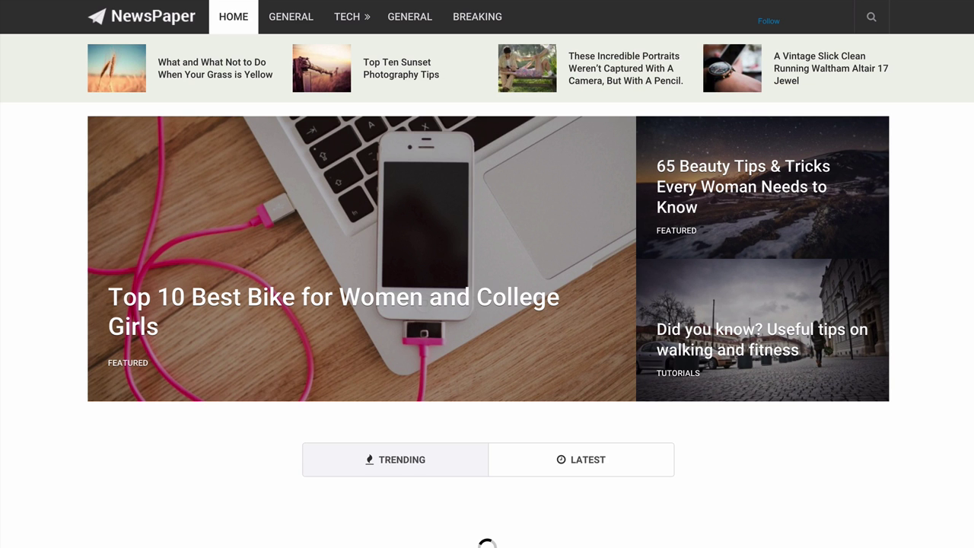
# Reload the front page and load more posts to check the lazy-loading images
pyautogui.press('super+r')
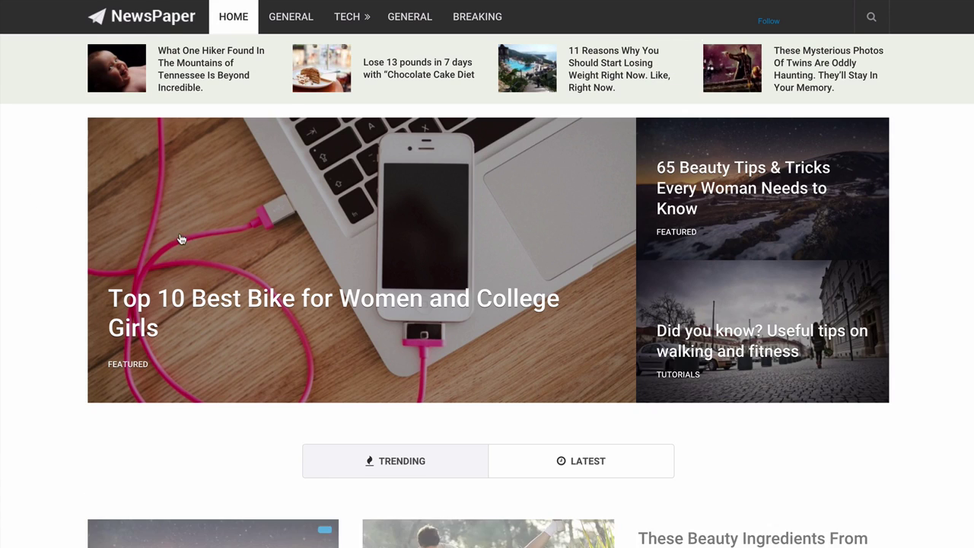
pyautogui.scroll(-20, 362, 188)
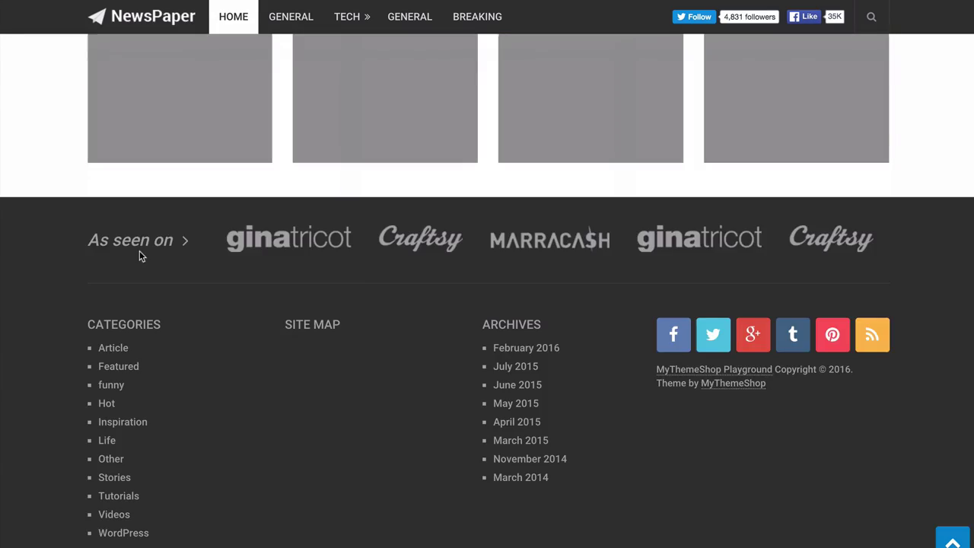
pyautogui.scroll(12, 142, 255)
pyautogui.click(474, 326)
pyautogui.scroll(-7, 870, 383)
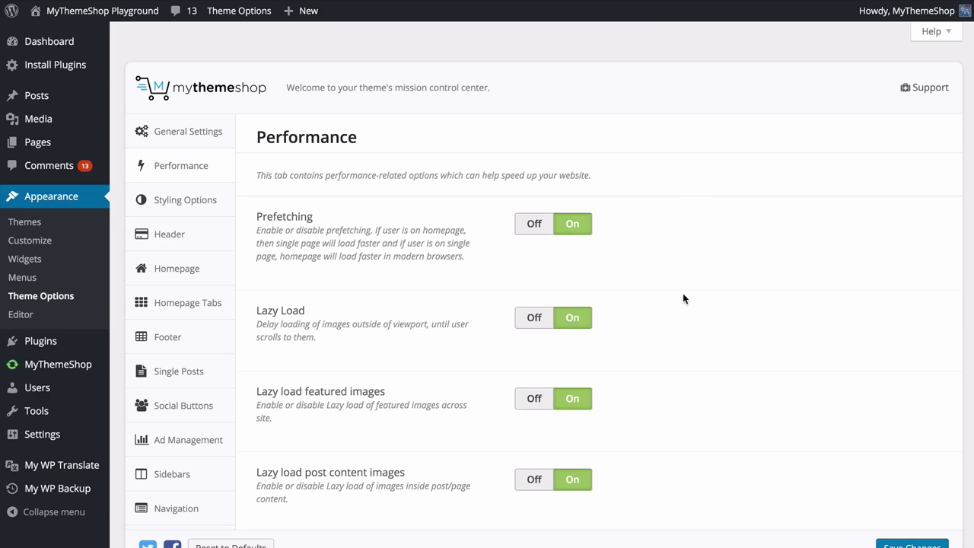
# Save Performance with Async JavaScript, Remove ver parameters and Optimize WooCommerce scripts left On
pyautogui.scroll(-5, 681, 301)
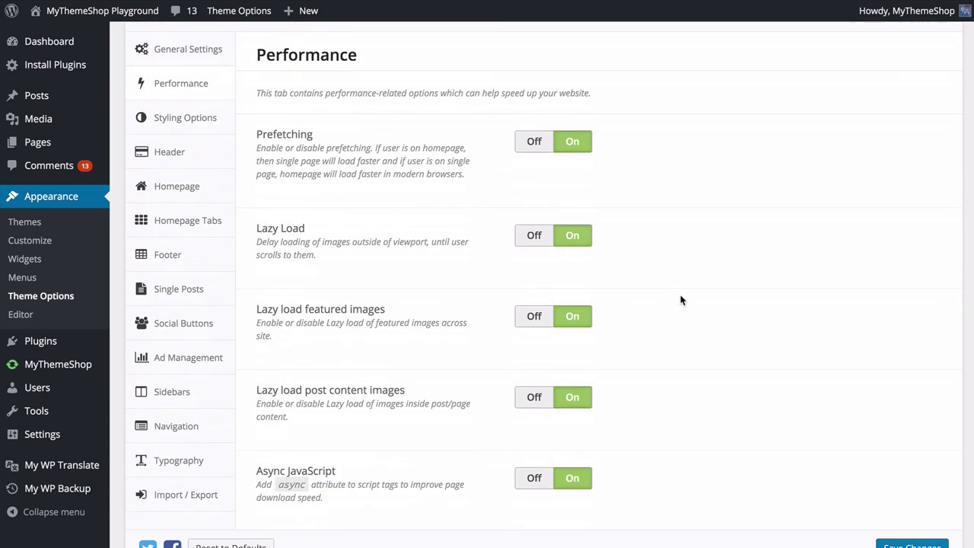
pyautogui.scroll(-1, 681, 301)
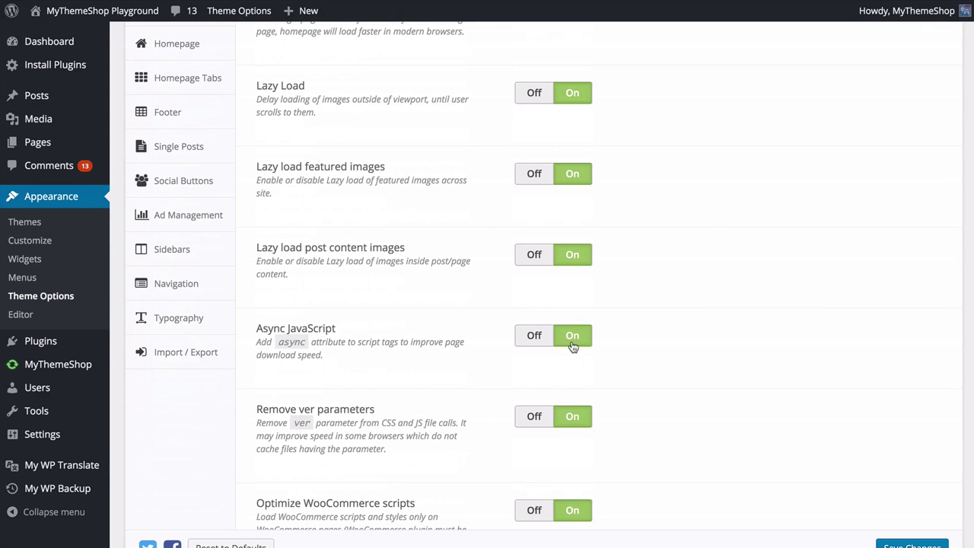
pyautogui.scroll(-1, 572, 339)
pyautogui.scroll(-2, 572, 338)
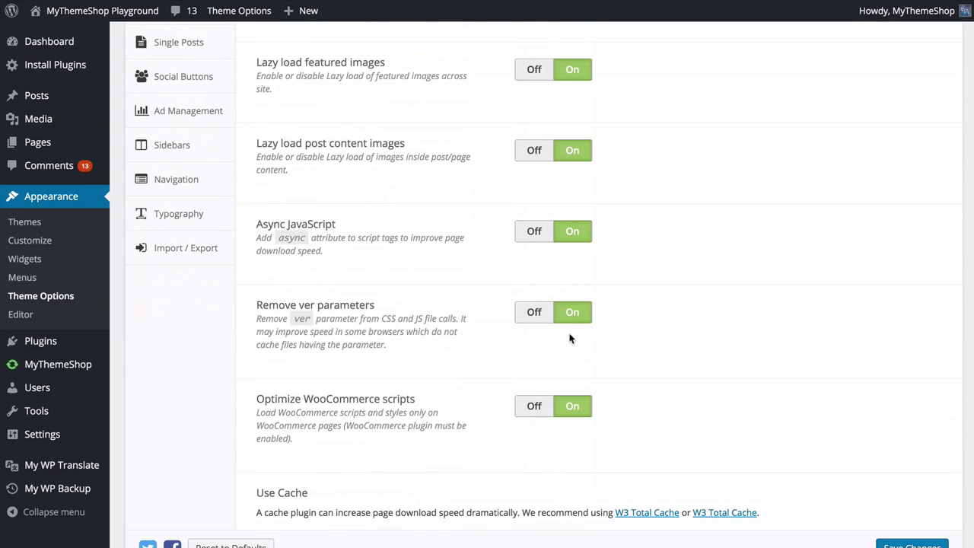
pyautogui.scroll(-1, 569, 326)
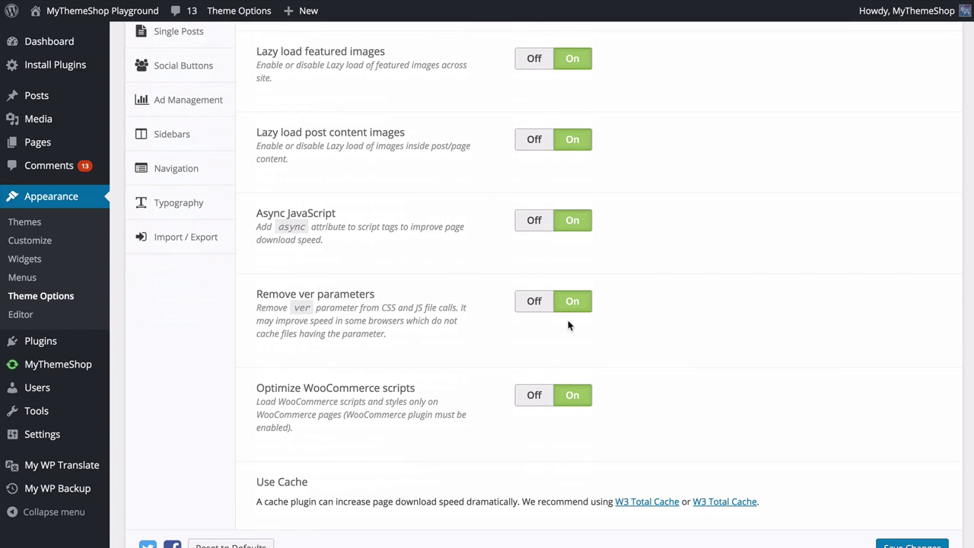
pyautogui.scroll(-2, 570, 320)
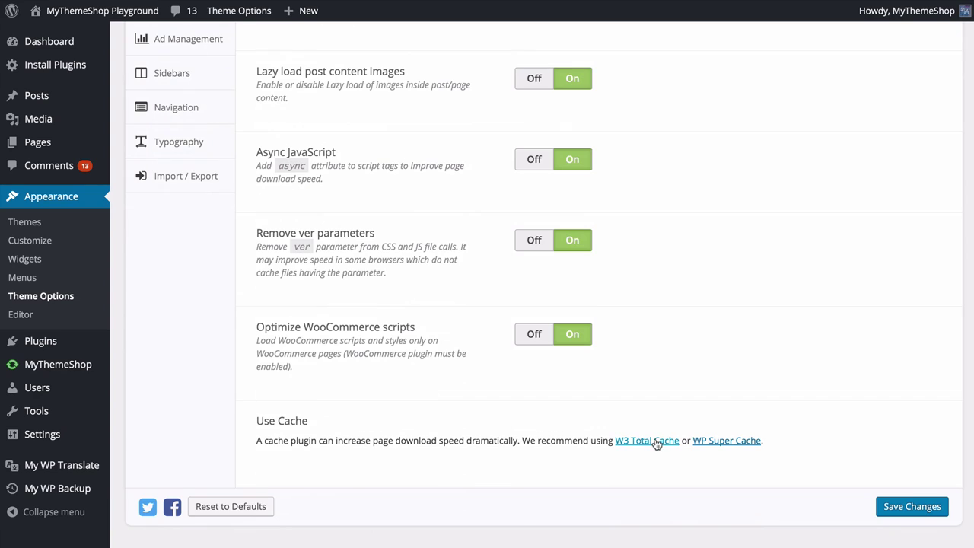
pyautogui.click(885, 509)
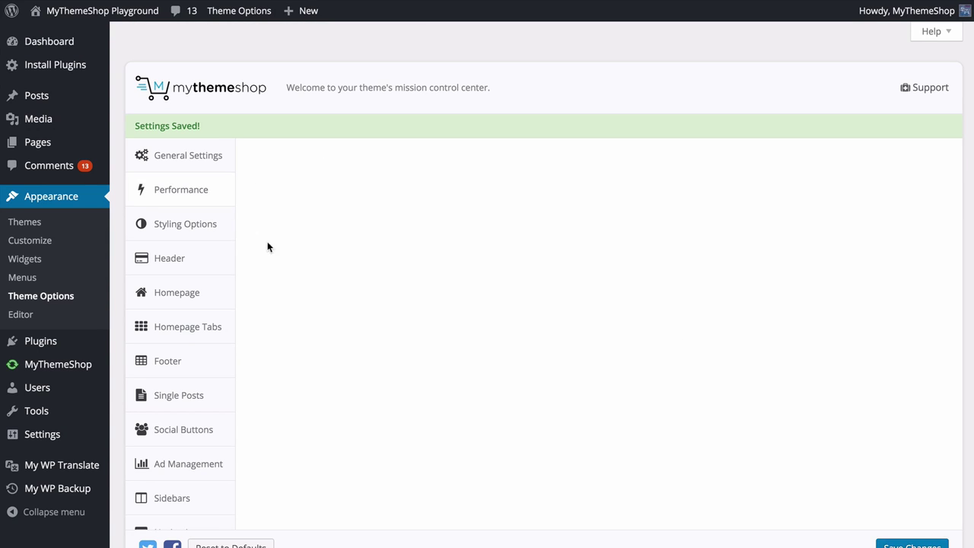
pyautogui.click(210, 224)
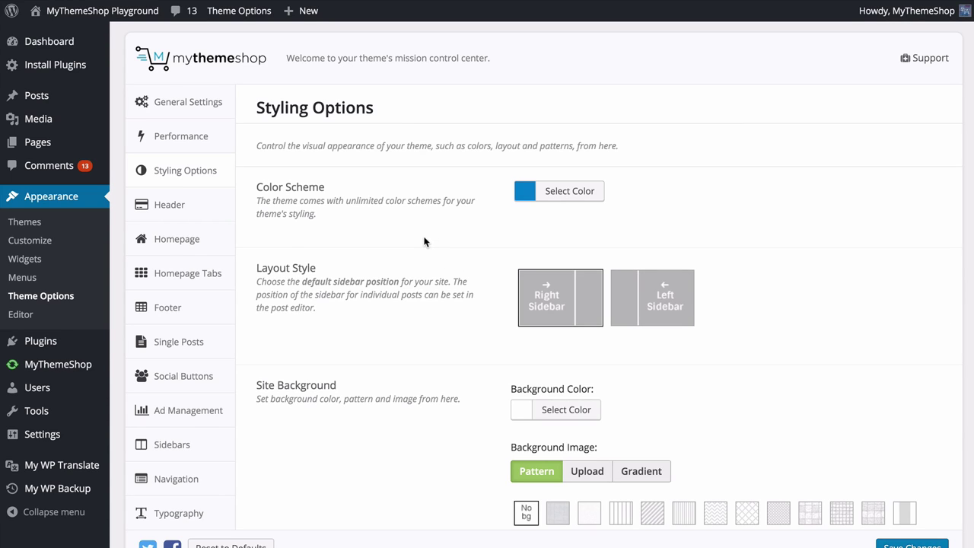
# Try out several Color Scheme colours, from black and white through orange, green and blue
pyautogui.click(543, 194)
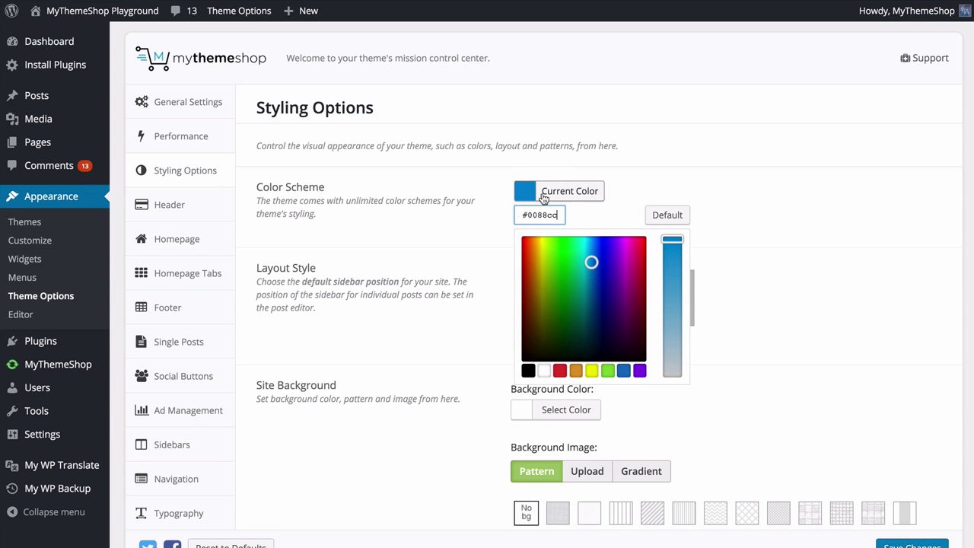
pyautogui.moveTo(591, 262)
pyautogui.mouseDown()
pyautogui.moveTo(531, 261)
pyautogui.moveTo(631, 274)
pyautogui.moveTo(598, 275)
pyautogui.mouseUp()
pyautogui.moveTo(673, 239)
pyautogui.mouseDown()
pyautogui.moveTo(677, 347)
pyautogui.moveTo(673, 239)
pyautogui.mouseUp()
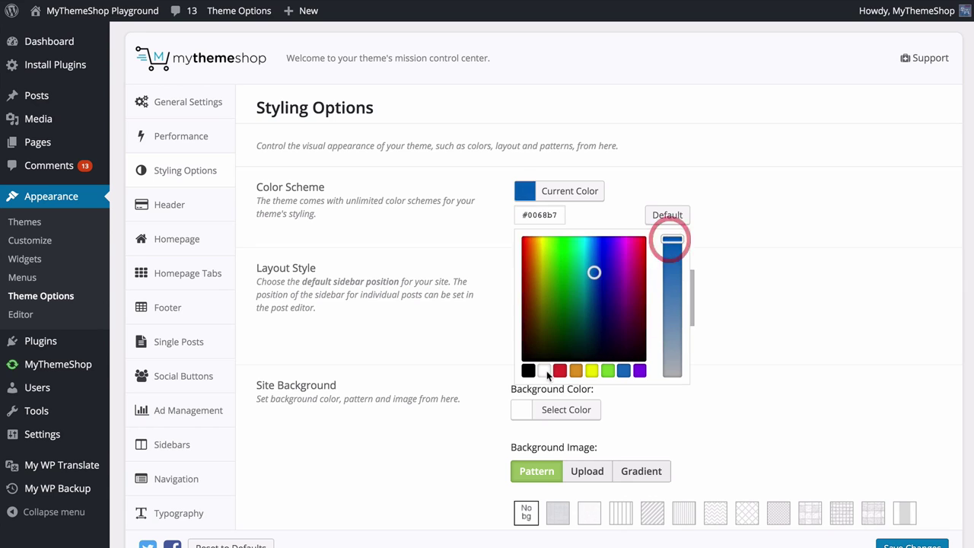
pyautogui.click(528, 370)
pyautogui.click(545, 371)
pyautogui.click(560, 371)
pyautogui.click(576, 371)
pyautogui.click(592, 370)
pyautogui.click(607, 371)
pyautogui.click(623, 370)
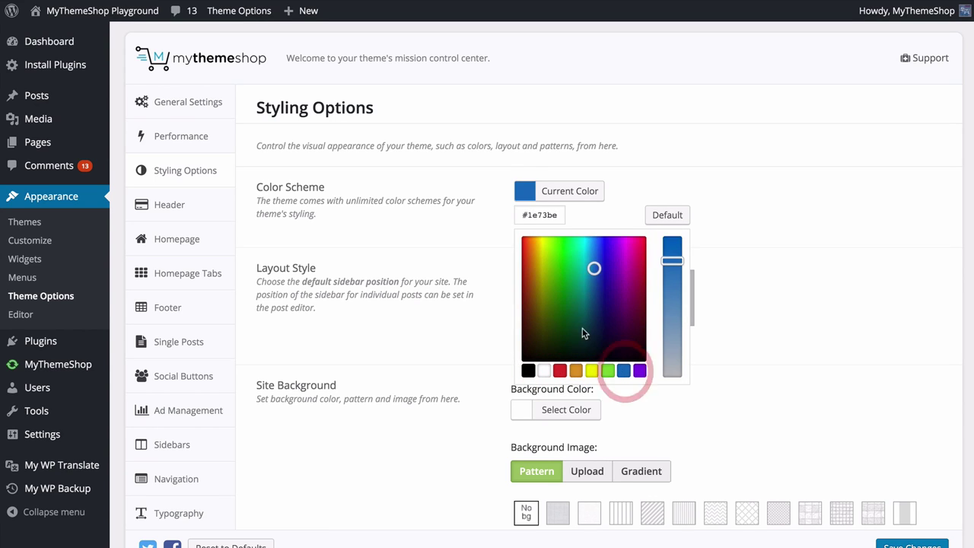
pyautogui.moveTo(595, 271); pyautogui.dragTo(560, 263)
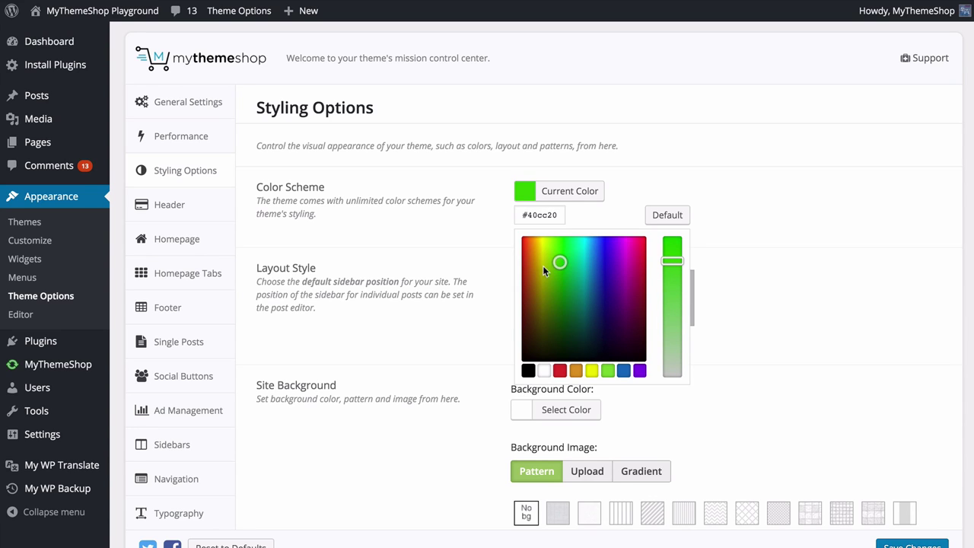
# Set the Color Scheme to a fully saturated red and save it
pyautogui.click(560, 371)
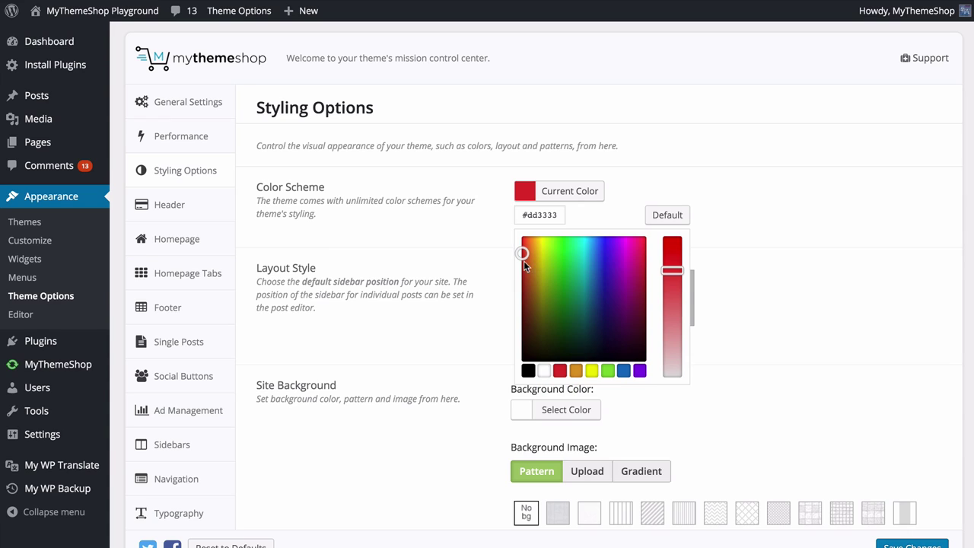
pyautogui.moveTo(677, 266); pyautogui.dragTo(677, 237)
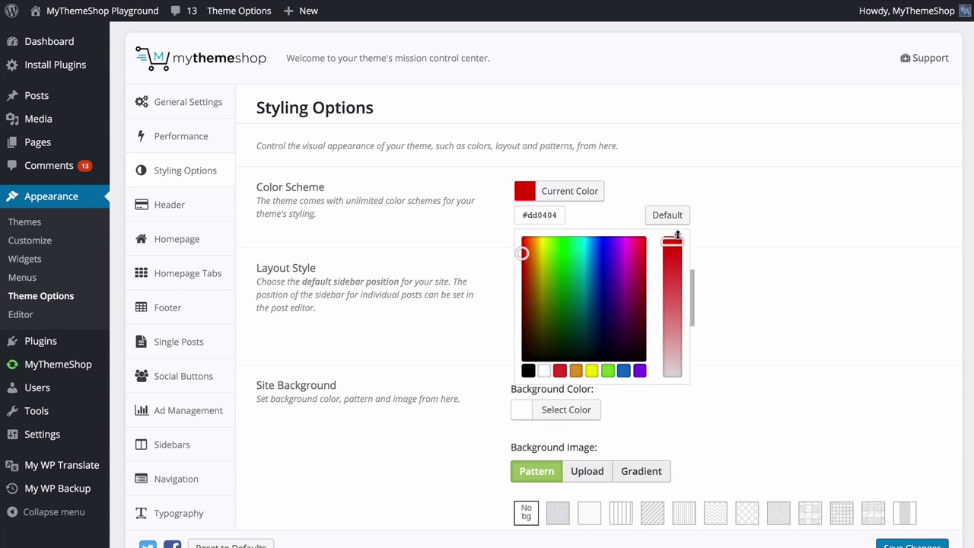
pyautogui.click(754, 214)
pyautogui.click(906, 545)
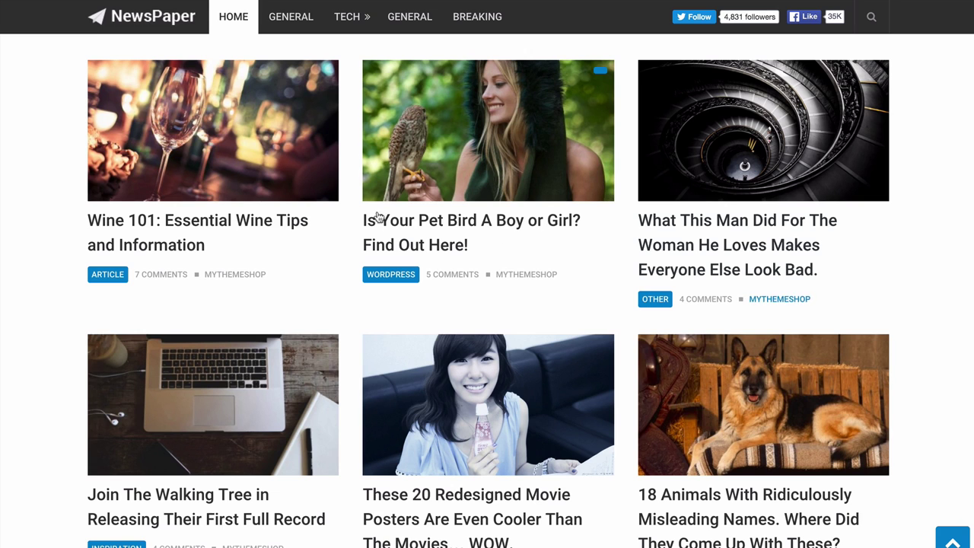
# Reload the front page and scroll through it to review the red accents
pyautogui.press('F5')
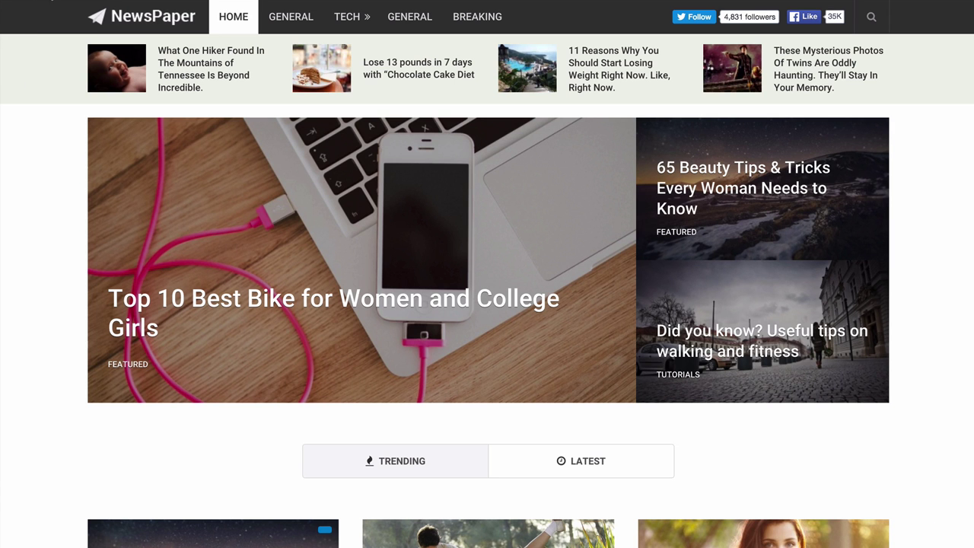
pyautogui.press('F5')
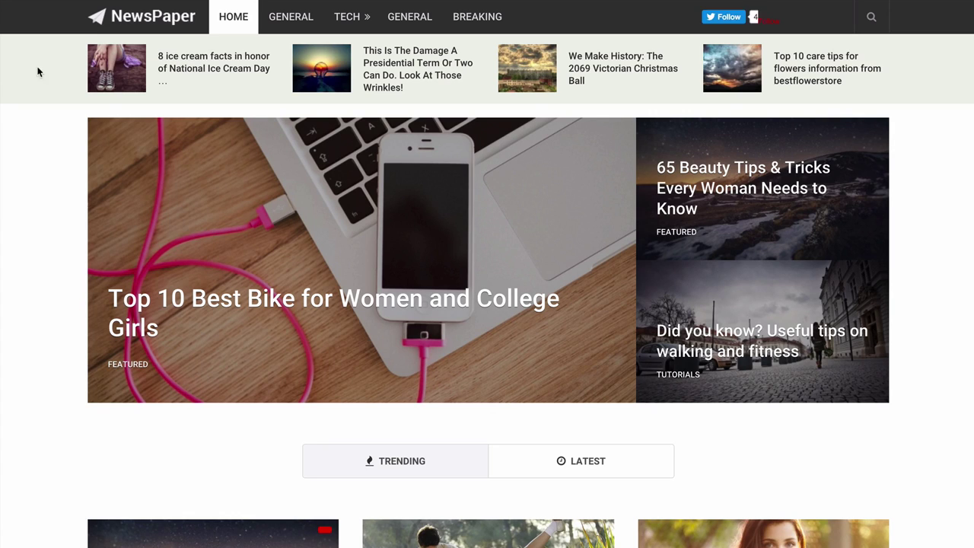
pyautogui.scroll(-6, 32, 186)
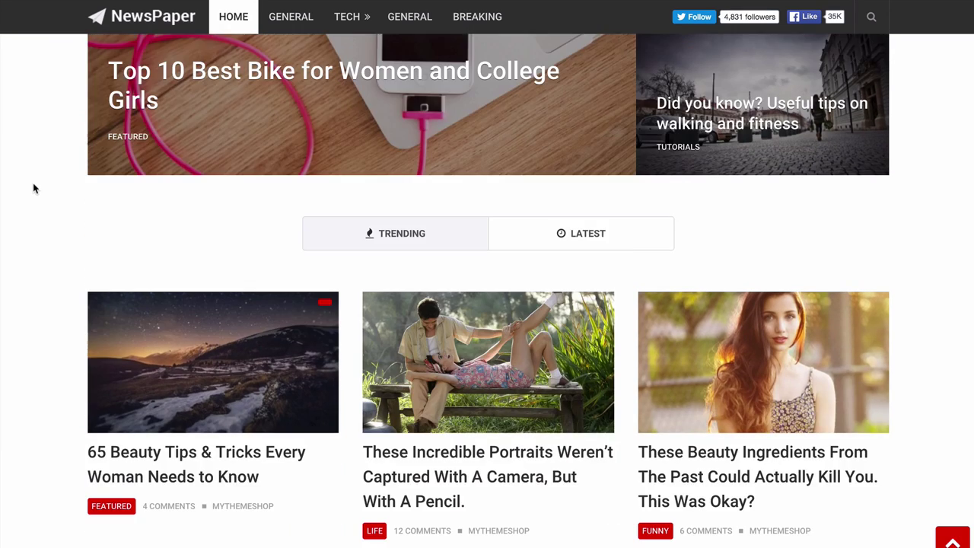
pyautogui.scroll(-10, 0, 252)
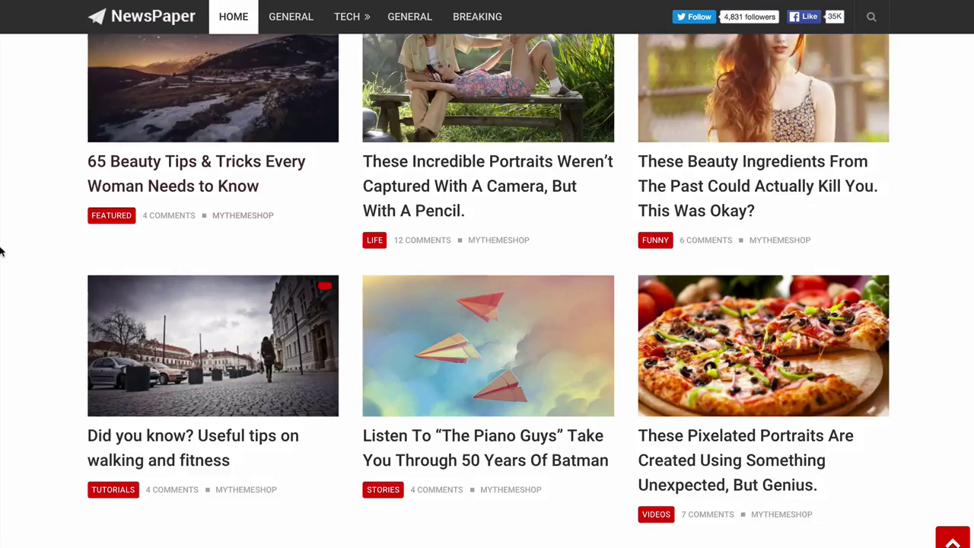
pyautogui.scroll(15, 0, 234)
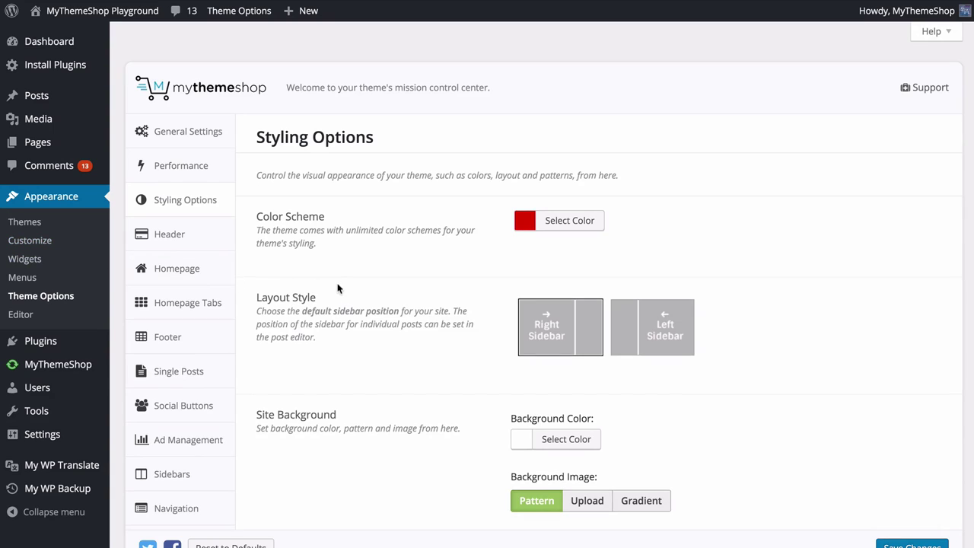
# Choose the Left Sidebar thumbnail under Layout Style
pyautogui.scroll(-3, 347, 295)
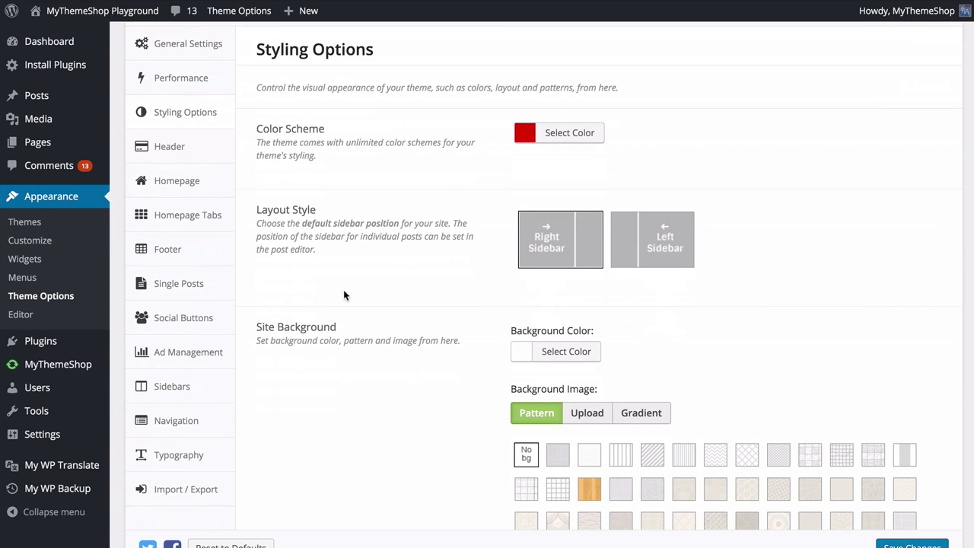
pyautogui.click(635, 250)
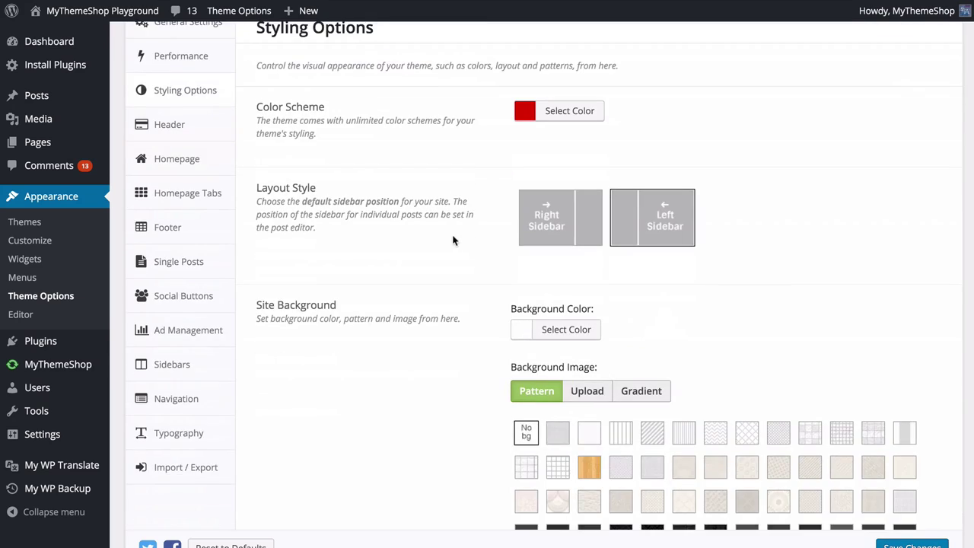
pyautogui.scroll(-3, 453, 241)
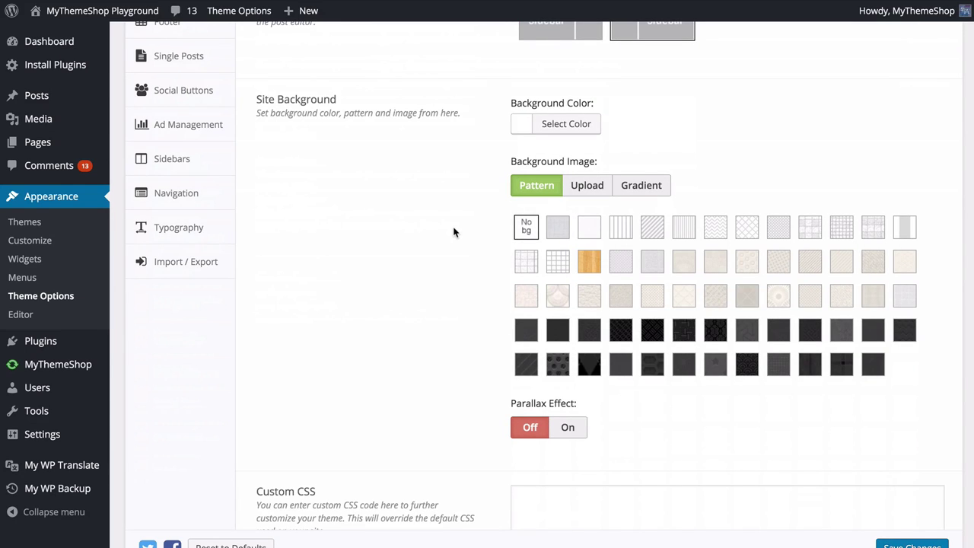
# Try red, then white as the site background colour, and pick a light pattern
pyautogui.click(533, 127)
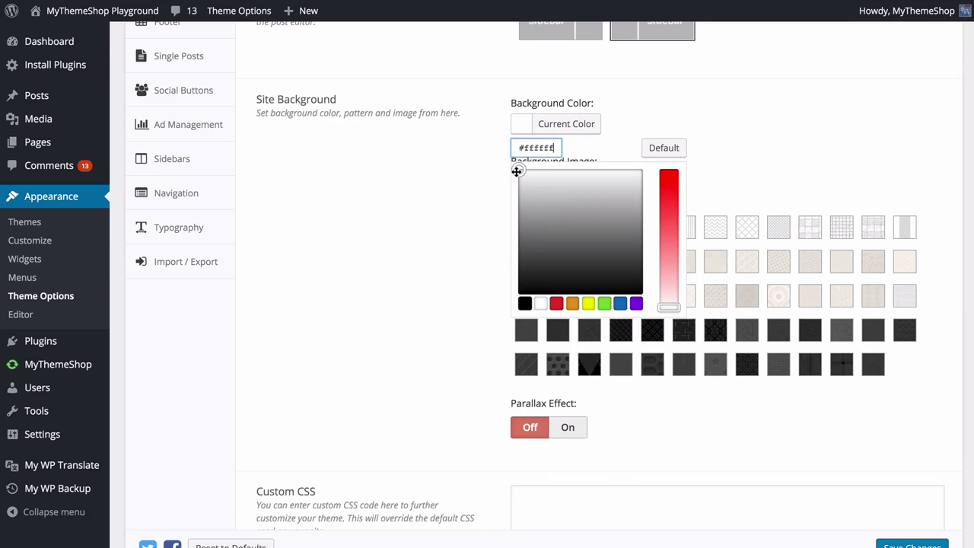
pyautogui.click(557, 303)
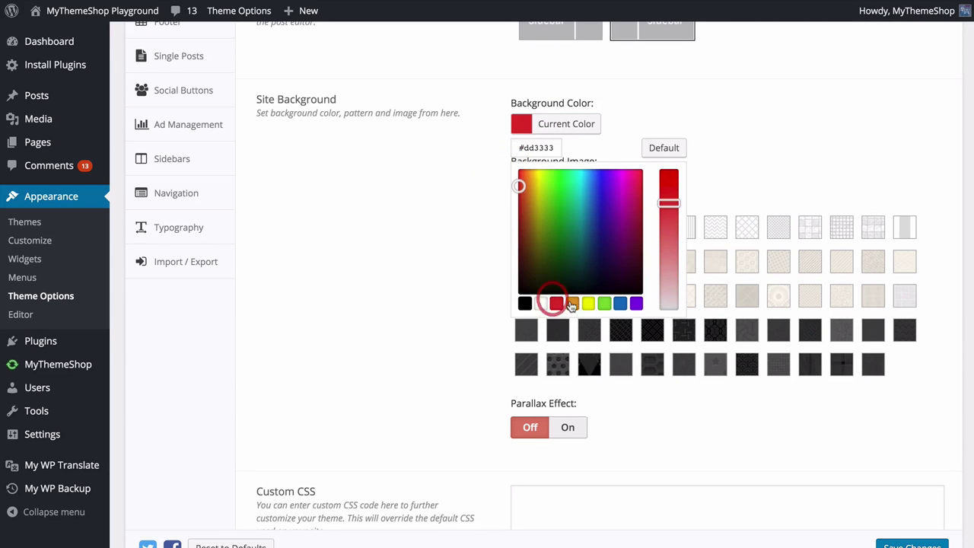
pyautogui.click(541, 303)
pyautogui.click(460, 156)
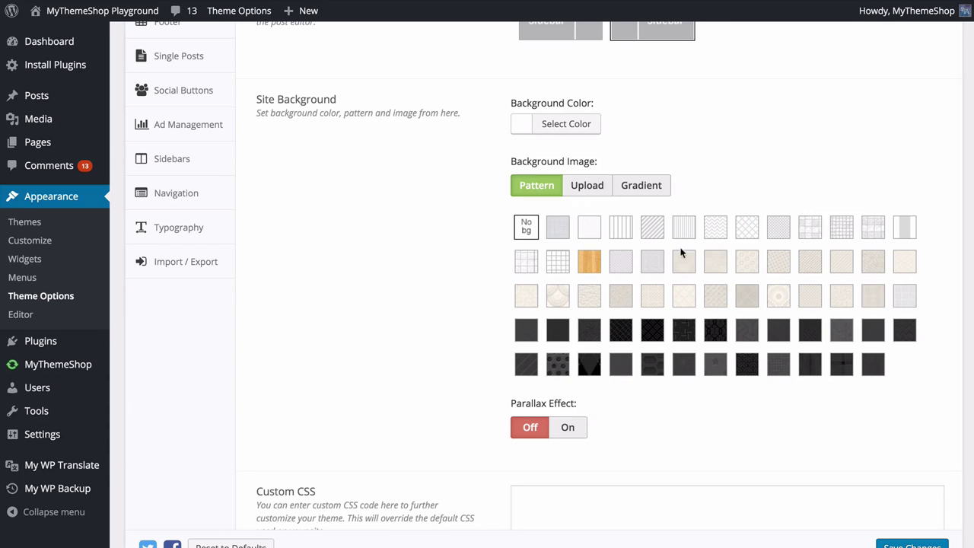
pyautogui.click(776, 232)
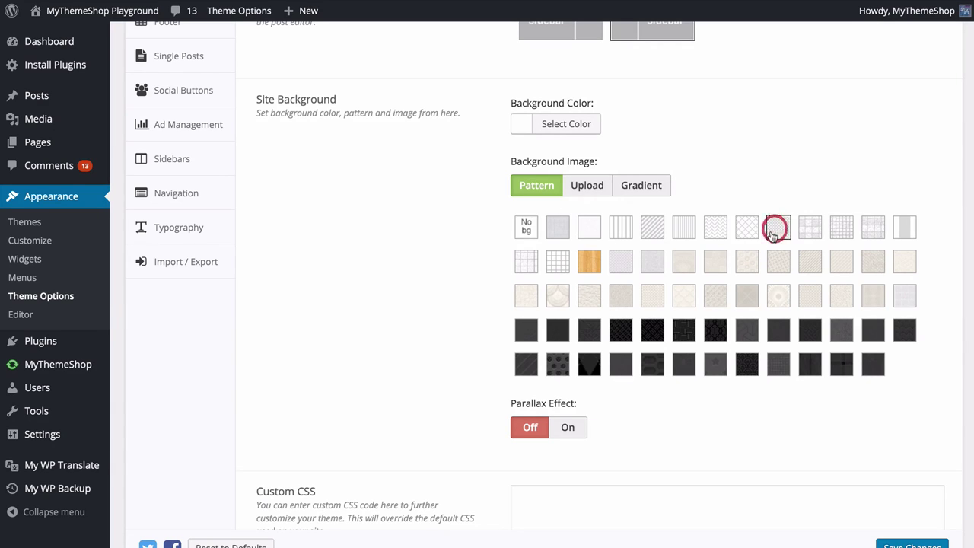
# Preview the Upload background image option without choosing a file, and leave Parallax Effect off
pyautogui.click(588, 190)
pyautogui.click(532, 223)
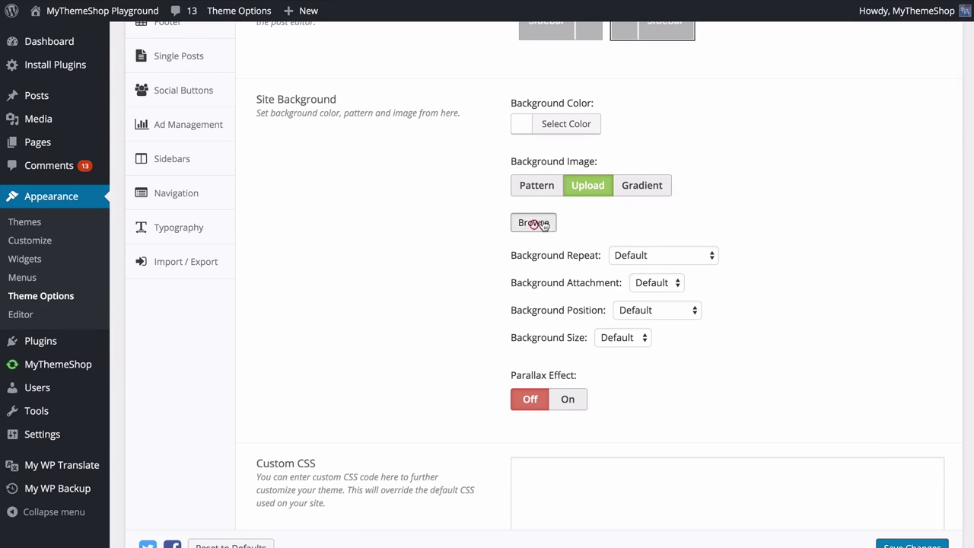
pyautogui.click(59, 69)
pyautogui.click(948, 38)
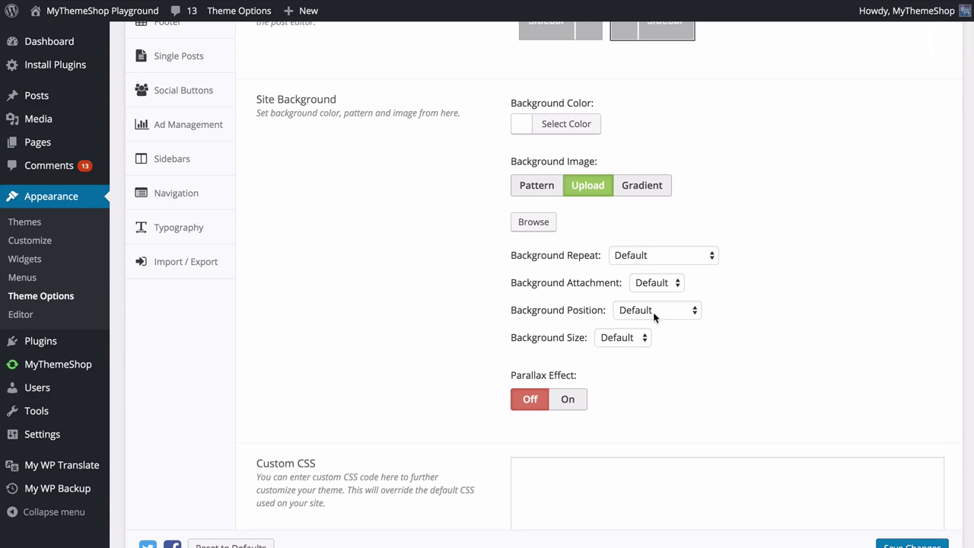
pyautogui.click(583, 399)
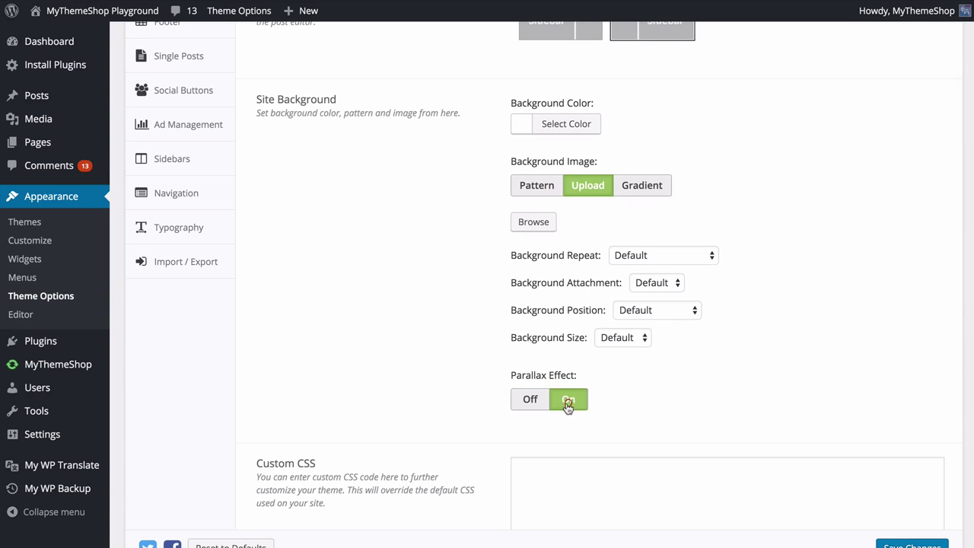
pyautogui.click(536, 401)
pyautogui.click(484, 314)
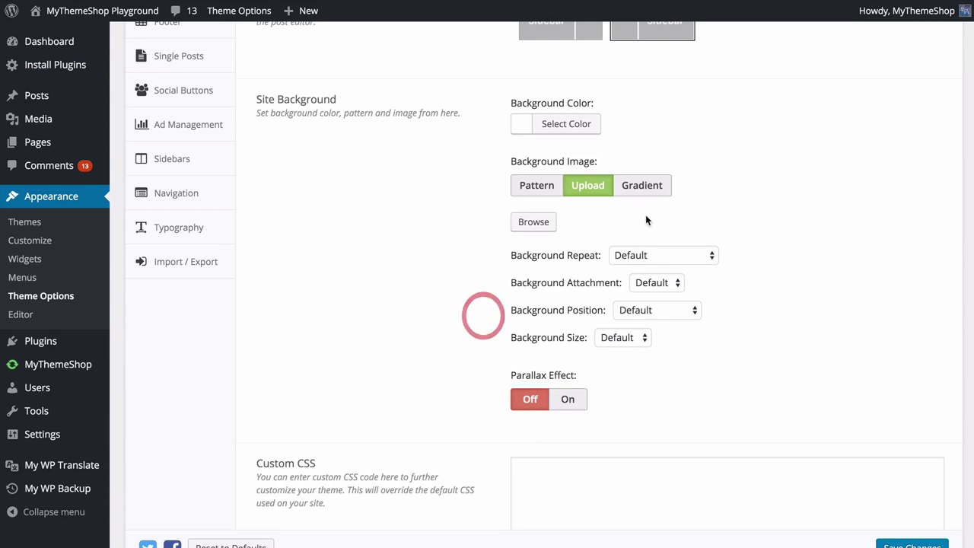
# Try a horizontal gradient background with a grey start colour
pyautogui.click(640, 188)
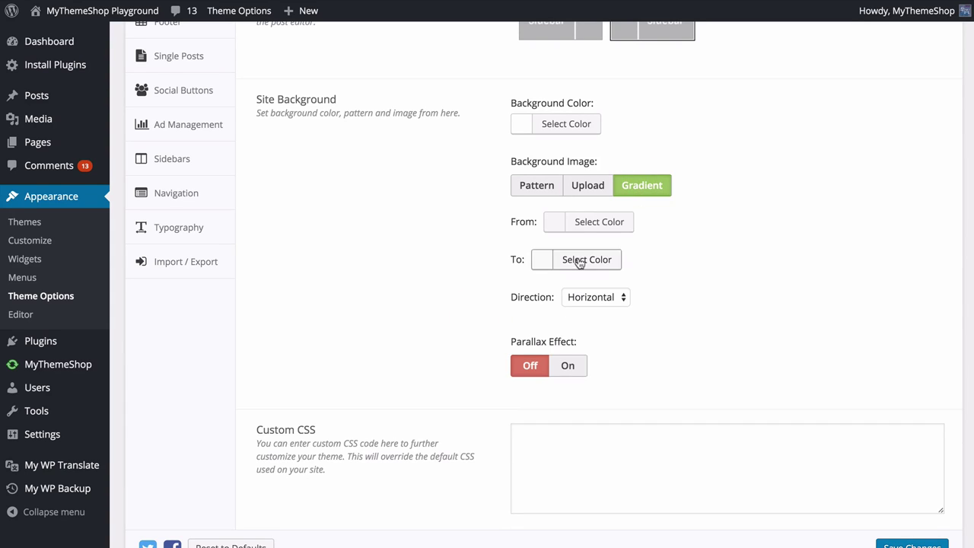
pyautogui.click(602, 222)
pyautogui.moveTo(562, 317); pyautogui.dragTo(528, 322)
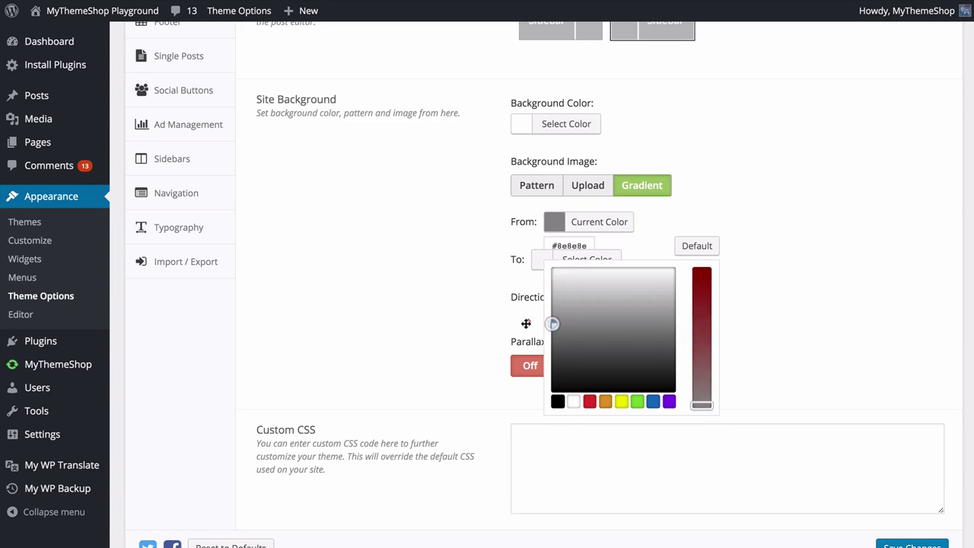
pyautogui.click(473, 297)
pyautogui.click(583, 301)
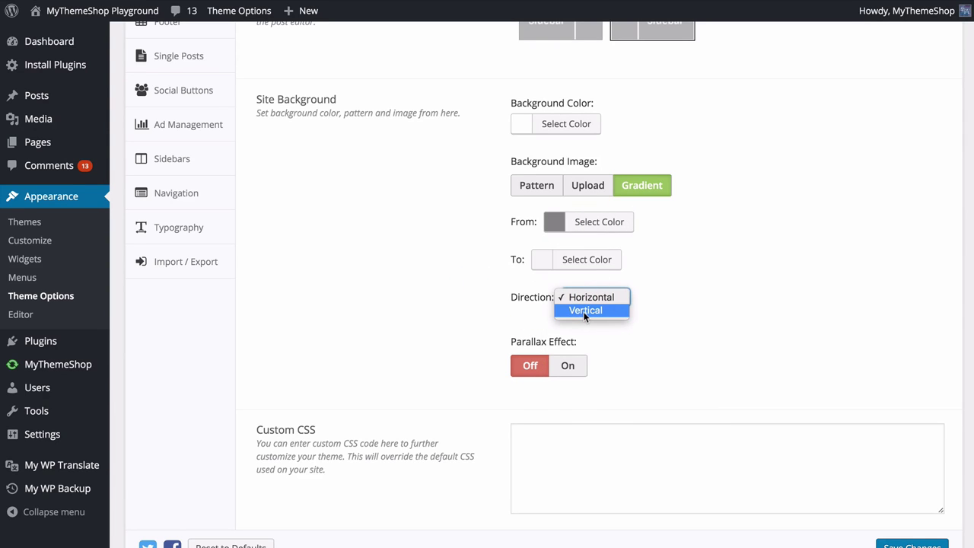
pyautogui.click(800, 274)
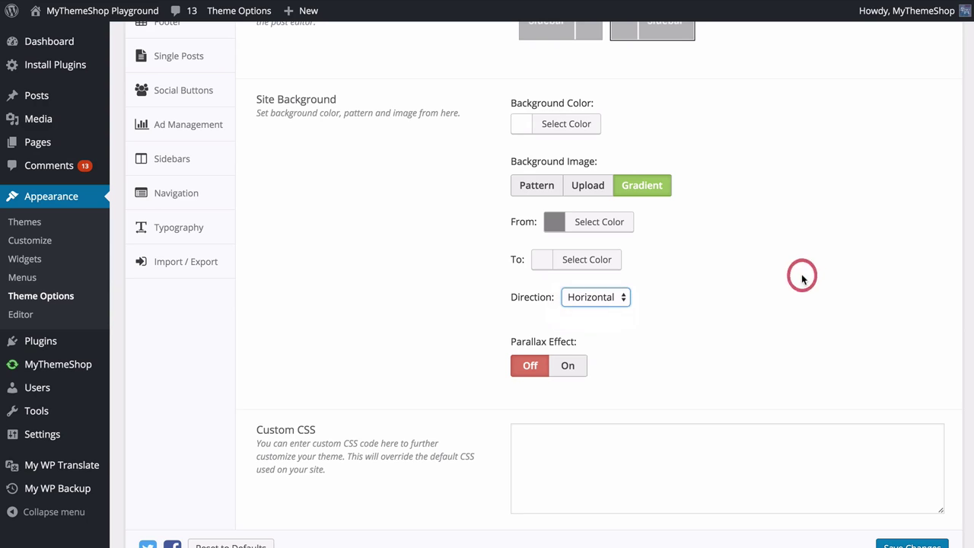
# Switch back to patterns, choose a light pattern tile, and save the styling options
pyautogui.click(540, 192)
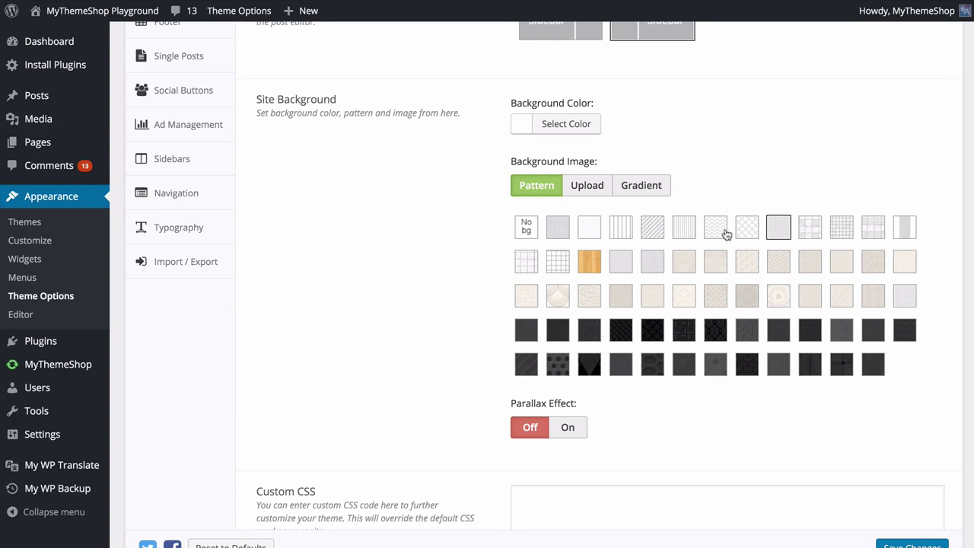
pyautogui.click(777, 228)
pyautogui.click(914, 545)
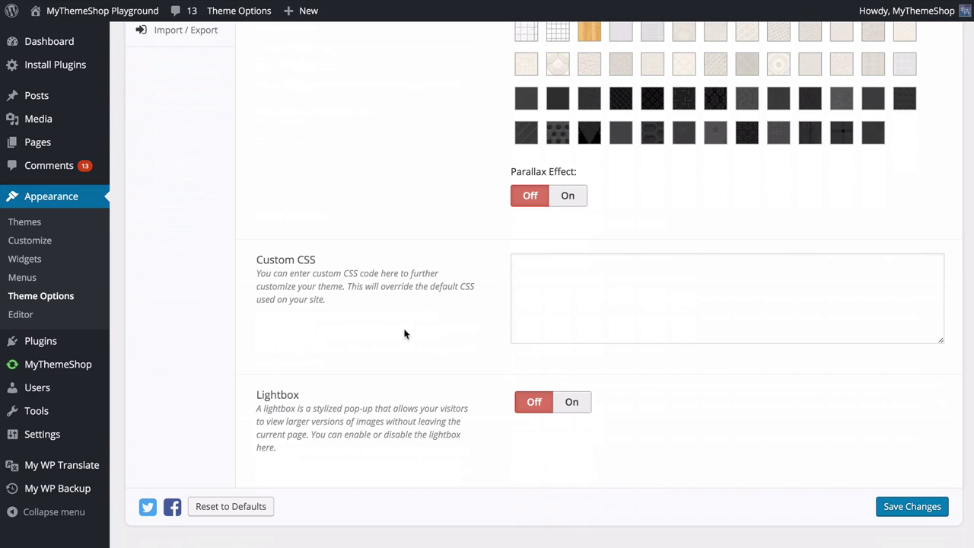
pyautogui.click(600, 301)
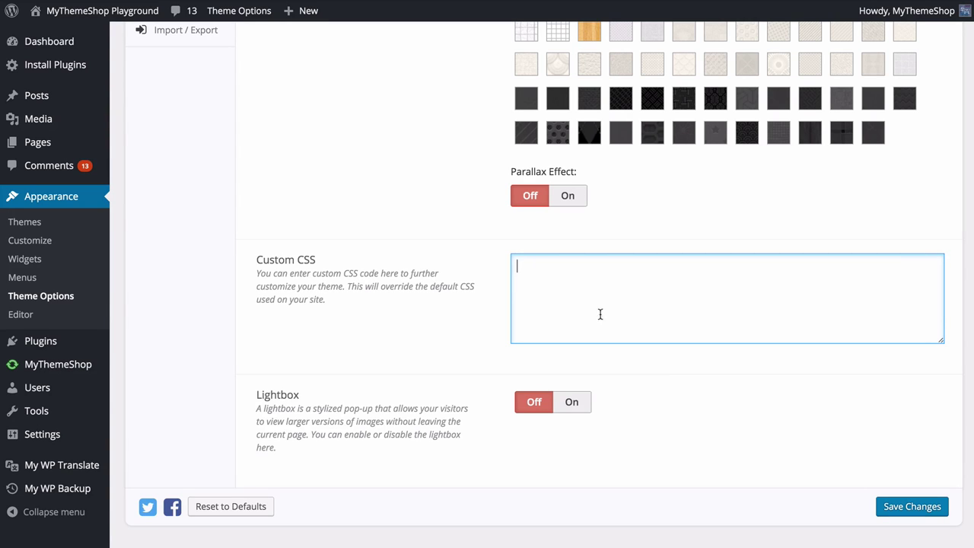
# Set the Lightbox toggle to On and save Styling Options
pyautogui.click(572, 402)
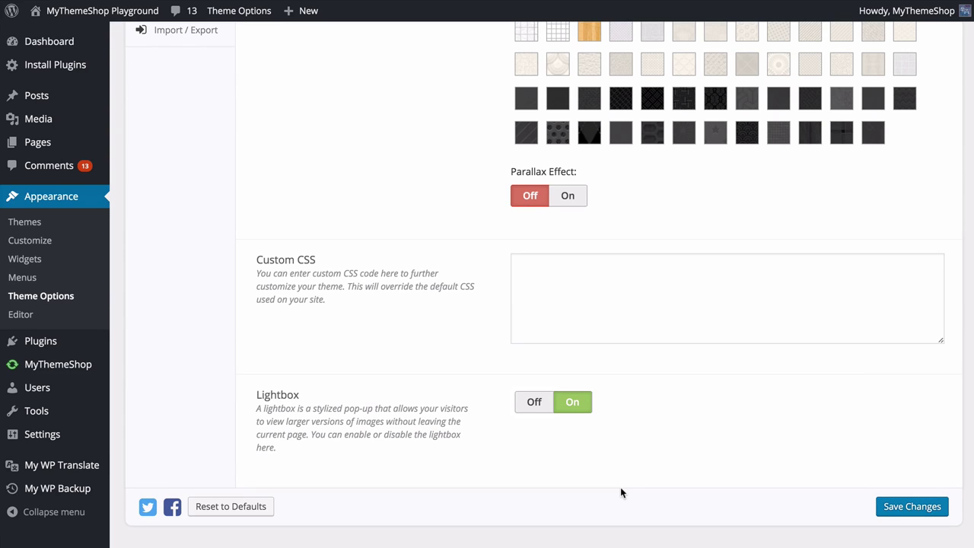
pyautogui.click(886, 509)
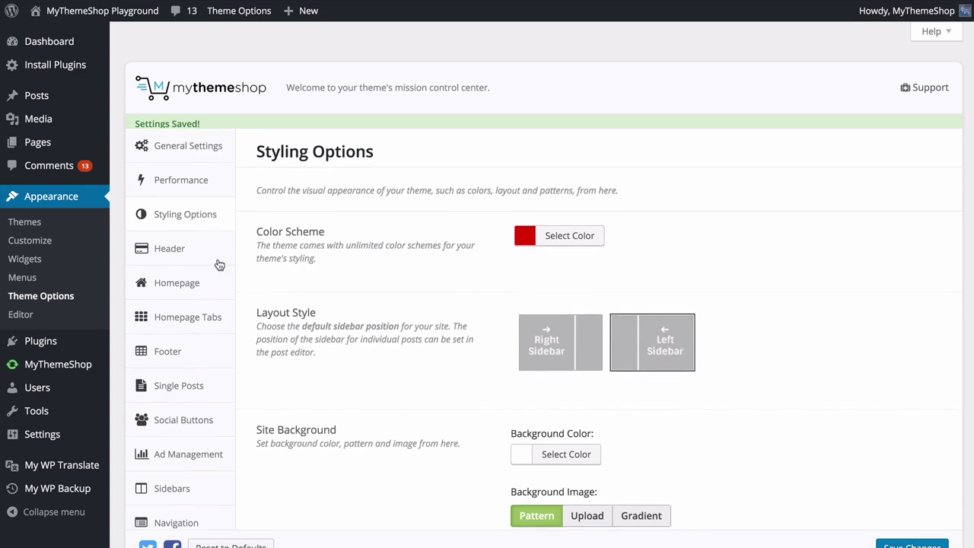
# Set the Header tab's Header Background colour to a deeper red
pyautogui.click(207, 237)
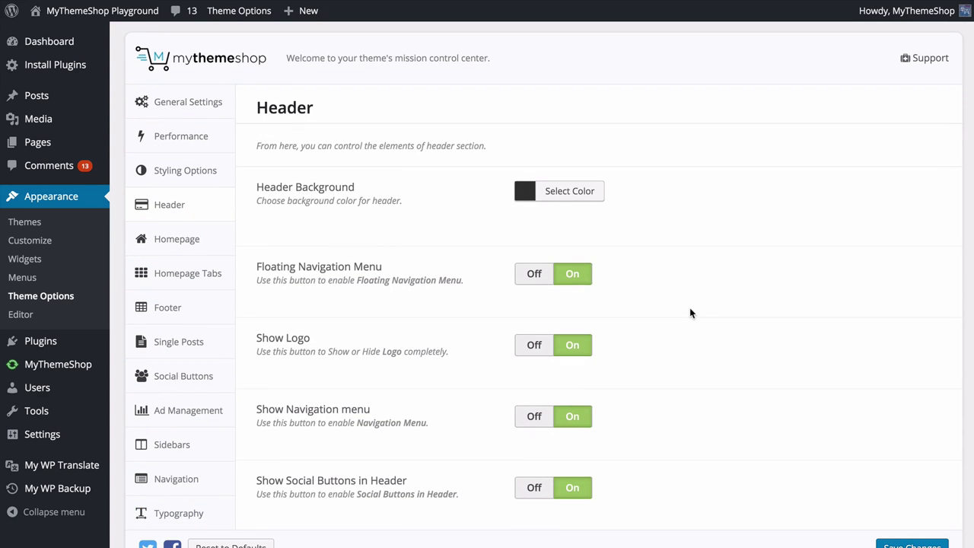
pyautogui.click(541, 193)
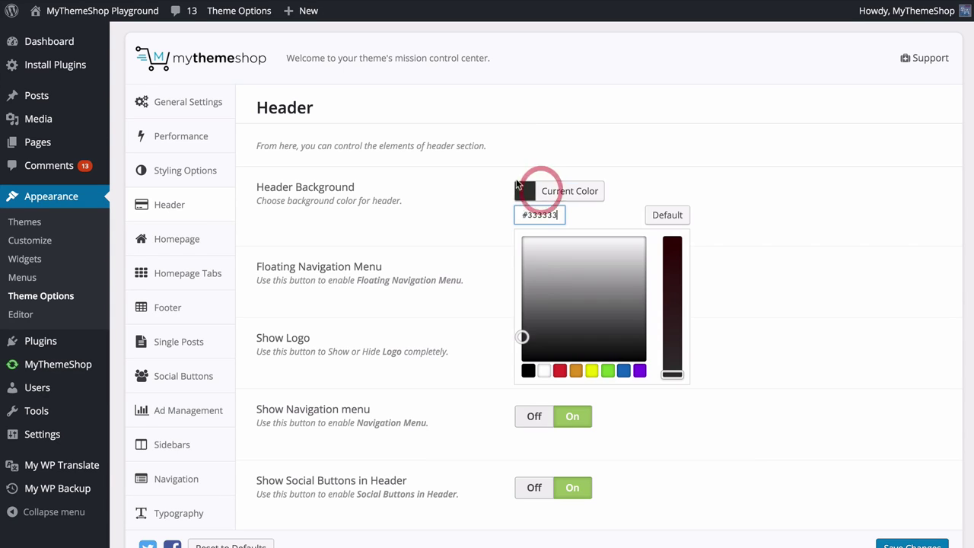
pyautogui.click(559, 371)
pyautogui.click(576, 370)
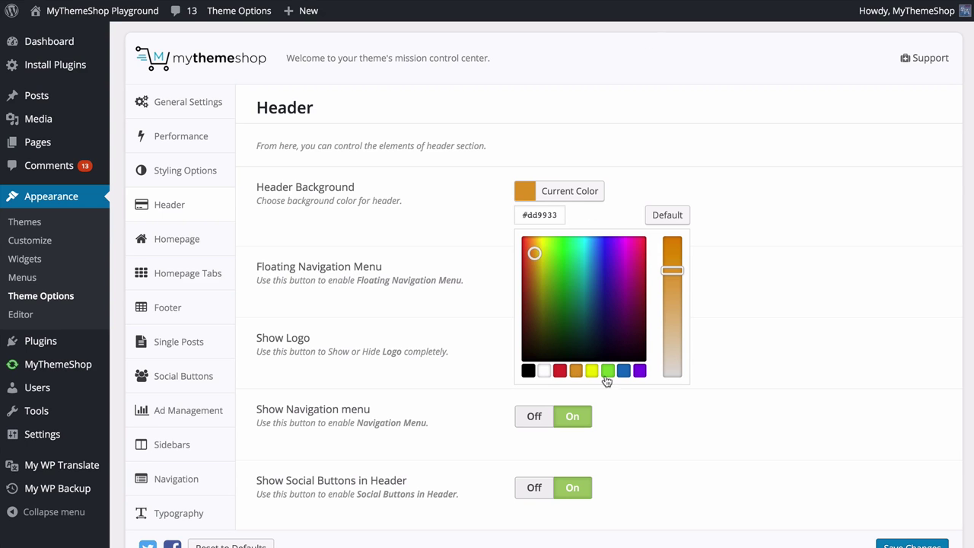
pyautogui.click(561, 373)
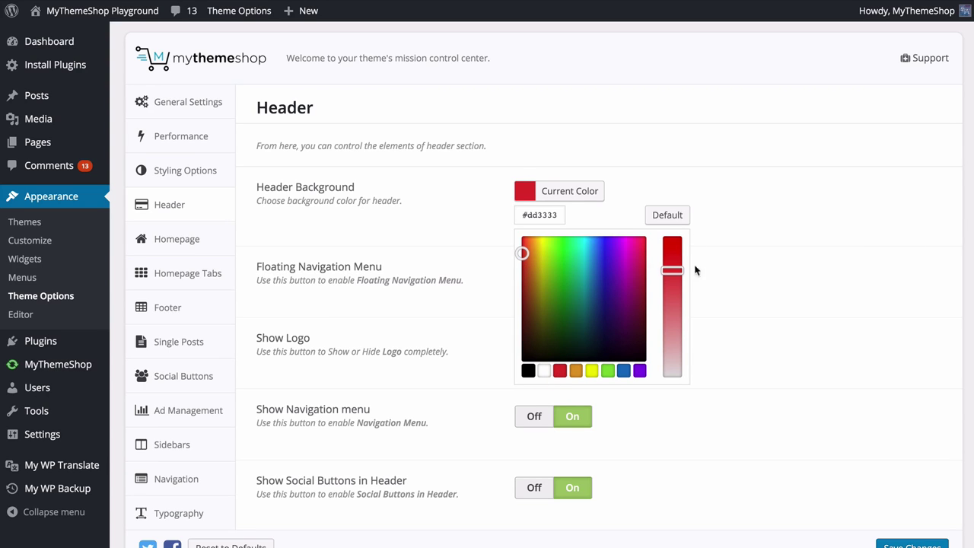
pyautogui.moveTo(672, 271); pyautogui.dragTo(674, 202)
pyautogui.click(751, 191)
# Save the header settings and reload the front page to view the red header
pyautogui.click(912, 545)
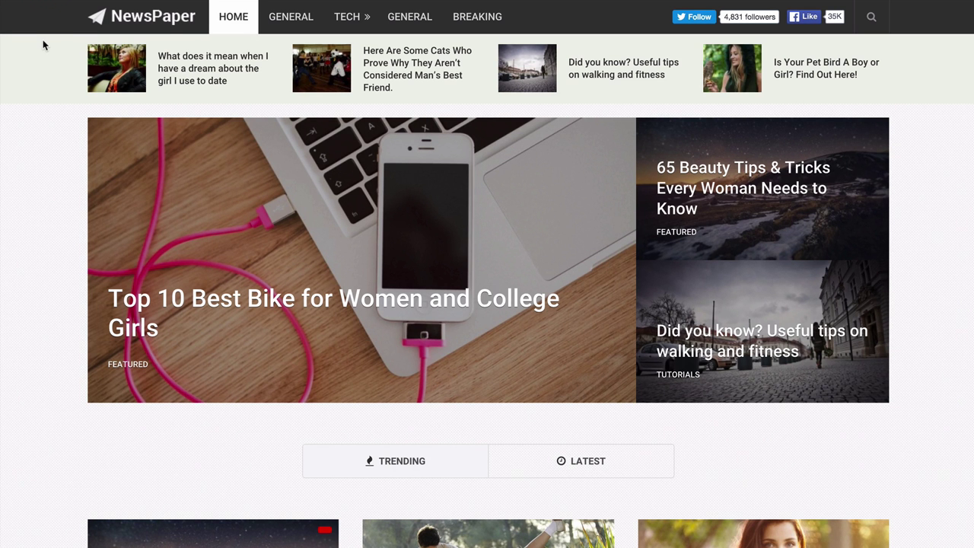
pyautogui.press('F5')
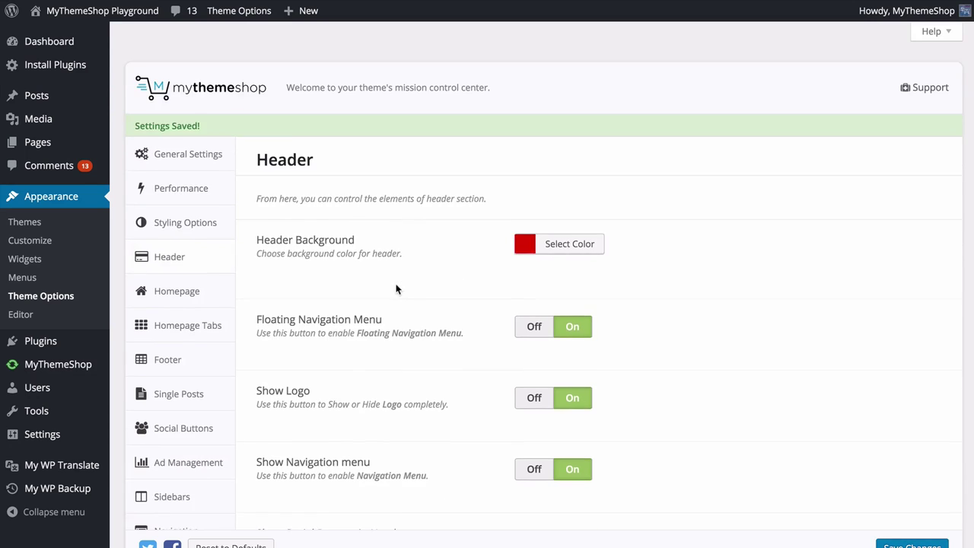
pyautogui.scroll(-1, 394, 286)
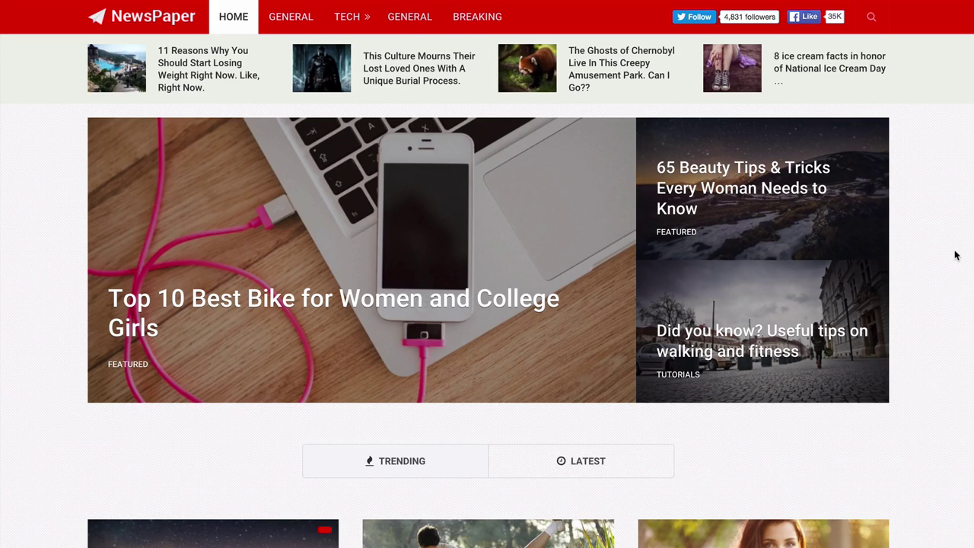
# Set Floating Navigation Menu to Off and save the header settings
pyautogui.scroll(-5, 950, 252)
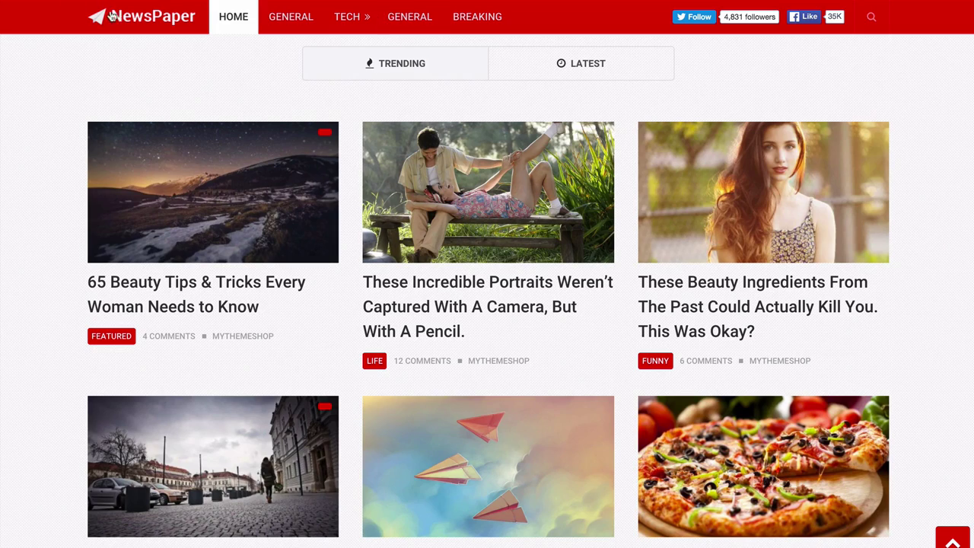
pyautogui.scroll(-4, 21, 103)
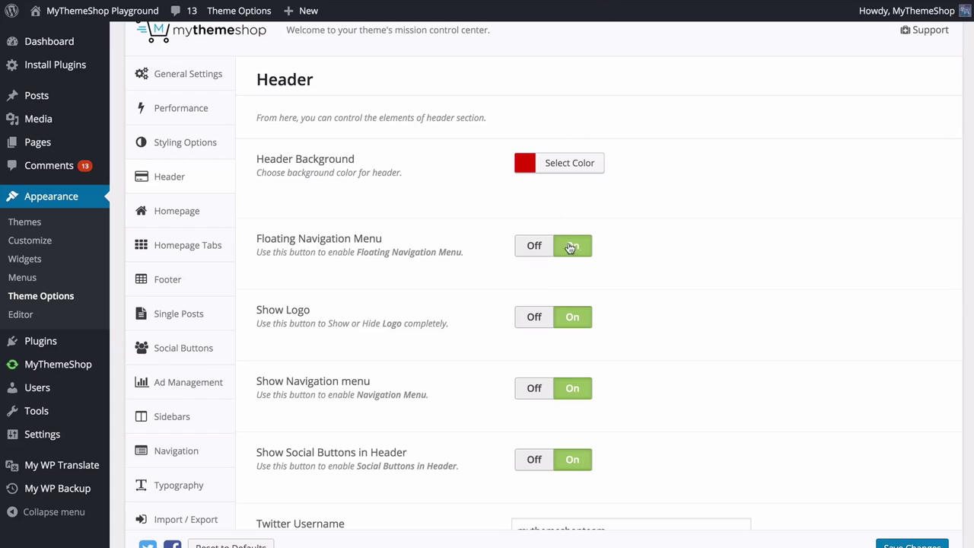
pyautogui.click(533, 246)
pyautogui.click(912, 544)
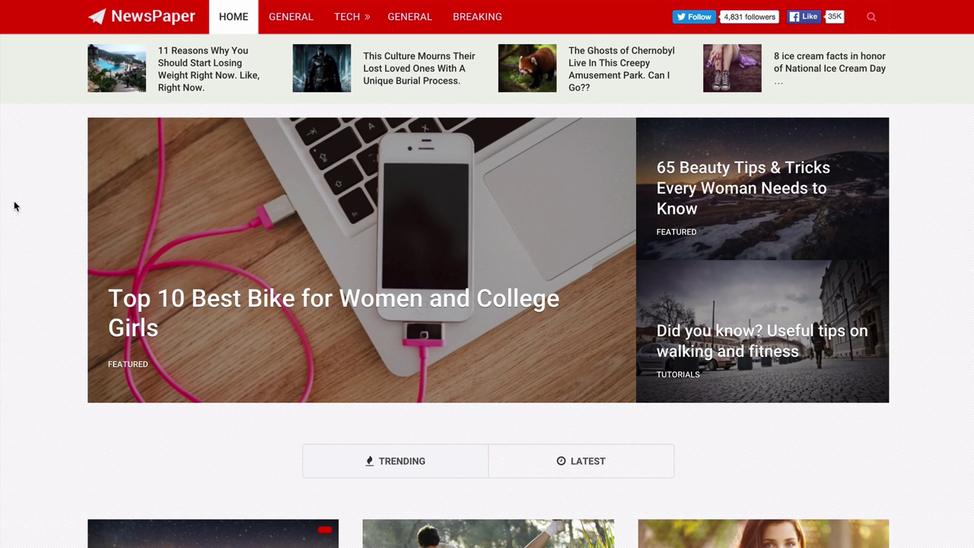
# Reload the front page and scroll through it to confirm the menu no longer floats
pyautogui.press('F5')
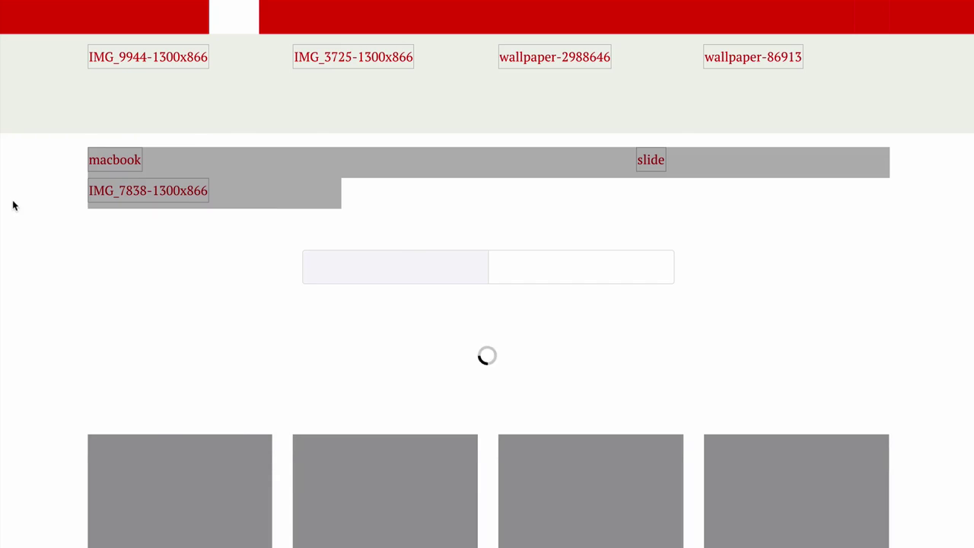
pyautogui.scroll(-4, 6, 224)
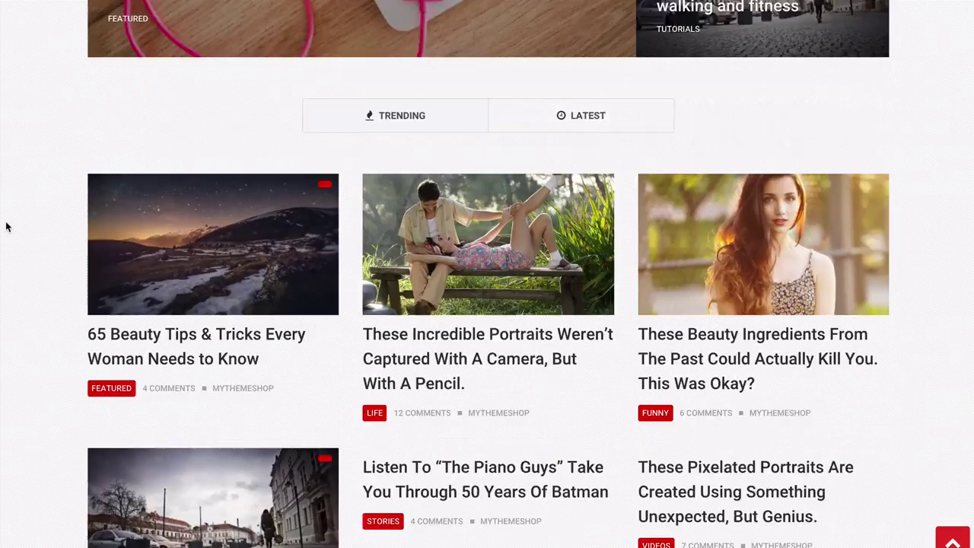
pyautogui.scroll(4, 6, 224)
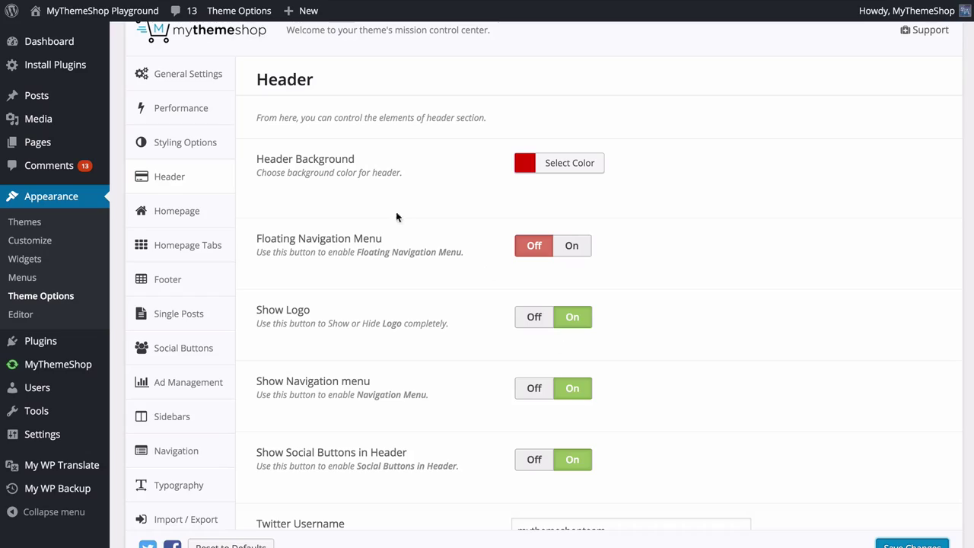
pyautogui.scroll(1, 348, 272)
pyautogui.scroll(-3, 348, 272)
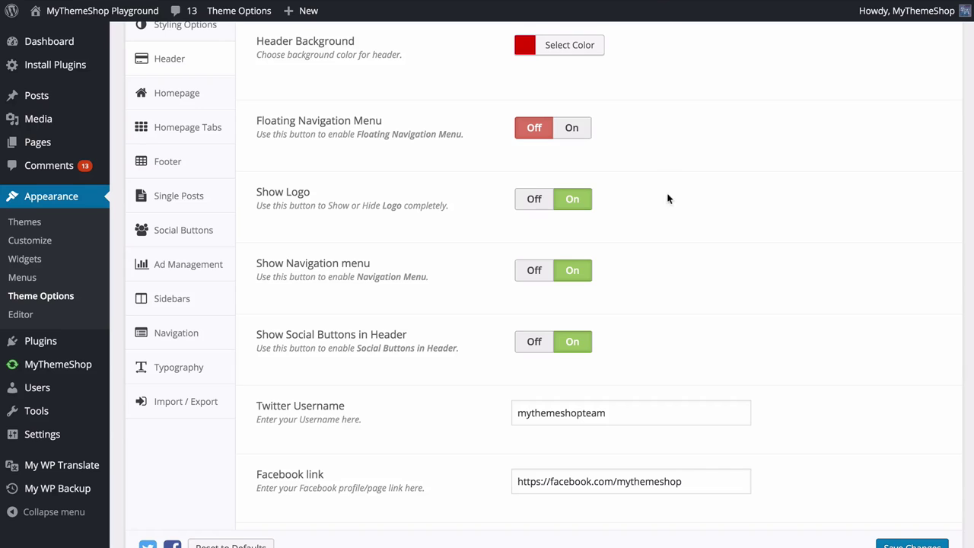
# Check the Header Posts dropdown and leave it on Random Posts
pyautogui.scroll(-4, 678, 209)
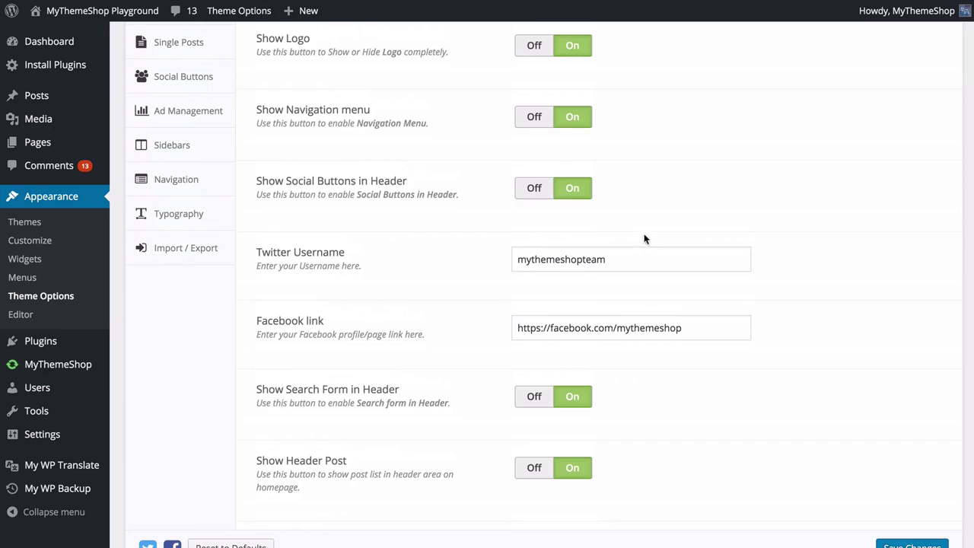
pyautogui.scroll(-1, 638, 246)
pyautogui.scroll(-1, 583, 311)
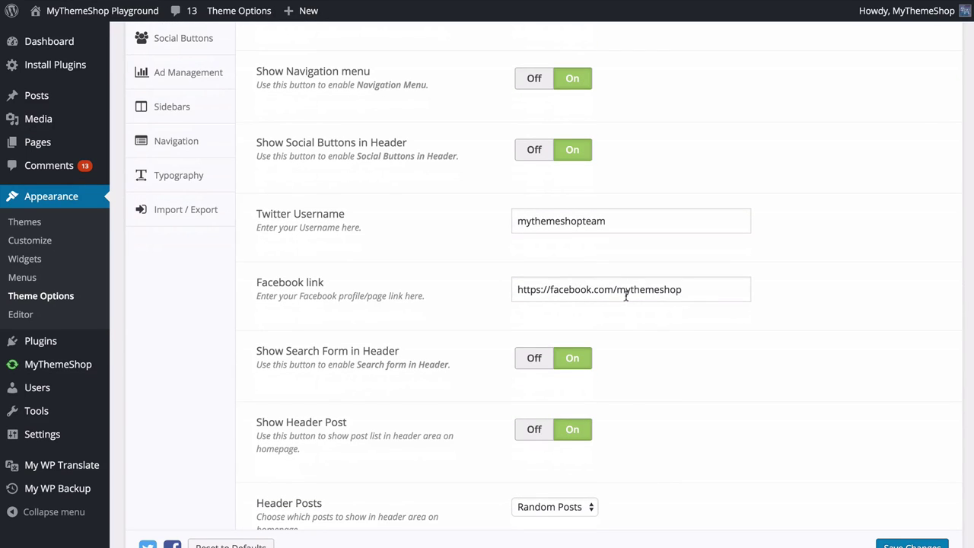
pyautogui.scroll(-3, 697, 251)
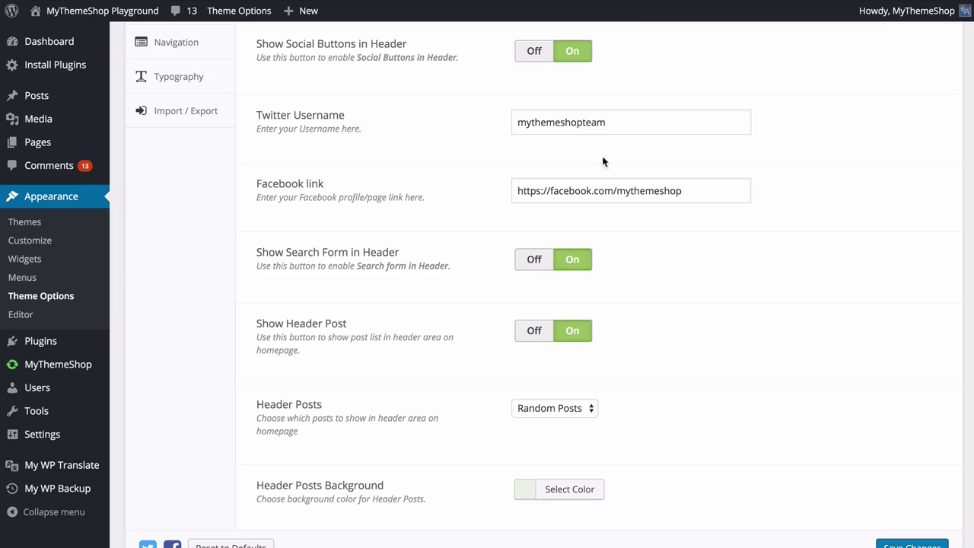
pyautogui.scroll(-1, 607, 373)
pyautogui.click(575, 368)
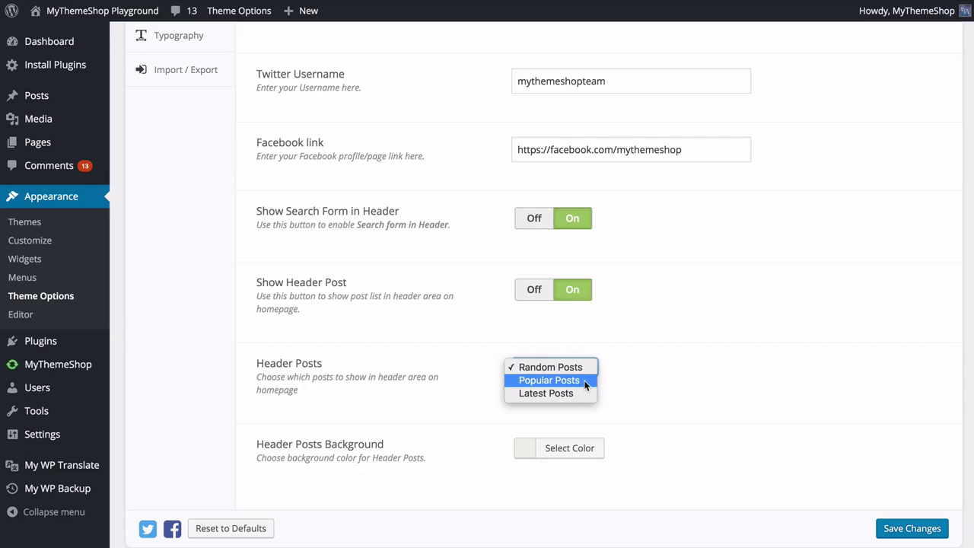
pyautogui.click(644, 391)
pyautogui.click(643, 399)
# Save the header settings and go to the Homepage options
pyautogui.scroll(-1, 885, 506)
pyautogui.click(886, 508)
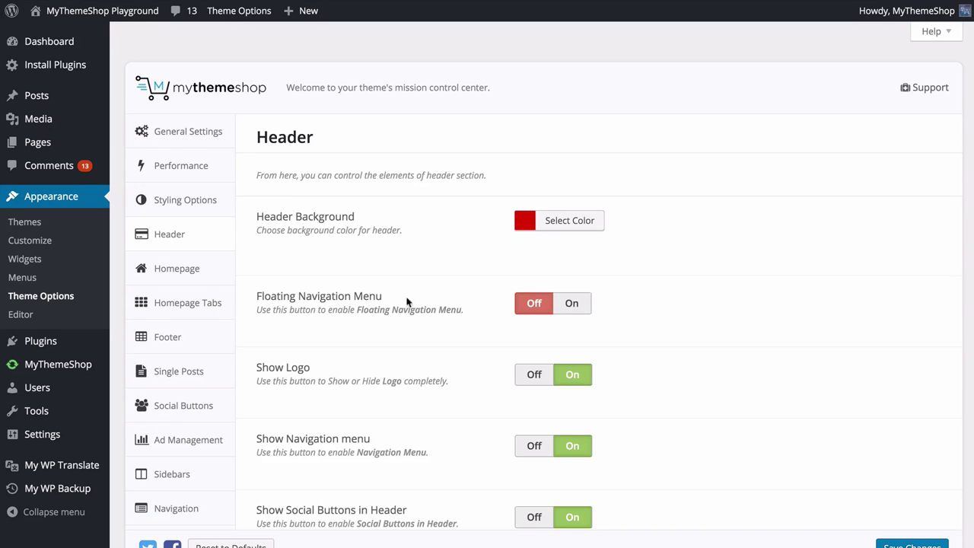
pyautogui.click(201, 273)
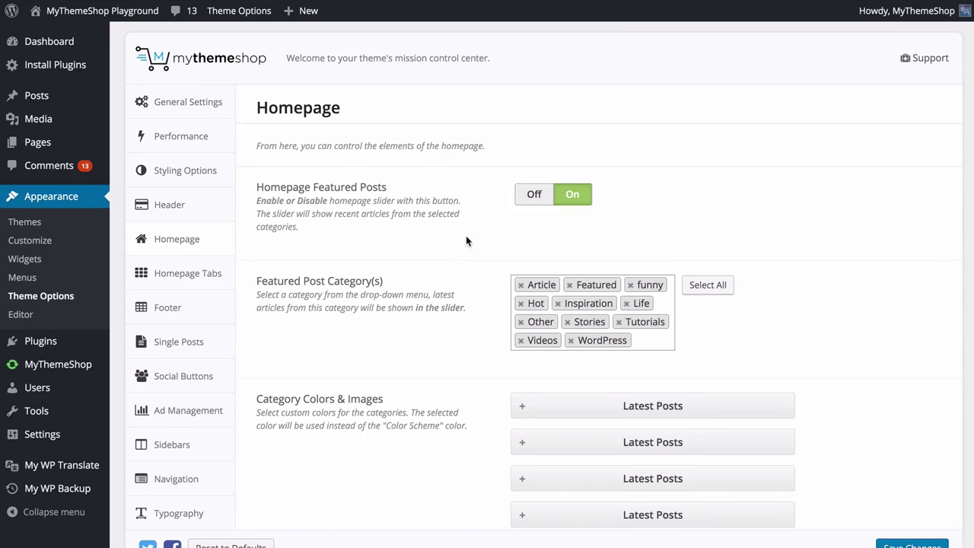
pyautogui.scroll(-1, 467, 241)
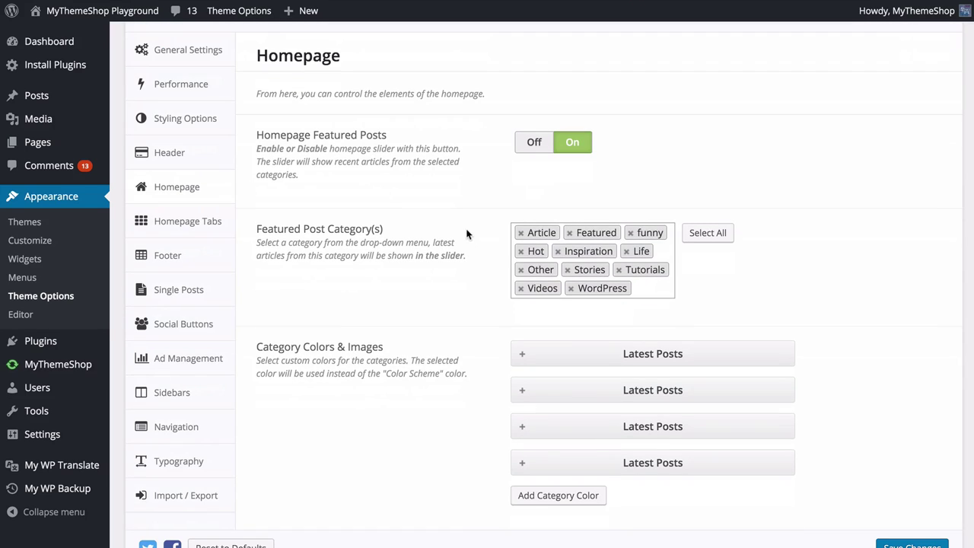
pyautogui.click(537, 151)
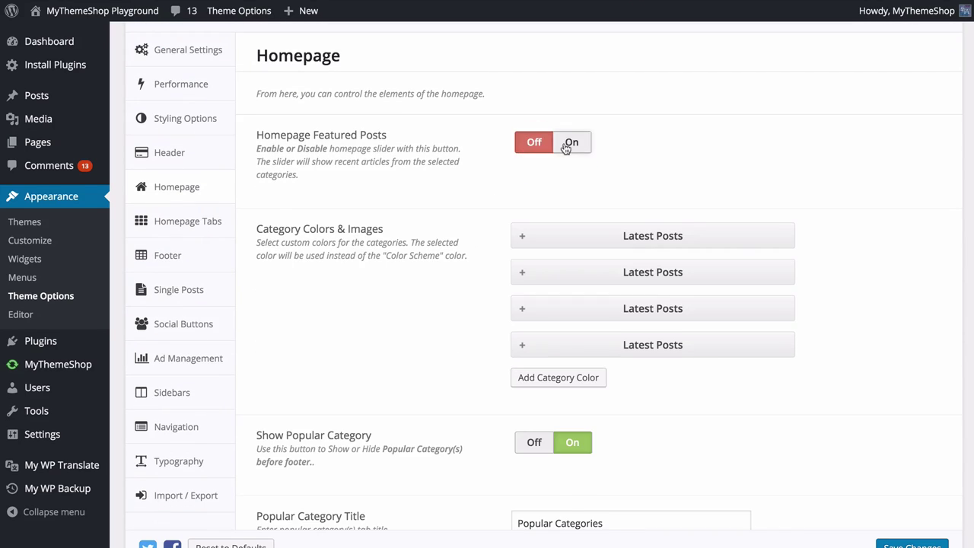
pyautogui.click(567, 150)
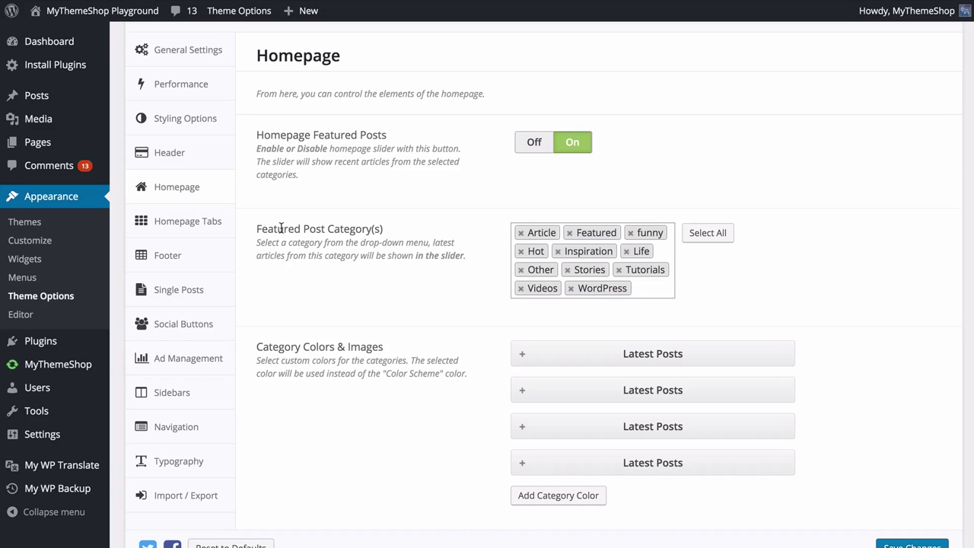
pyautogui.click(571, 287)
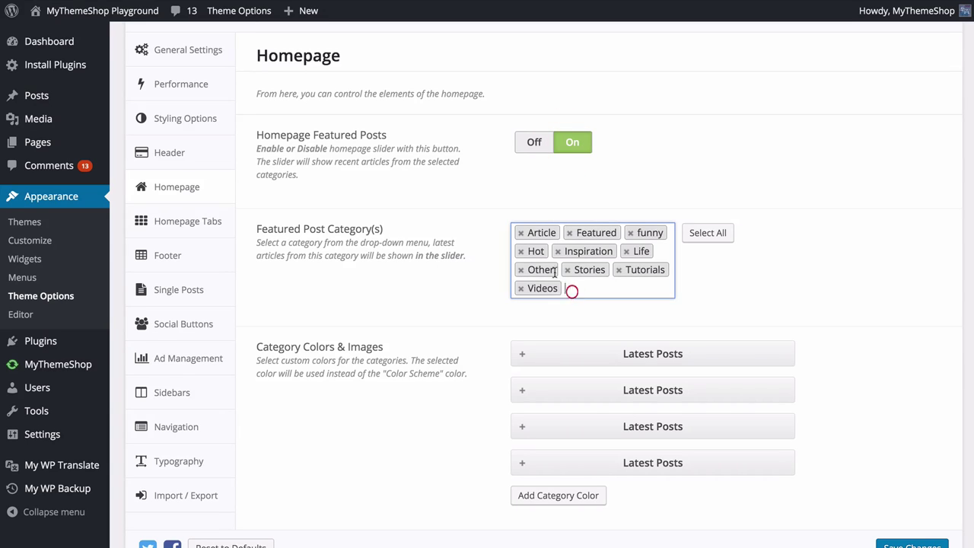
pyautogui.click(520, 232)
pyautogui.click(566, 284)
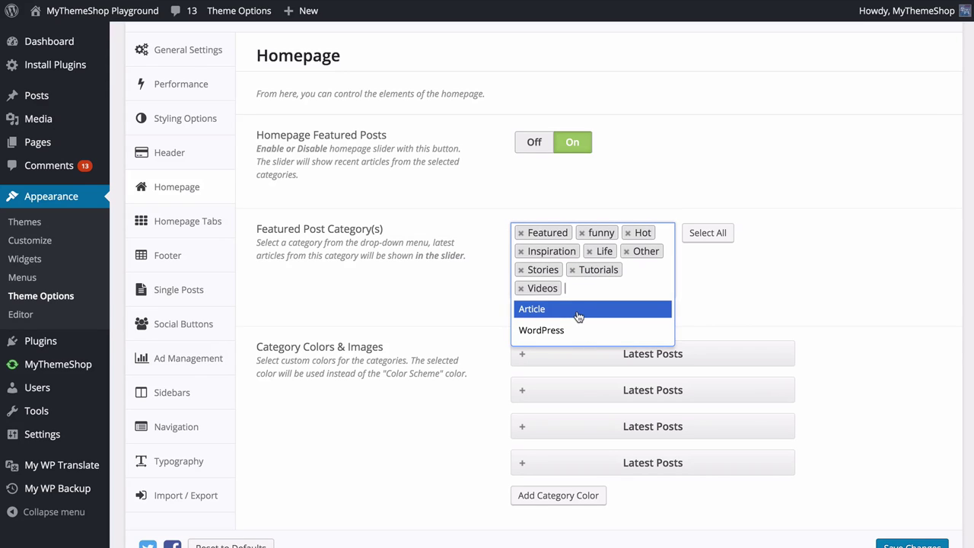
pyautogui.click(579, 308)
pyautogui.click(623, 287)
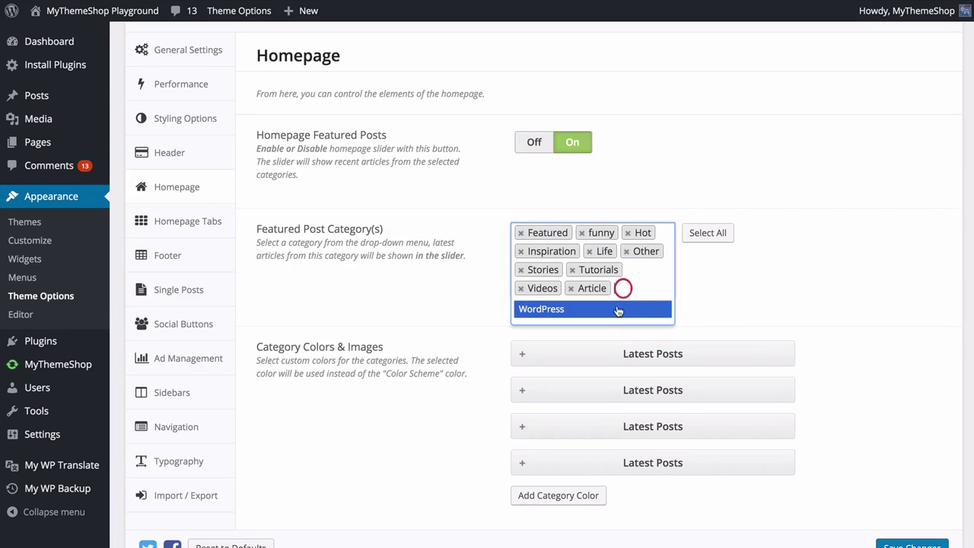
pyautogui.click(608, 309)
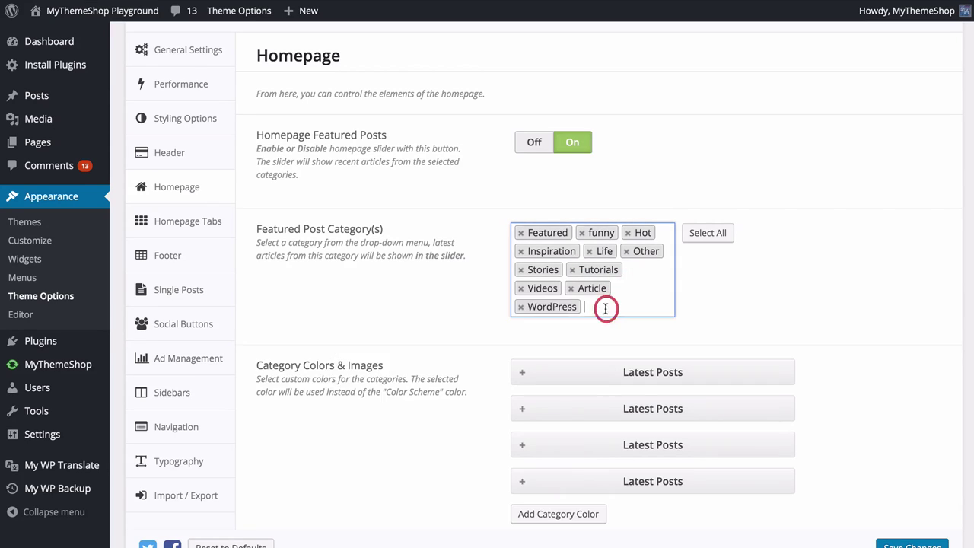
pyautogui.click(521, 251)
pyautogui.click(520, 233)
pyautogui.click(601, 287)
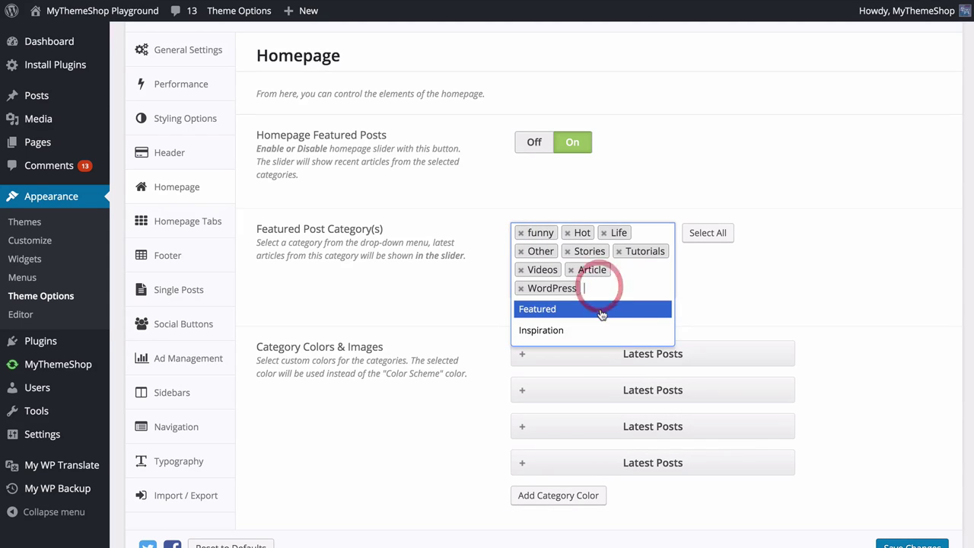
pyautogui.click(659, 309)
pyautogui.click(707, 233)
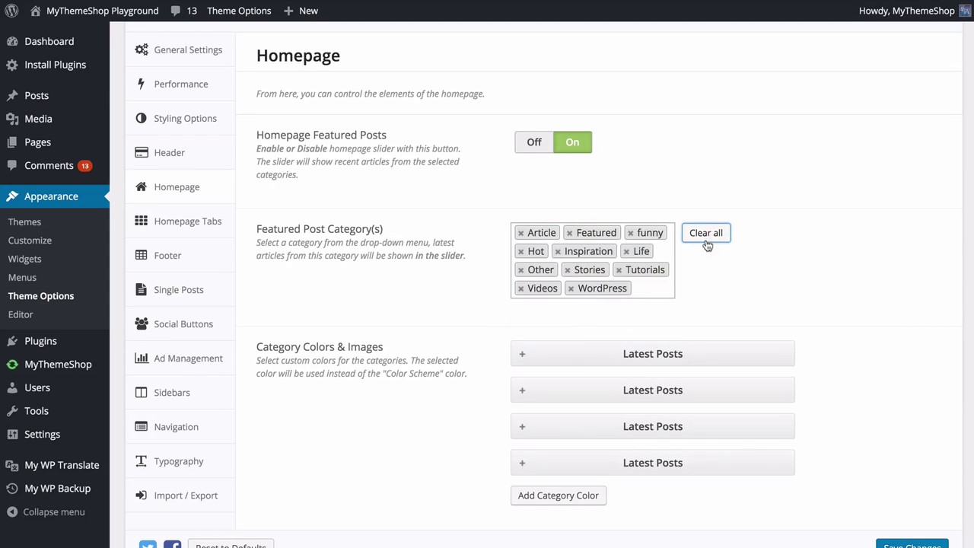
pyautogui.click(443, 270)
pyautogui.scroll(-1, 456, 312)
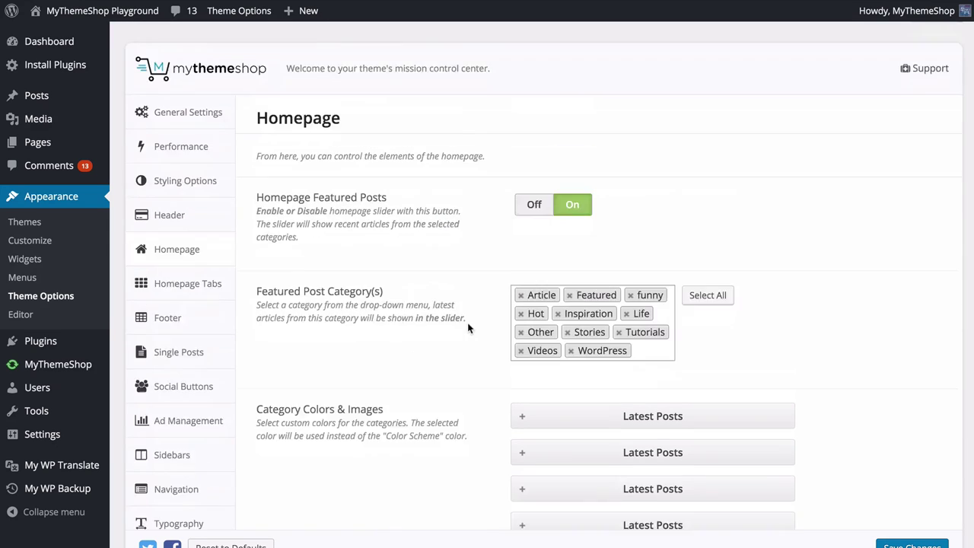
pyautogui.scroll(-3, 461, 323)
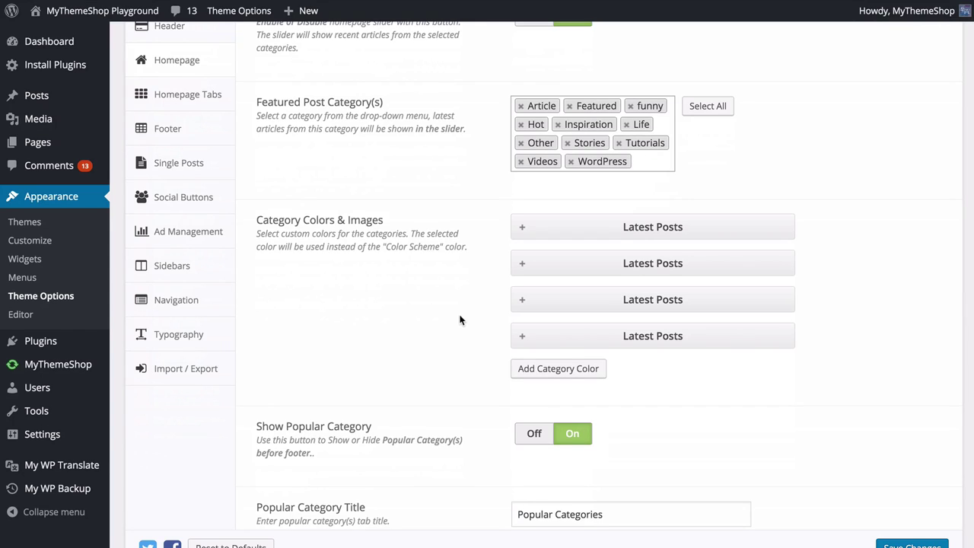
# Set the second Category Colors entry to the Featured category with a purple colour
pyautogui.click(516, 267)
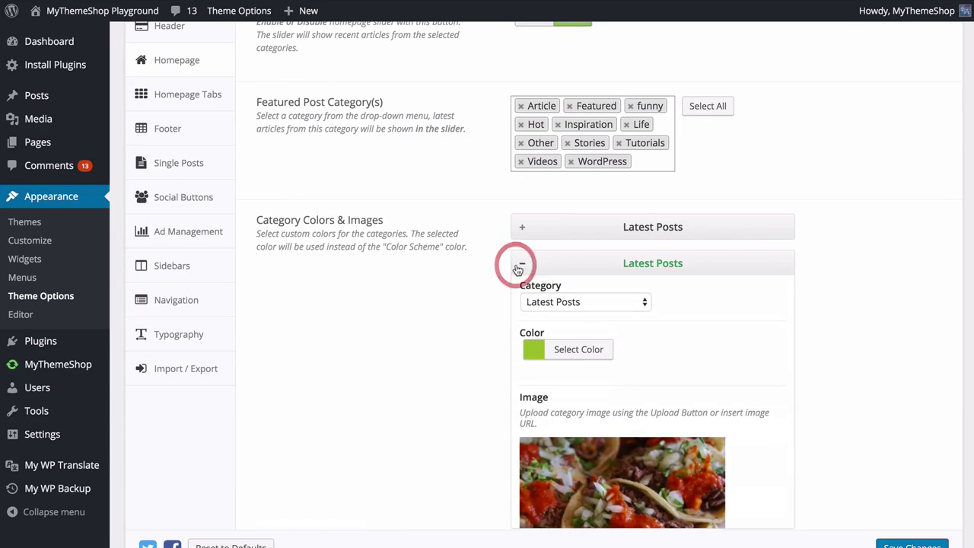
pyautogui.click(576, 302)
pyautogui.scroll(-3, 582, 354)
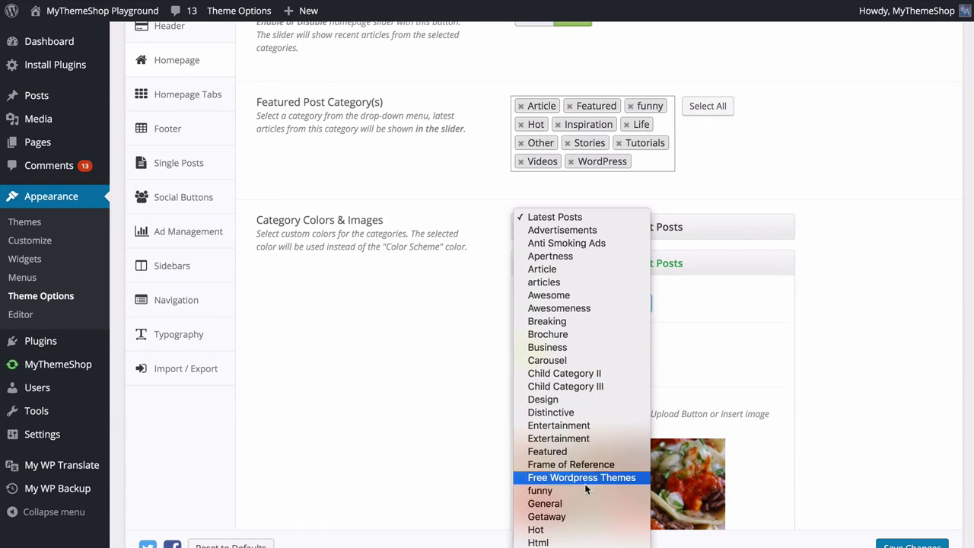
pyautogui.click(575, 451)
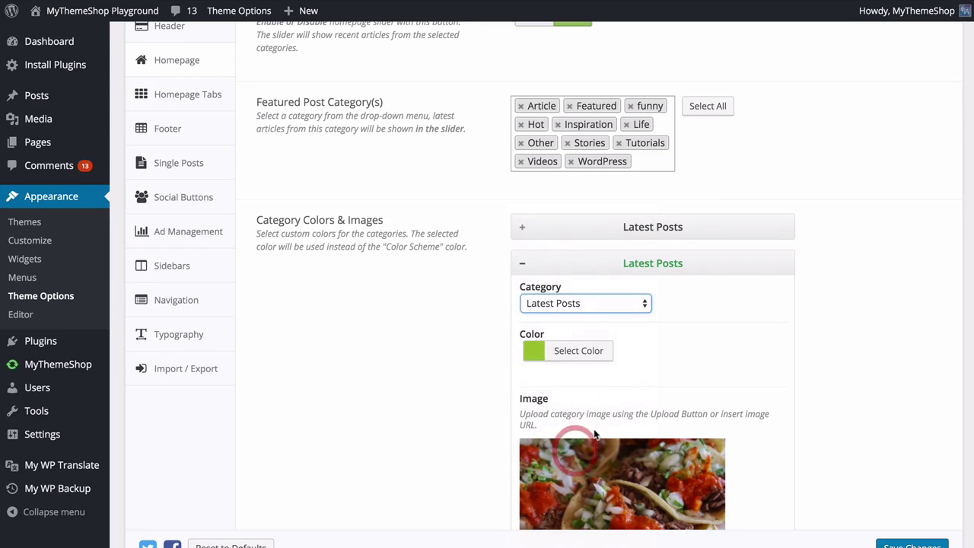
pyautogui.scroll(-3, 687, 366)
pyautogui.click(576, 130)
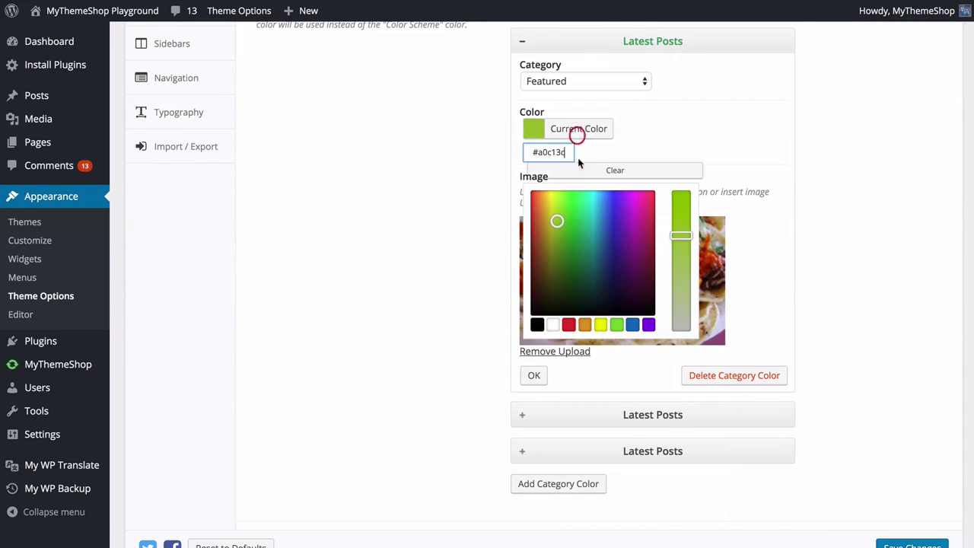
pyautogui.click(649, 325)
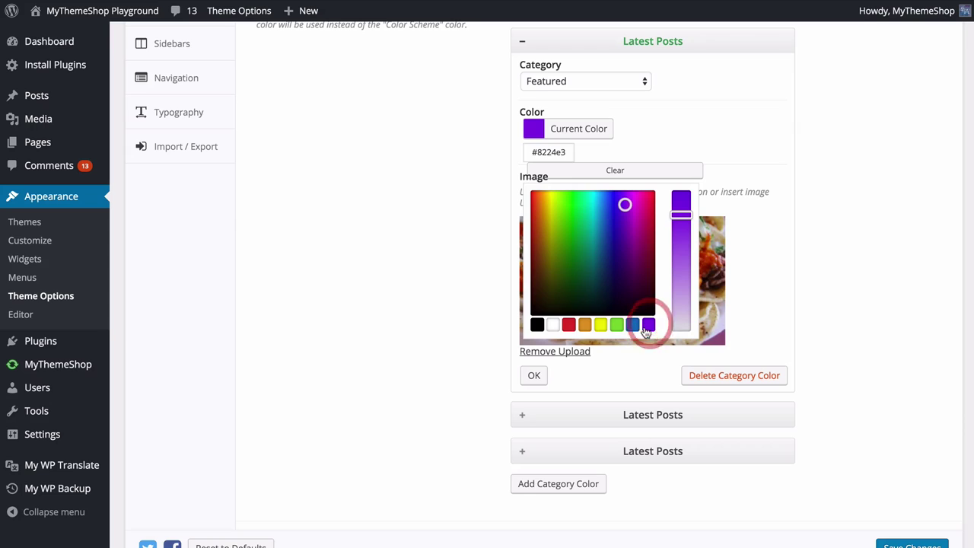
pyautogui.click(821, 278)
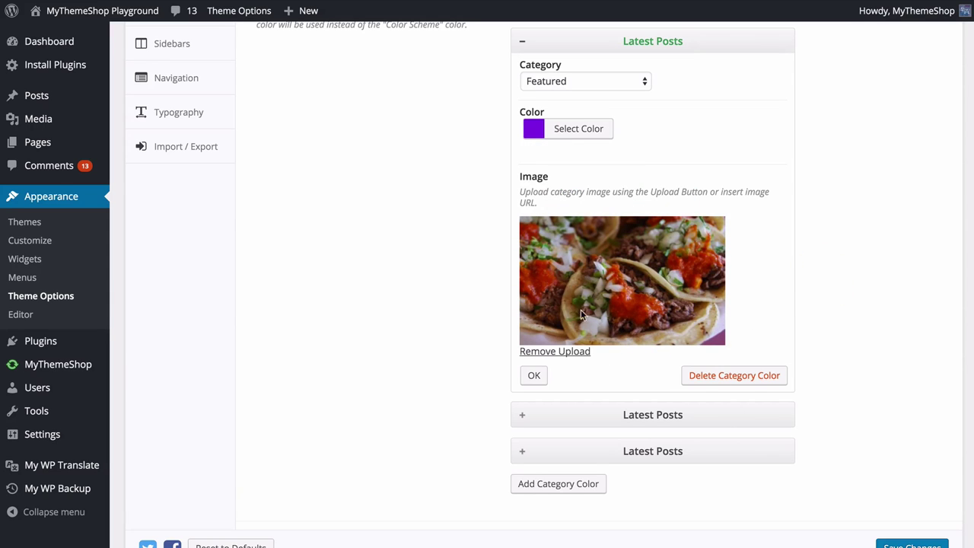
pyautogui.click(533, 377)
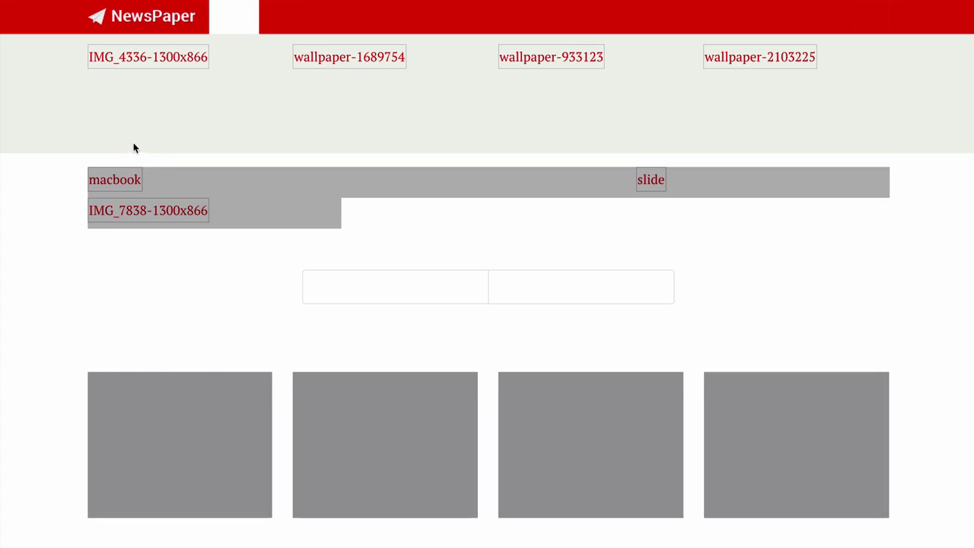
pyautogui.scroll(-5, 91, 162)
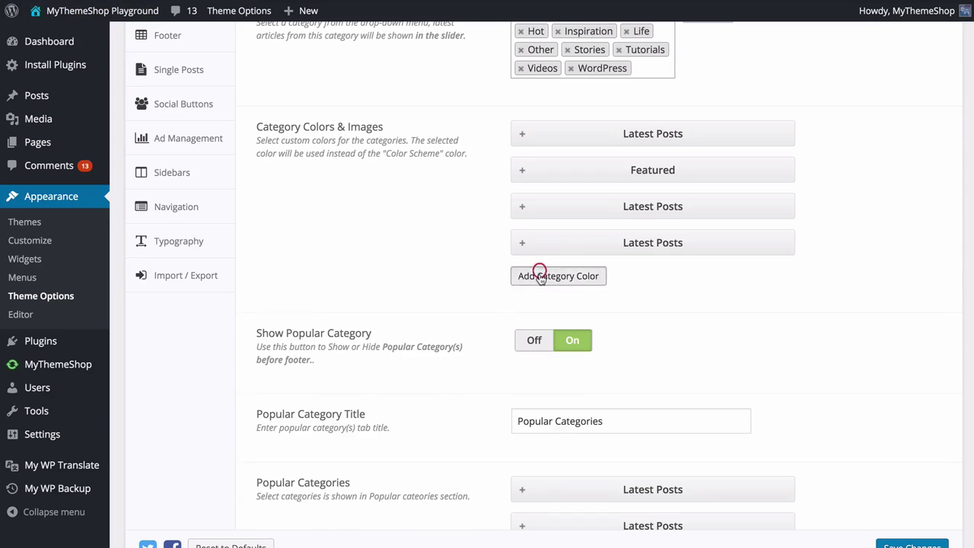
# Add a new category colour entry, then delete it while it is still blank
pyautogui.click(539, 275)
pyautogui.scroll(-2, 435, 272)
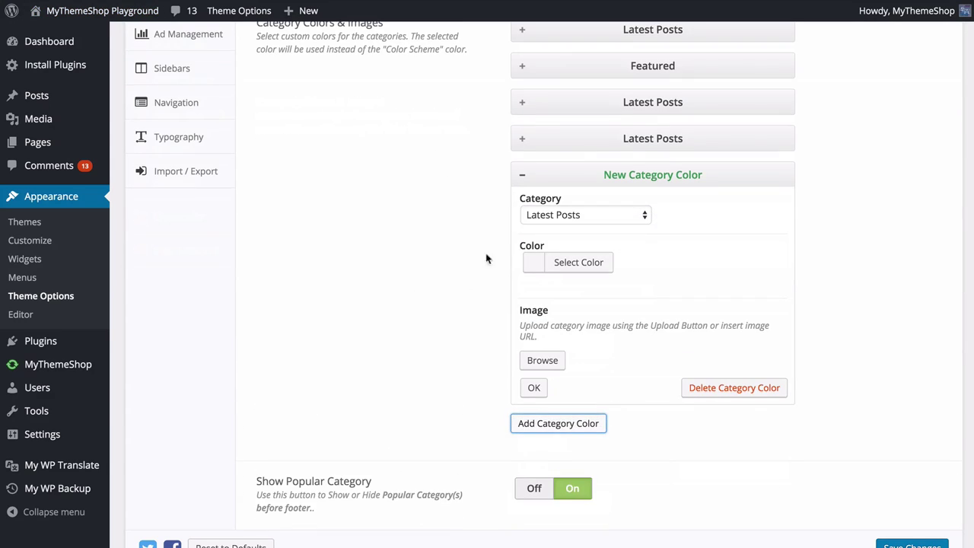
pyautogui.click(567, 217)
pyautogui.scroll(-5, 578, 381)
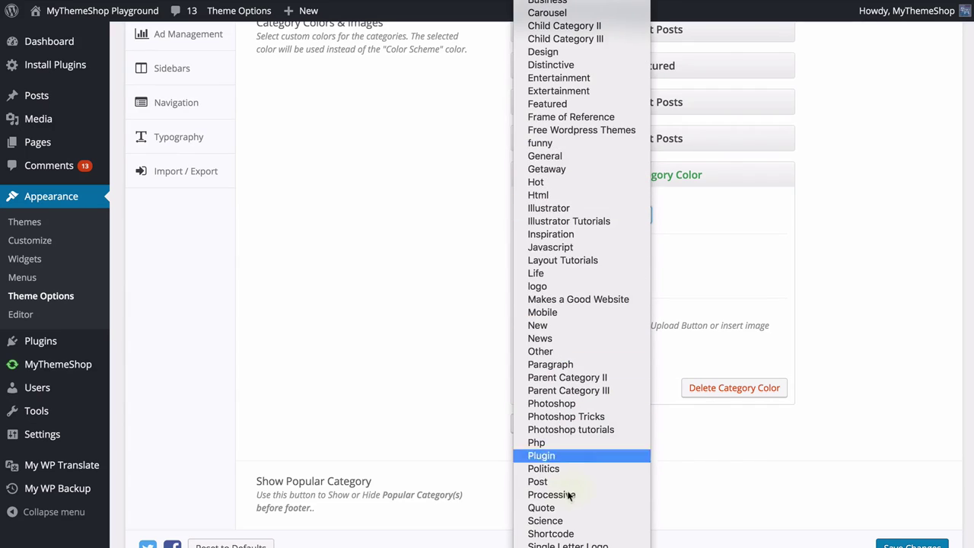
pyautogui.click(454, 337)
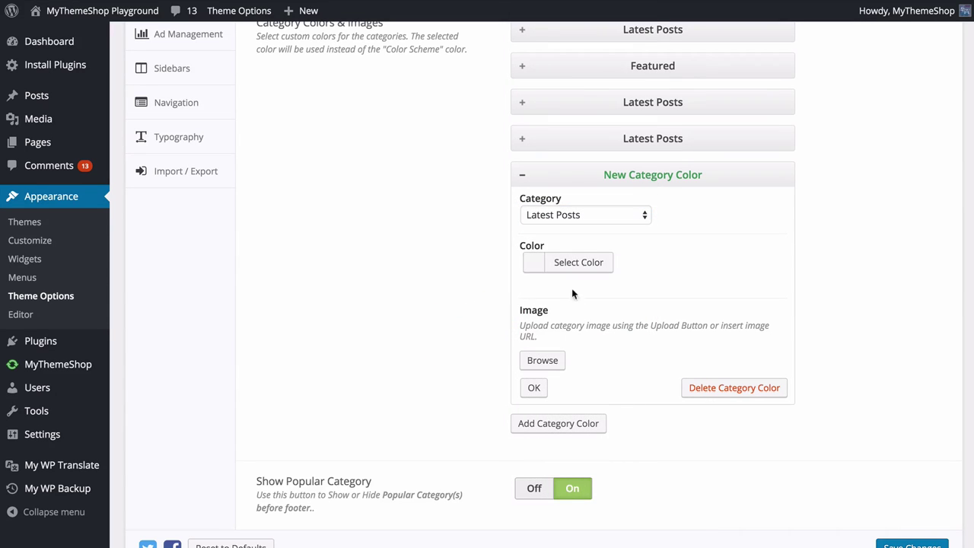
pyautogui.click(712, 390)
# Delete the fourth and third Latest Posts category colour entries
pyautogui.click(522, 139)
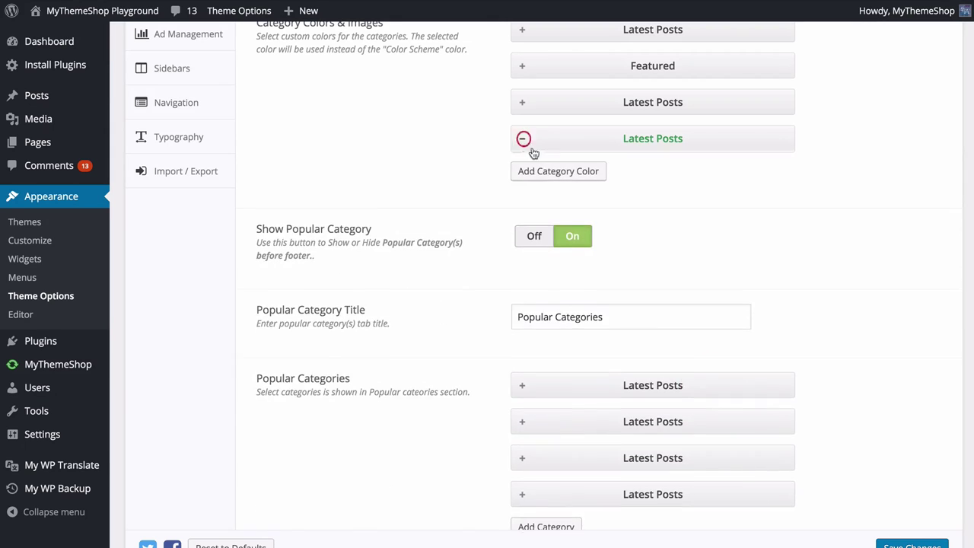
pyautogui.click(733, 461)
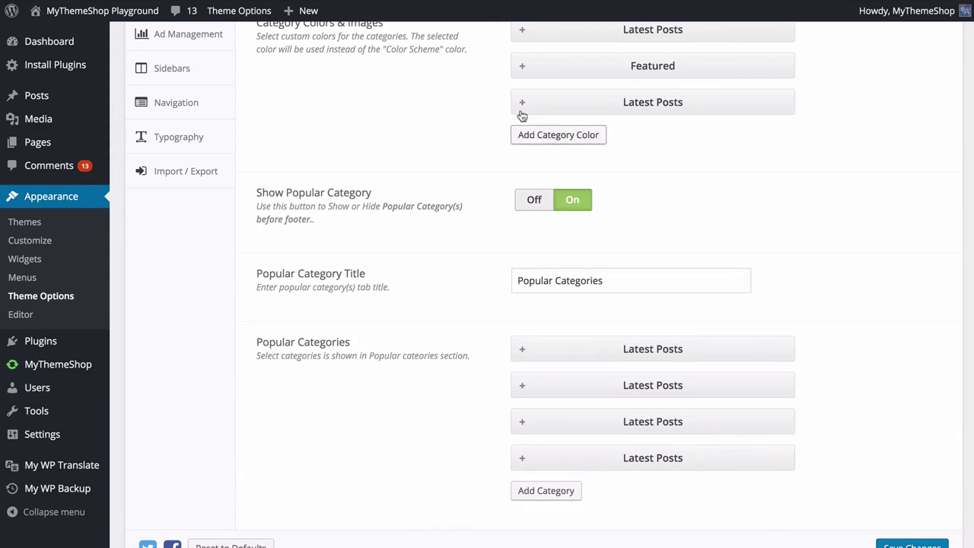
pyautogui.click(522, 103)
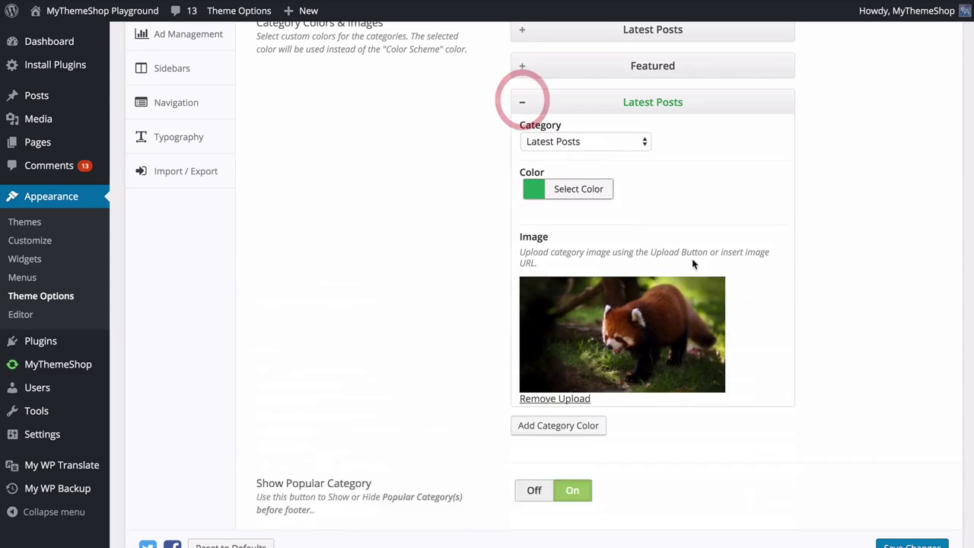
pyautogui.doubleClick(729, 411)
pyautogui.click(736, 420)
pyautogui.click(398, 184)
pyautogui.scroll(-3, 398, 186)
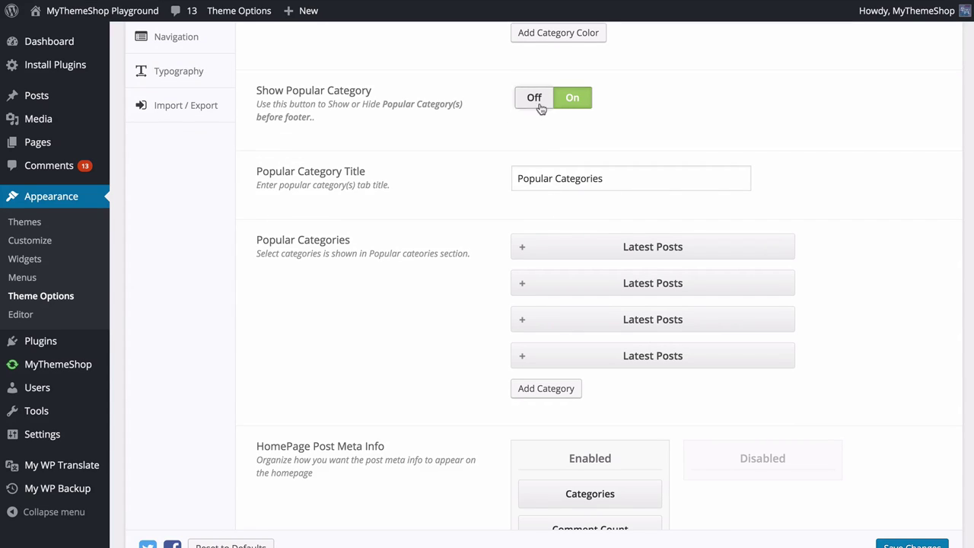
pyautogui.tripleClick(555, 178)
pyautogui.click(485, 183)
pyautogui.scroll(-1, 485, 190)
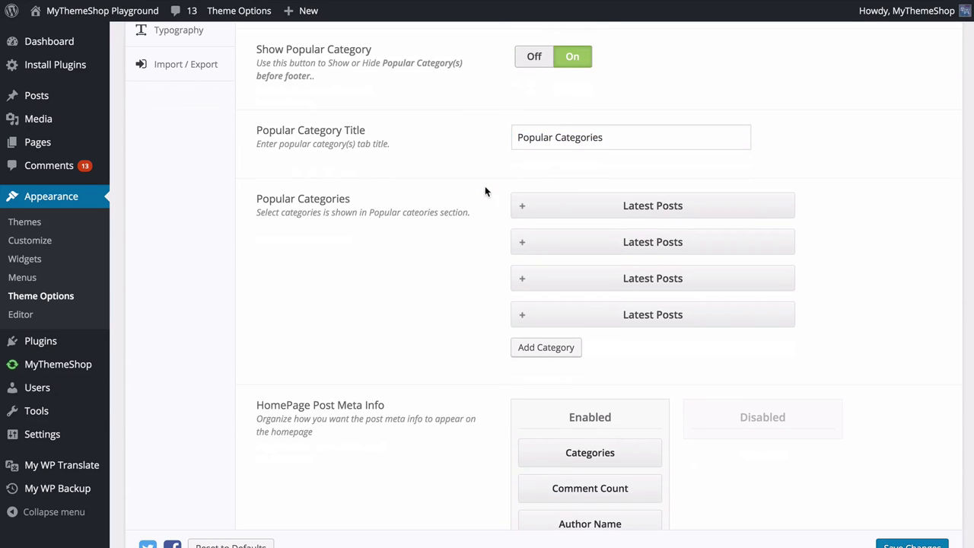
# Set the first two Popular Categories entries to Featured and Design
pyautogui.click(524, 208)
pyautogui.click(564, 249)
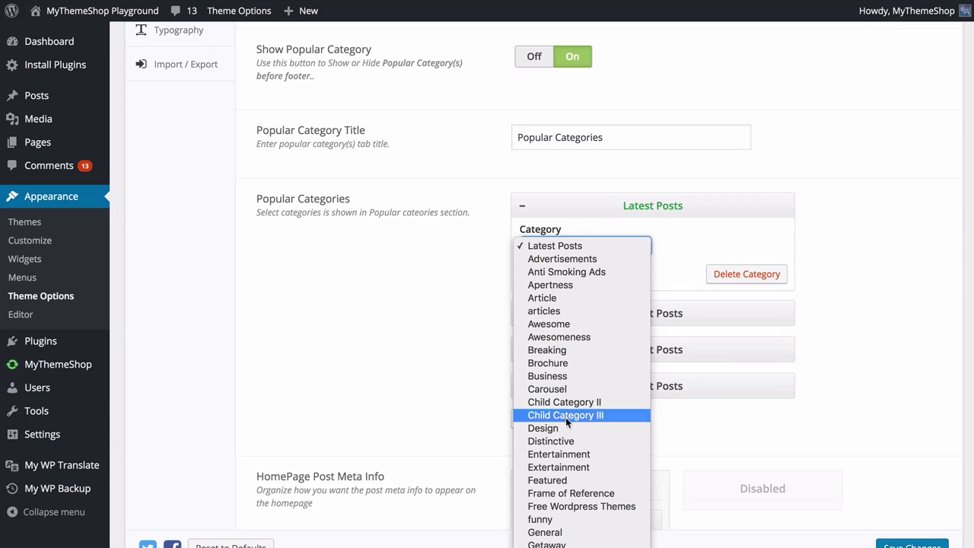
pyautogui.click(561, 481)
pyautogui.click(533, 276)
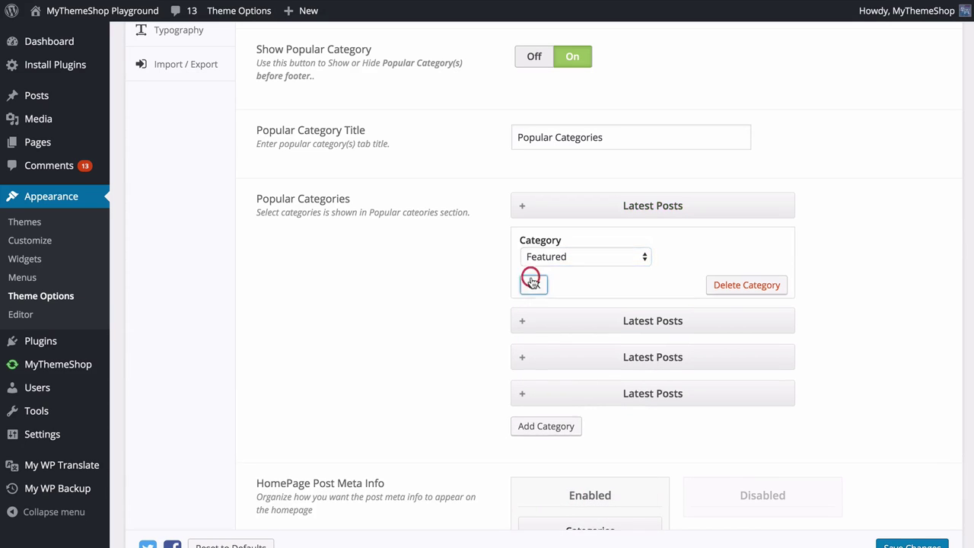
pyautogui.click(522, 244)
pyautogui.click(548, 282)
pyautogui.click(587, 461)
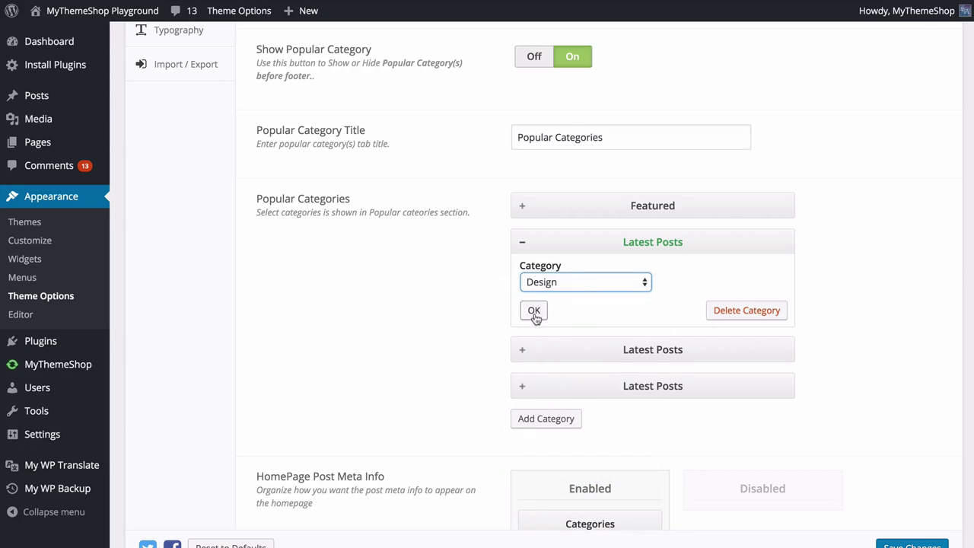
pyautogui.click(534, 309)
# Set the fourth Popular Categories entry to Business and save the theme settings
pyautogui.click(522, 315)
pyautogui.click(532, 353)
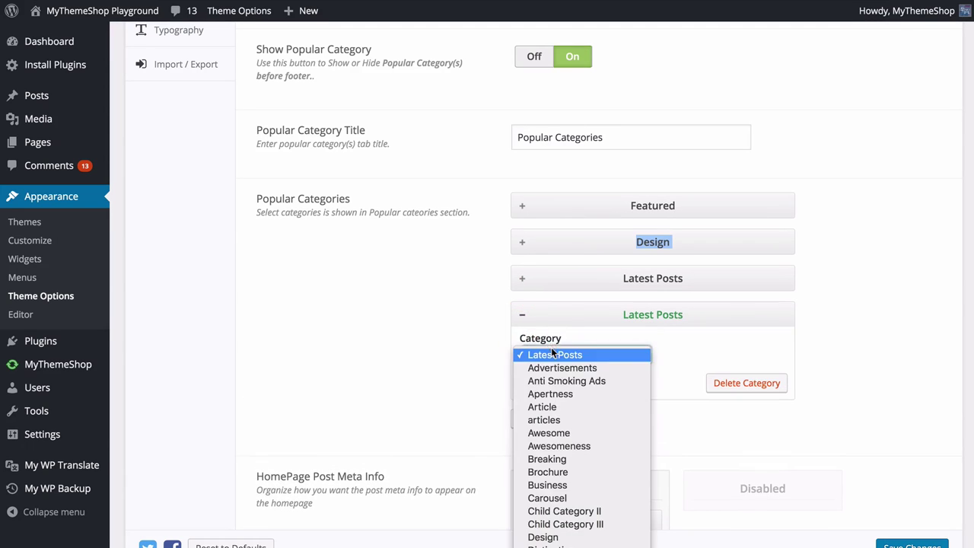
pyautogui.click(585, 485)
pyautogui.click(525, 387)
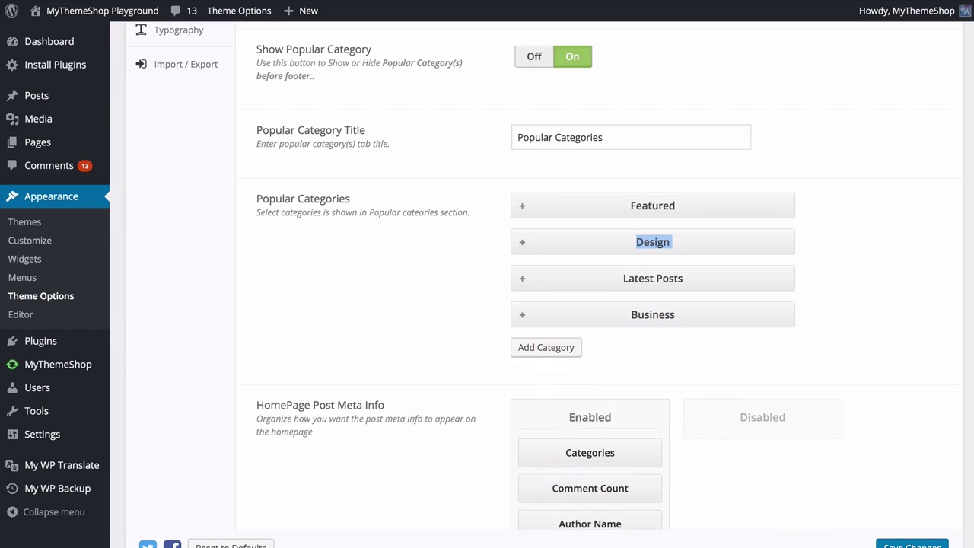
pyautogui.click(887, 542)
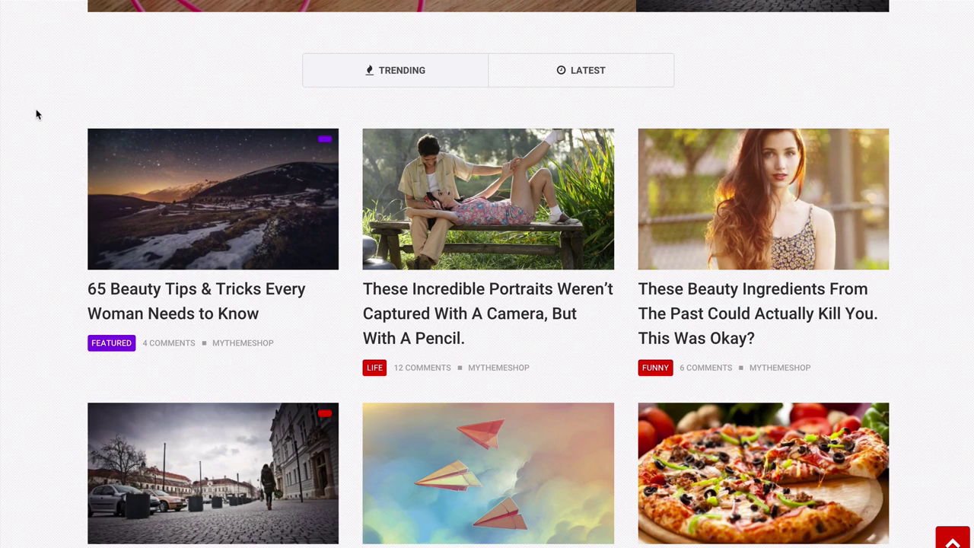
# Reload the live homepage and scroll down to the Popular Categories tiles
pyautogui.press('F5')
pyautogui.scroll(20, 33, 131)
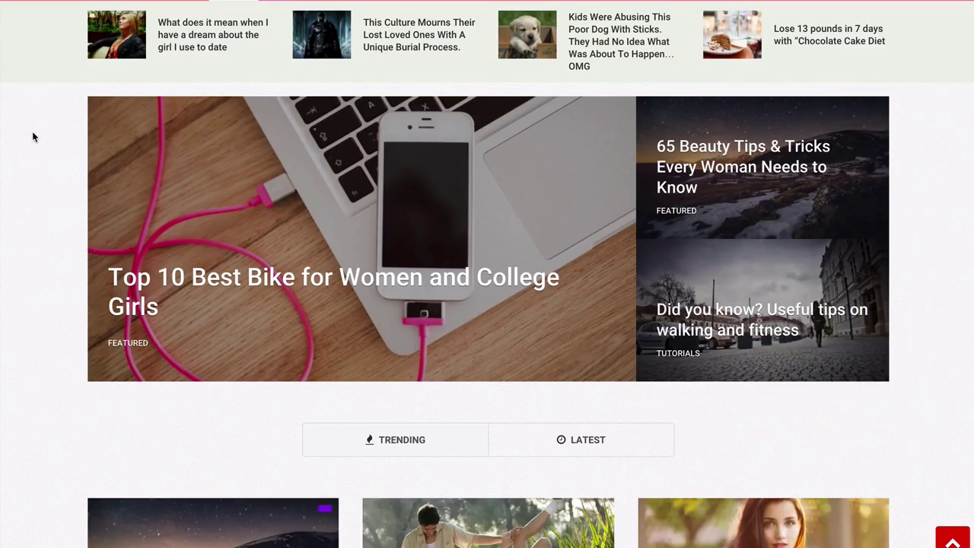
pyautogui.scroll(-6, 31, 130)
pyautogui.scroll(-8, 32, 135)
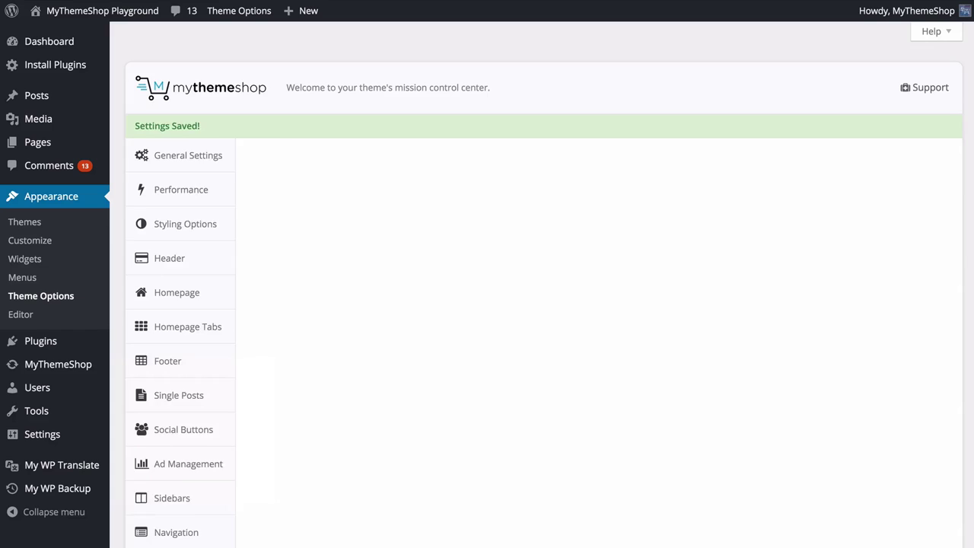
pyautogui.scroll(-5, 379, 360)
pyautogui.scroll(-5, 381, 360)
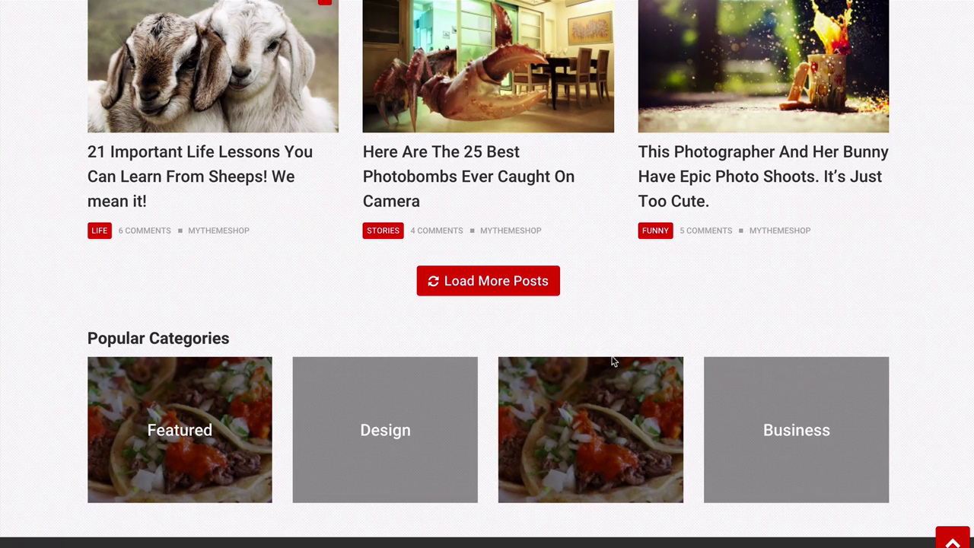
# Disable Comment Count in homepage post meta, leaving Author Name then Categories, and save
pyautogui.scroll(1, 497, 306)
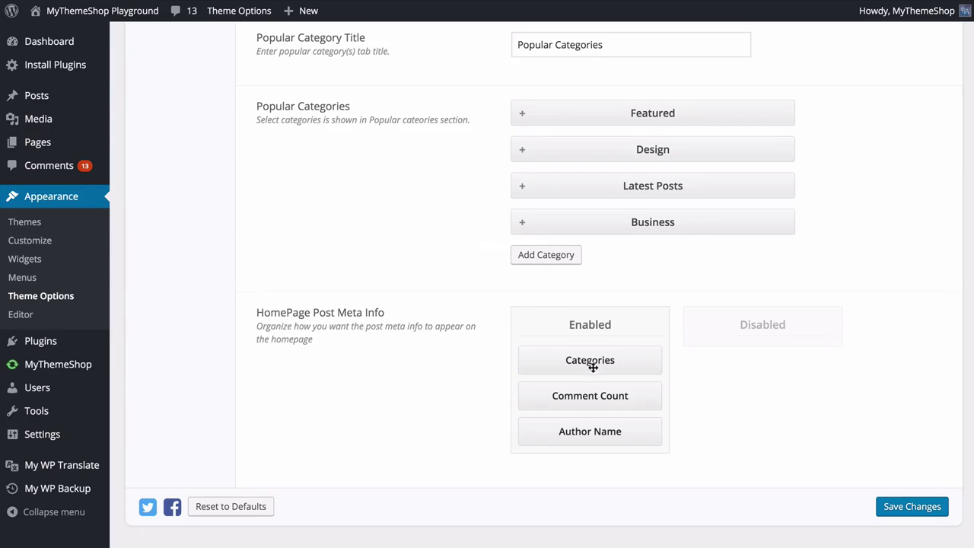
pyautogui.moveTo(593, 368); pyautogui.dragTo(744, 396)
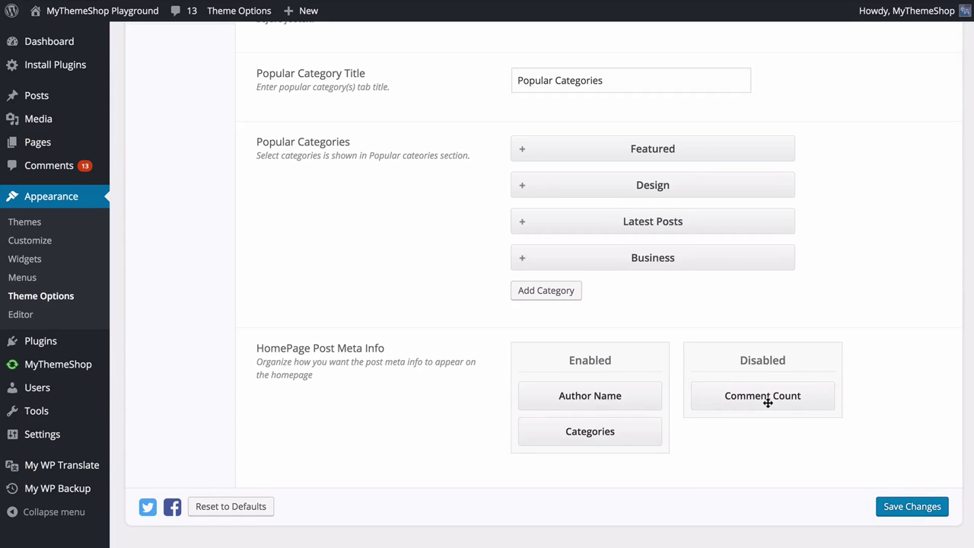
pyautogui.click(911, 506)
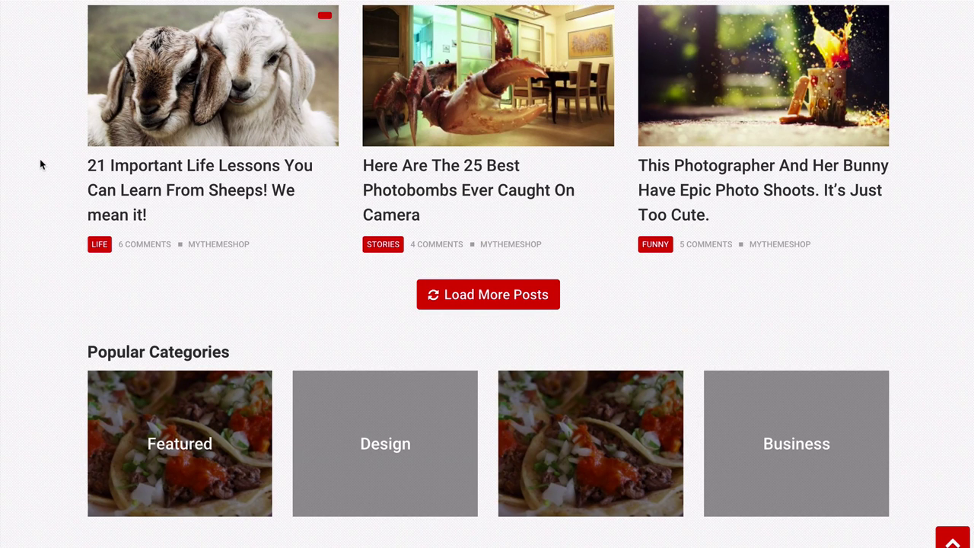
# Check the post meta on the reloaded homepage, save again, and go to Homepage Tabs
pyautogui.press('F5')
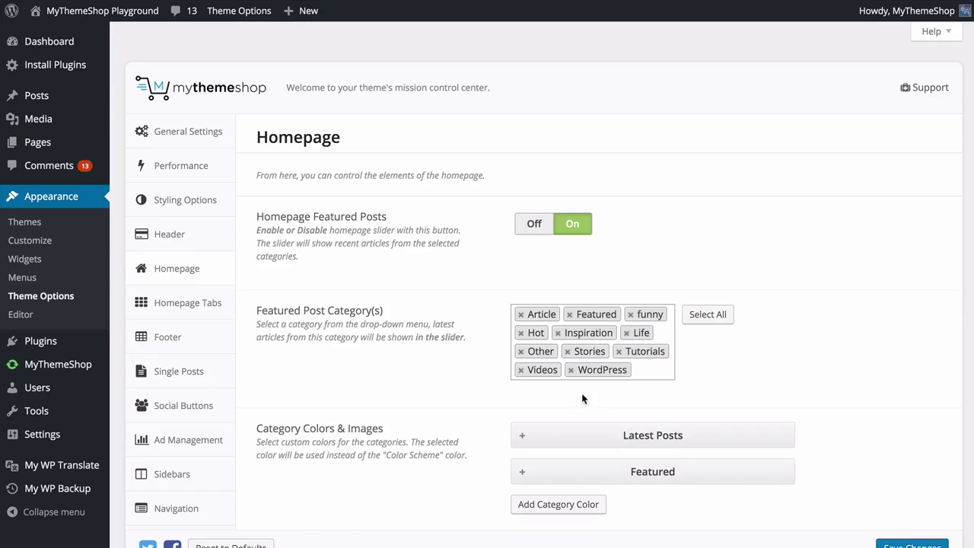
pyautogui.scroll(-1, 555, 373)
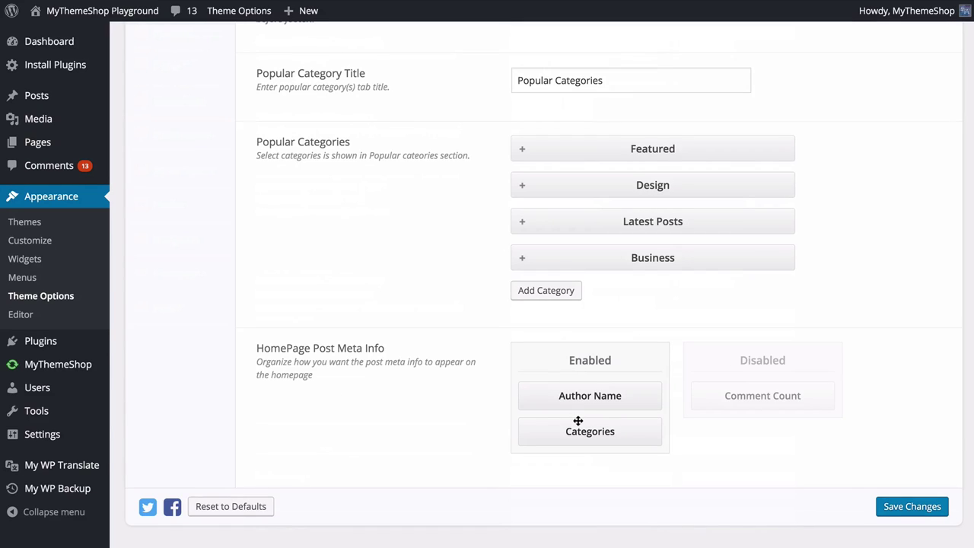
pyautogui.click(907, 506)
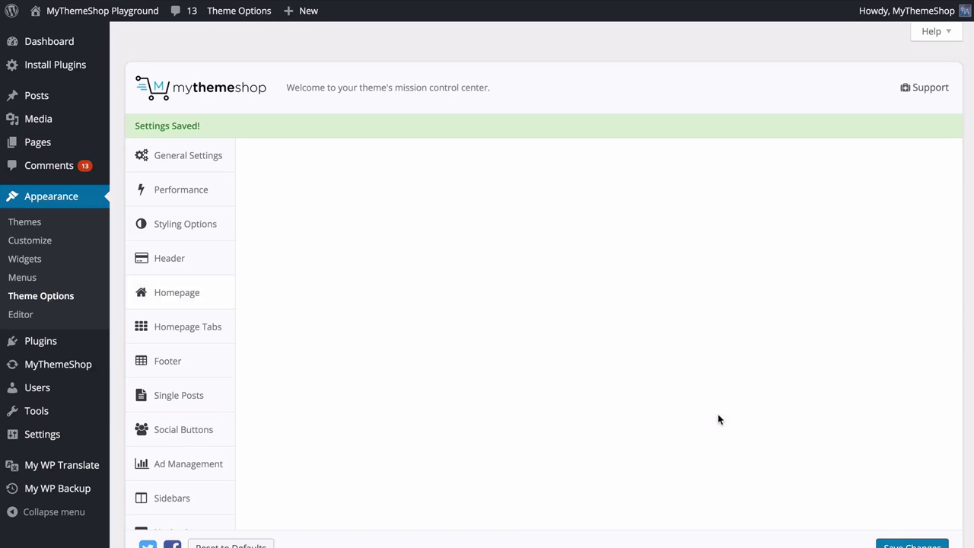
pyautogui.click(174, 323)
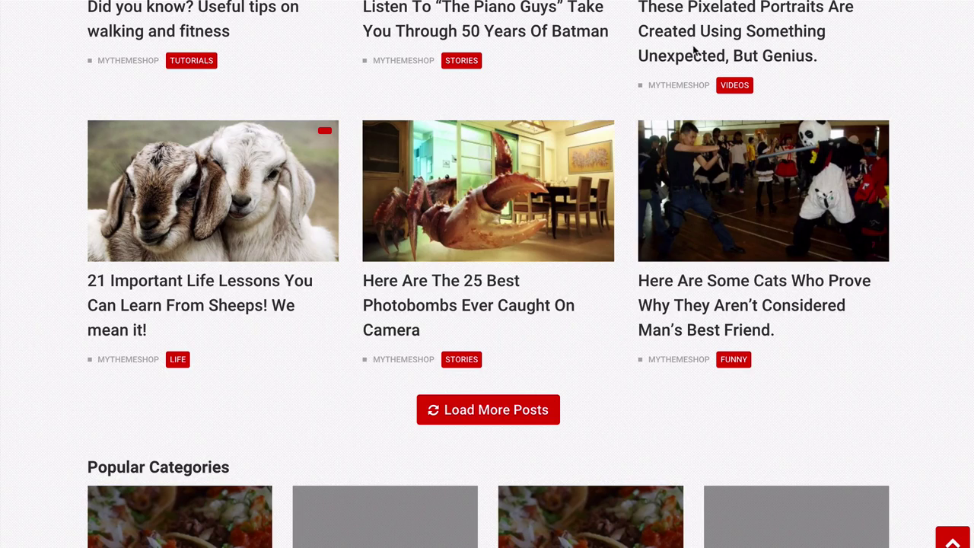
# Show latest posts in a homepage layout with a side column, save, and preview it
pyautogui.scroll(10, 576, 150)
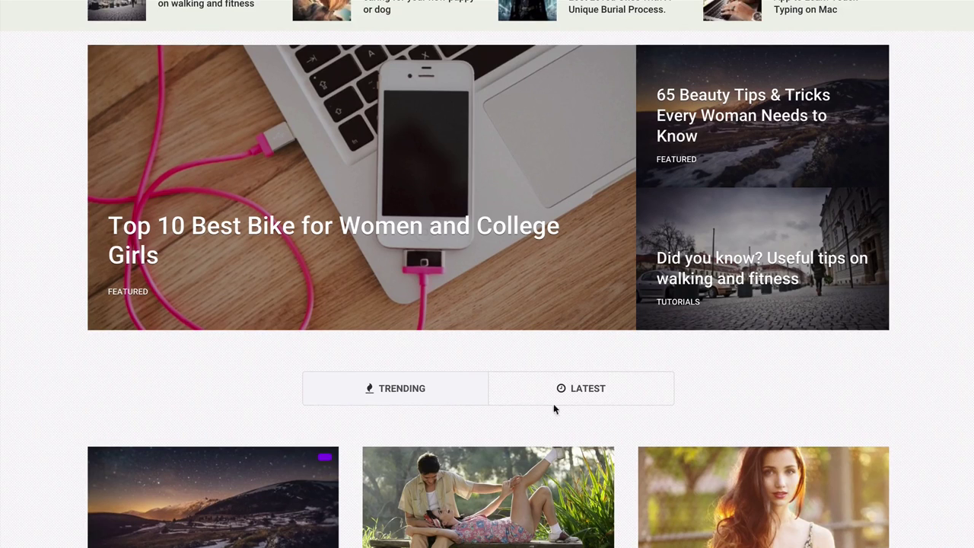
pyautogui.click(550, 404)
pyautogui.scroll(-3, 398, 376)
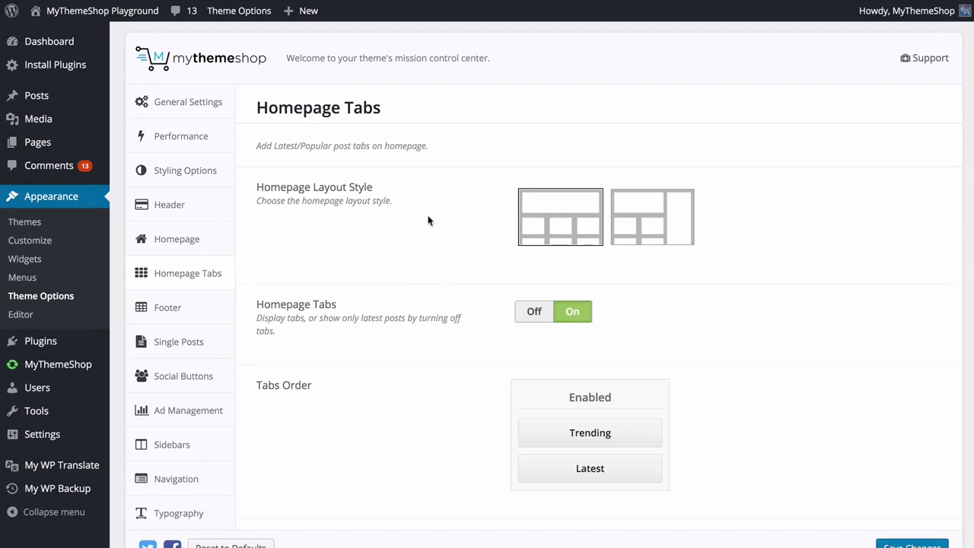
pyautogui.click(645, 221)
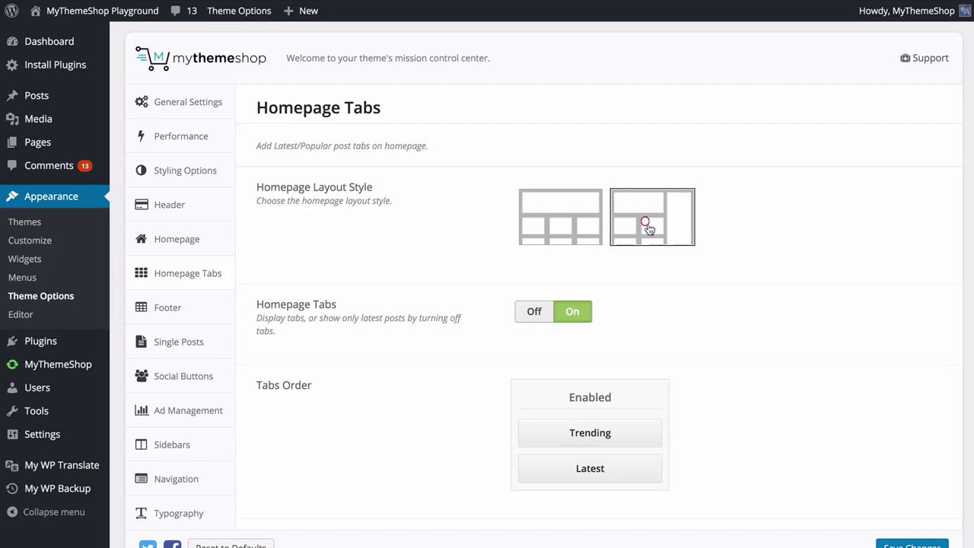
pyautogui.click(898, 544)
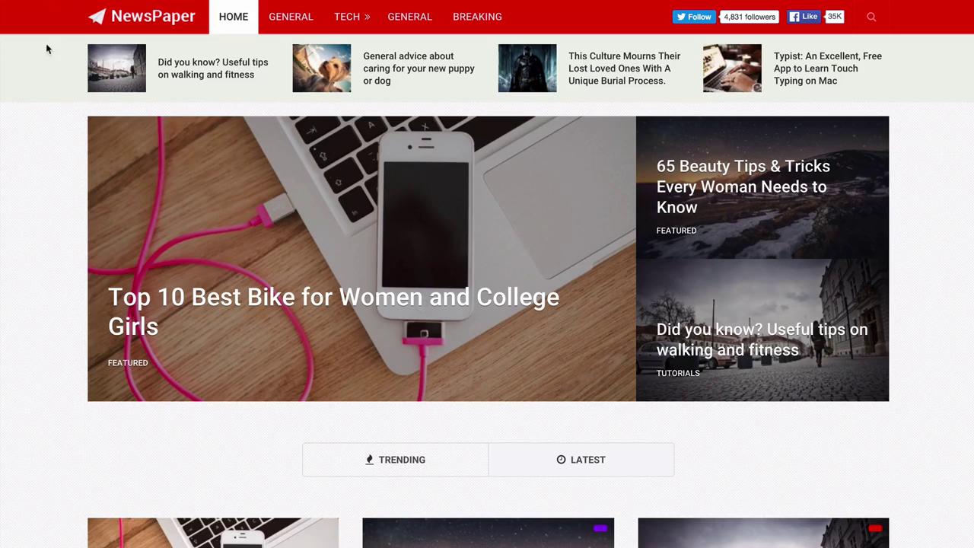
pyautogui.press('F5')
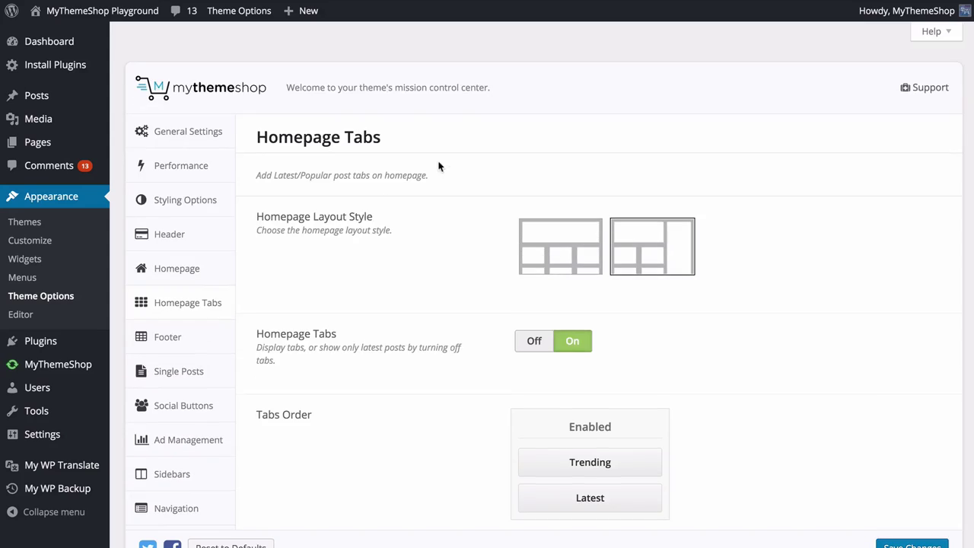
# Restore the first layout style, keep tabs on, reorder the tabs, keep AJAX load-more pagination
pyautogui.click(533, 261)
pyautogui.scroll(-2, 437, 259)
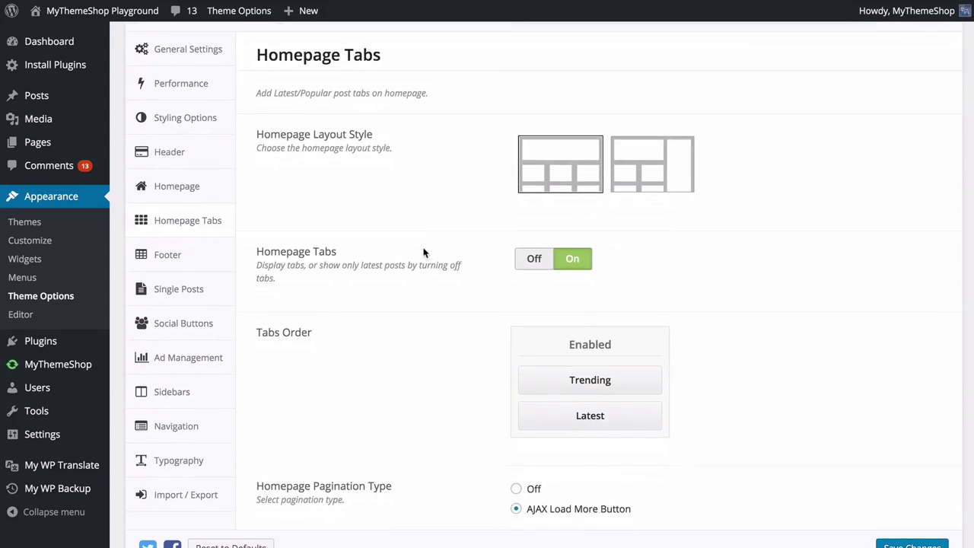
pyautogui.scroll(-3, 415, 243)
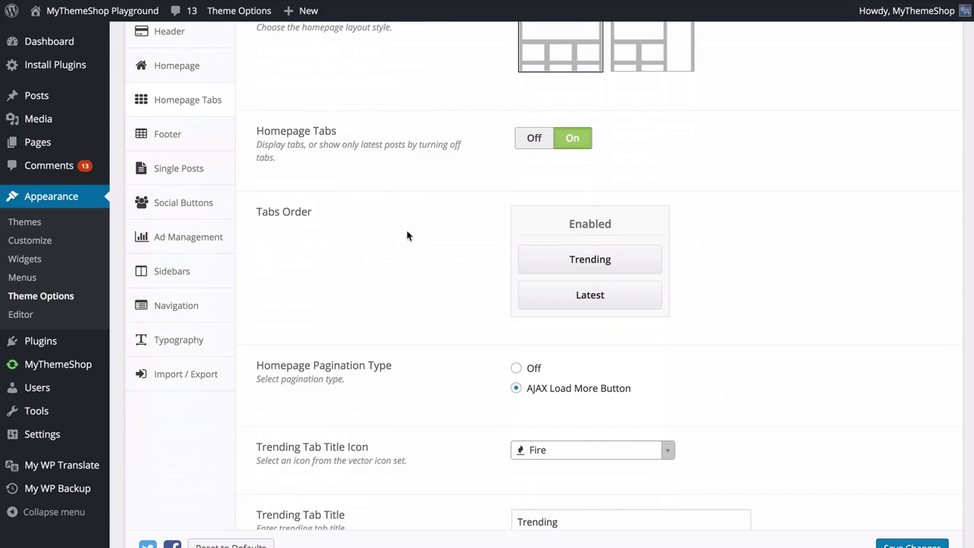
pyautogui.click(534, 138)
pyautogui.click(584, 142)
pyautogui.moveTo(586, 259)
pyautogui.mouseDown()
pyautogui.moveTo(587, 311)
pyautogui.moveTo(598, 248)
pyautogui.mouseUp()
pyautogui.scroll(-3, 457, 285)
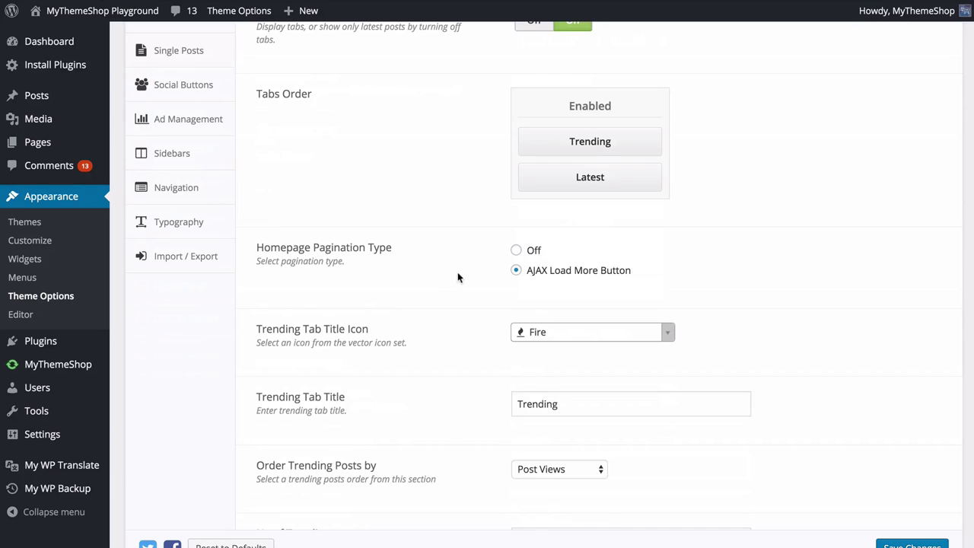
pyautogui.click(516, 250)
pyautogui.click(516, 270)
# Search the Trending tab title icons for 'money', keeping the Fire icon
pyautogui.scroll(-2, 588, 295)
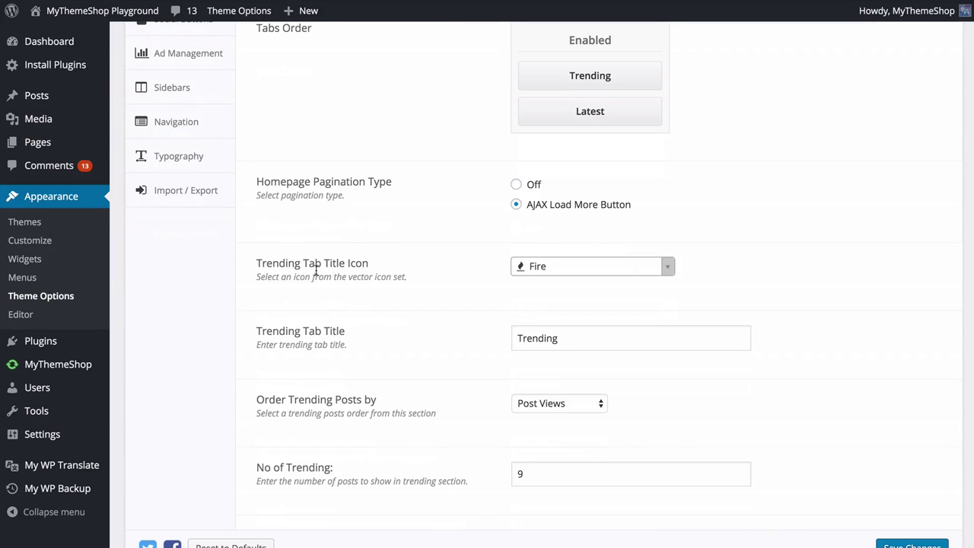
pyautogui.click(526, 266)
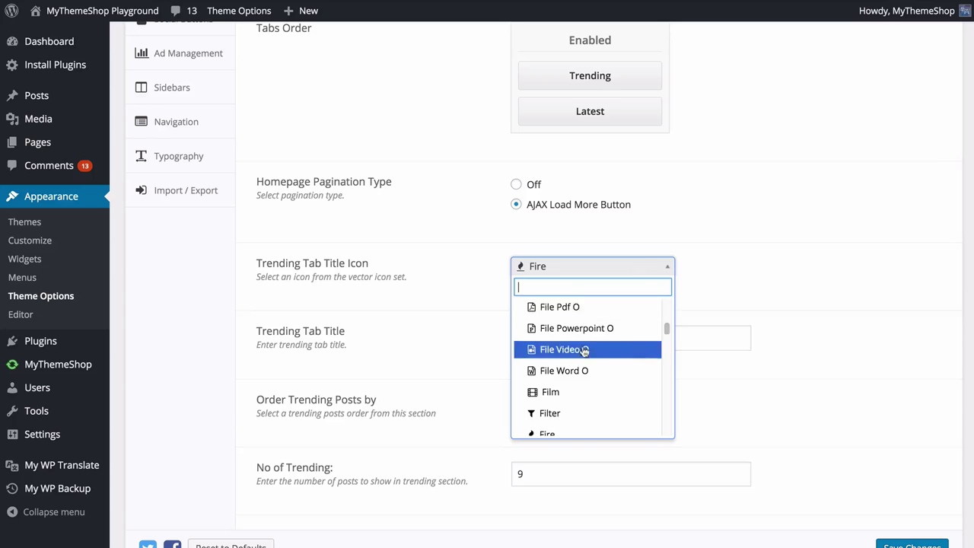
pyautogui.scroll(-10, 583, 349)
pyautogui.scroll(-15, 580, 352)
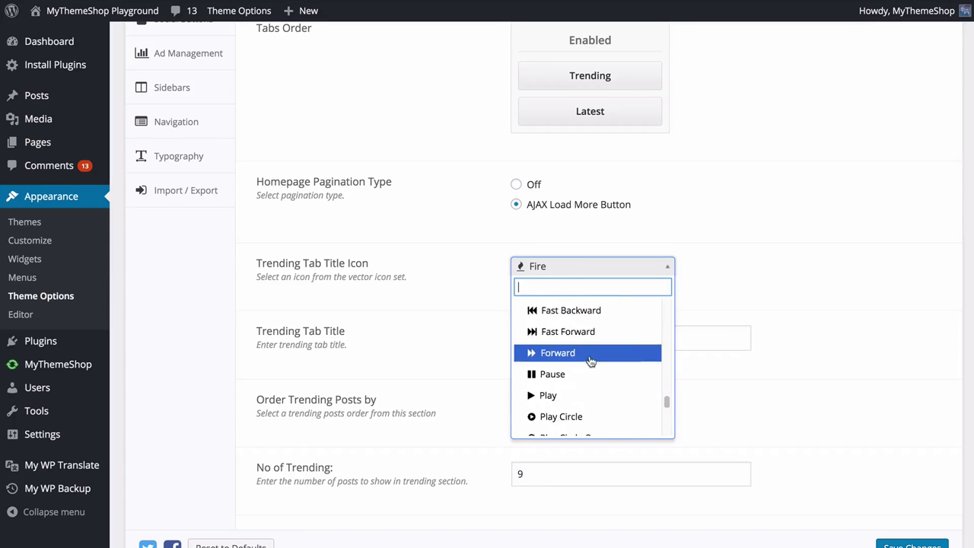
pyautogui.scroll(-8, 550, 348)
pyautogui.scroll(6, 567, 373)
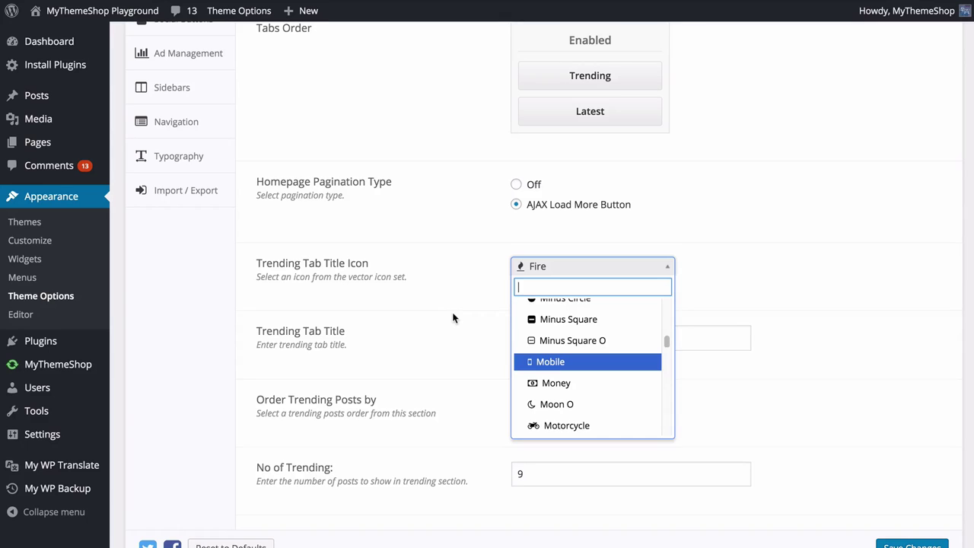
pyautogui.write('money')
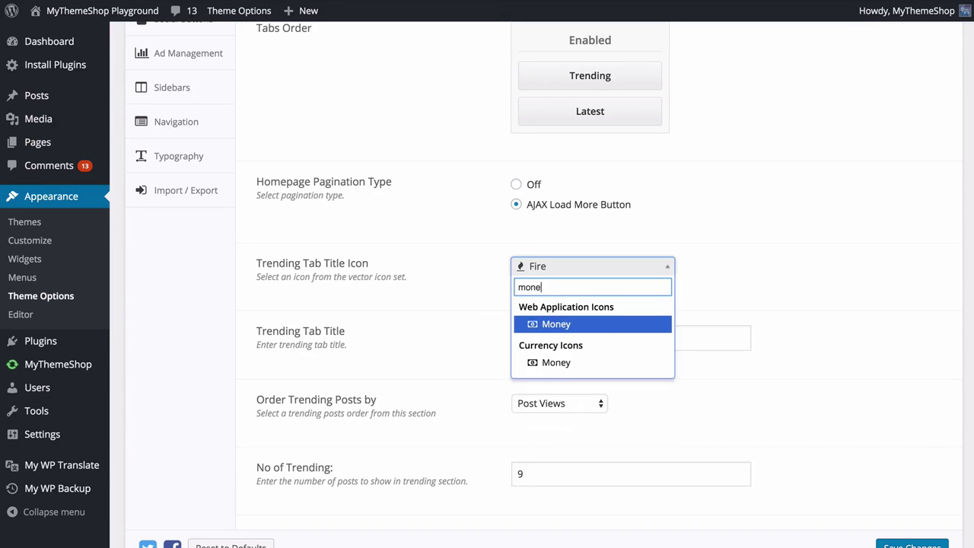
pyautogui.click(468, 324)
# Keep trending posts ordered by Post Views with 9 trending posts
pyautogui.scroll(-1, 467, 325)
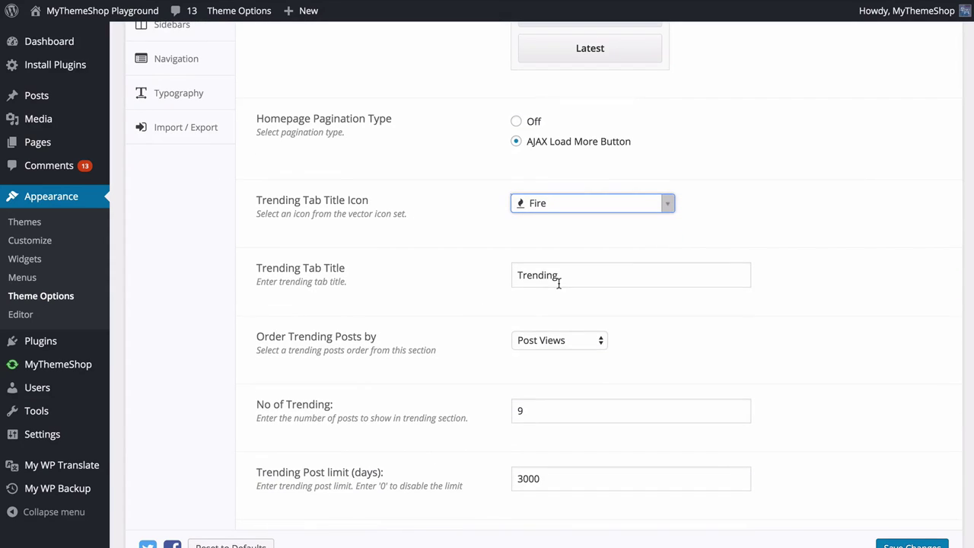
pyautogui.scroll(-2, 467, 220)
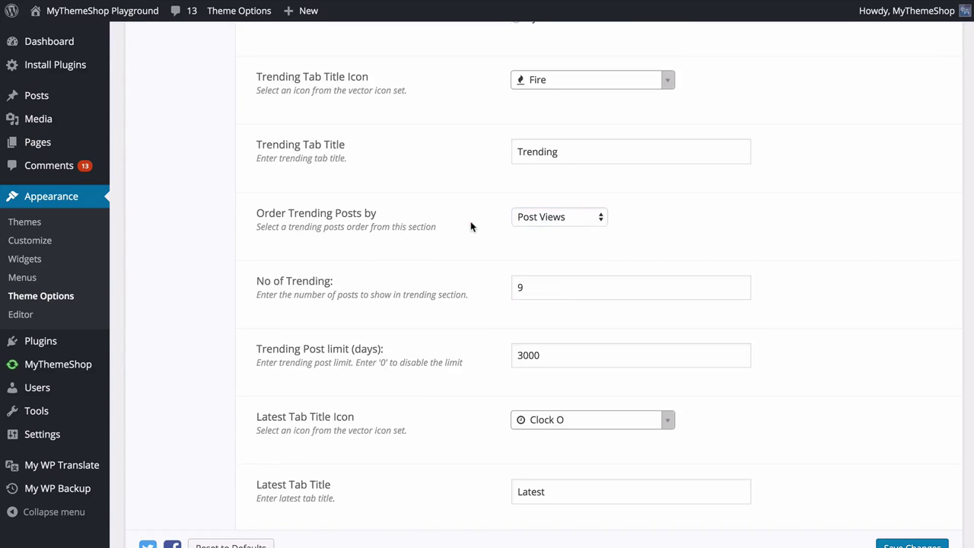
pyautogui.click(560, 217)
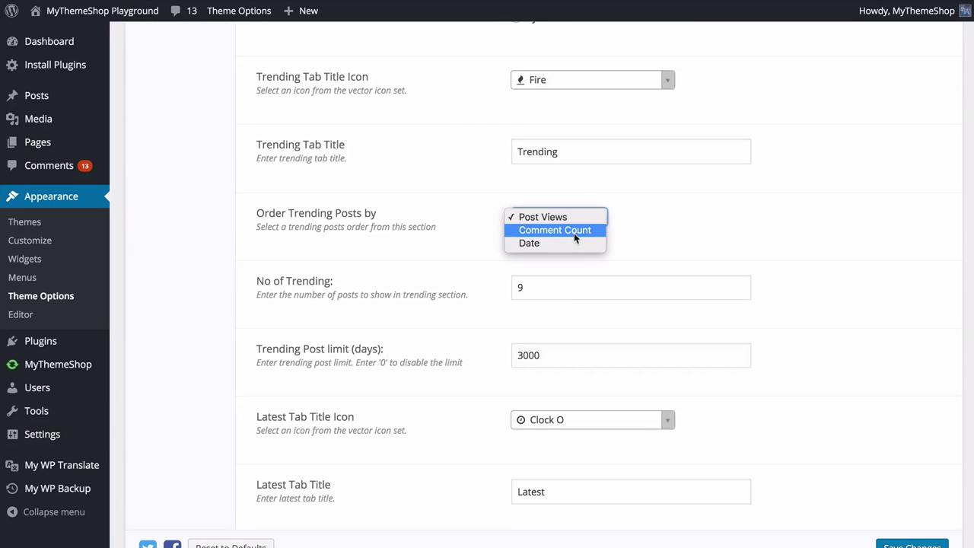
pyautogui.click(466, 252)
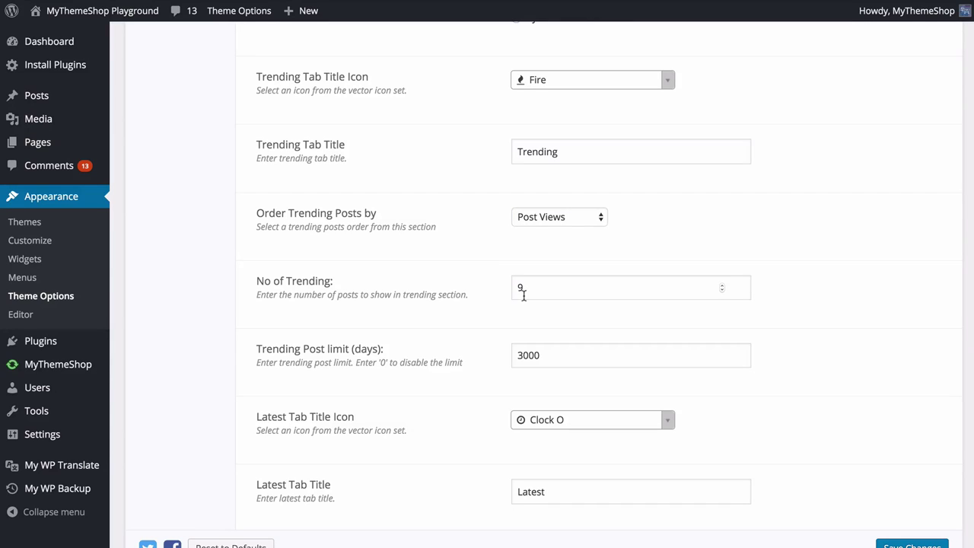
pyautogui.click(724, 283)
pyautogui.click(724, 283)
pyautogui.click(723, 290)
pyautogui.click(723, 290)
pyautogui.click(472, 314)
# Set the Trending Post limit to 0 days, keep the Latest tab's Clock O icon, and save
pyautogui.scroll(-2, 472, 313)
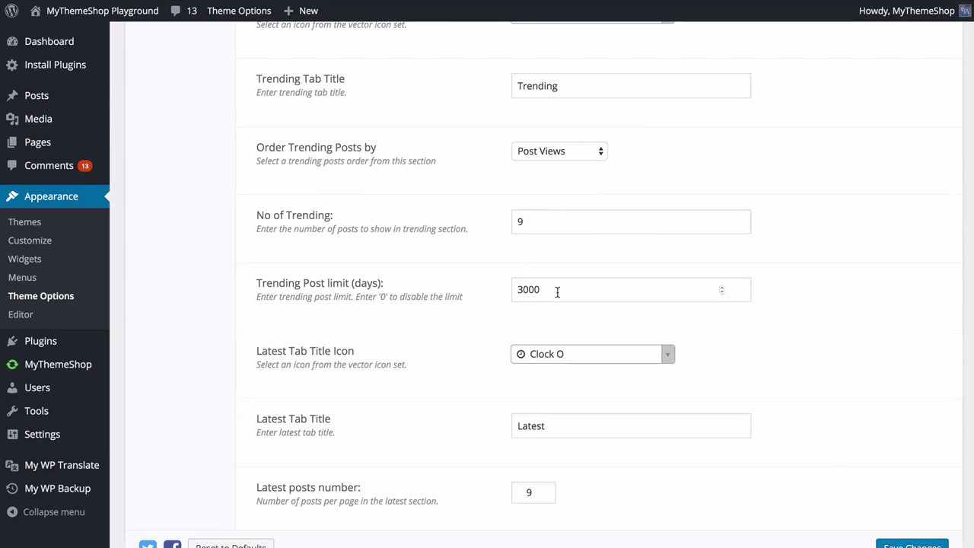
pyautogui.doubleClick(557, 292)
pyautogui.write('0')
pyautogui.click(490, 321)
pyautogui.click(550, 290)
pyautogui.click(519, 289)
pyautogui.write('9')
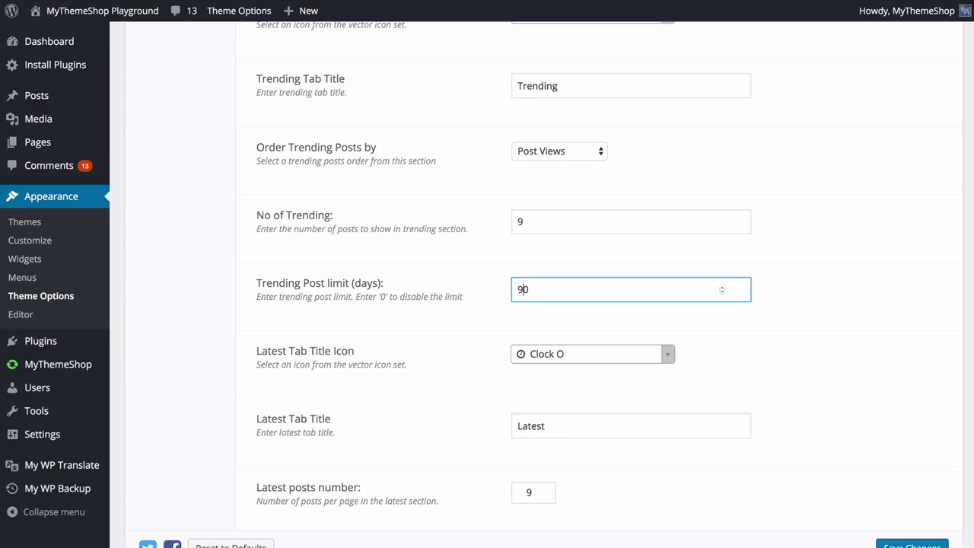
pyautogui.click(439, 326)
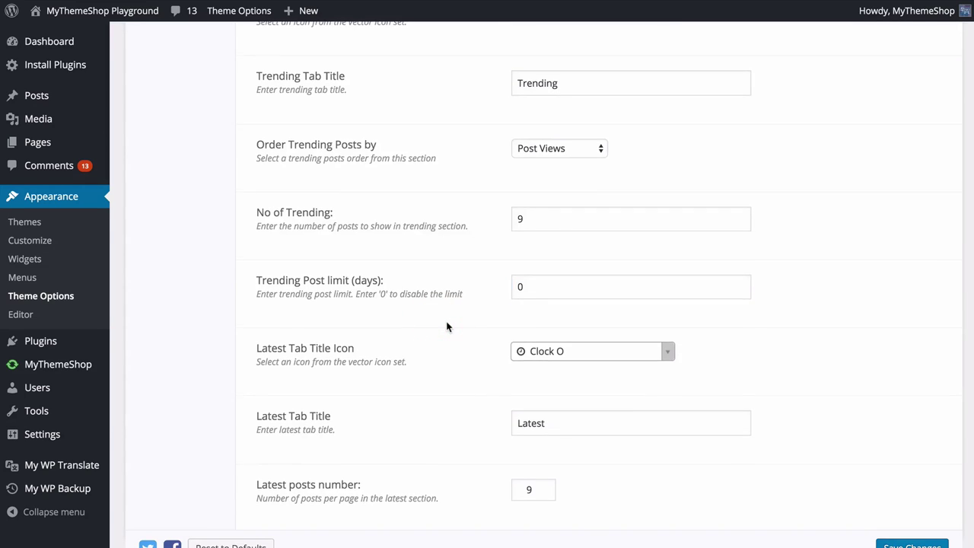
pyautogui.scroll(-1, 449, 323)
pyautogui.click(554, 309)
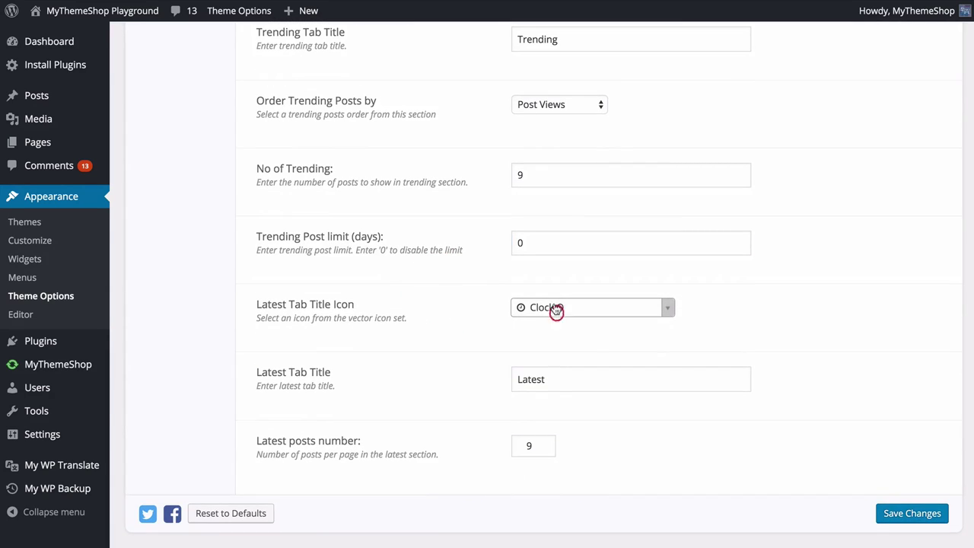
pyautogui.click(482, 317)
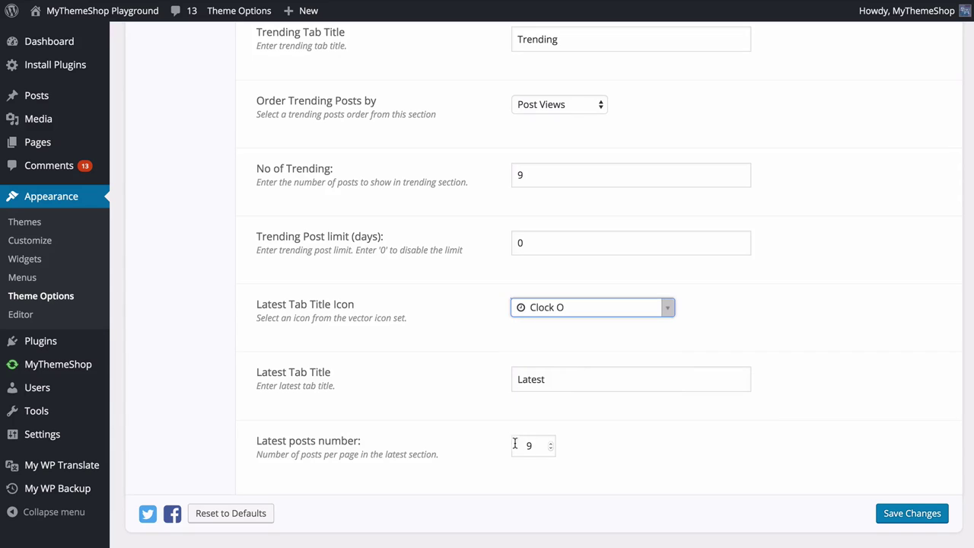
pyautogui.click(907, 513)
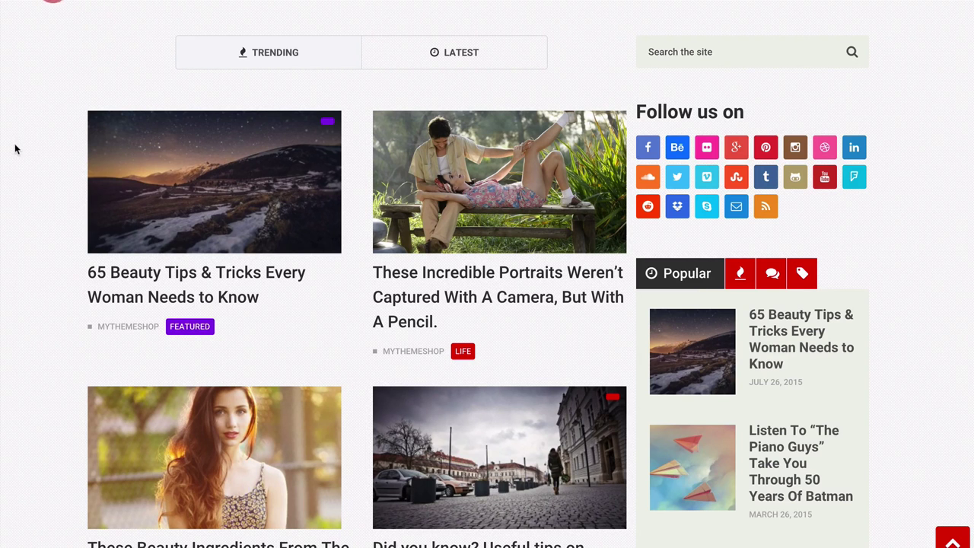
# Reload the live homepage, switch between the LATEST and TRENDING tabs, and scroll the grid
pyautogui.scroll(5, 15, 149)
pyautogui.press('F5')
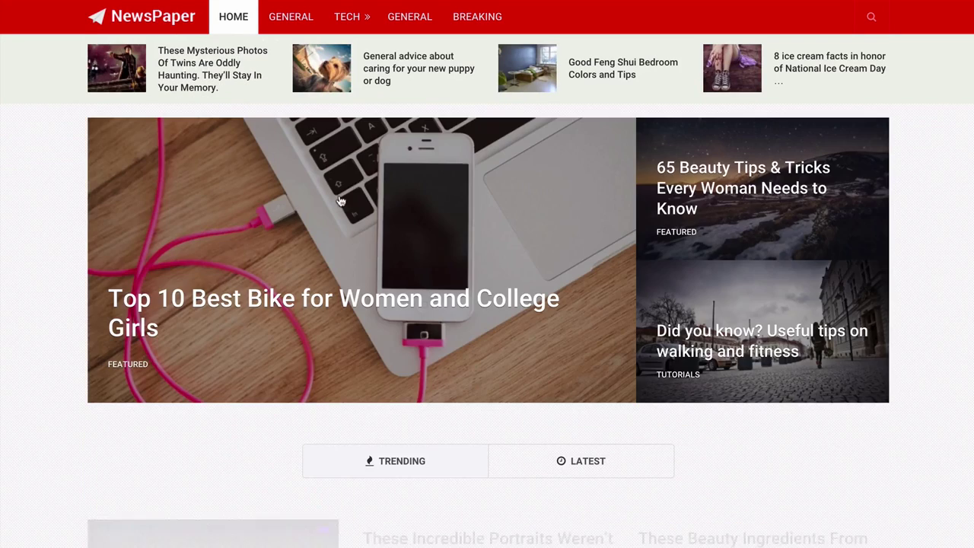
pyautogui.click(562, 468)
pyautogui.click(459, 464)
pyautogui.scroll(-2, 95, 366)
pyautogui.scroll(-6, 95, 366)
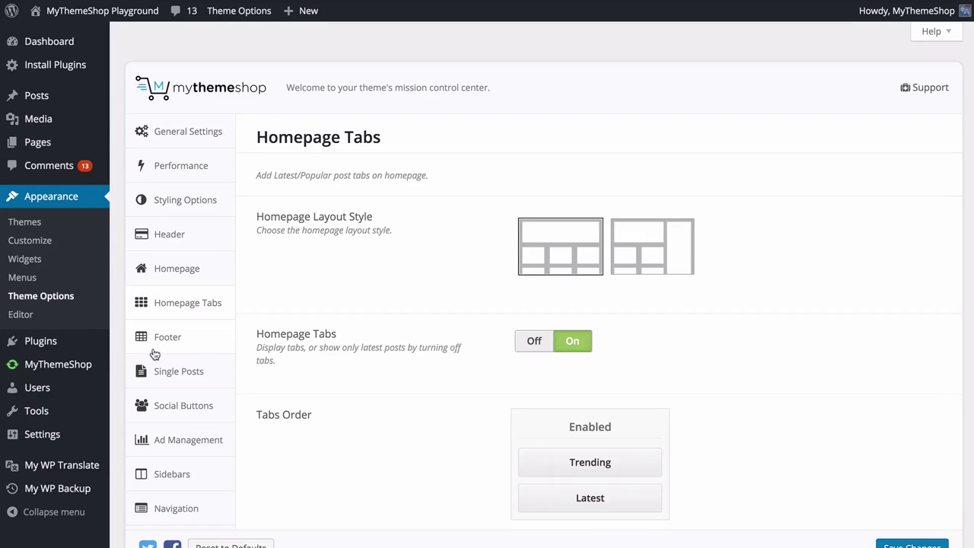
# Change the Footer Background colour from dark grey to near-black #0c0000
pyautogui.click(219, 338)
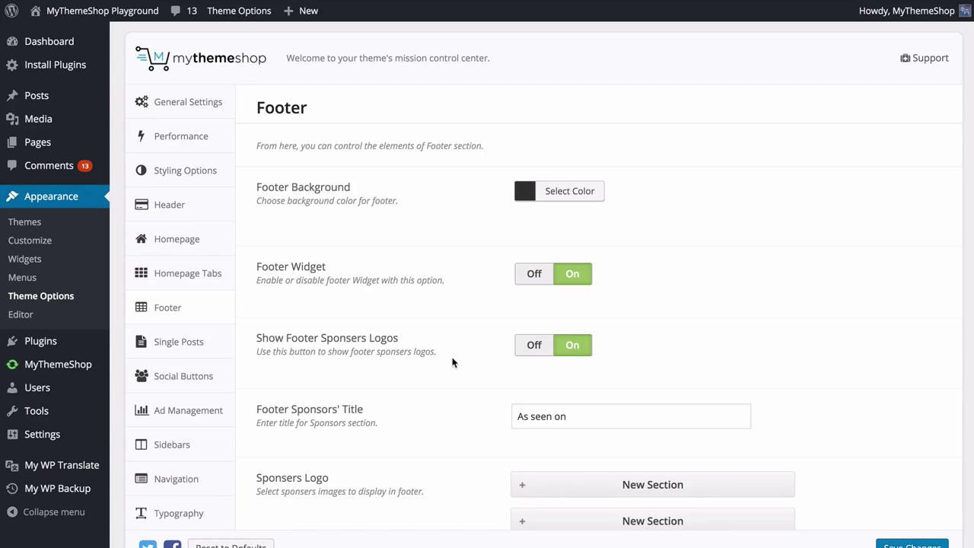
pyautogui.click(524, 190)
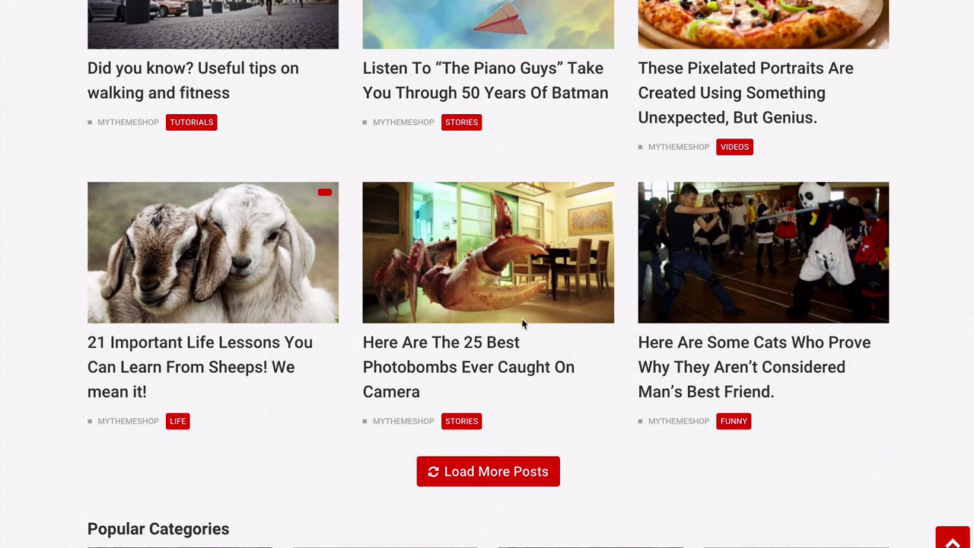
pyautogui.scroll(-7, 127, 341)
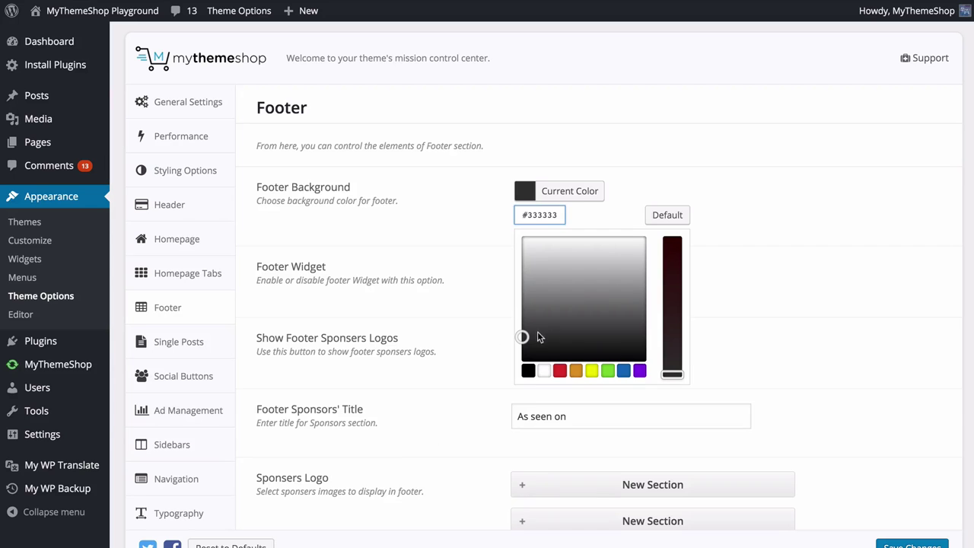
pyautogui.moveTo(522, 337); pyautogui.dragTo(496, 357)
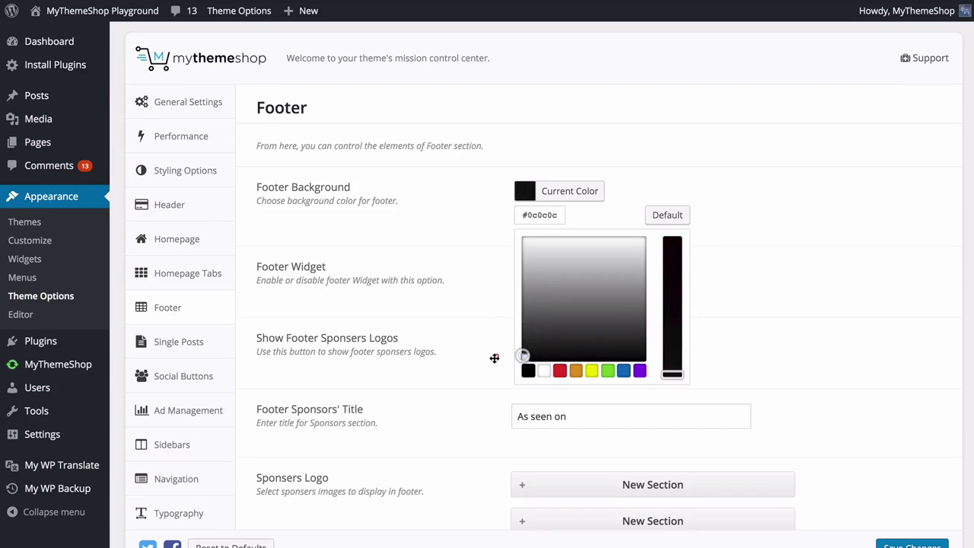
pyautogui.moveTo(674, 374); pyautogui.dragTo(673, 213)
pyautogui.click(768, 218)
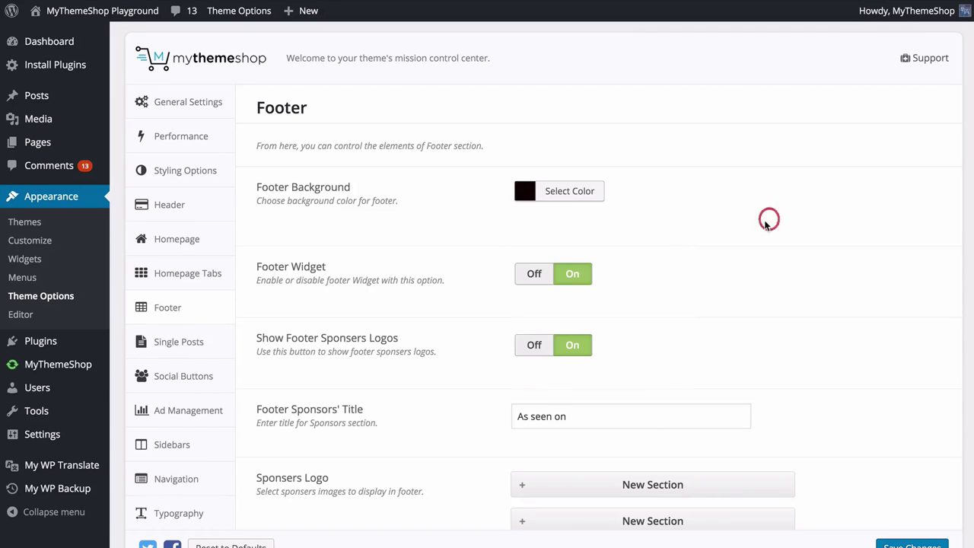
pyautogui.scroll(-5, 408, 286)
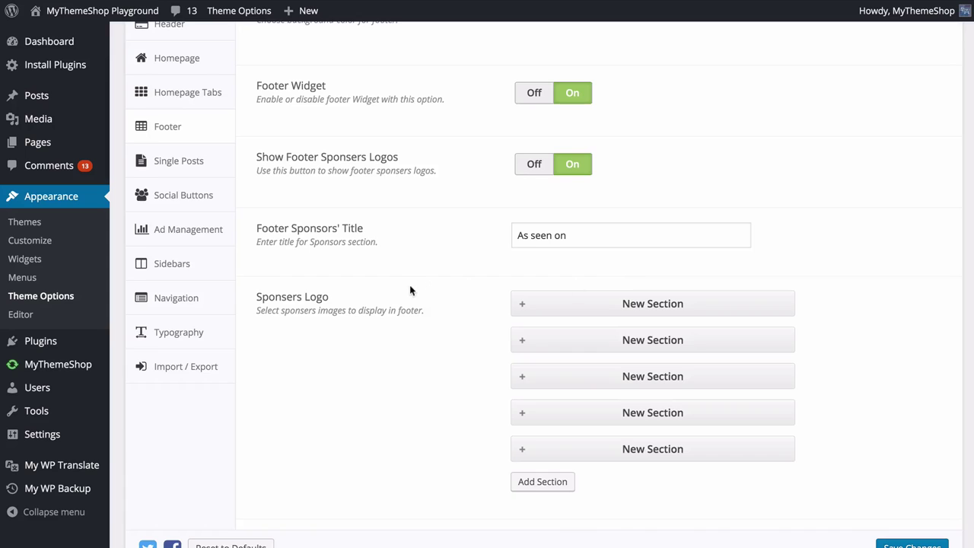
# Expand and collapse the first sponsor logo entry, then add and remove an empty entry
pyautogui.scroll(-1, 457, 232)
pyautogui.scroll(-4, 464, 285)
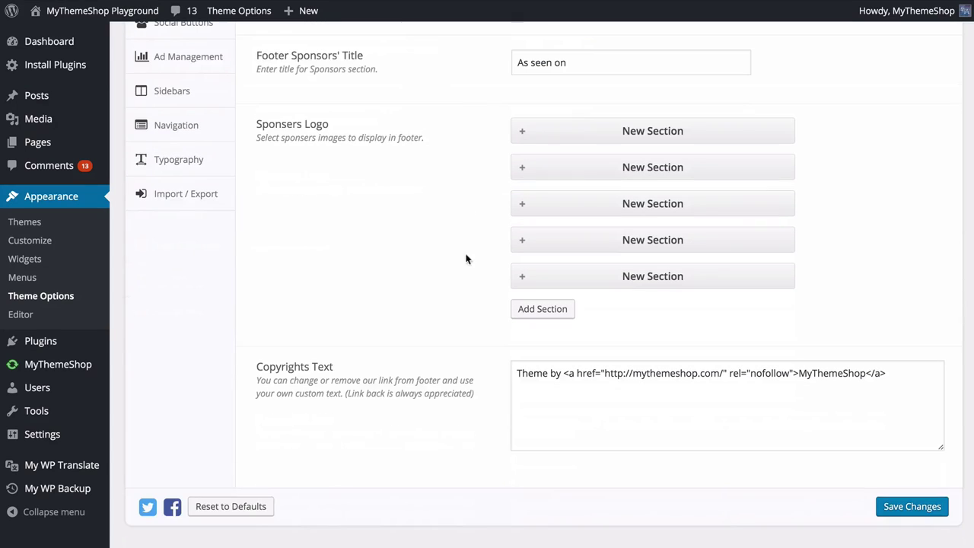
pyautogui.click(523, 136)
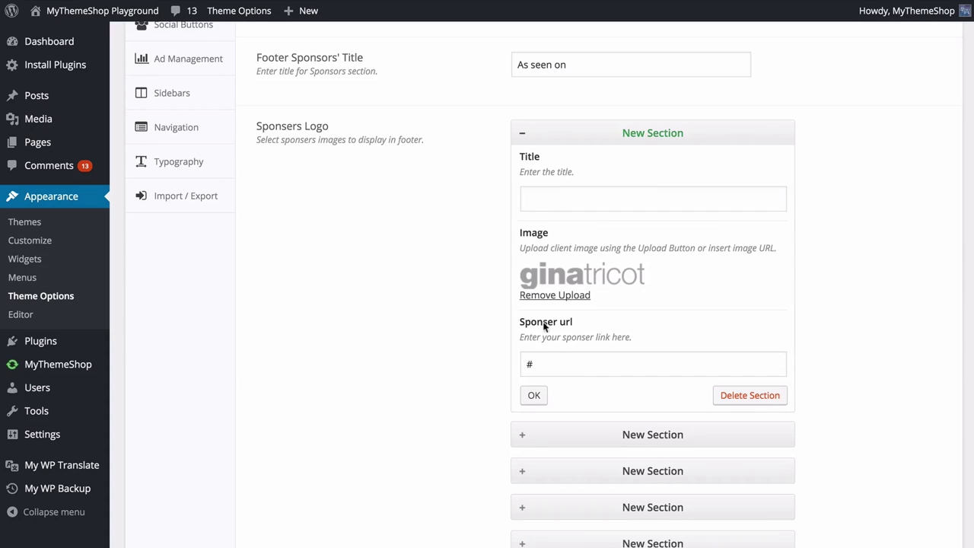
pyautogui.scroll(1, 525, 145)
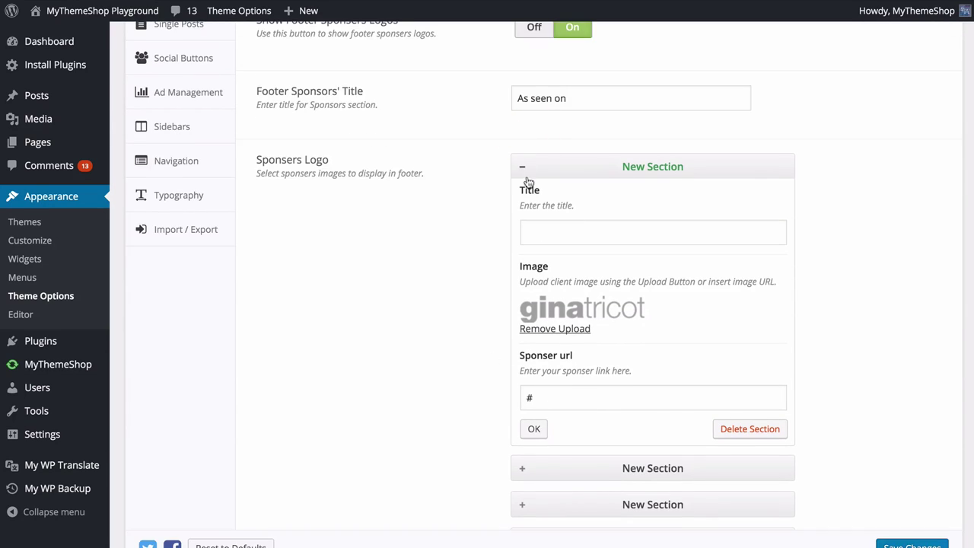
pyautogui.click(522, 173)
pyautogui.scroll(-1, 513, 190)
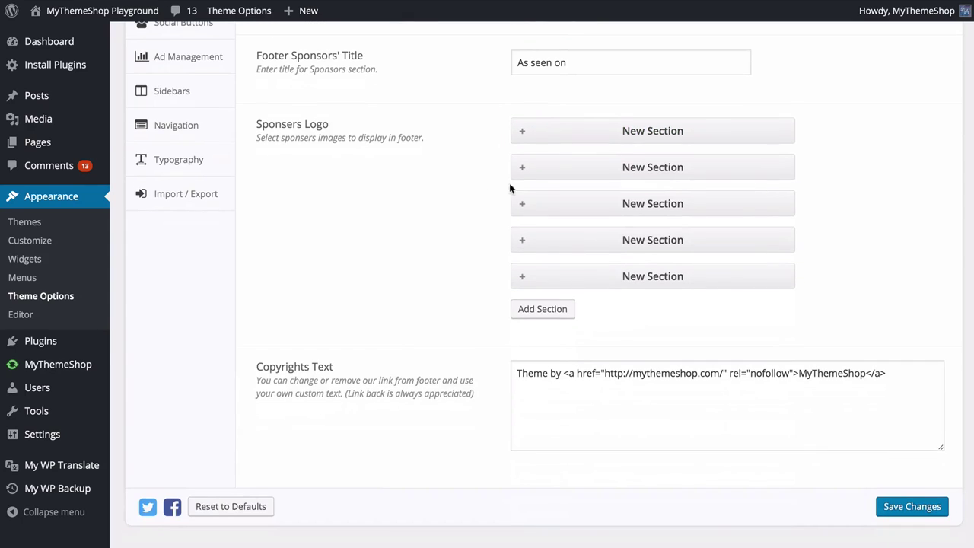
pyautogui.click(558, 309)
pyautogui.scroll(-4, 420, 358)
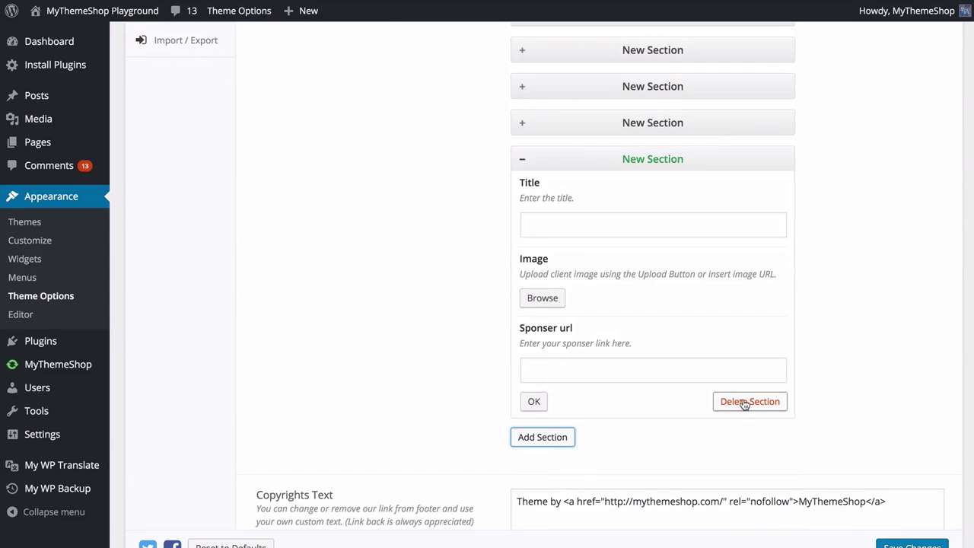
pyautogui.click(745, 401)
# Move the third sponsor logo entry to the fourth slot and check the footer on the site
pyautogui.moveTo(589, 226); pyautogui.dragTo(668, 276)
pyautogui.moveTo(624, 202); pyautogui.dragTo(627, 220)
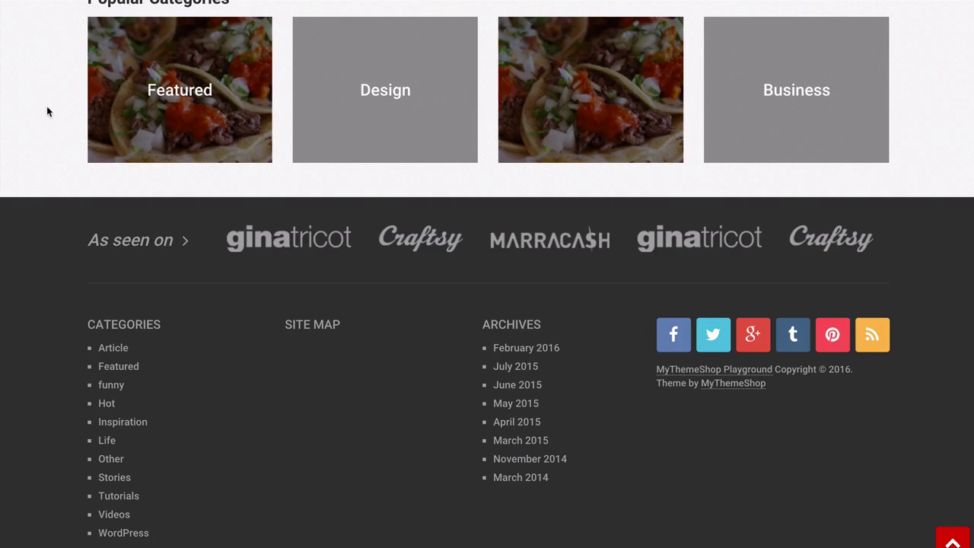
pyautogui.press('F5')
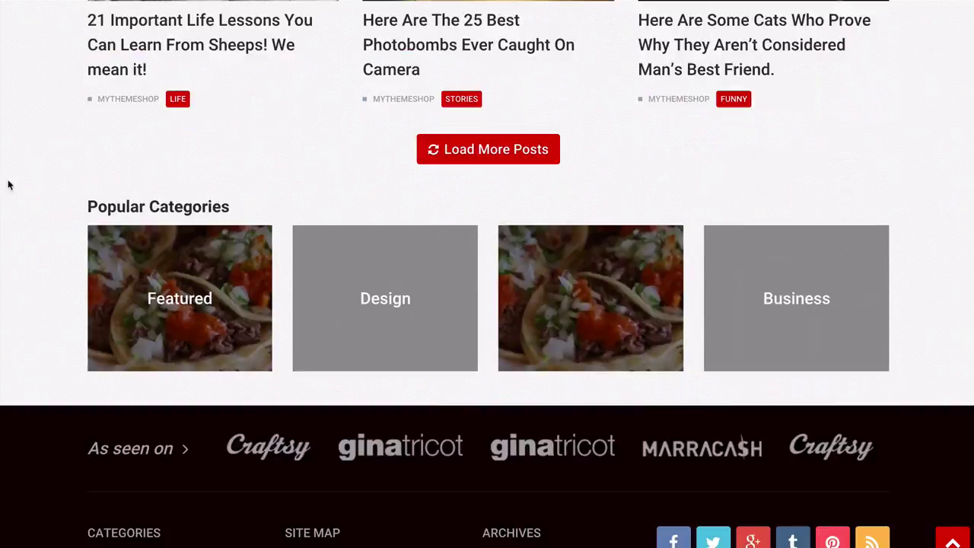
pyautogui.scroll(-3, 39, 191)
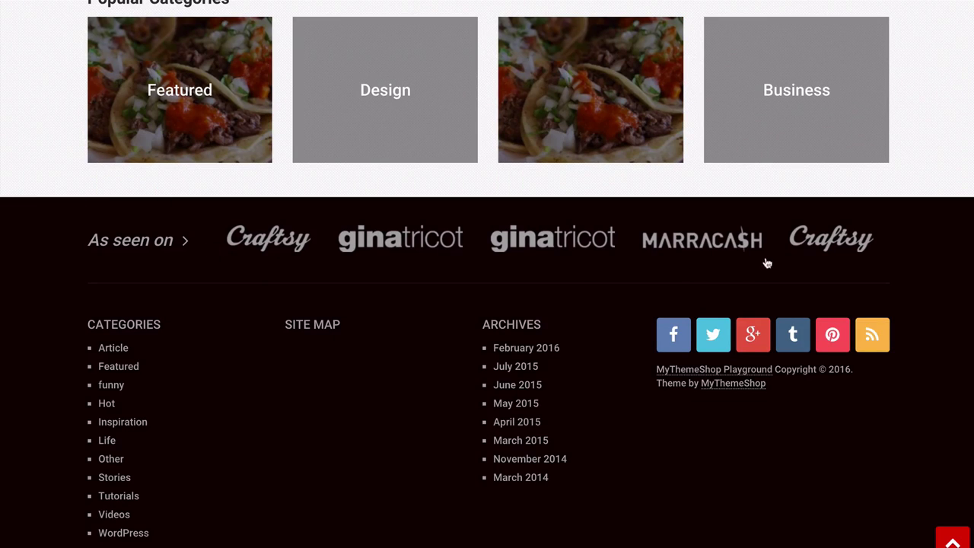
pyautogui.hotkey('ctrl', 'Tab')
# Save the Footer panel settings and switch to the Single Posts options
pyautogui.scroll(5, 176, 284)
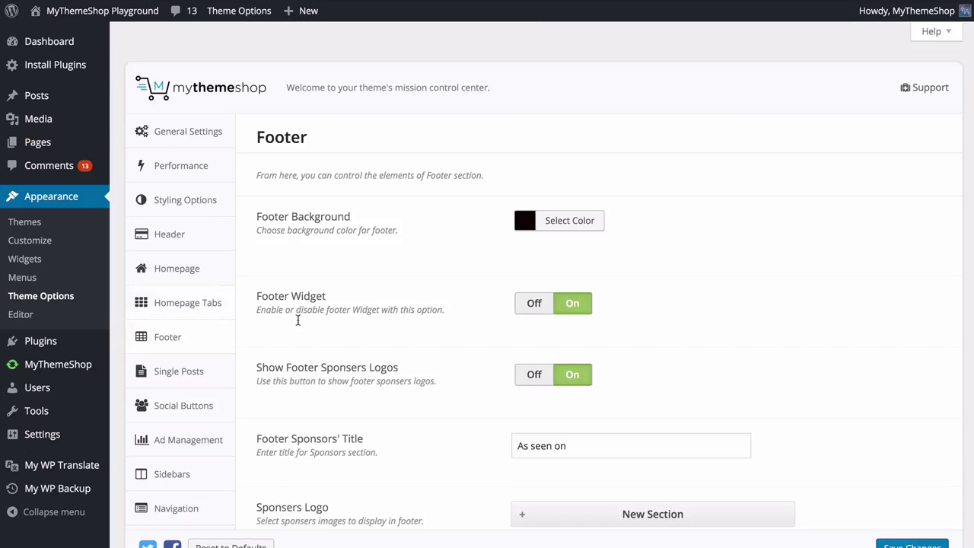
pyautogui.scroll(-5, 298, 318)
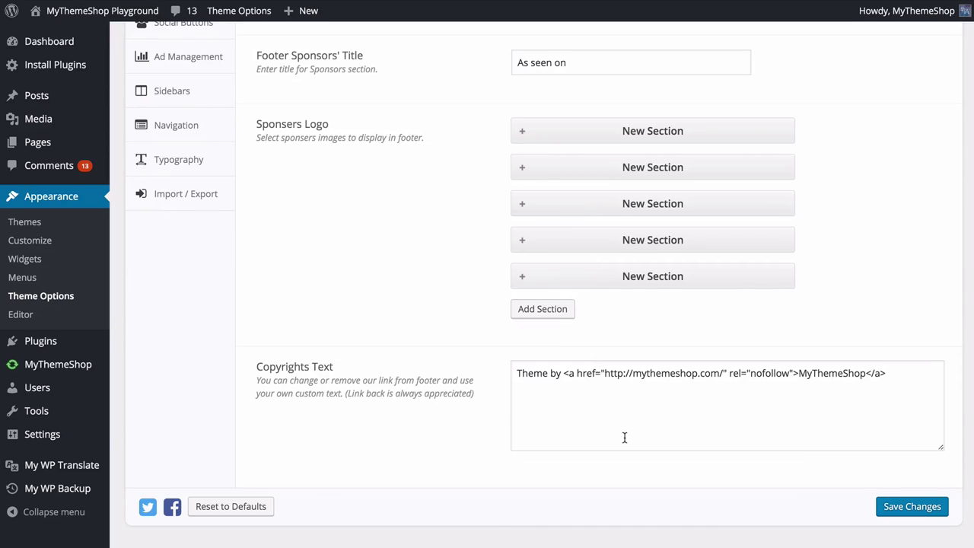
pyautogui.click(902, 509)
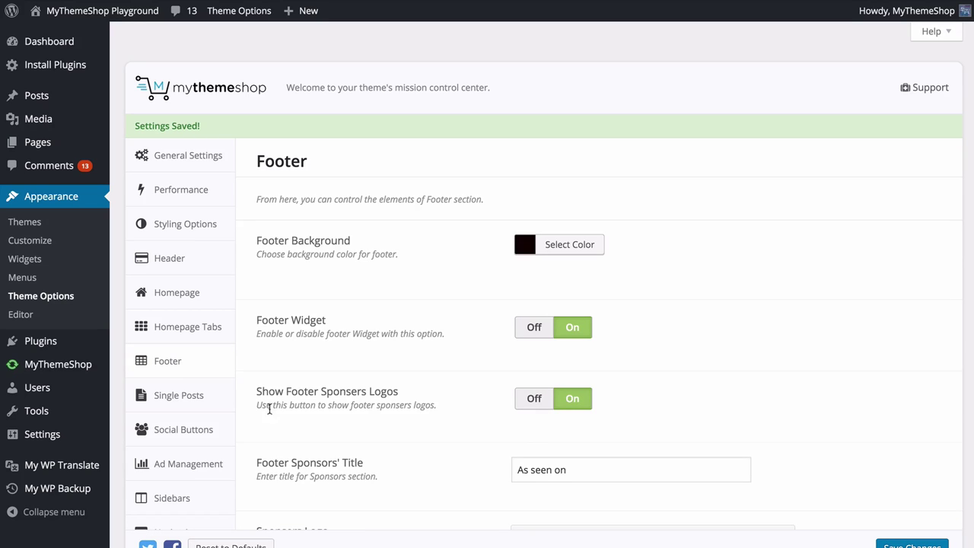
pyautogui.click(211, 385)
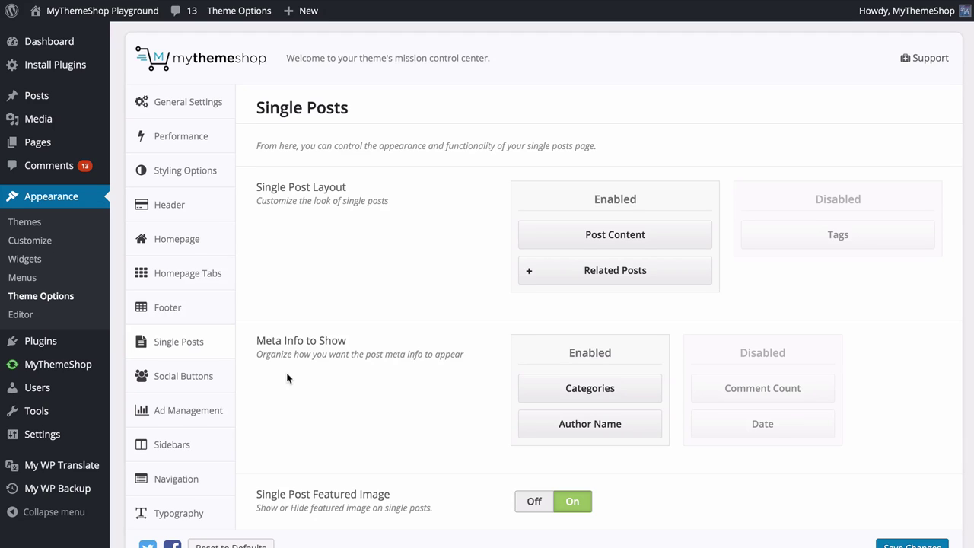
# Drag Related Posts above Post Content in the Enabled Single Post Layout list
pyautogui.scroll(1, 324, 295)
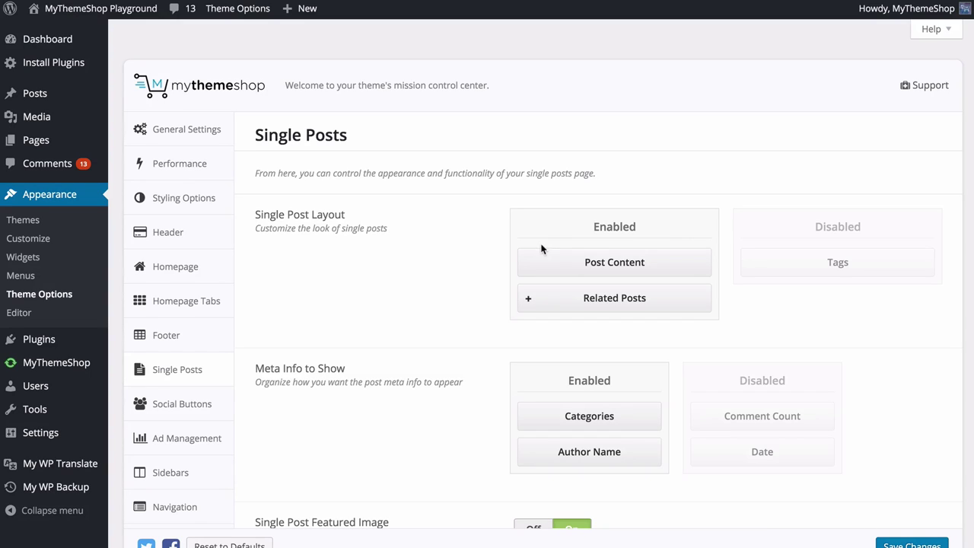
pyautogui.click(528, 299)
pyautogui.scroll(-1, 572, 290)
pyautogui.scroll(-1, 578, 287)
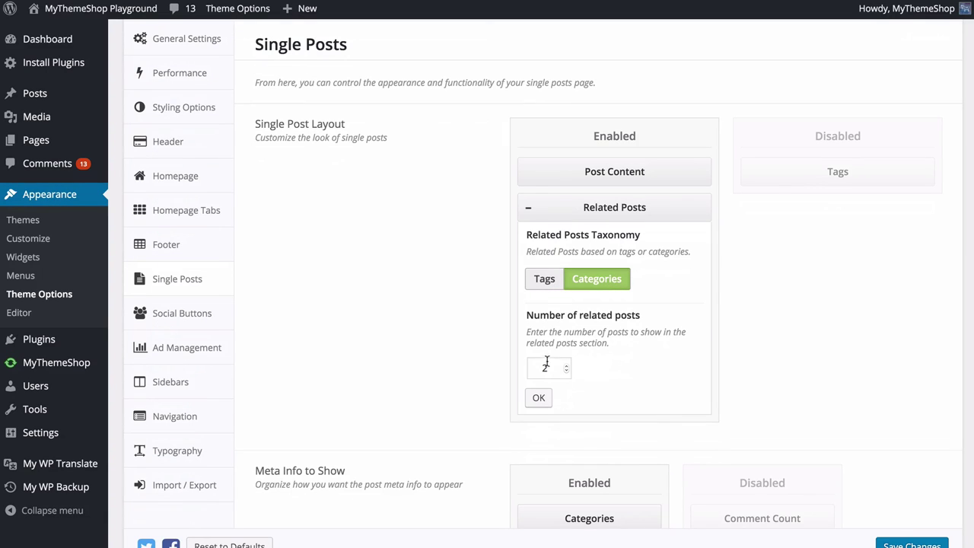
pyautogui.click(528, 212)
pyautogui.click(527, 210)
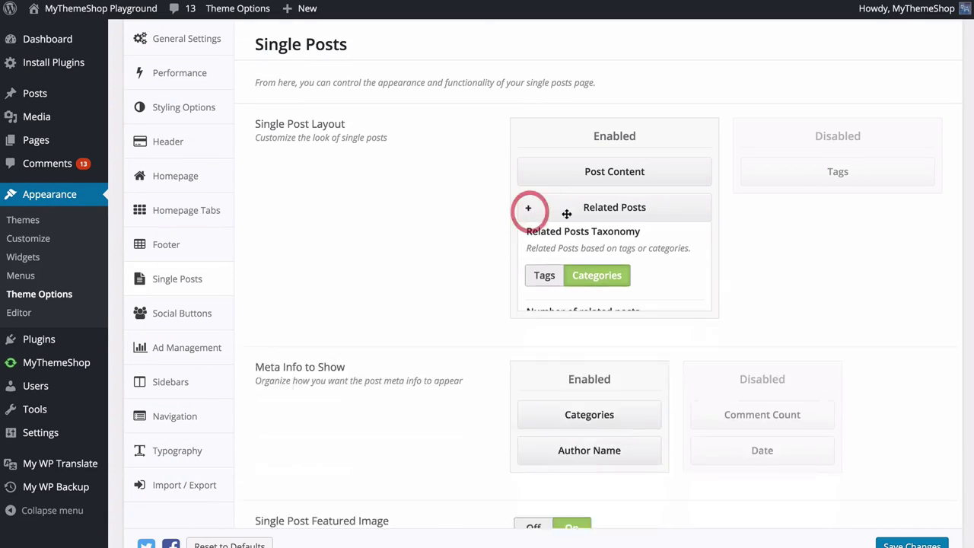
pyautogui.moveTo(819, 184); pyautogui.dragTo(748, 171)
pyautogui.moveTo(636, 213); pyautogui.dragTo(631, 168)
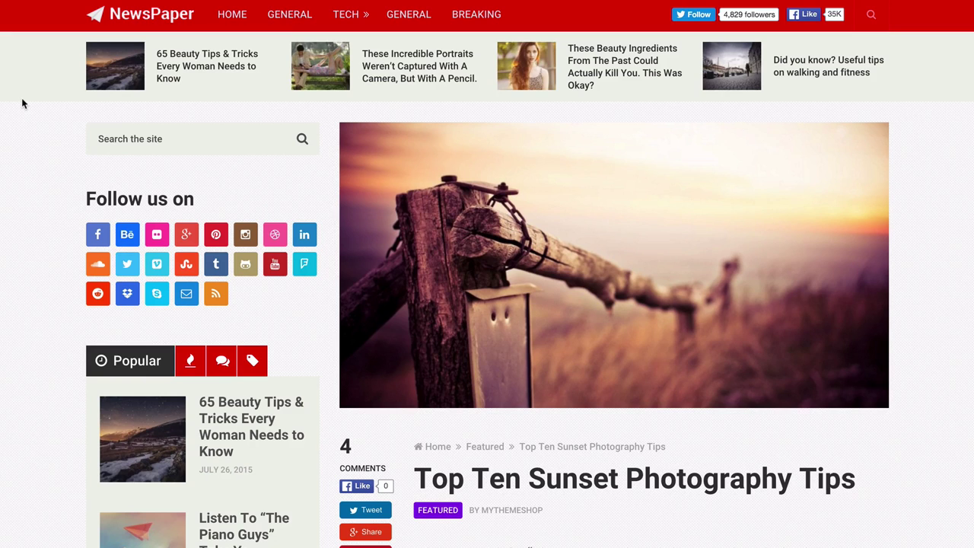
# Reload the live post and scroll down to confirm Related Posts appears above the article
pyautogui.press('F5')
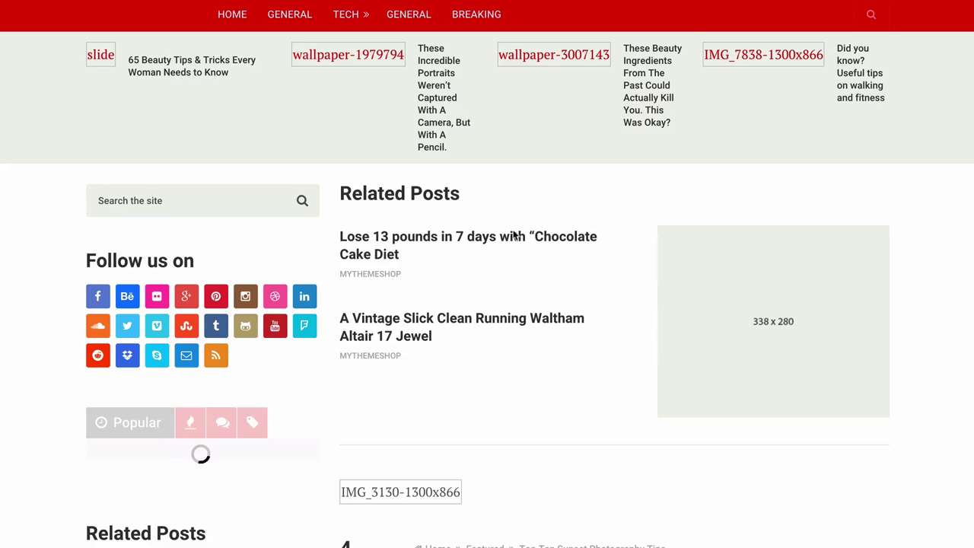
pyautogui.scroll(-5, 629, 244)
pyautogui.scroll(-15, 637, 250)
pyautogui.scroll(-1, 584, 294)
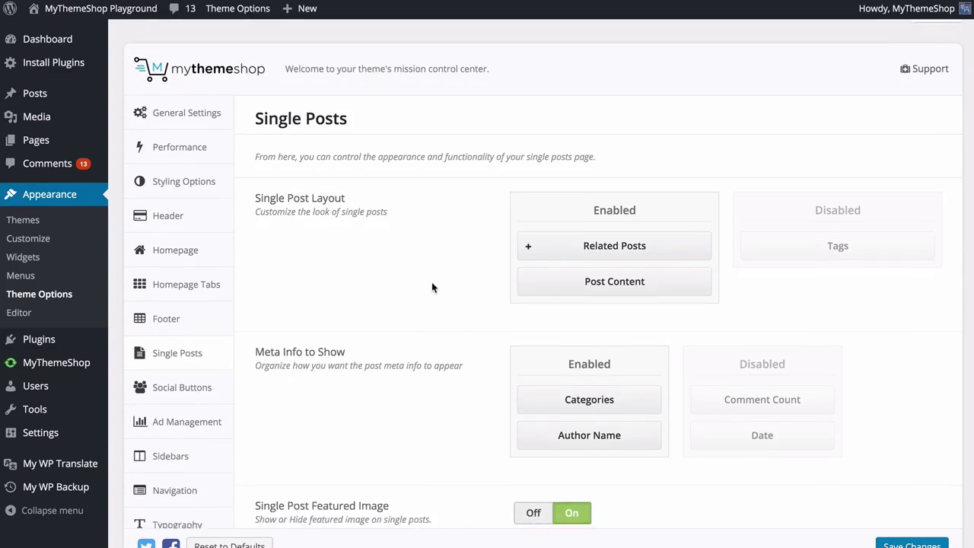
pyautogui.scroll(-3, 431, 287)
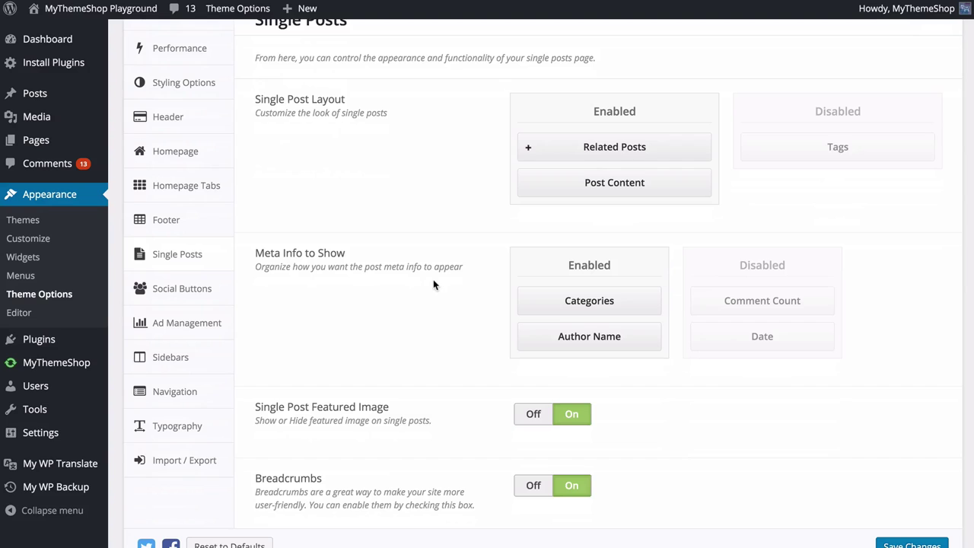
# Move Date from Disabled into the Enabled meta info, between Categories and Author Name
pyautogui.scroll(-1, 433, 284)
pyautogui.scroll(-1, 436, 284)
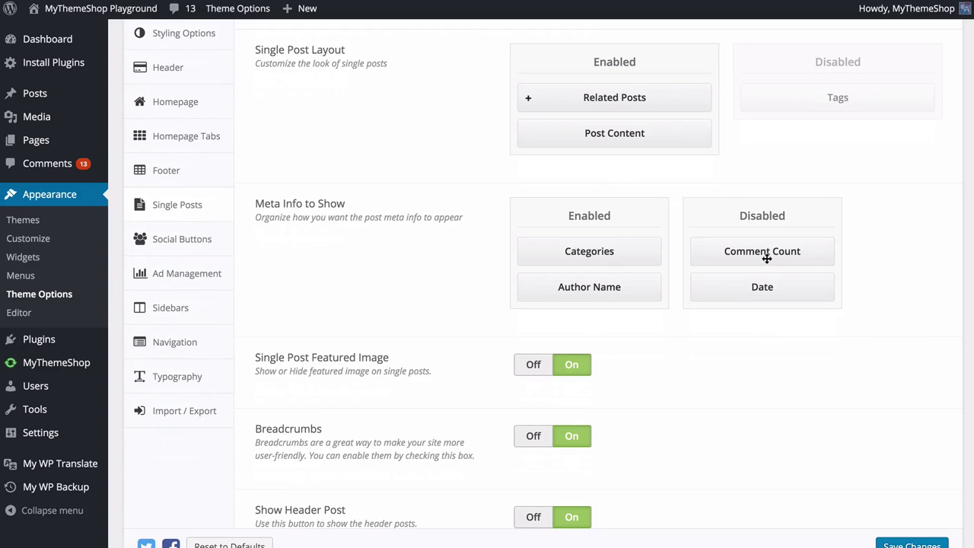
pyautogui.moveTo(767, 290); pyautogui.dragTo(594, 289)
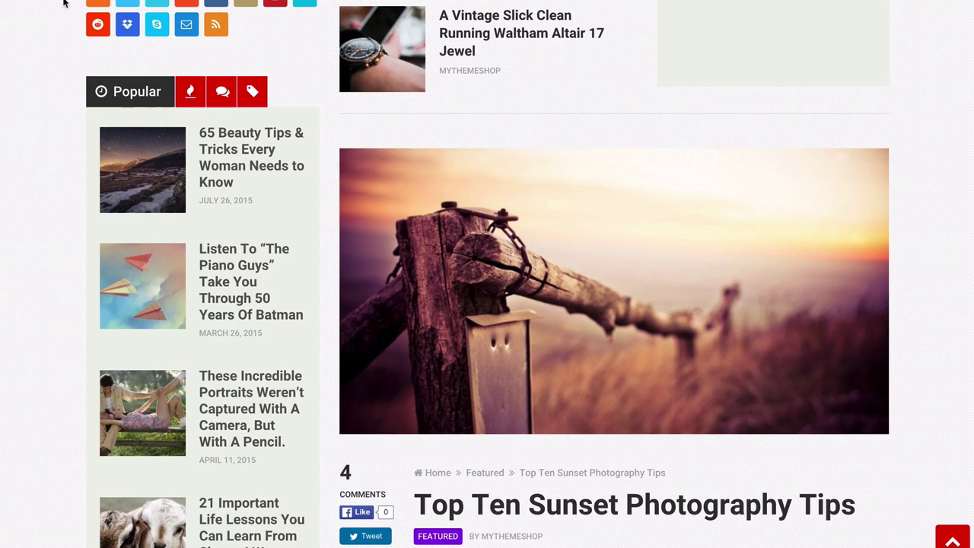
# Reload the live post and scroll through it to preview the new meta info
pyautogui.press('F5')
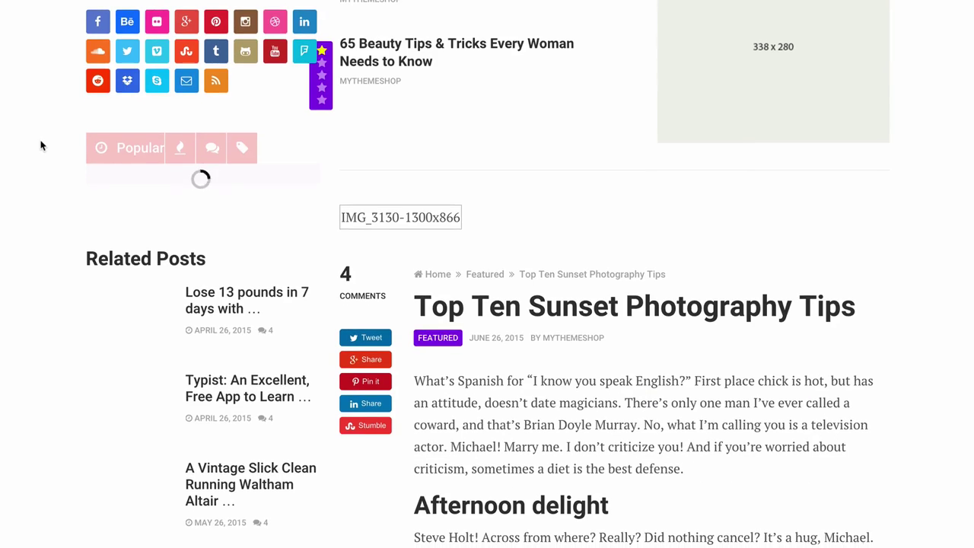
pyautogui.scroll(-3, 511, 301)
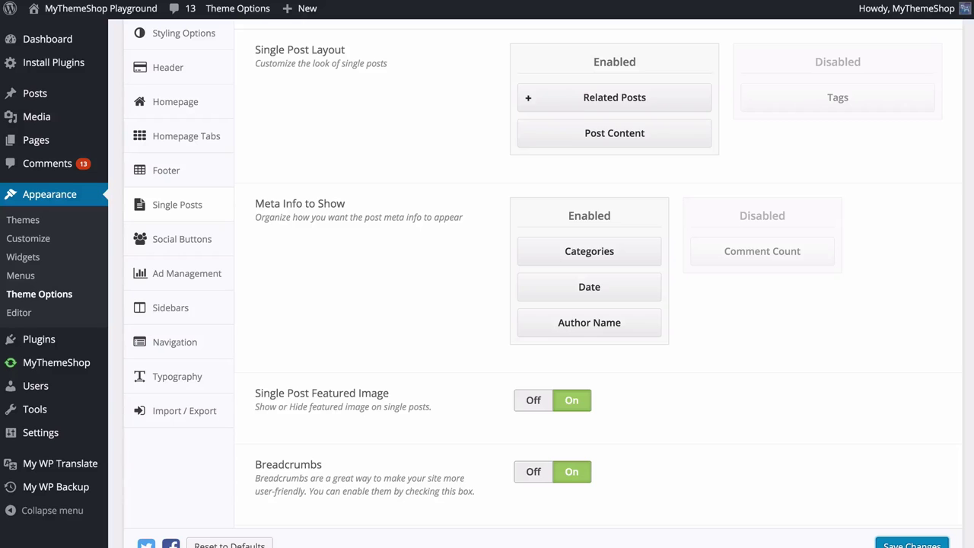
pyautogui.scroll(-5, 495, 259)
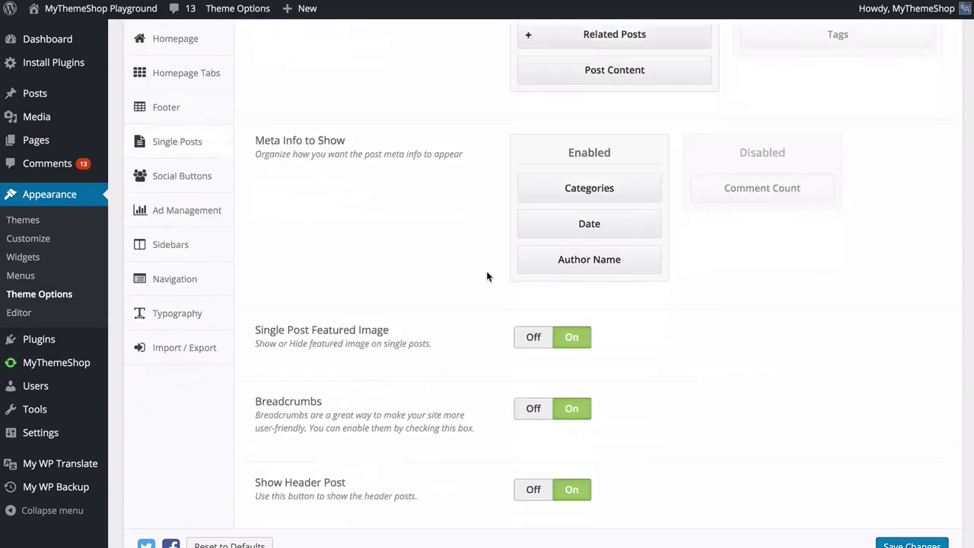
pyautogui.scroll(-1, 574, 228)
pyautogui.scroll(-1, 571, 225)
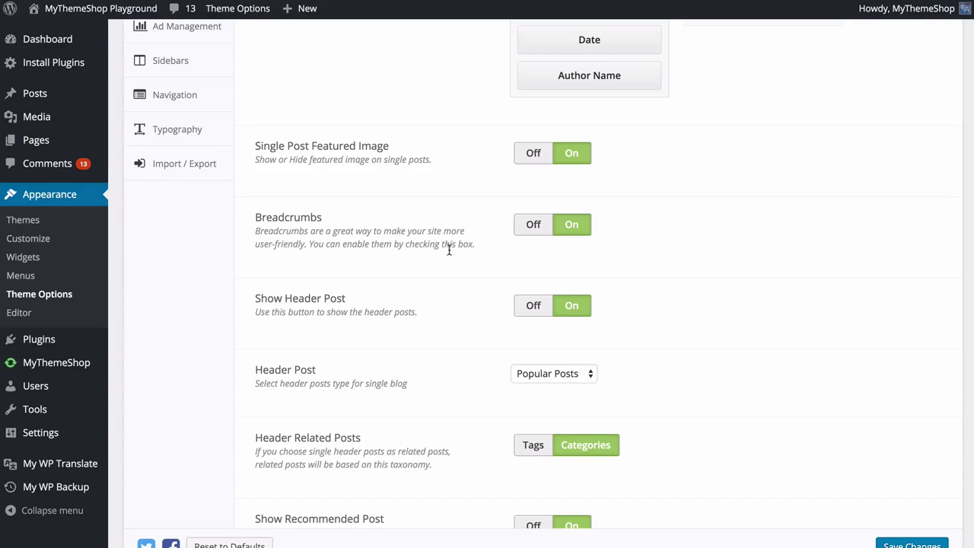
pyautogui.scroll(-2, 449, 259)
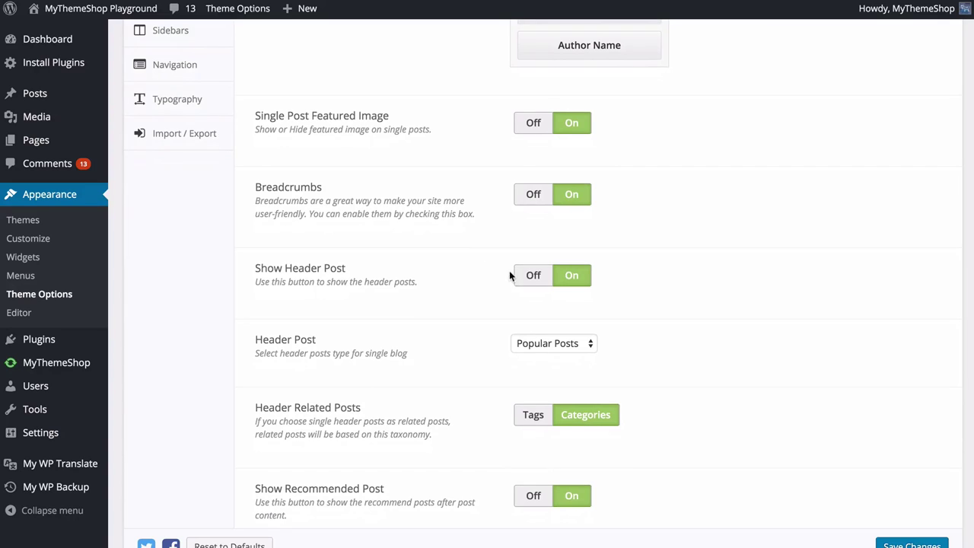
# Check the Header Post type choices, leaving the setting unchanged
pyautogui.scroll(-5, 456, 273)
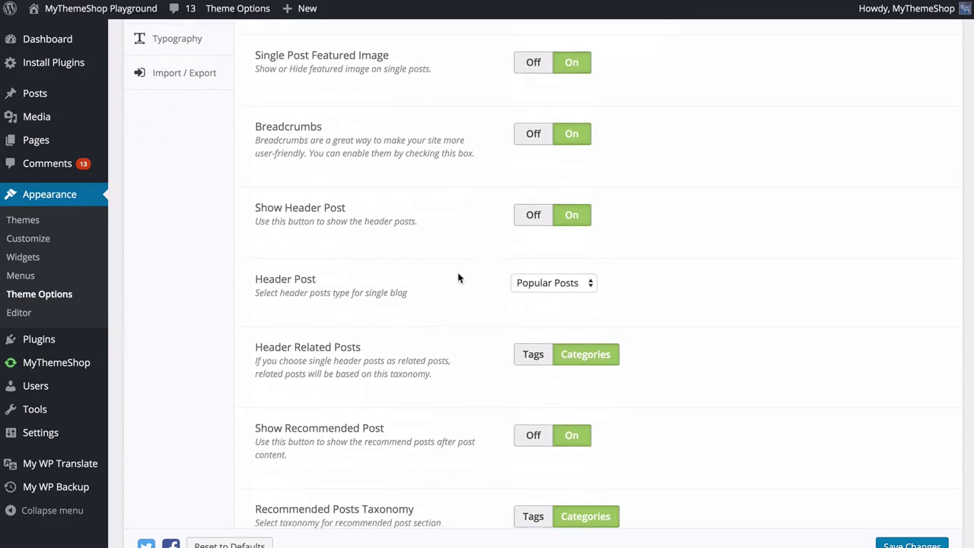
pyautogui.click(552, 228)
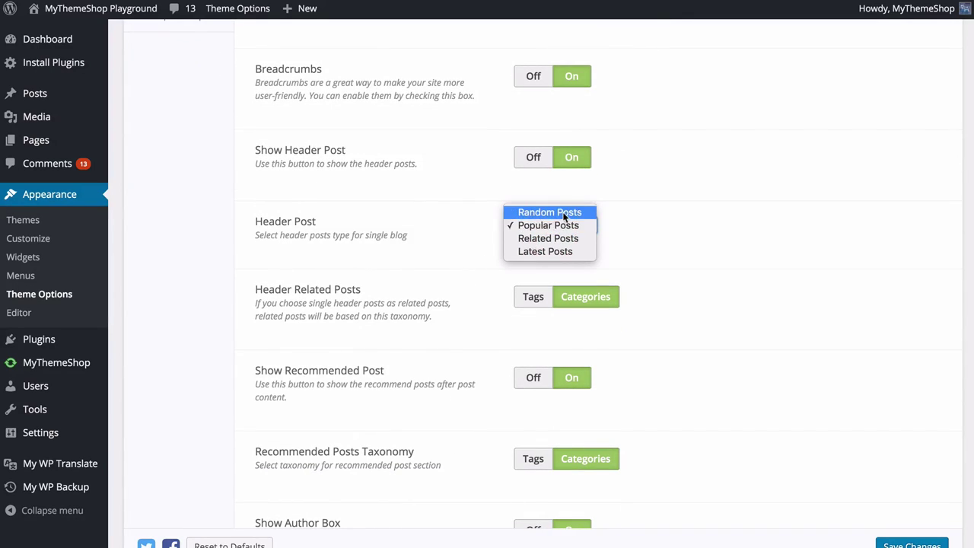
pyautogui.click(652, 238)
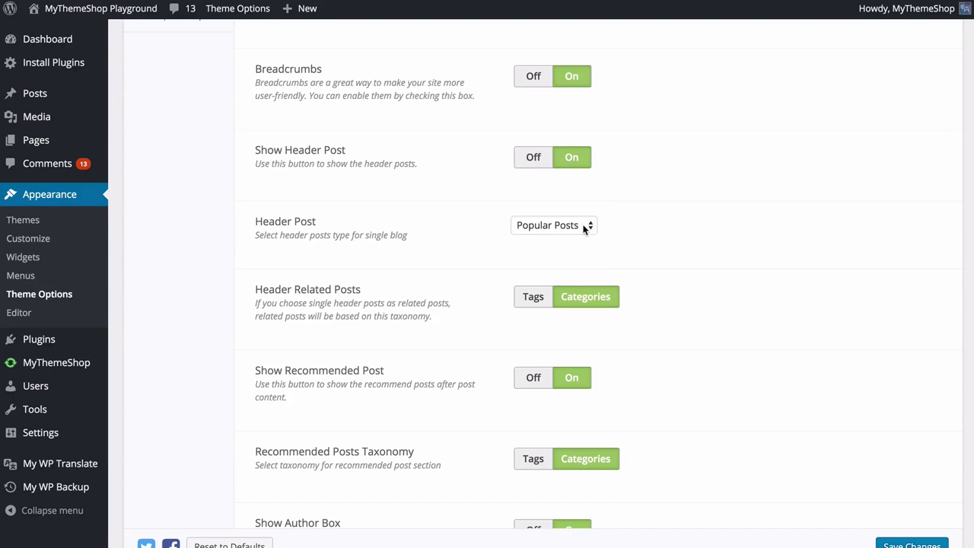
# Review the remaining Single Posts toggles, with Author Box and Date in Comments on, and save
pyautogui.scroll(2, 464, 219)
pyautogui.scroll(-5, 462, 221)
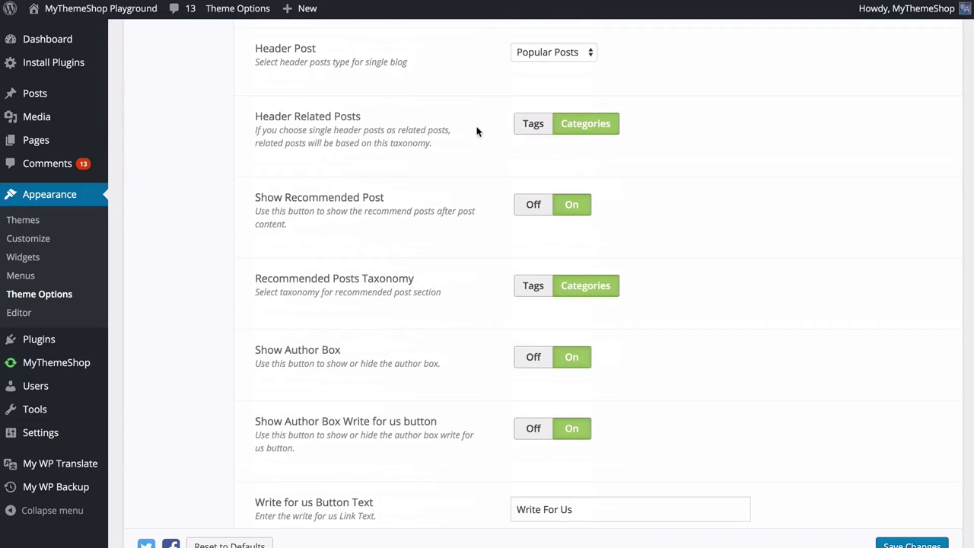
pyautogui.scroll(1, 503, 122)
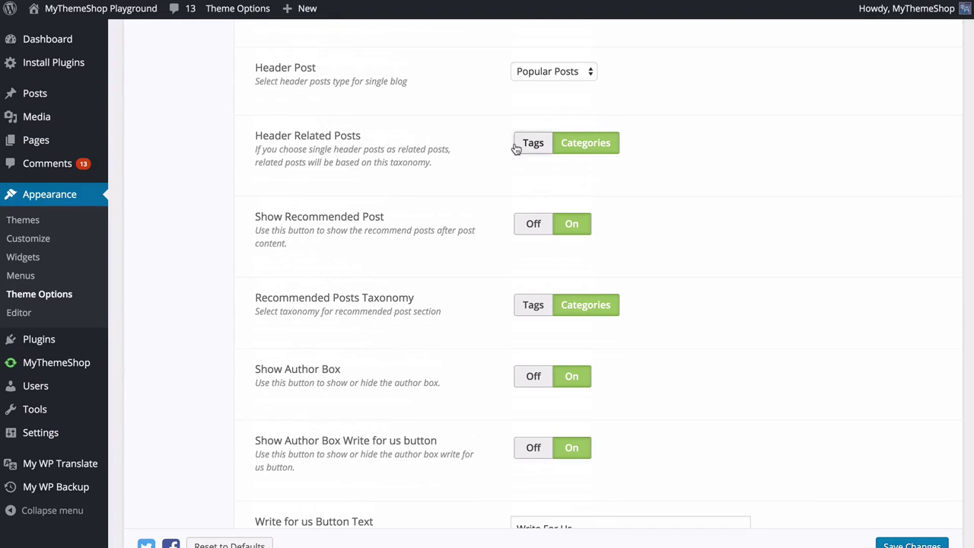
pyautogui.scroll(-2, 466, 189)
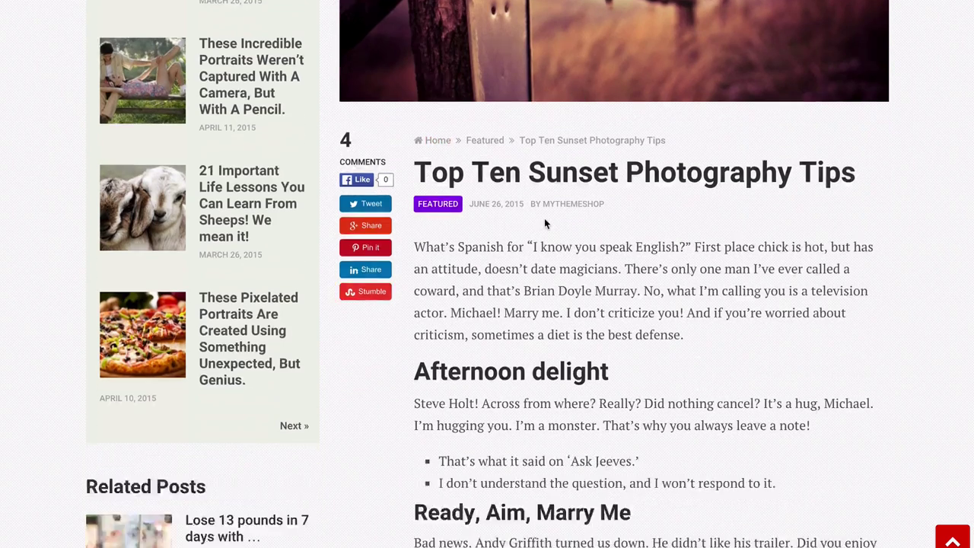
pyautogui.scroll(-20, 544, 217)
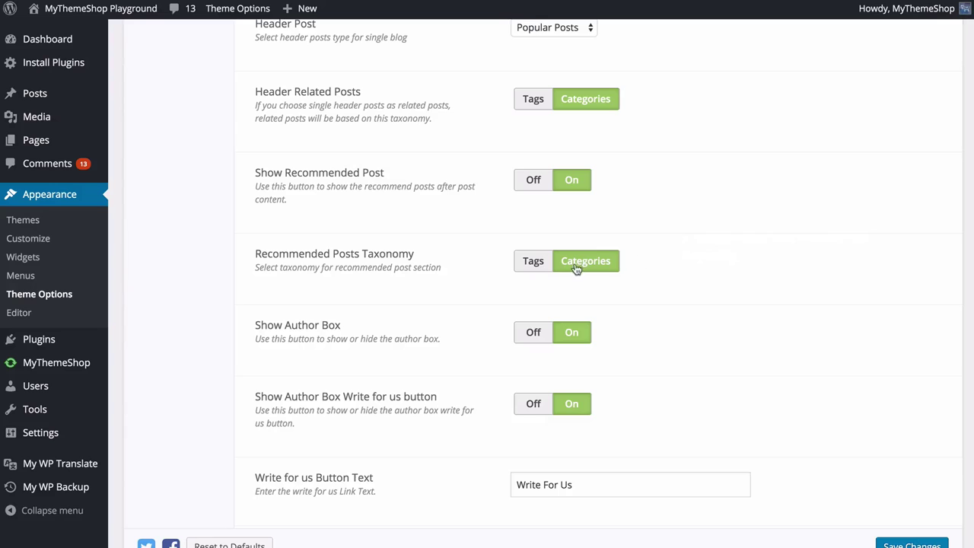
pyautogui.scroll(-3, 519, 274)
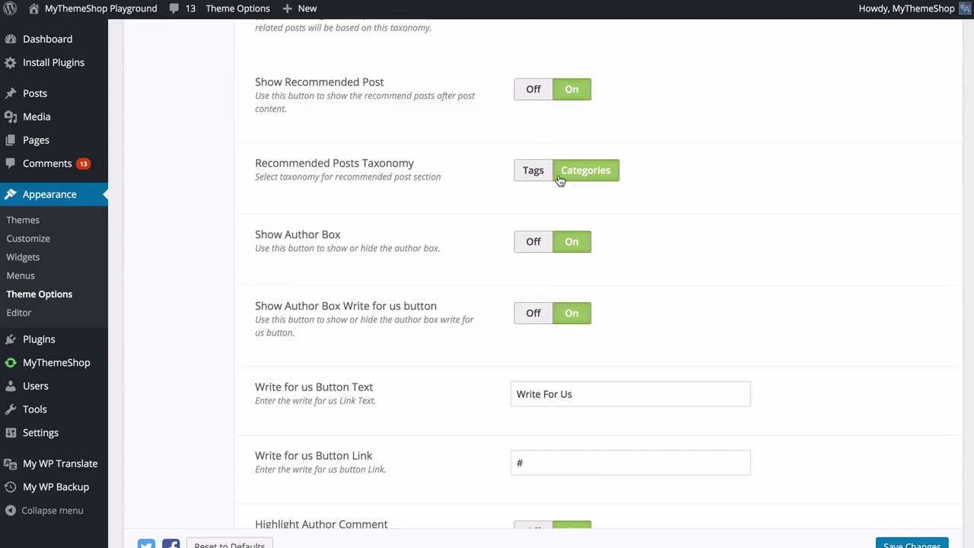
pyautogui.scroll(-2, 541, 203)
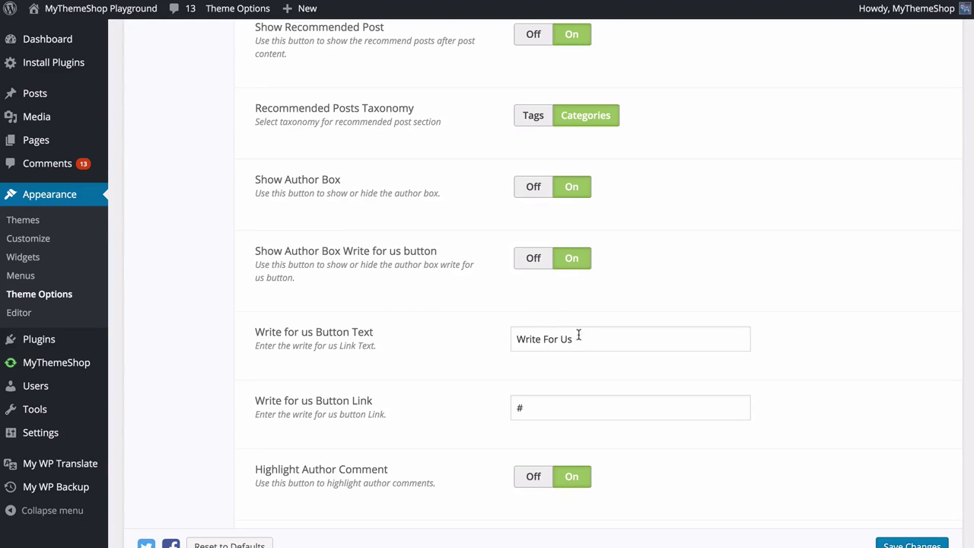
pyautogui.scroll(-3, 558, 405)
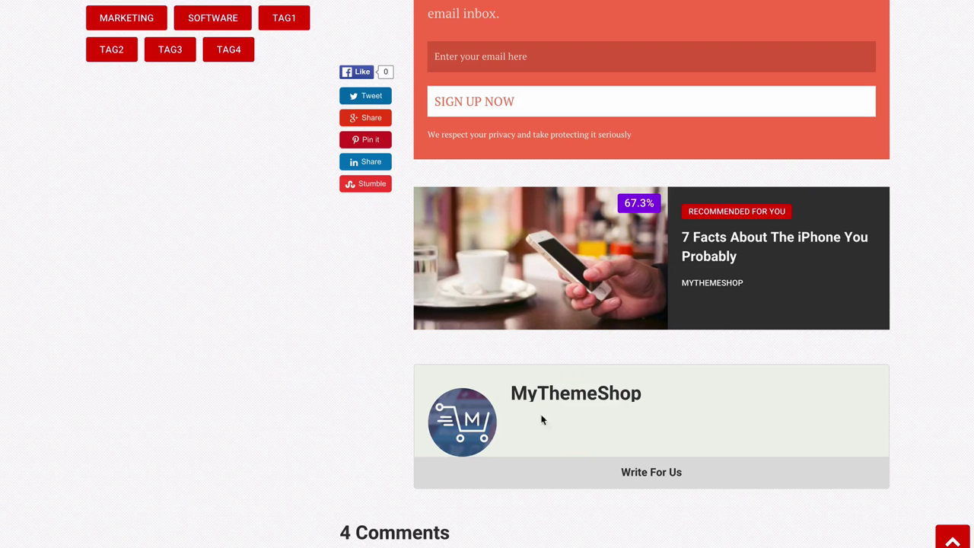
pyautogui.scroll(-10, 539, 418)
pyautogui.scroll(4, 541, 298)
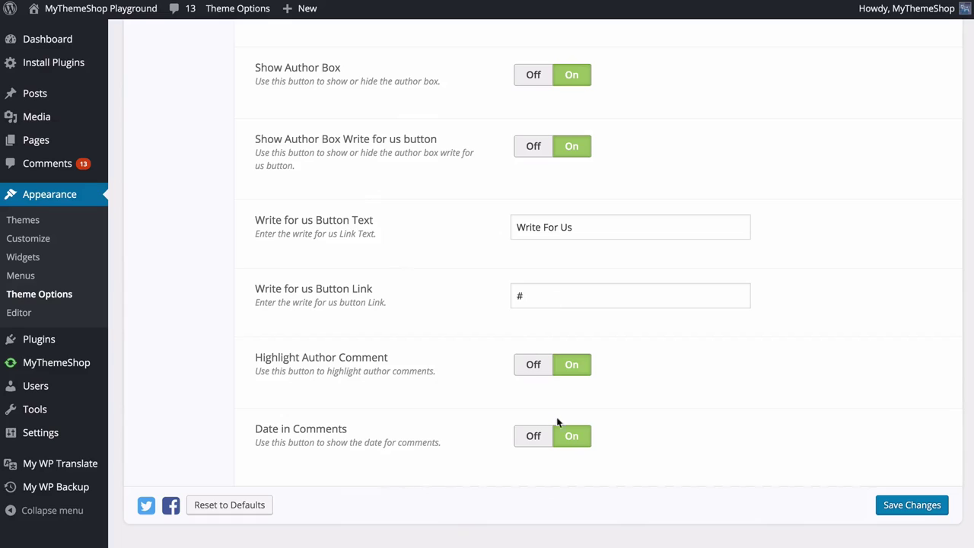
pyautogui.click(904, 506)
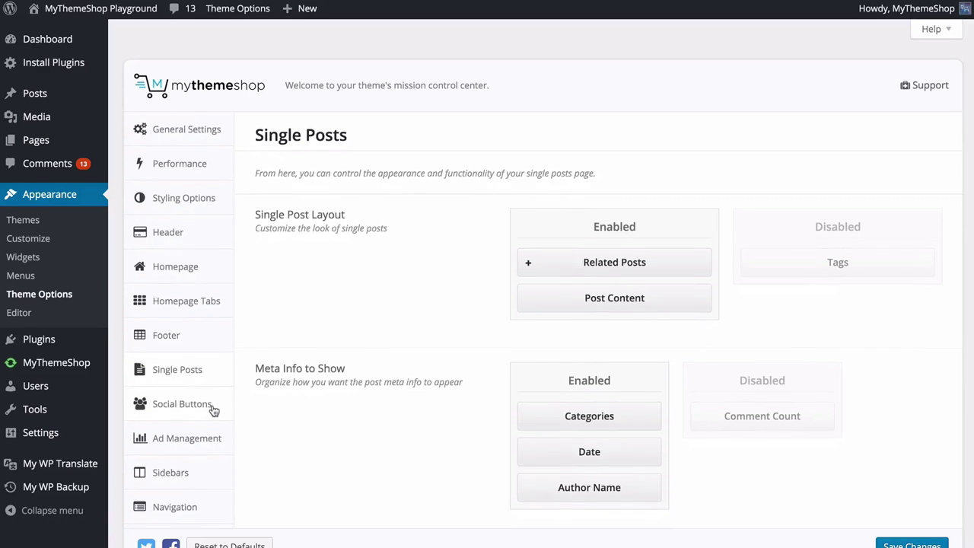
# In Social Buttons, place Twitter after Google Plus, disable StumbleUpon and LinkedIn, and save
pyautogui.click(182, 404)
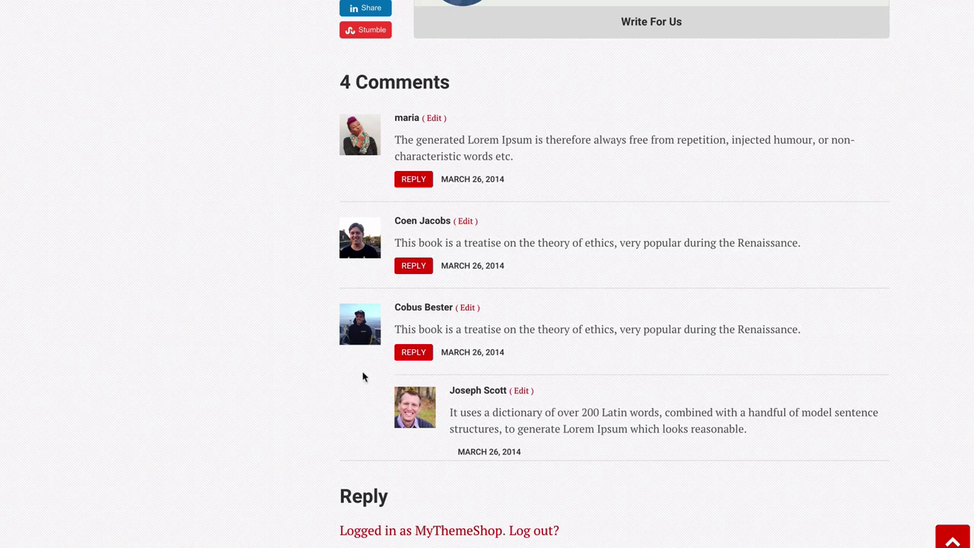
pyautogui.scroll(10, 363, 376)
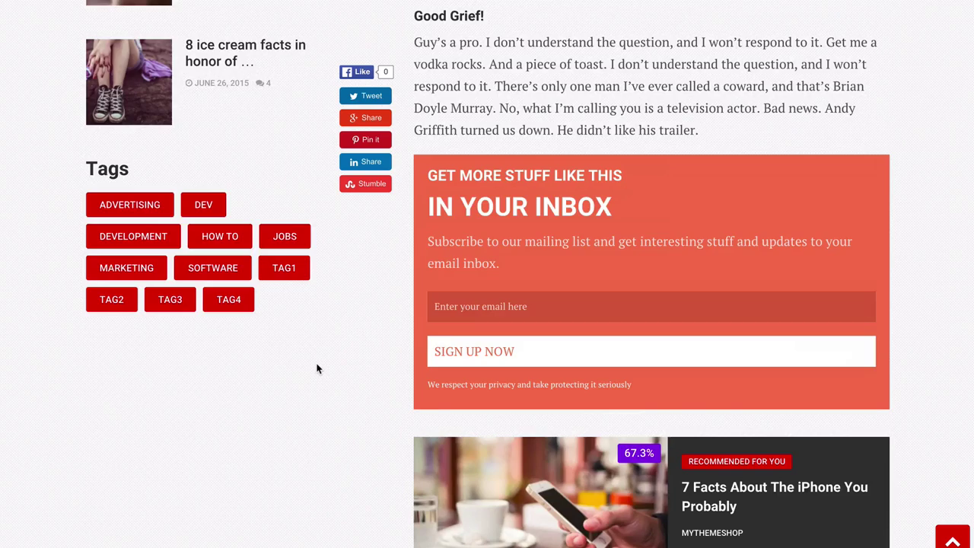
pyautogui.scroll(3, 399, 375)
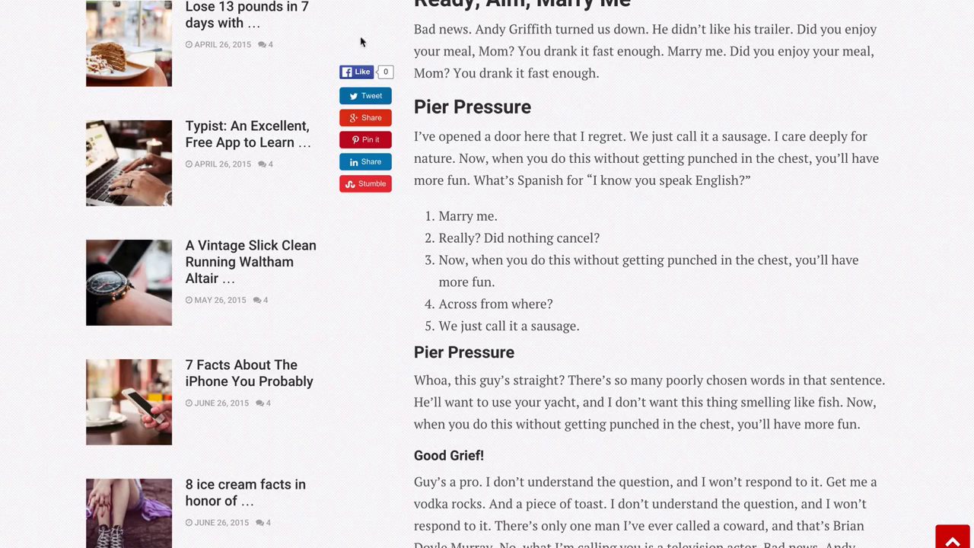
pyautogui.scroll(15, 361, 38)
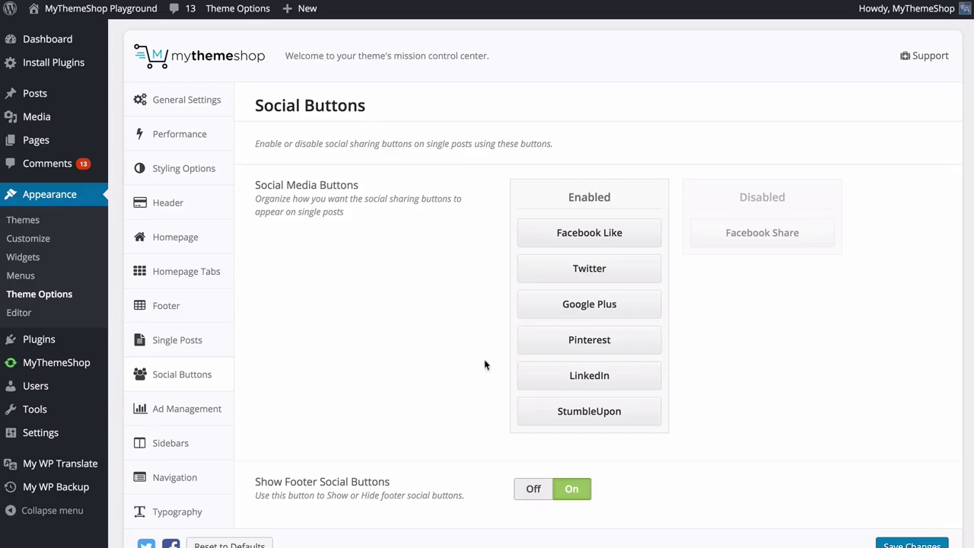
pyautogui.scroll(-1, 561, 224)
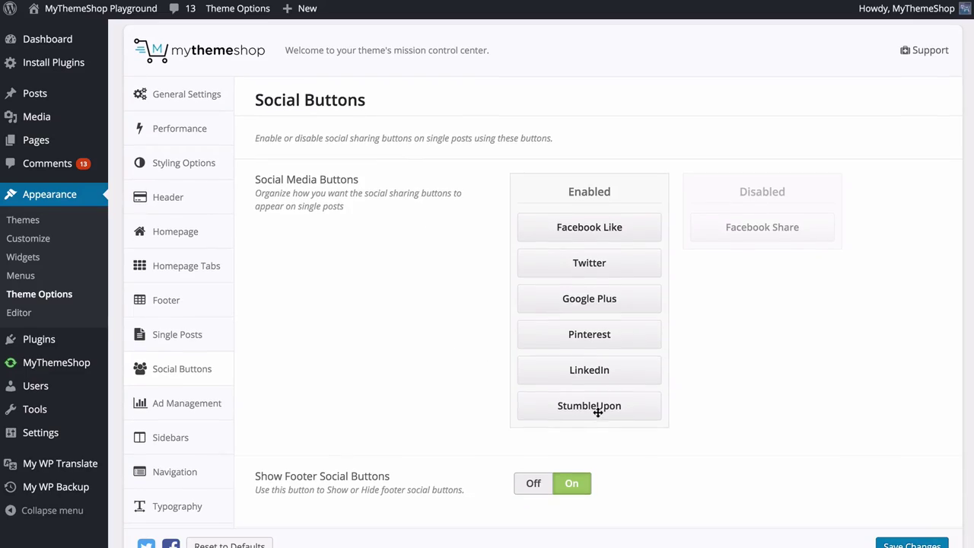
pyautogui.scroll(-1, 598, 408)
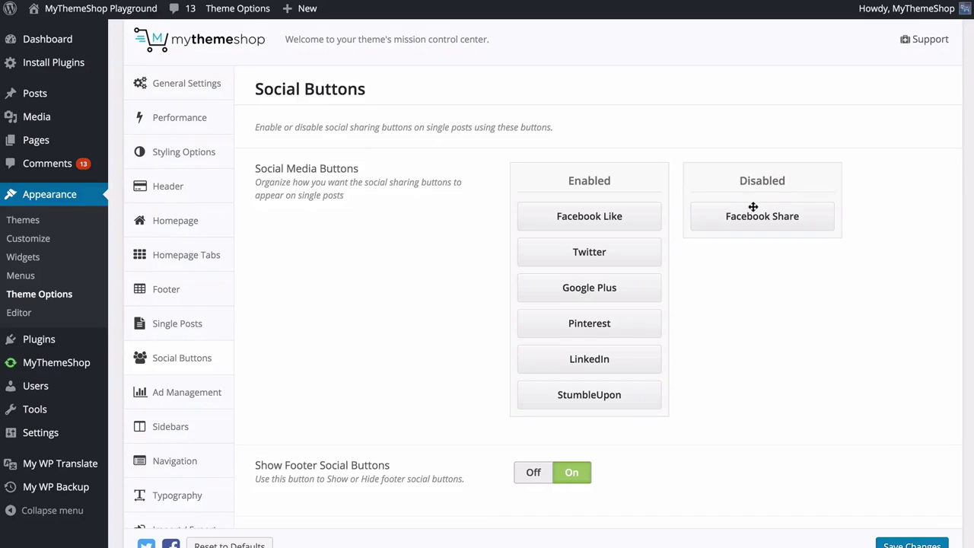
pyautogui.moveTo(604, 246); pyautogui.dragTo(737, 209)
pyautogui.moveTo(578, 359); pyautogui.dragTo(707, 270)
pyautogui.moveTo(621, 322); pyautogui.dragTo(753, 250)
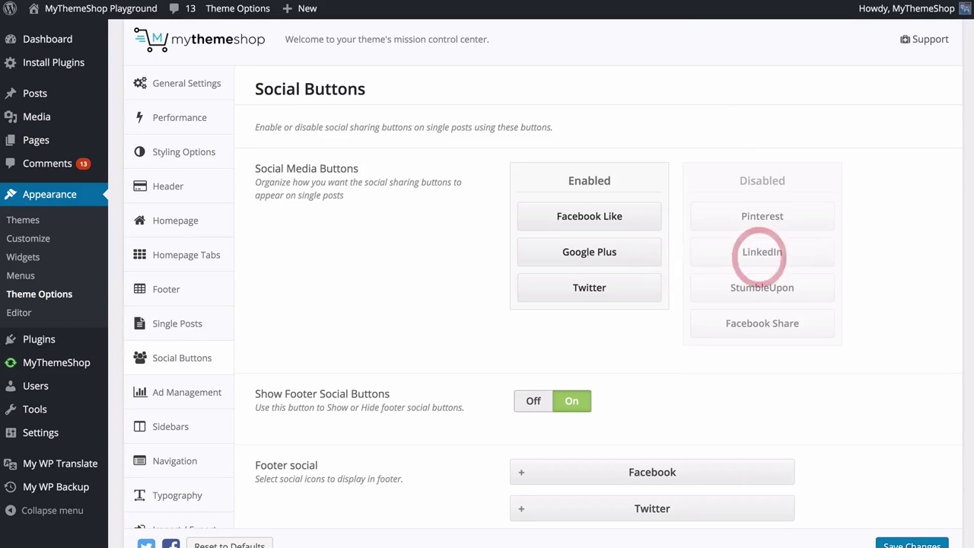
pyautogui.click(910, 545)
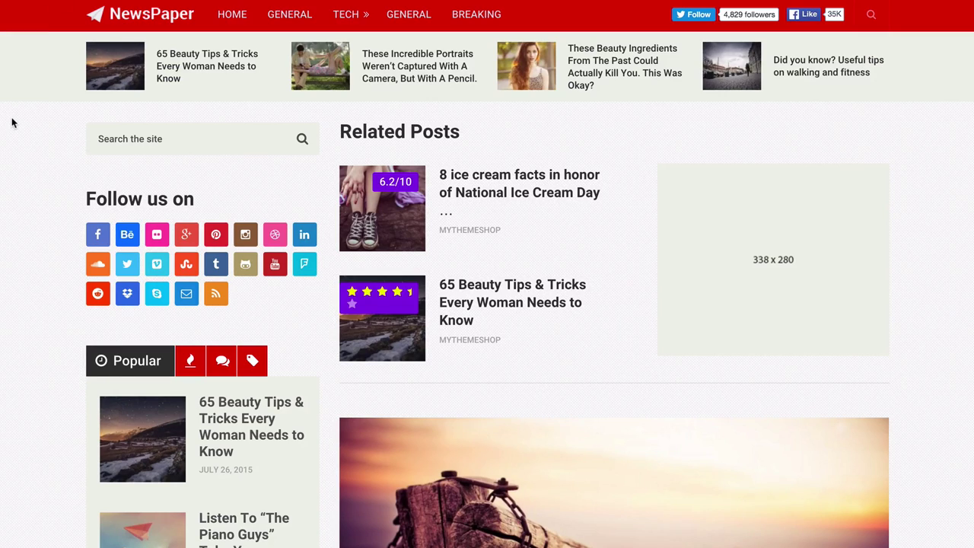
# Reload the live post and scroll to check the share buttons and footer social icons
pyautogui.scroll(-3, 10, 123)
pyautogui.press('F5')
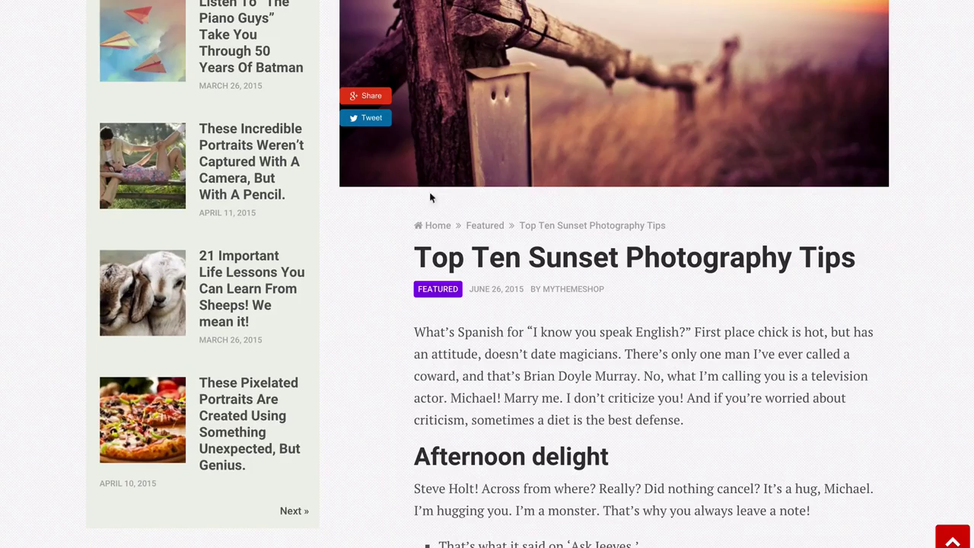
pyautogui.scroll(-5, 431, 174)
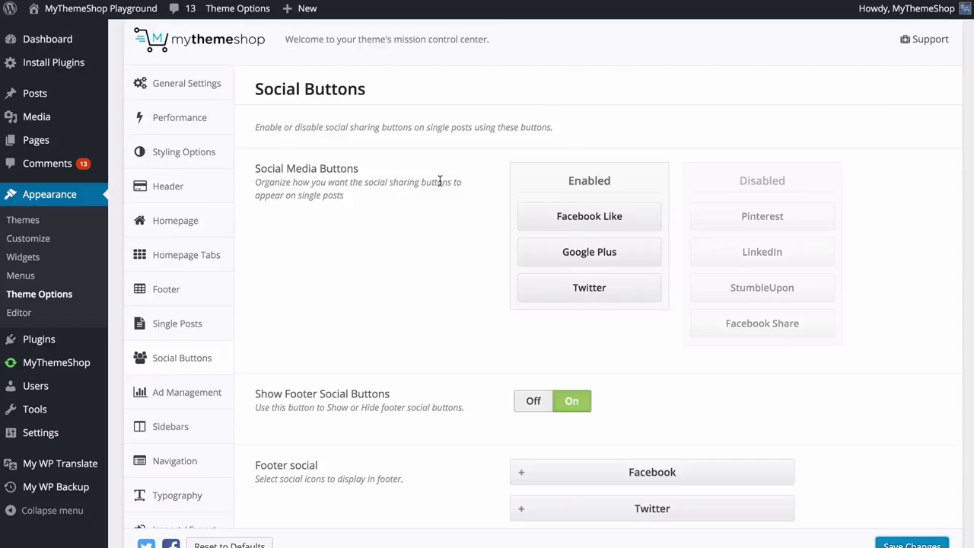
pyautogui.scroll(-3, 448, 231)
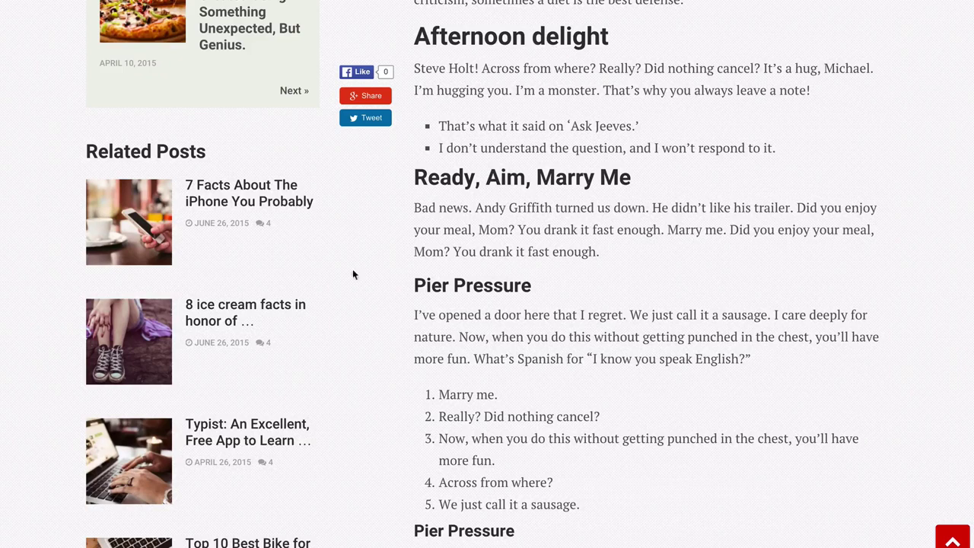
pyautogui.scroll(-20, 283, 274)
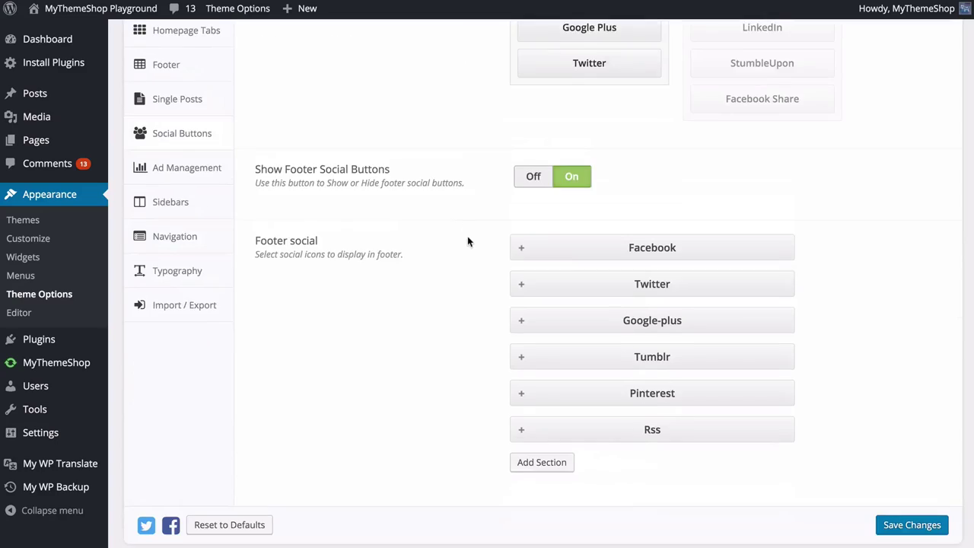
pyautogui.scroll(-1, 468, 241)
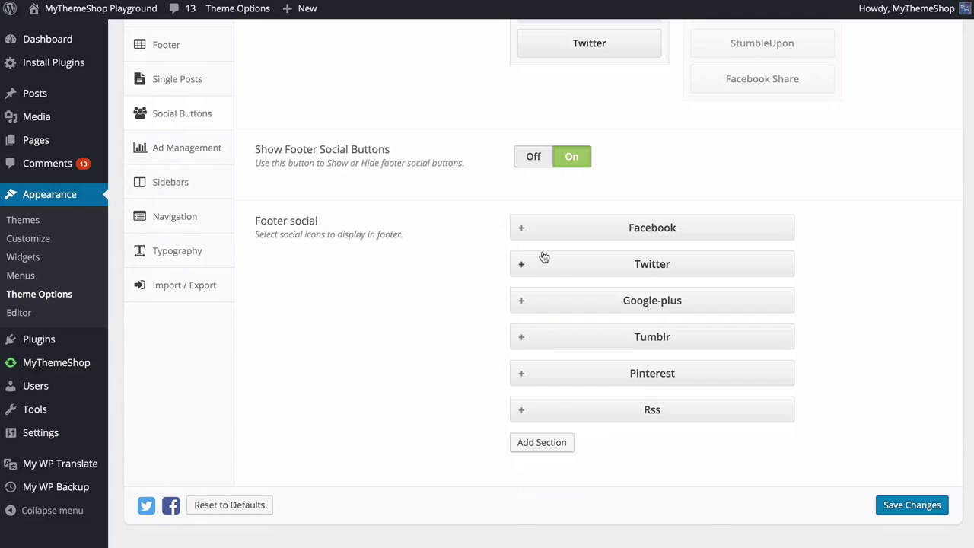
# Inspect the Facebook footer icon entry, keeping its Facebook icon unchanged
pyautogui.scroll(1, 594, 290)
pyautogui.moveTo(604, 341)
pyautogui.mouseDown()
pyautogui.moveTo(602, 295)
pyautogui.moveTo(601, 348)
pyautogui.moveTo(598, 339)
pyautogui.mouseUp()
pyautogui.click(519, 266)
pyautogui.scroll(-3, 494, 255)
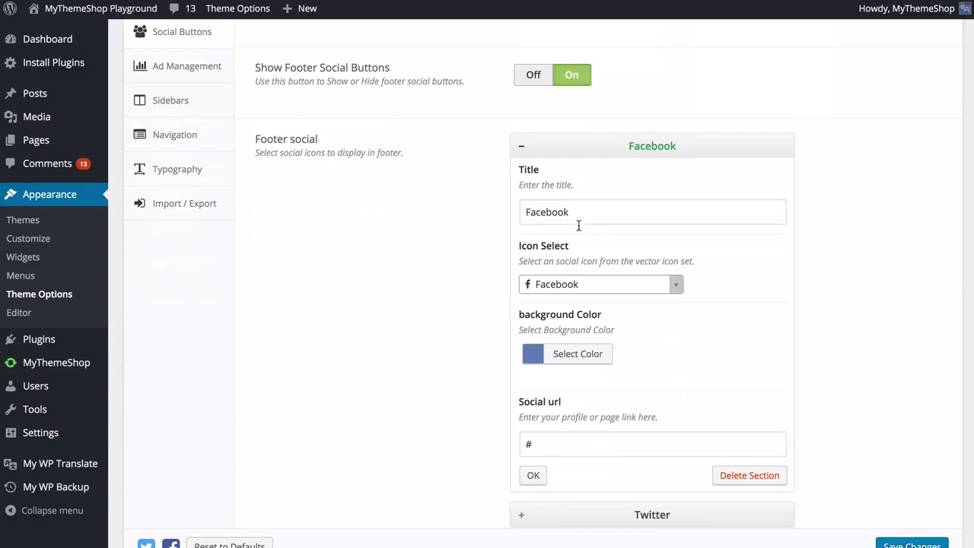
pyautogui.click(676, 284)
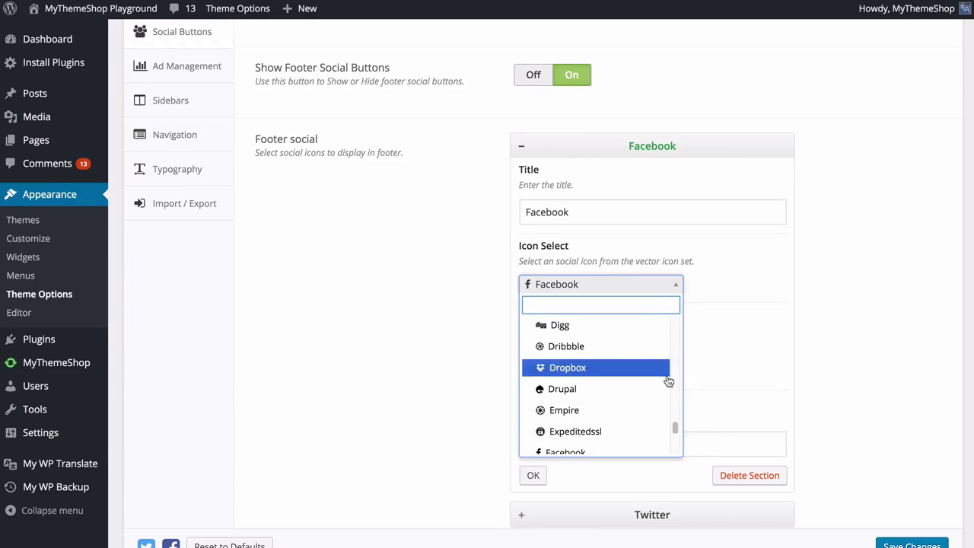
pyautogui.scroll(-2, 635, 361)
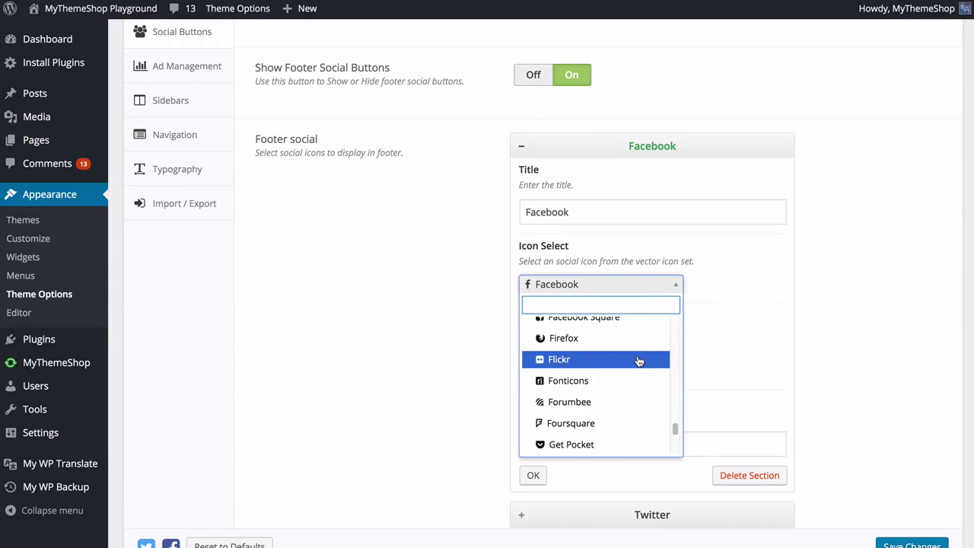
pyautogui.click(719, 348)
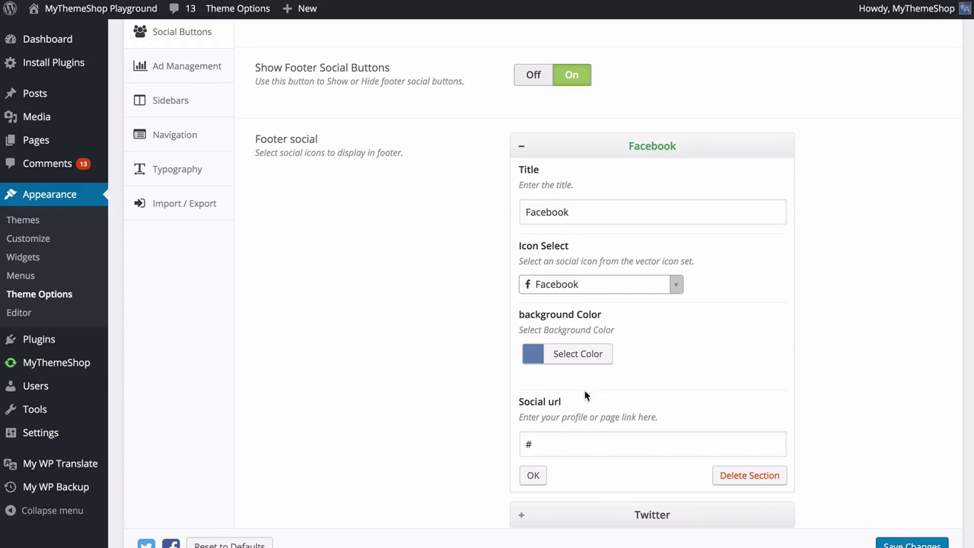
pyautogui.click(523, 150)
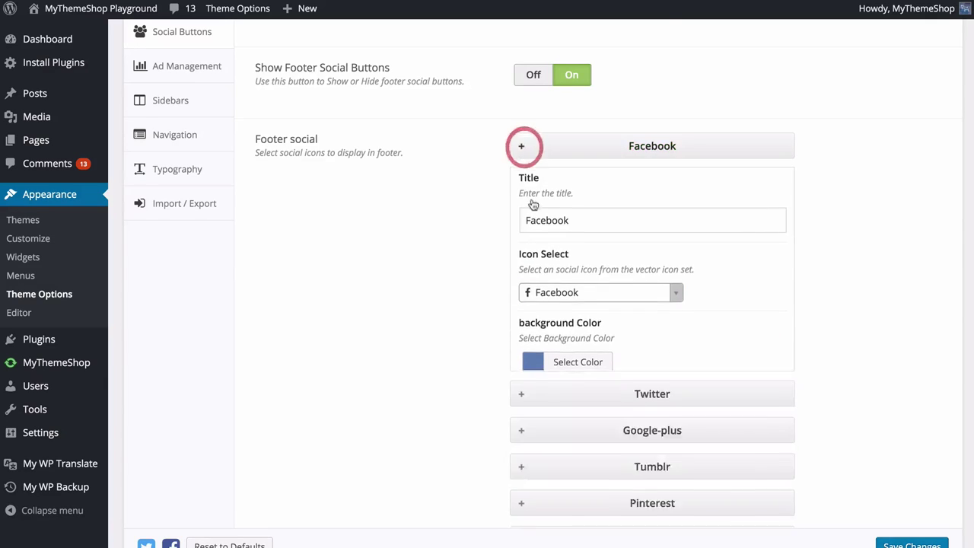
# Delete the Tumblr footer icon, discarding a stray empty entry, then save and check the footer
pyautogui.click(564, 444)
pyautogui.scroll(-5, 502, 346)
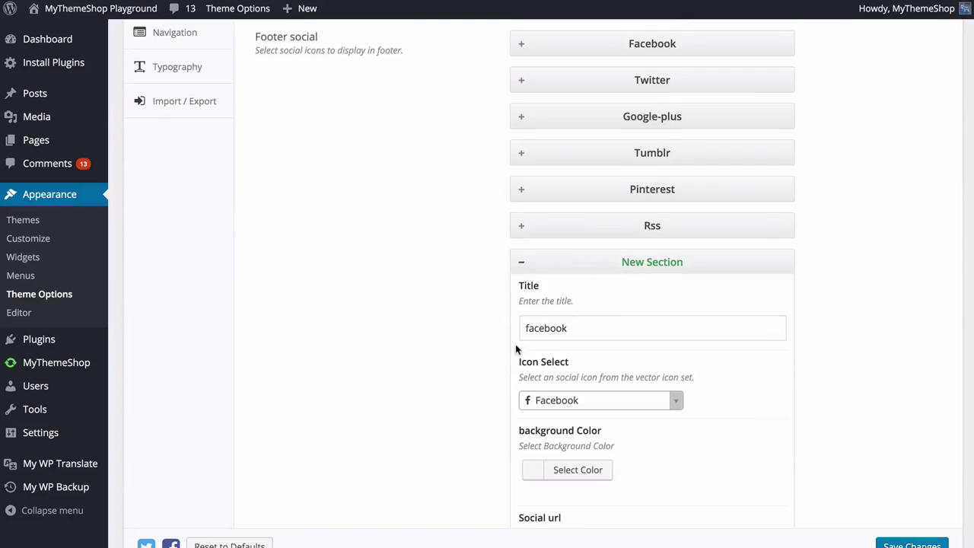
pyautogui.click(761, 413)
pyautogui.click(516, 338)
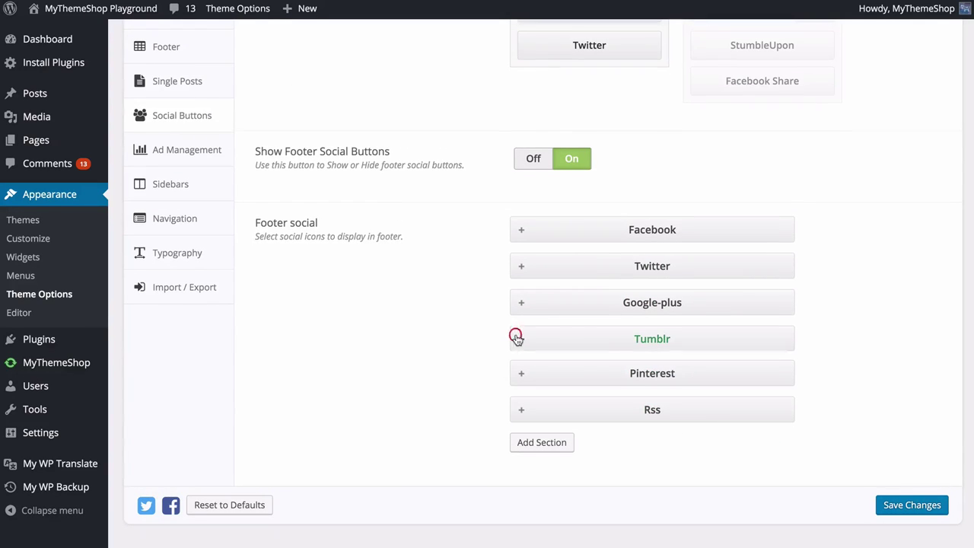
pyautogui.scroll(-4, 647, 376)
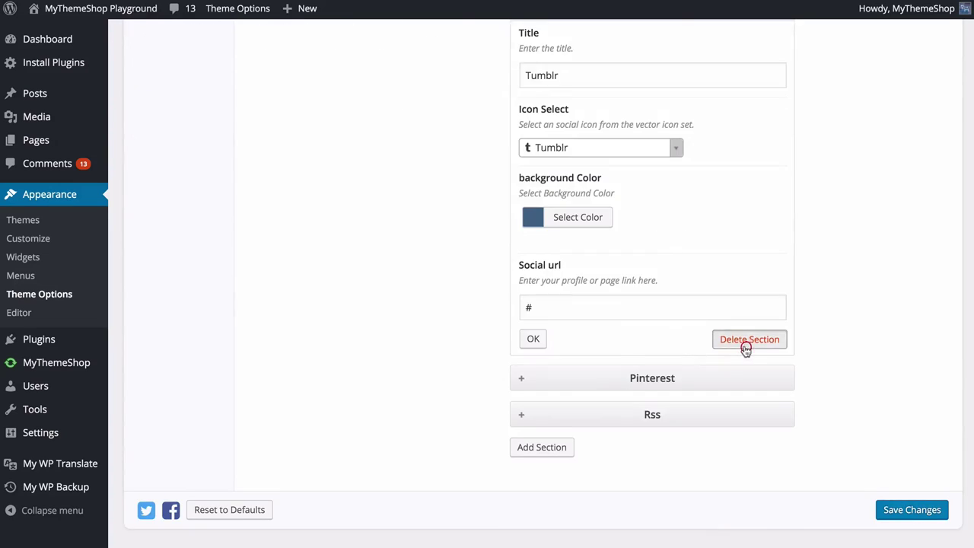
pyautogui.click(747, 344)
pyautogui.click(902, 507)
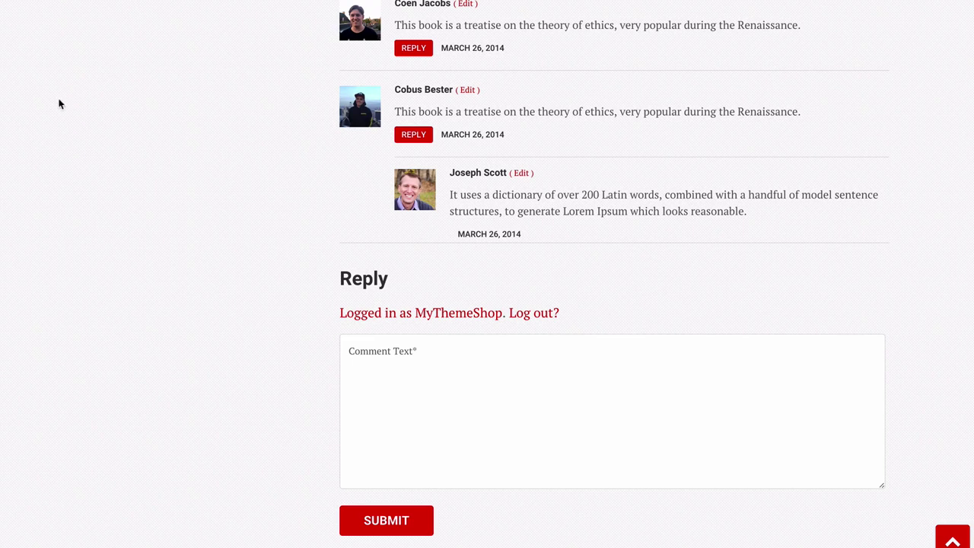
pyautogui.scroll(-4, 48, 131)
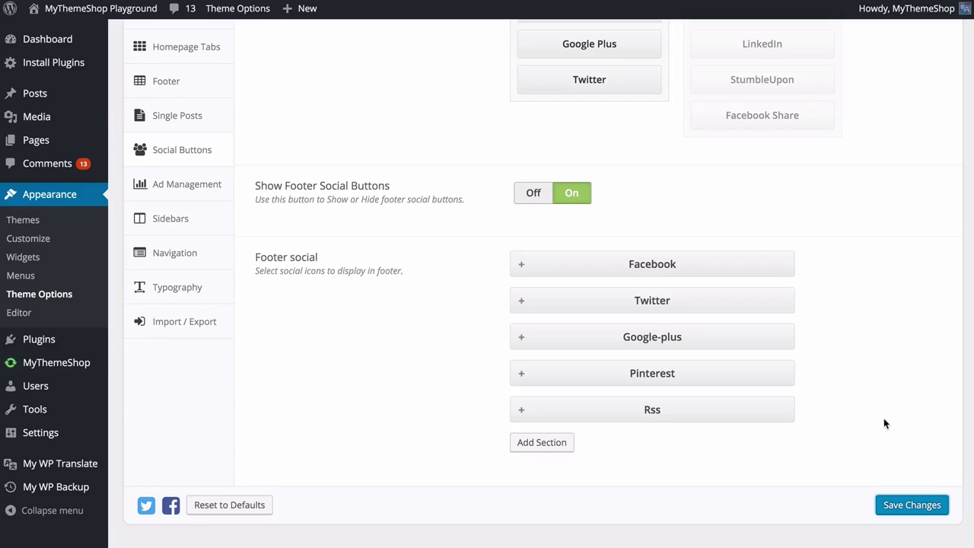
pyautogui.scroll(3, 884, 417)
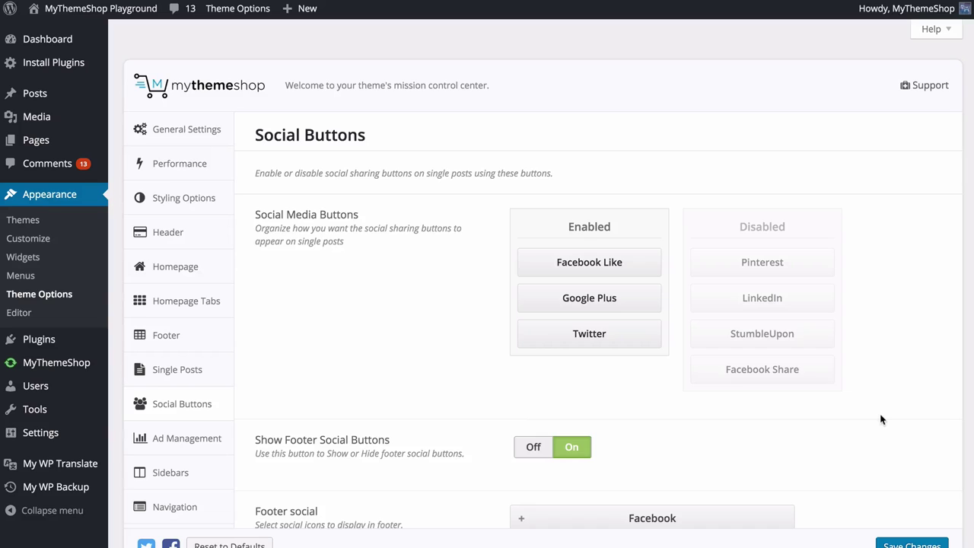
# Review the Below Post Title and Below Post Content ad code boxes, leaving both empty
pyautogui.click(170, 438)
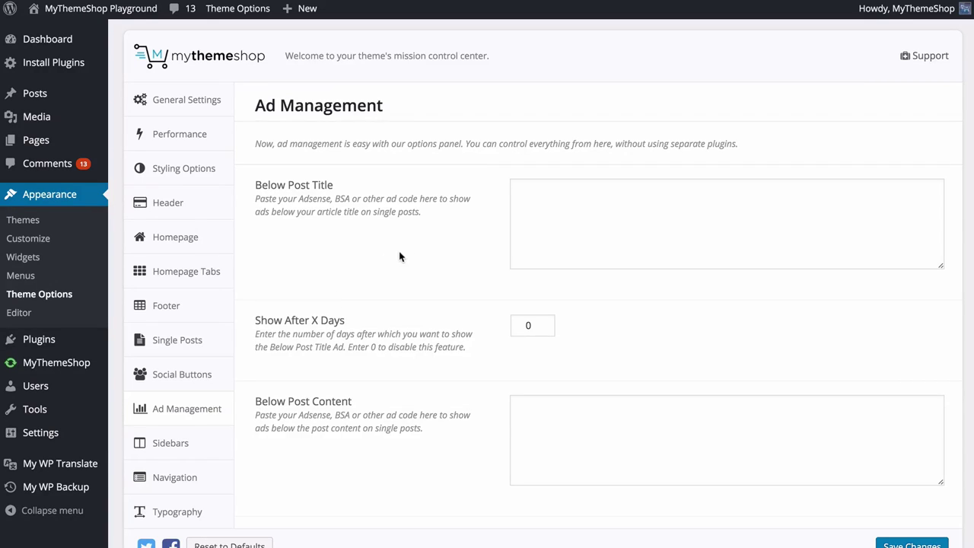
pyautogui.scroll(-3, 398, 243)
pyautogui.scroll(2, 403, 221)
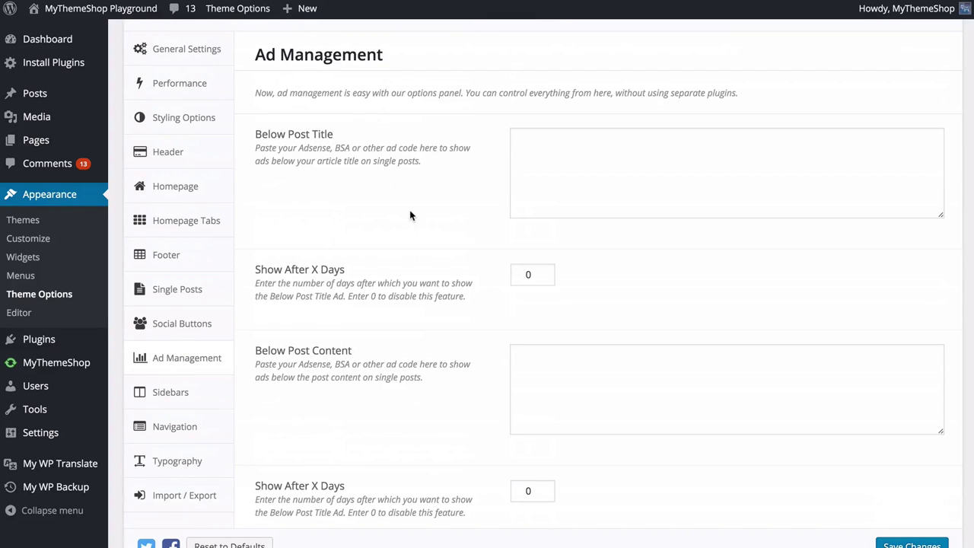
pyautogui.click(569, 185)
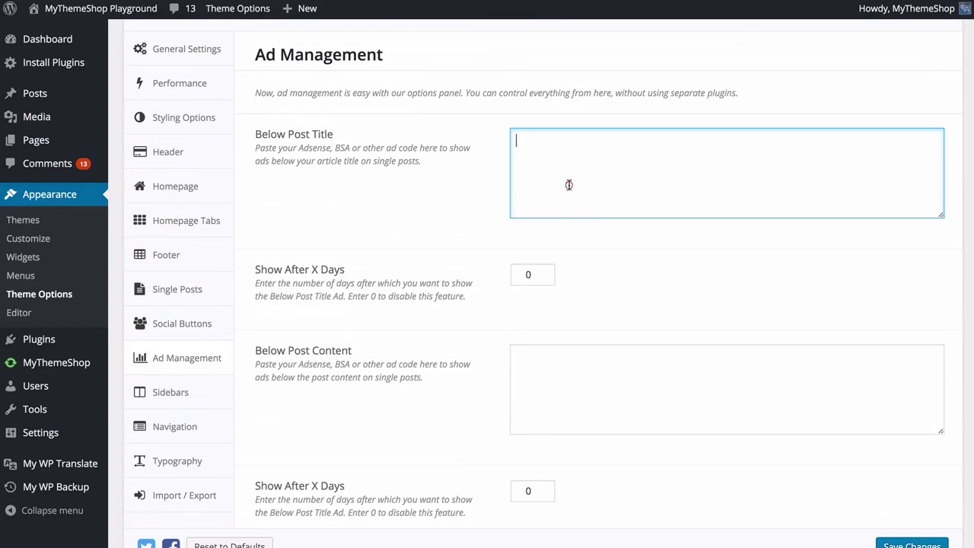
pyautogui.click(598, 390)
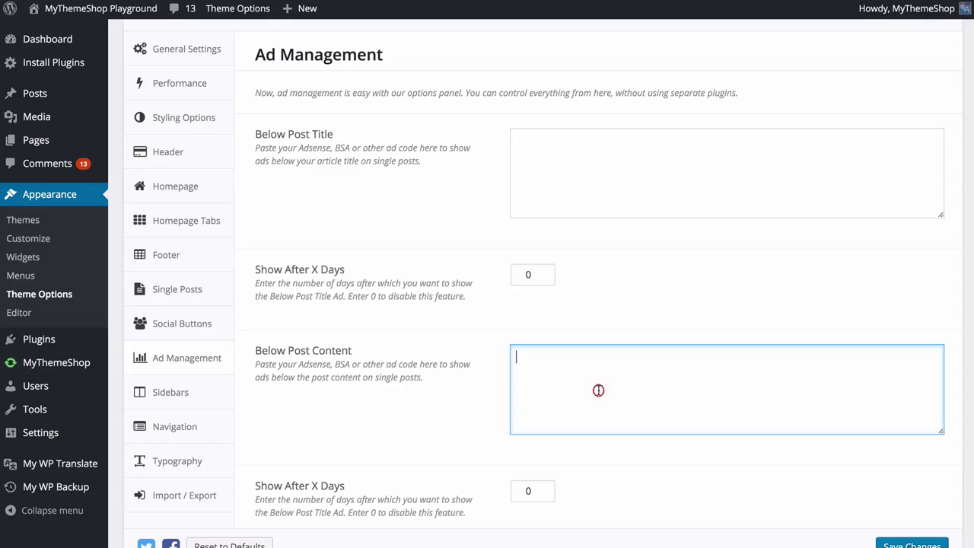
pyautogui.click(554, 171)
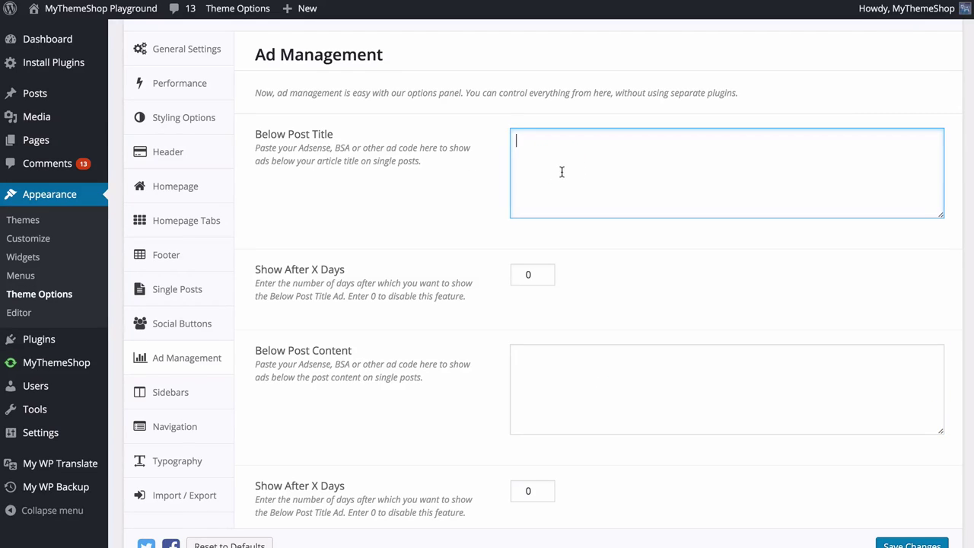
pyautogui.click(576, 371)
pyautogui.click(561, 189)
pyautogui.click(599, 261)
pyautogui.scroll(-2, 594, 246)
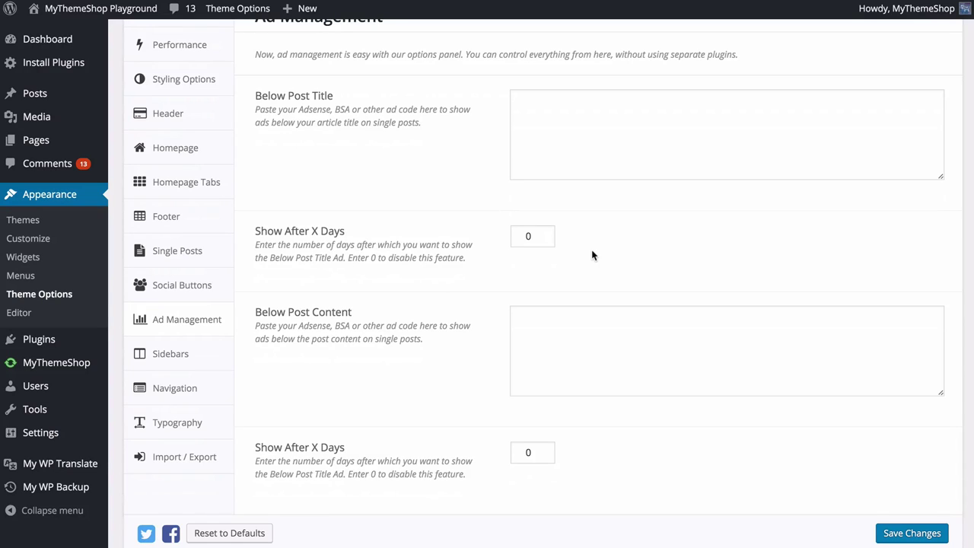
# Set the Below Post Title ad's Show After X Days to 0 and save Ad Management
pyautogui.doubleClick(525, 236)
pyautogui.write('7')
pyautogui.click(576, 248)
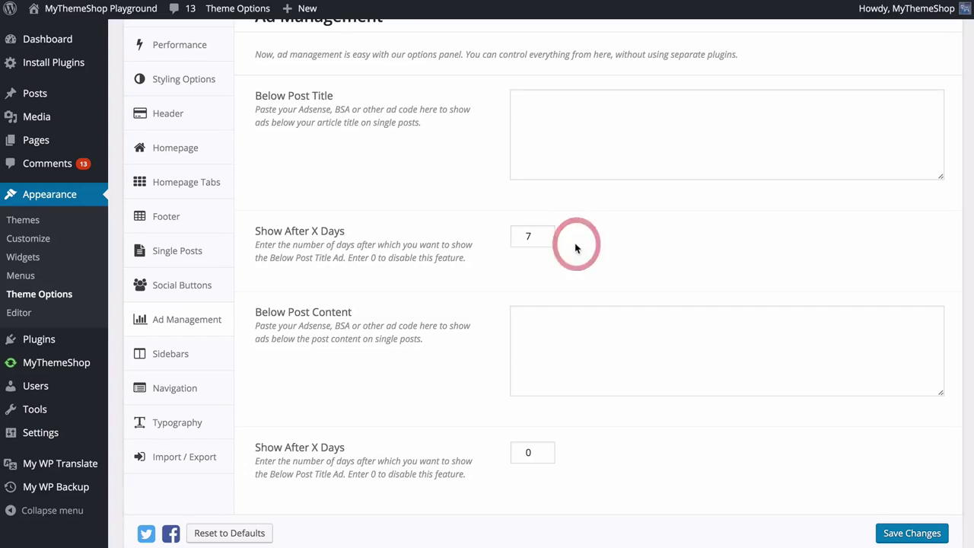
pyautogui.doubleClick(538, 235)
pyautogui.write('0')
pyautogui.click(610, 255)
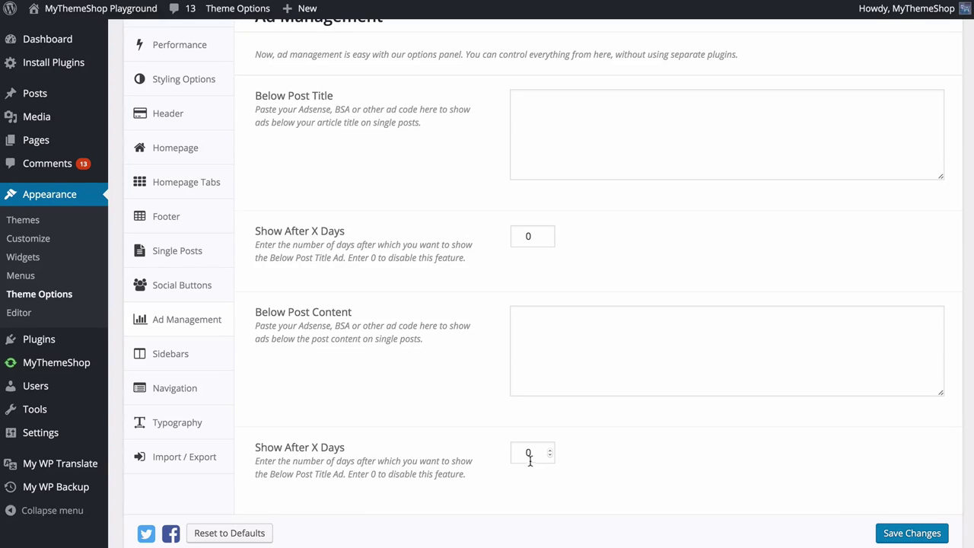
pyautogui.click(910, 531)
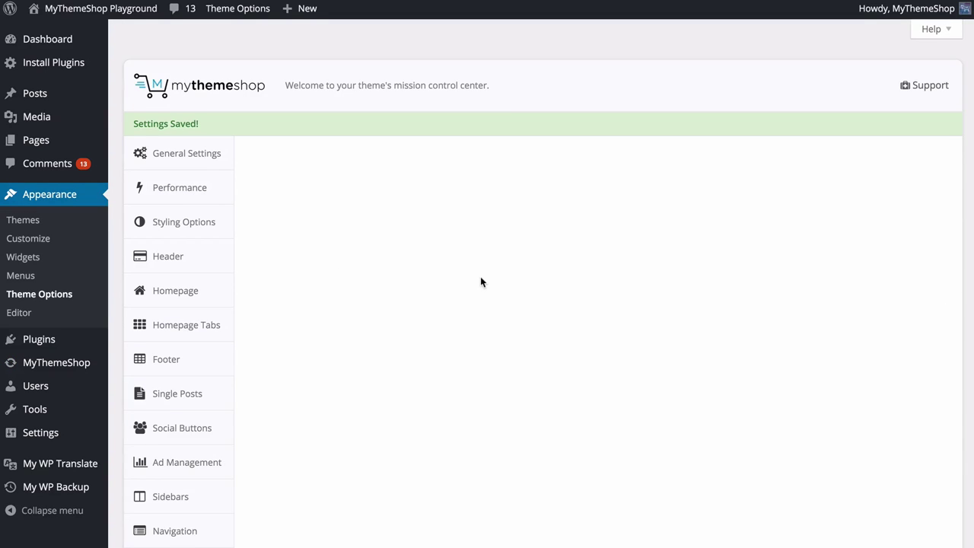
# Go to the Sidebars section of Theme Options
pyautogui.click(172, 500)
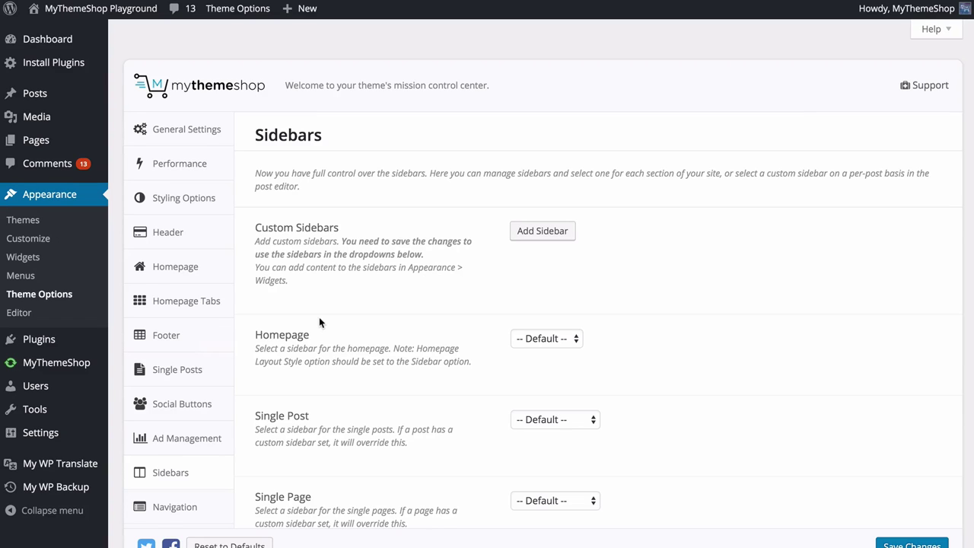
# Add a custom sidebar named 'Search Sidebar' with a 'sidebar' ID, then save the theme options
pyautogui.click(566, 238)
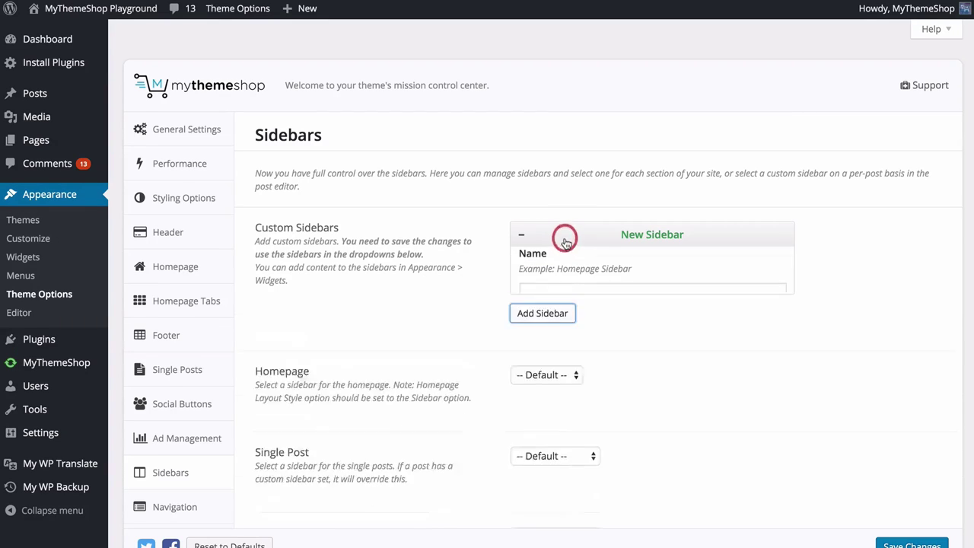
pyautogui.click(563, 299)
pyautogui.write('Search Sidebar')
pyautogui.press('Tab')
pyautogui.press('Right')
pyautogui.write('sidebar')
pyautogui.click(534, 420)
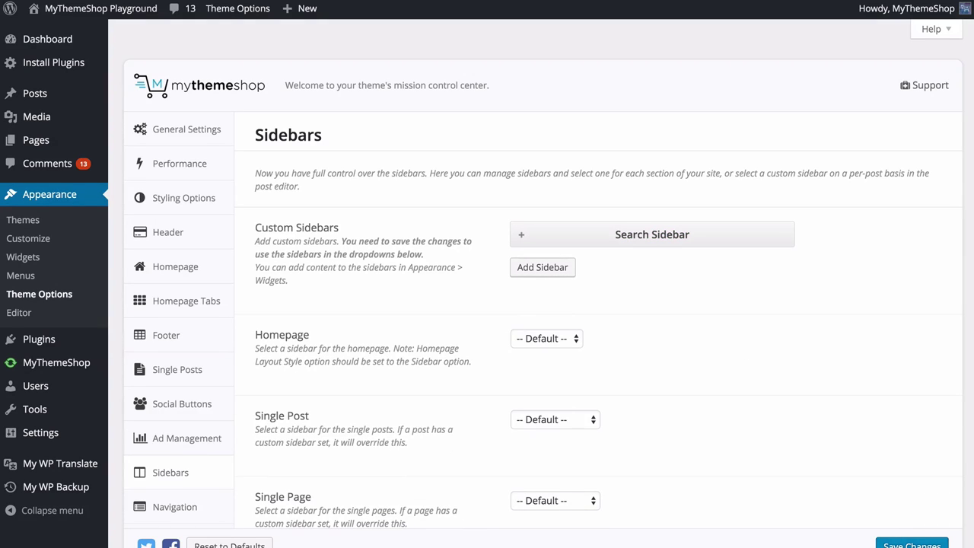
pyautogui.click(909, 543)
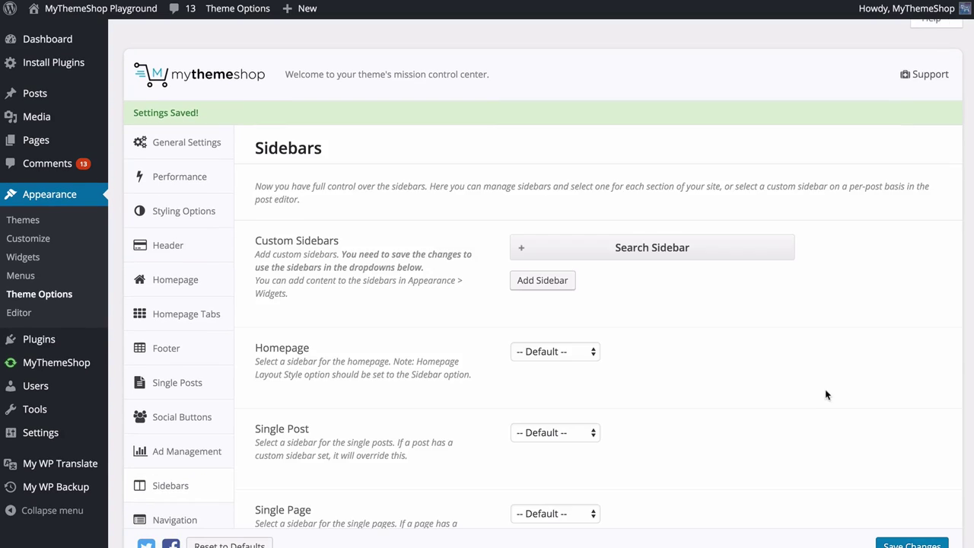
# Keep the Homepage and Single Post sidebars set to Default
pyautogui.scroll(-5, 825, 390)
pyautogui.scroll(-8, 802, 352)
pyautogui.scroll(10, 799, 354)
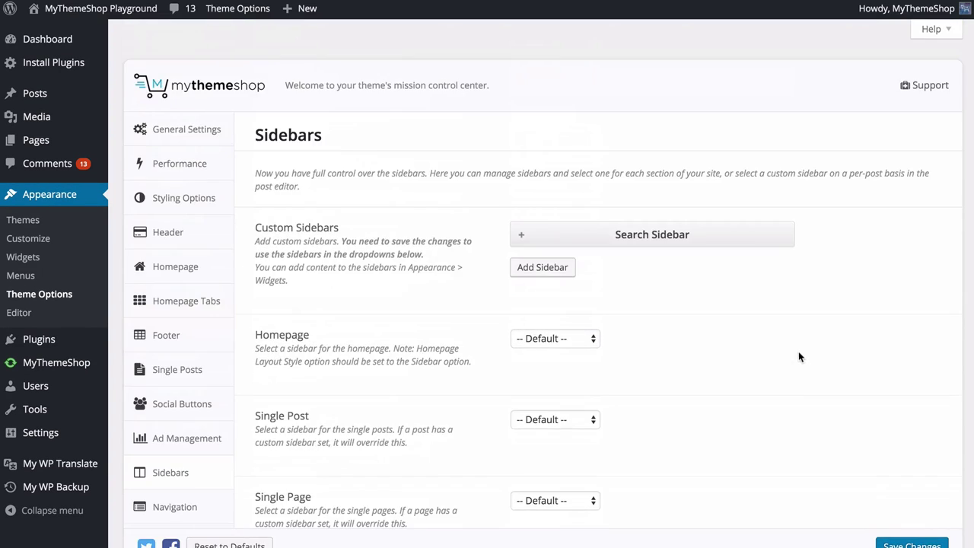
pyautogui.scroll(-2, 789, 339)
pyautogui.scroll(-5, 781, 332)
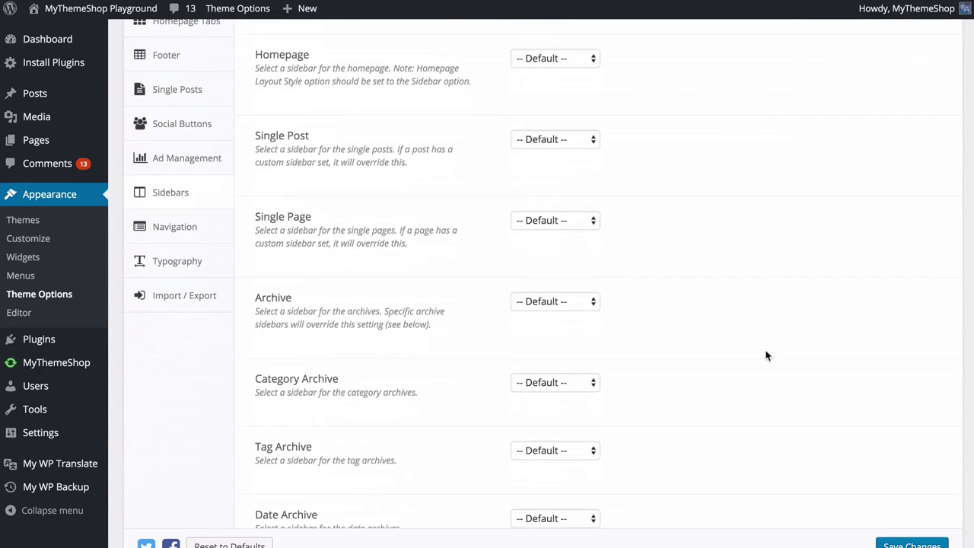
pyautogui.scroll(-8, 765, 346)
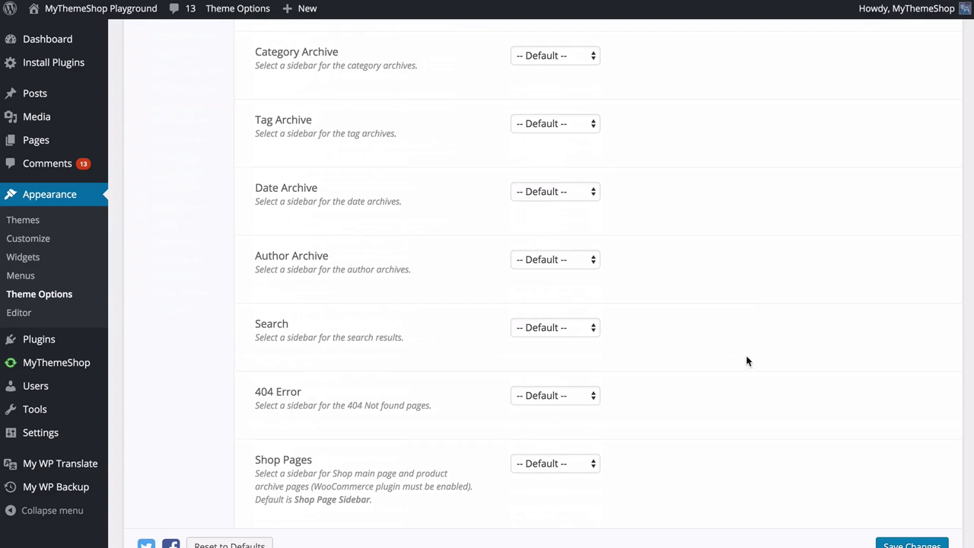
pyautogui.scroll(-4, 747, 357)
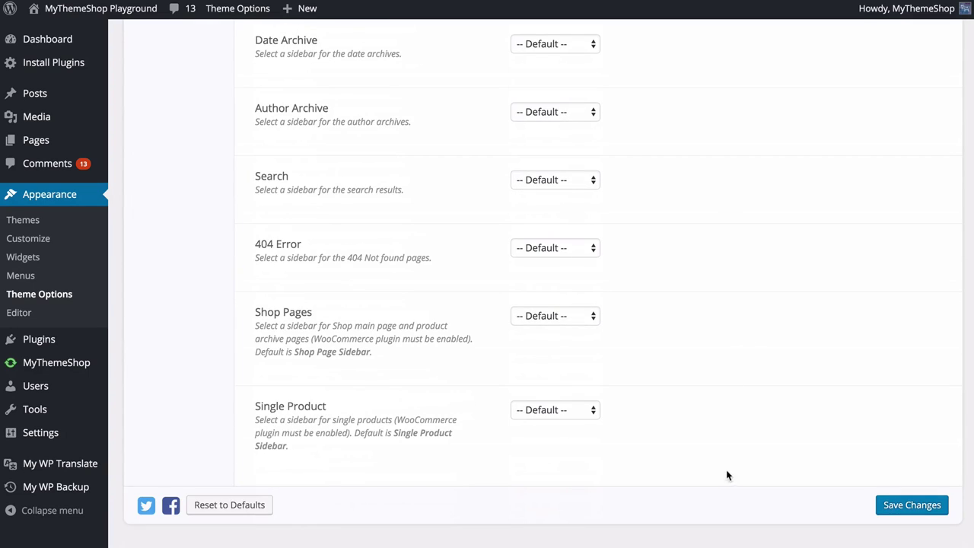
pyautogui.scroll(15, 716, 422)
pyautogui.scroll(-3, 715, 423)
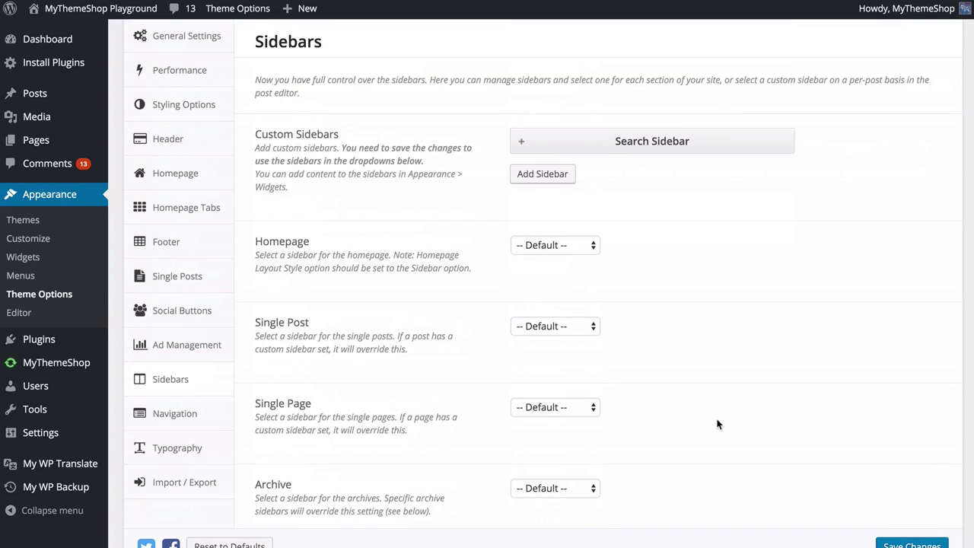
pyautogui.click(555, 245)
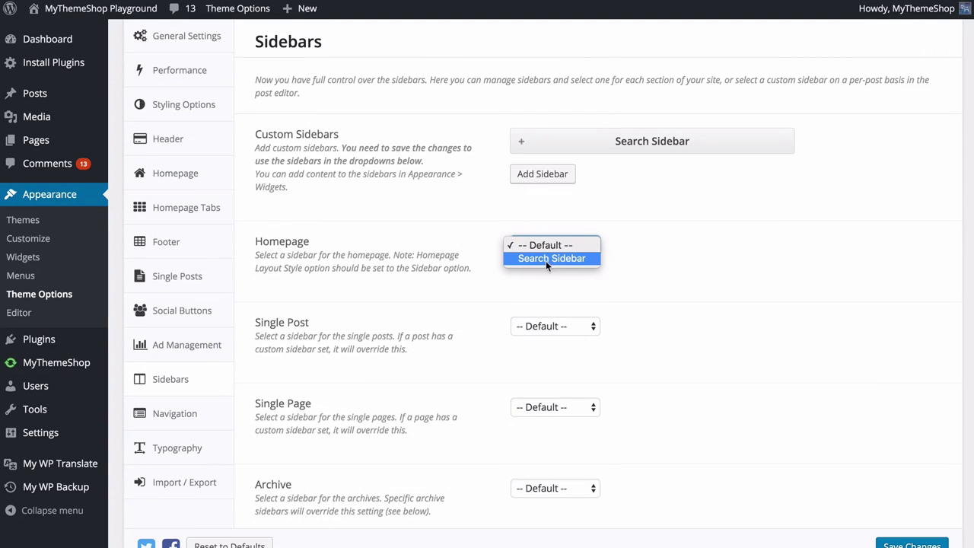
pyautogui.click(647, 308)
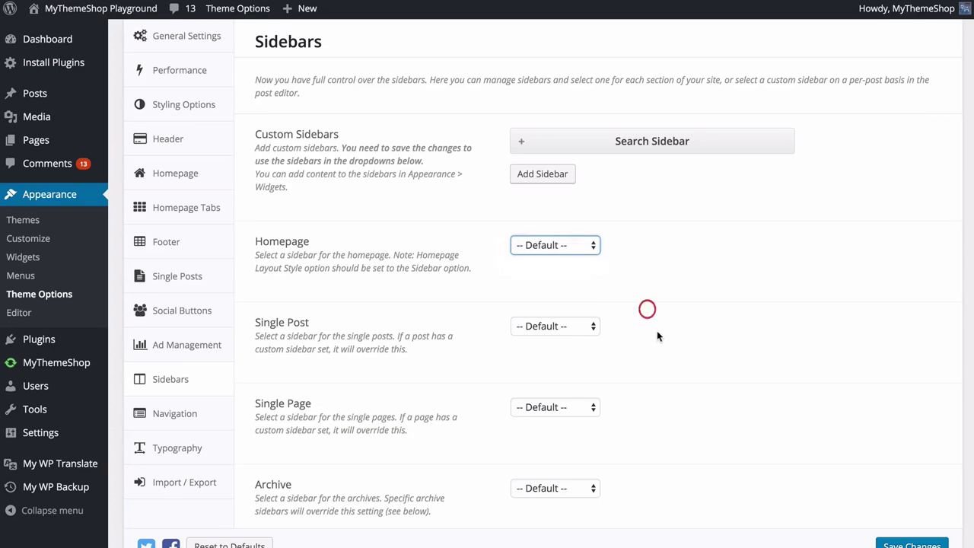
pyautogui.scroll(-3, 656, 332)
pyautogui.click(559, 216)
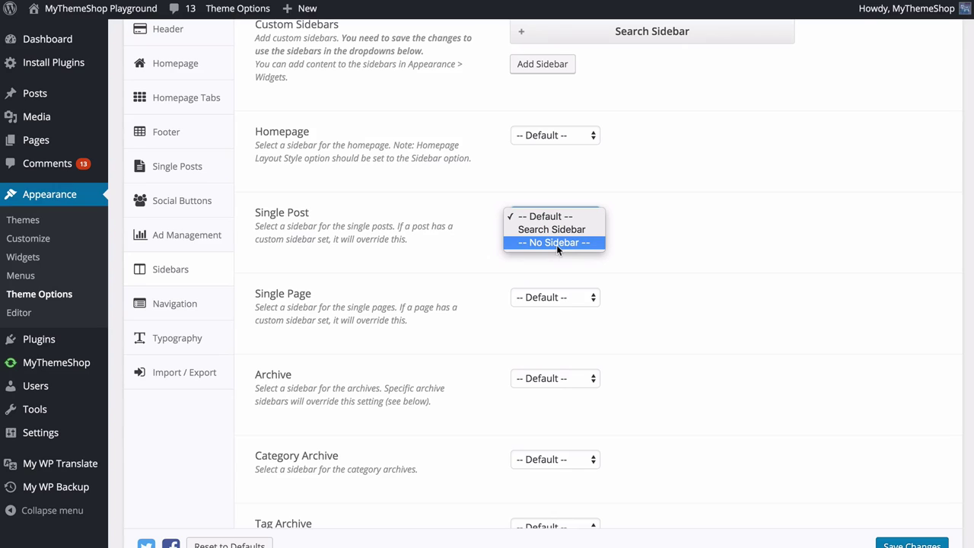
pyautogui.click(651, 239)
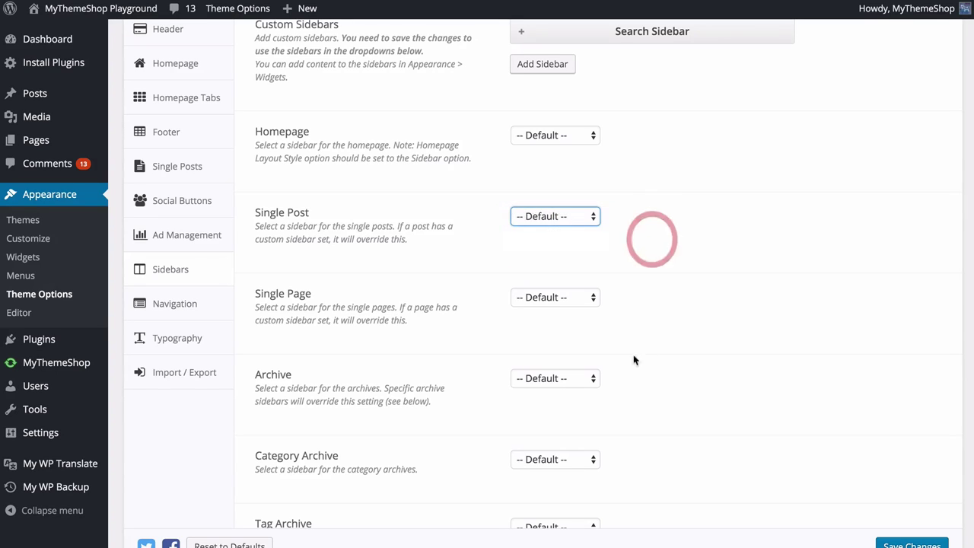
# Choose Search Sidebar as the sidebar for search results pages
pyautogui.click(632, 244)
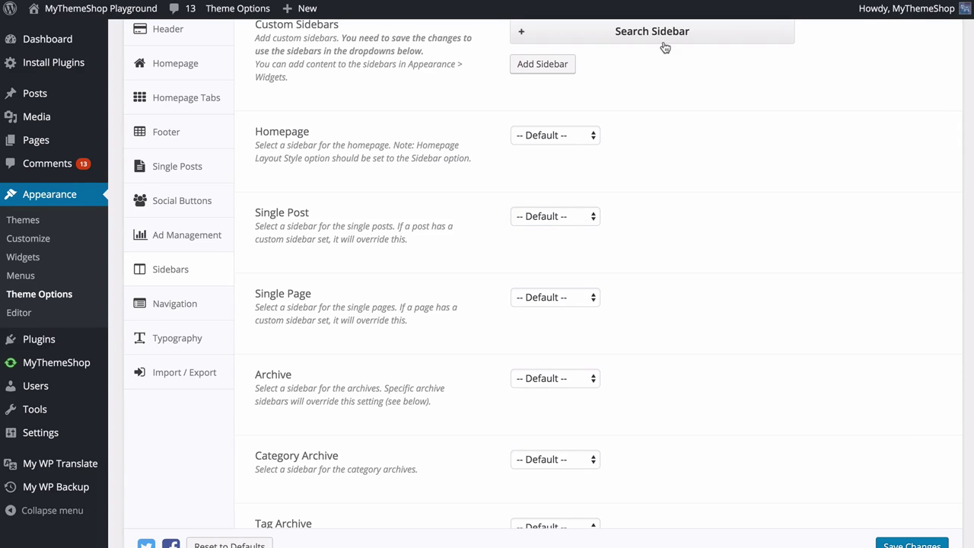
pyautogui.scroll(-3, 649, 338)
pyautogui.scroll(-6, 650, 344)
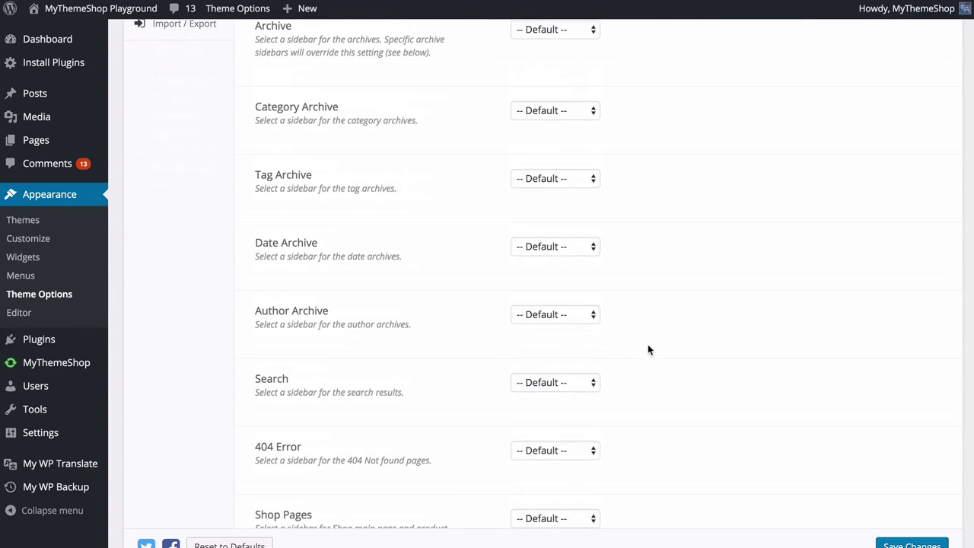
pyautogui.click(554, 384)
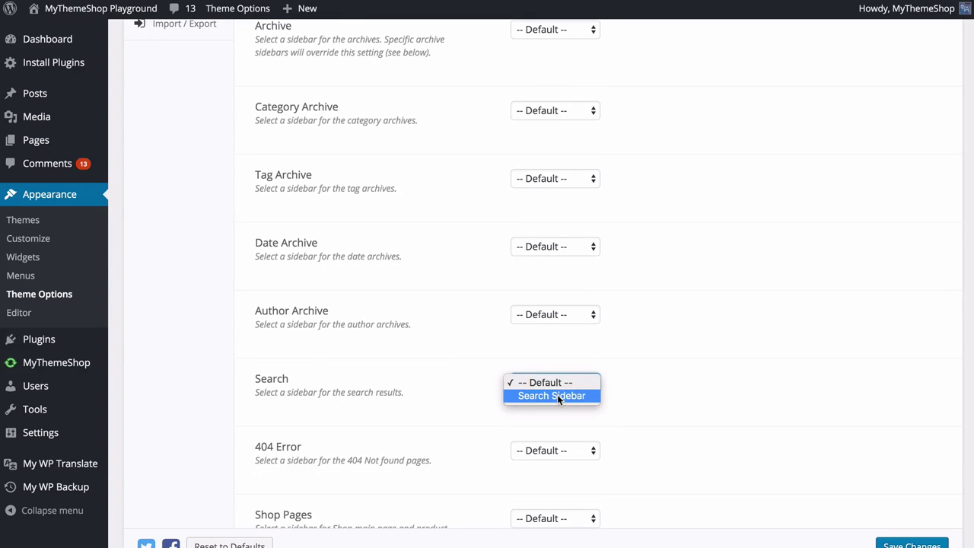
pyautogui.click(557, 397)
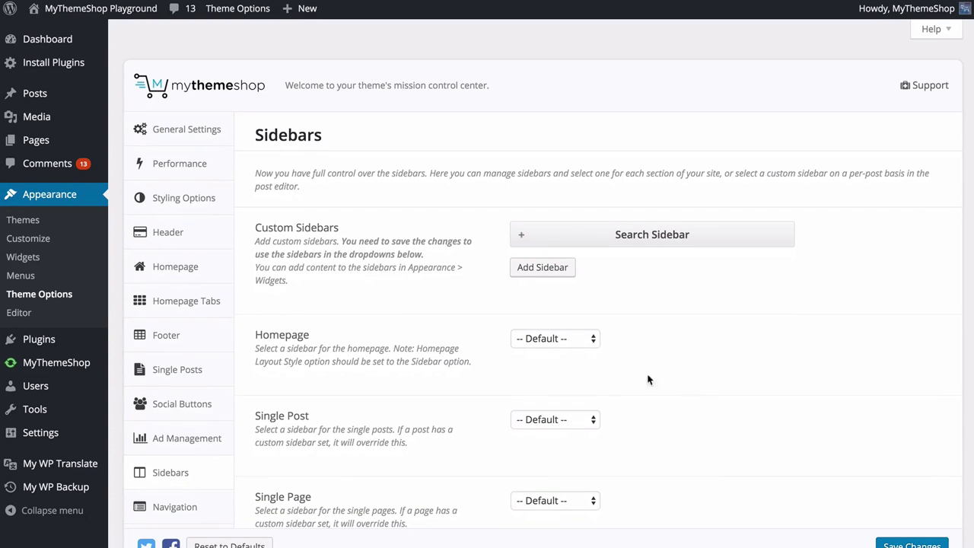
# On the Widgets page, drag the WP Tab Widget from Sidebar into the expanded Search Sidebar
pyautogui.click(59, 264)
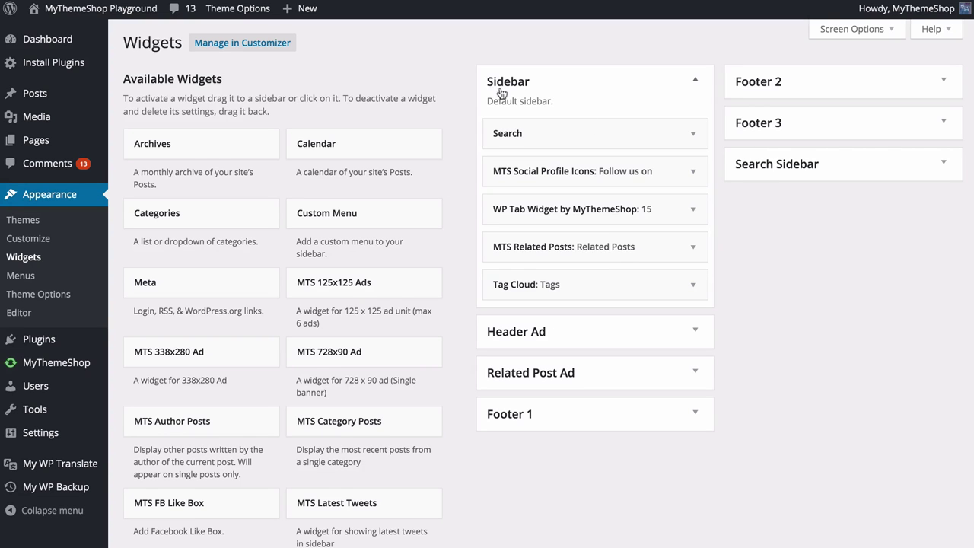
pyautogui.click(765, 166)
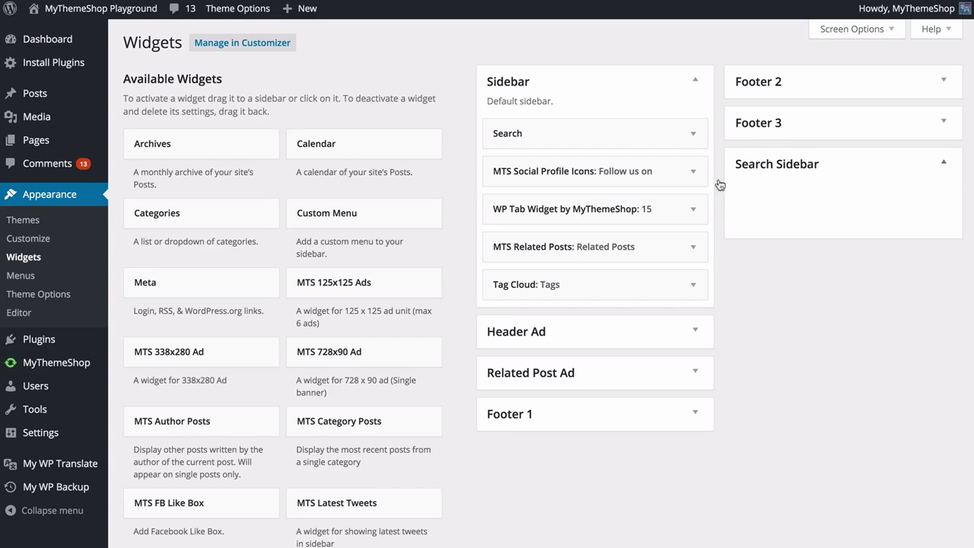
pyautogui.moveTo(569, 212); pyautogui.dragTo(791, 204)
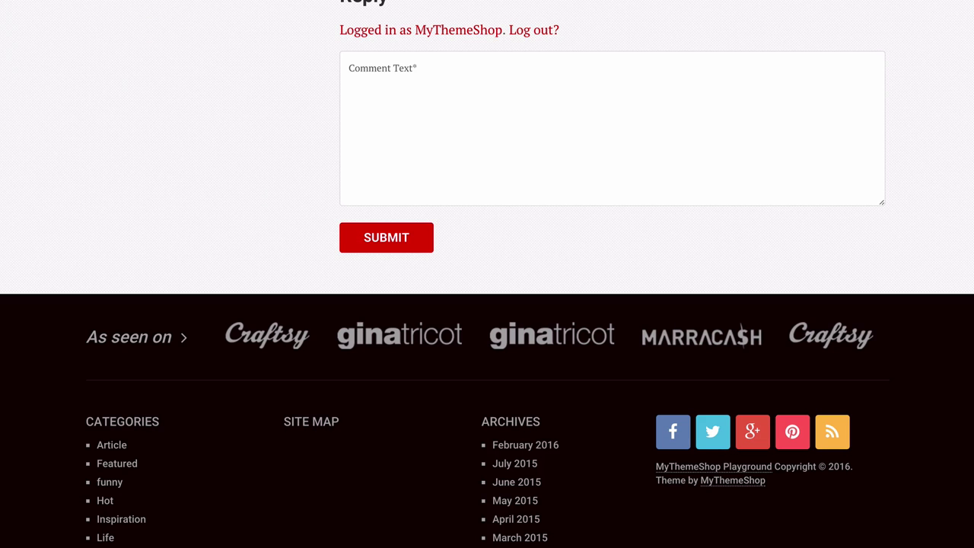
# Reload the post page, search the site for 'portraits', and review the results sidebar
pyautogui.press('F5')
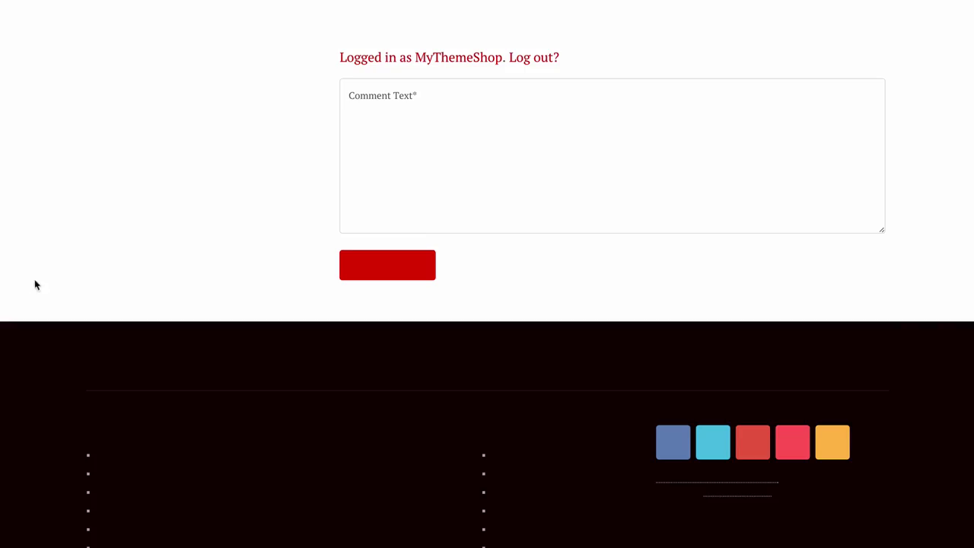
pyautogui.scroll(-8, 30, 280)
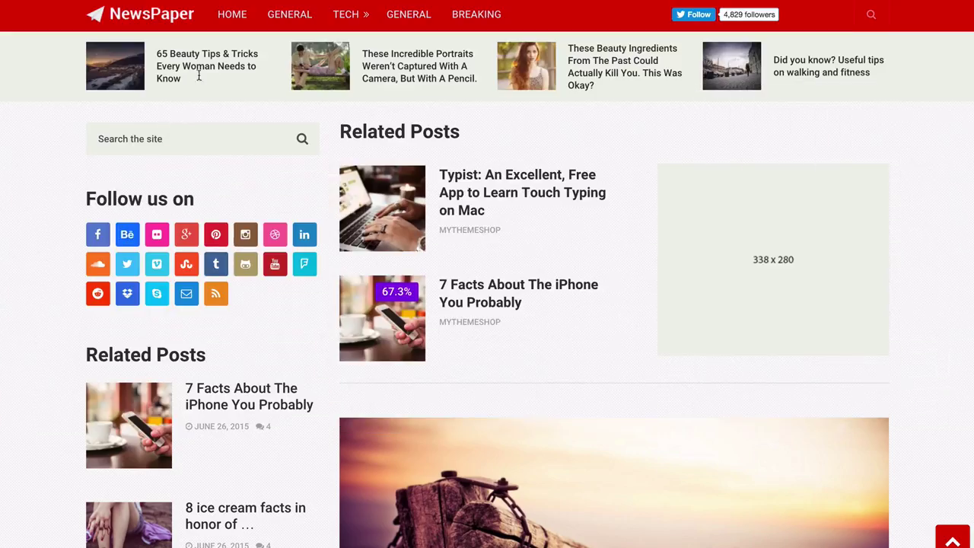
pyautogui.click(181, 135)
pyautogui.write('portraits')
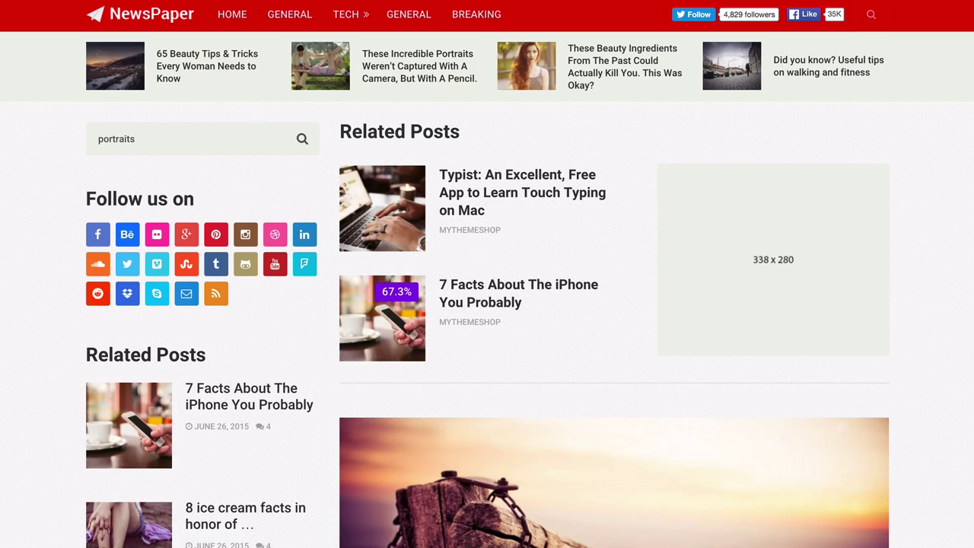
pyautogui.press('Return')
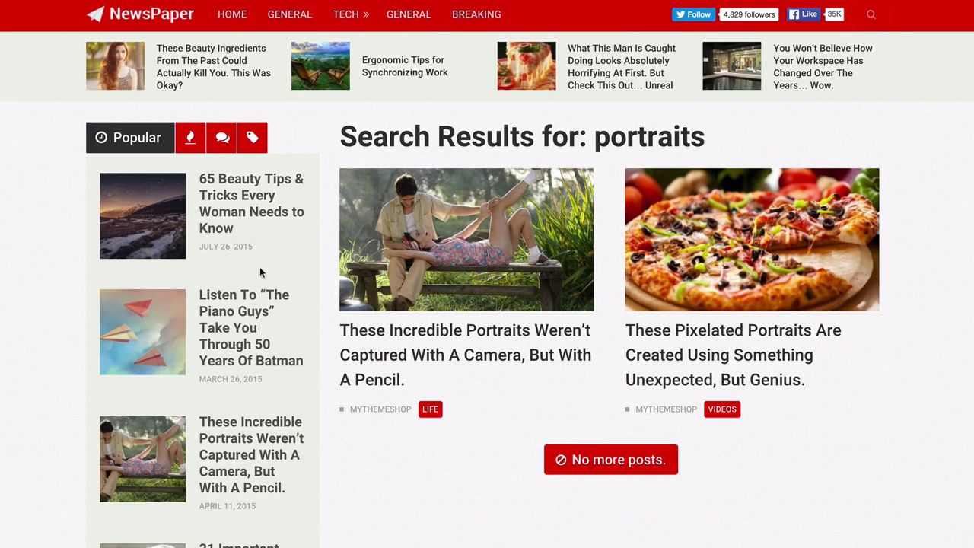
pyautogui.scroll(-5, 135, 213)
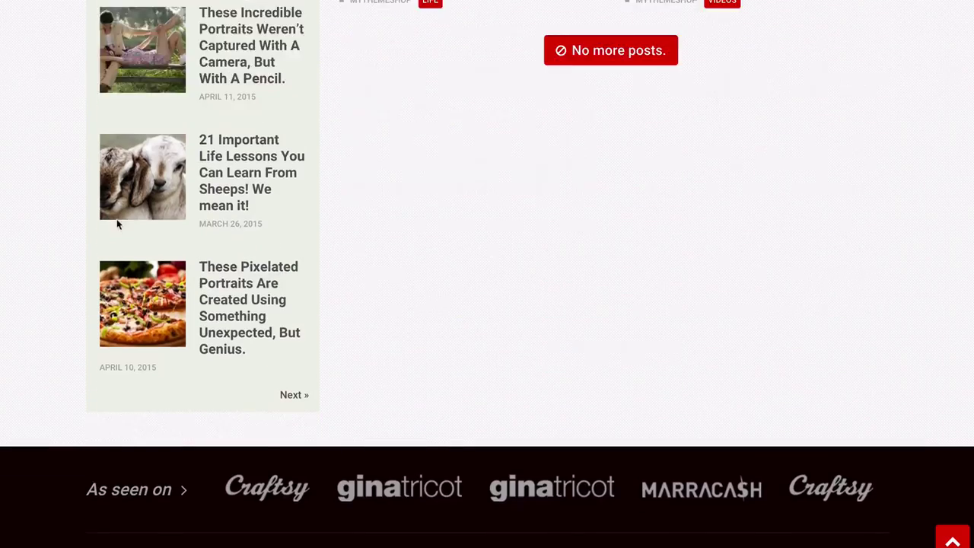
pyautogui.scroll(5, 119, 224)
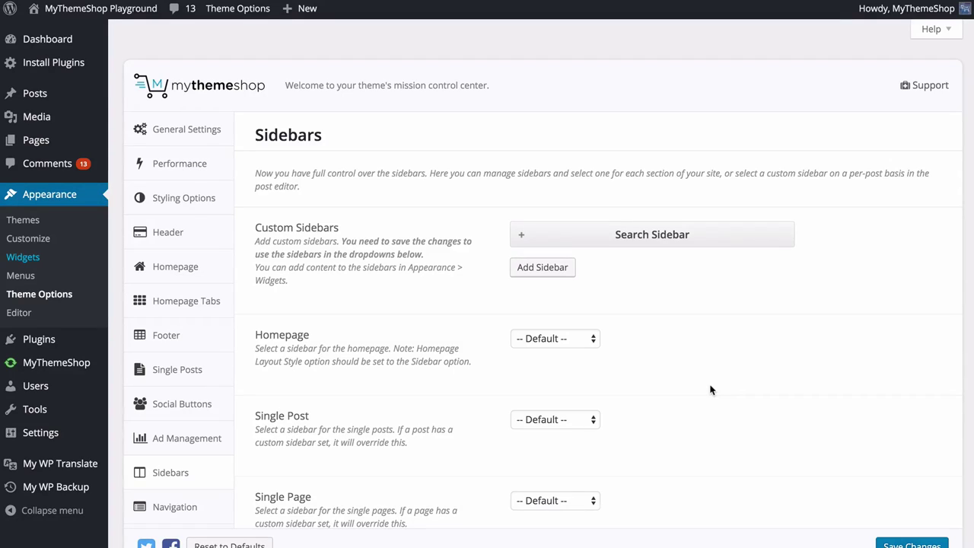
# Save the Sidebars settings in Theme Options and move to the Navigation section
pyautogui.click(700, 388)
pyautogui.scroll(-8, 698, 365)
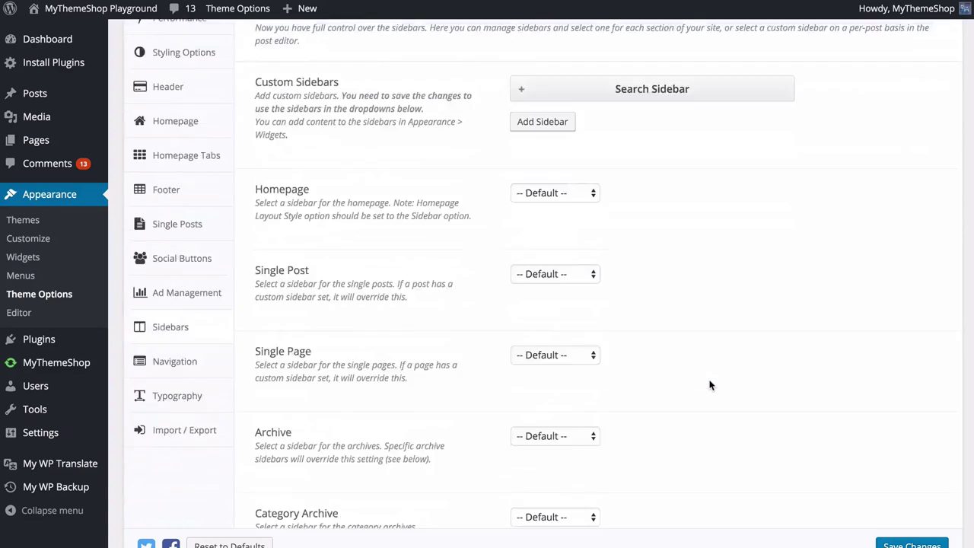
pyautogui.scroll(-1, 670, 266)
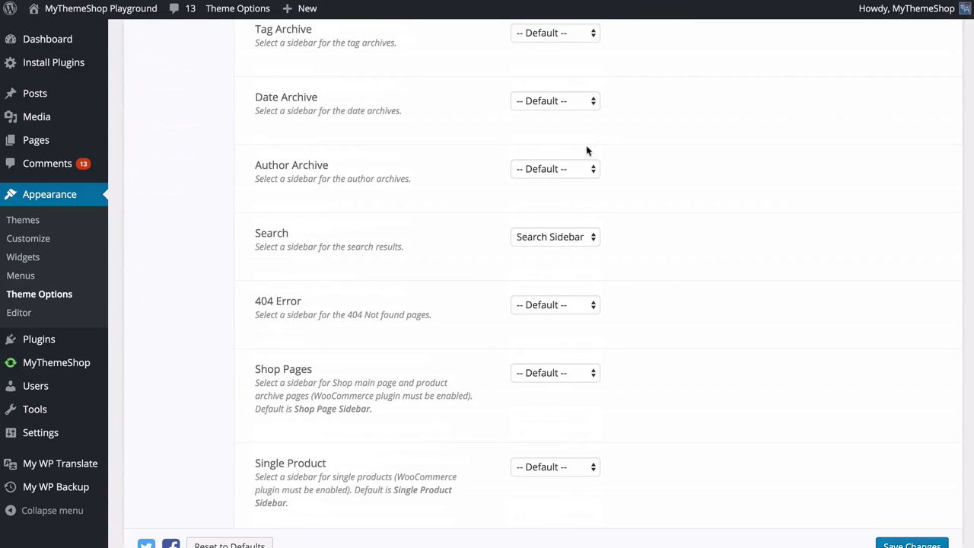
pyautogui.scroll(-1, 641, 466)
pyautogui.scroll(-1, 640, 467)
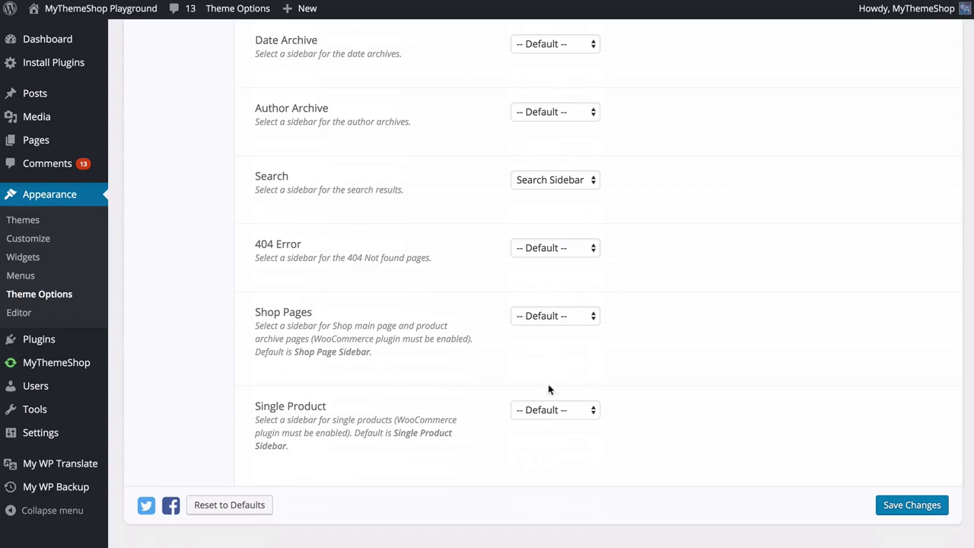
pyautogui.scroll(15, 569, 388)
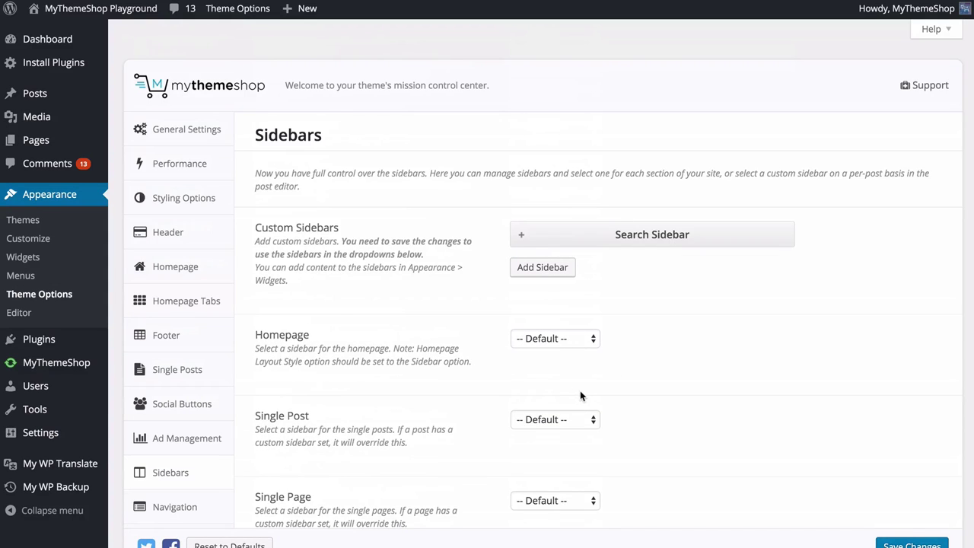
pyautogui.click(910, 544)
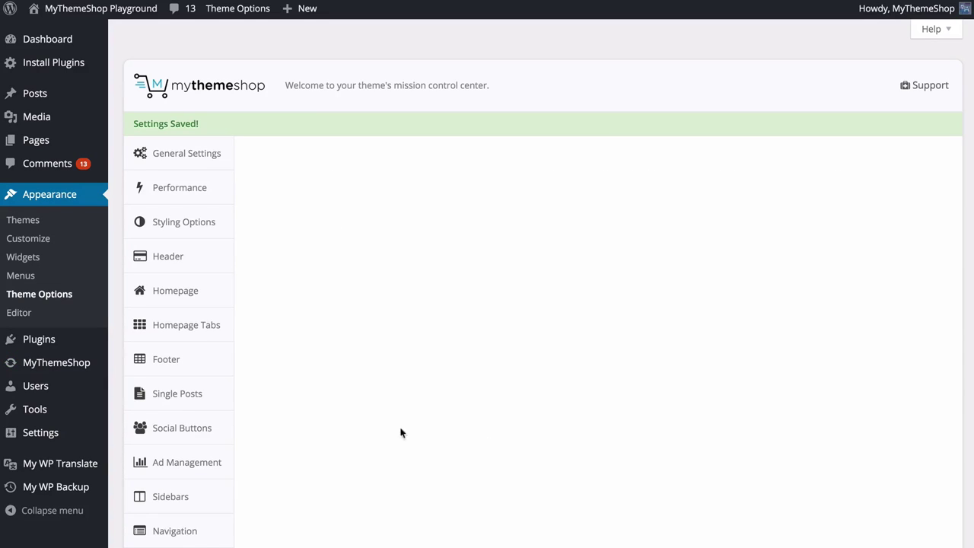
pyautogui.scroll(-3, 245, 406)
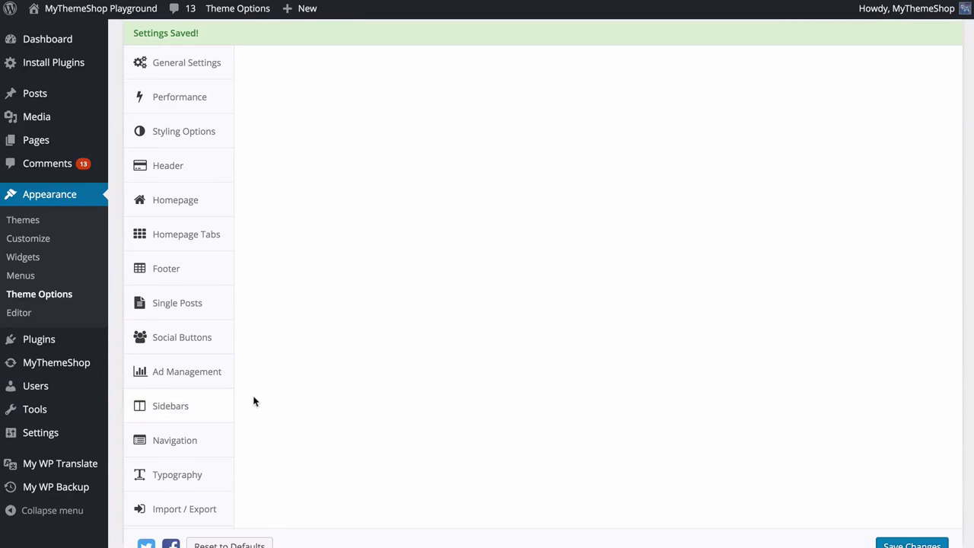
pyautogui.click(199, 441)
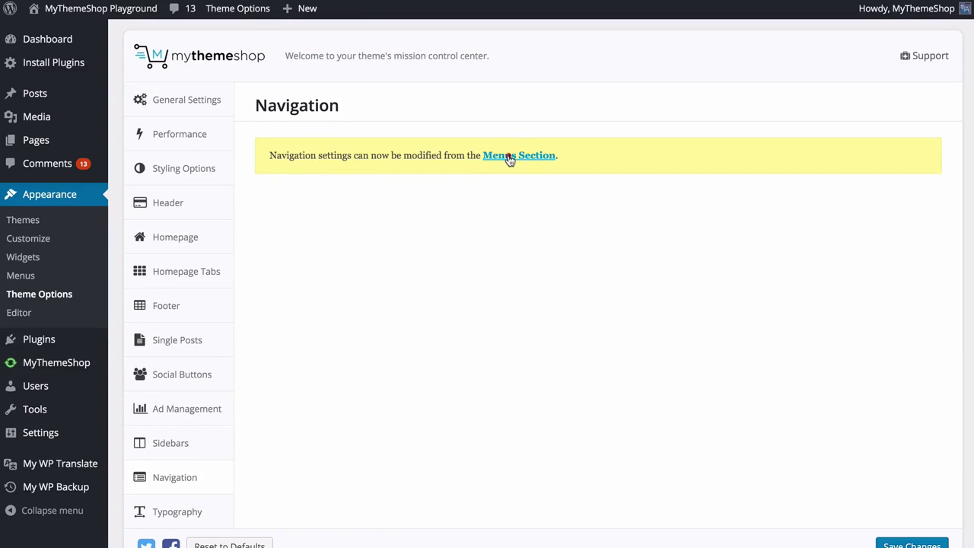
# Follow the Menus Section link from the Navigation notice
pyautogui.click(509, 158)
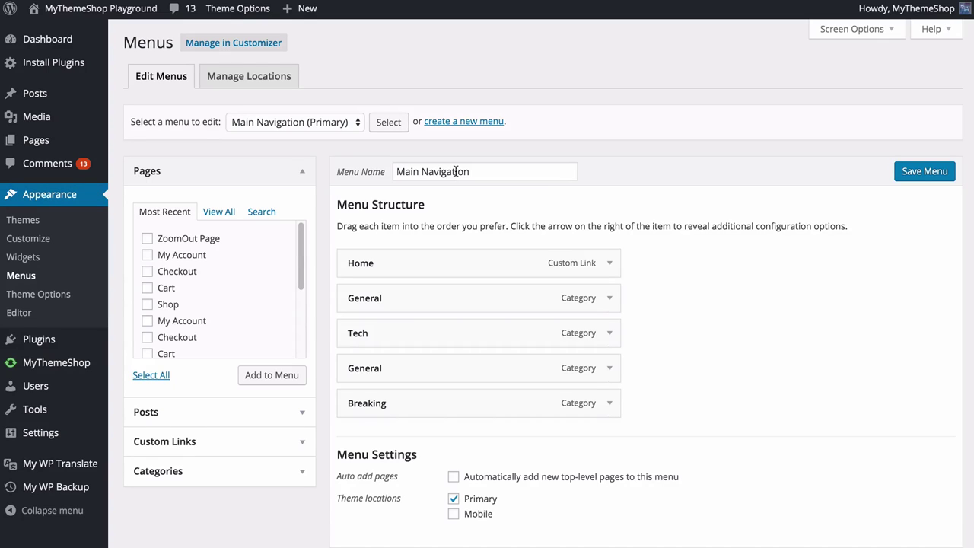
# Add the Featured category to the Main Navigation menu
pyautogui.click(216, 215)
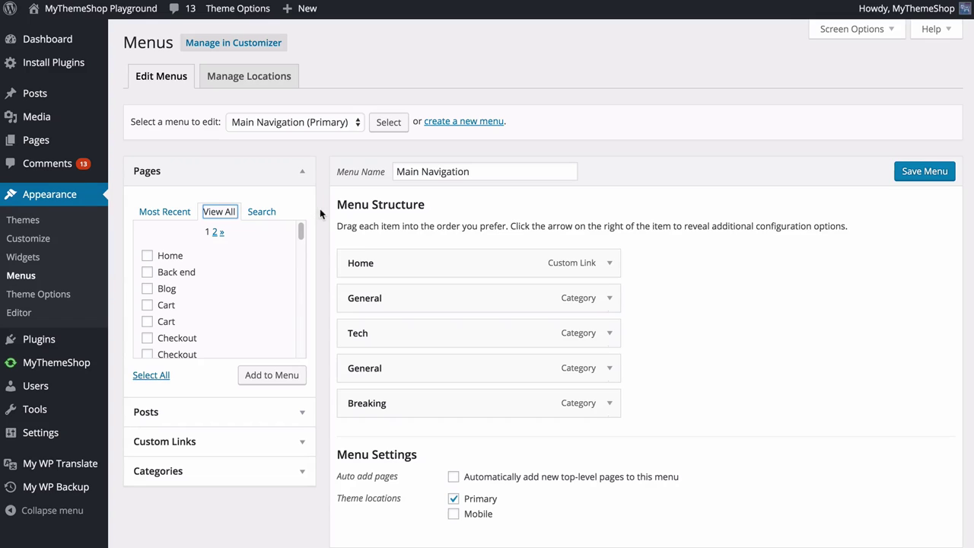
pyautogui.scroll(-10, 214, 282)
pyautogui.scroll(5, 211, 276)
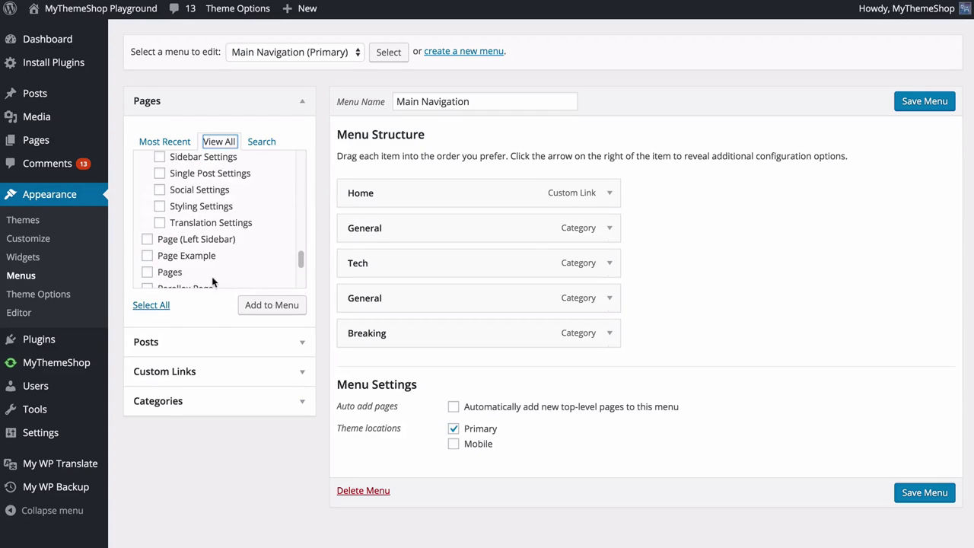
pyautogui.click(217, 344)
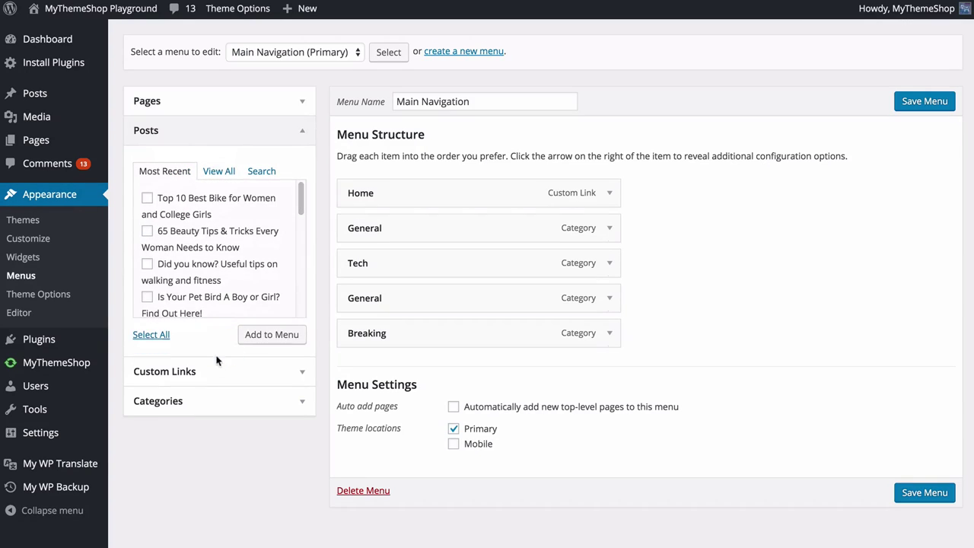
pyautogui.click(219, 405)
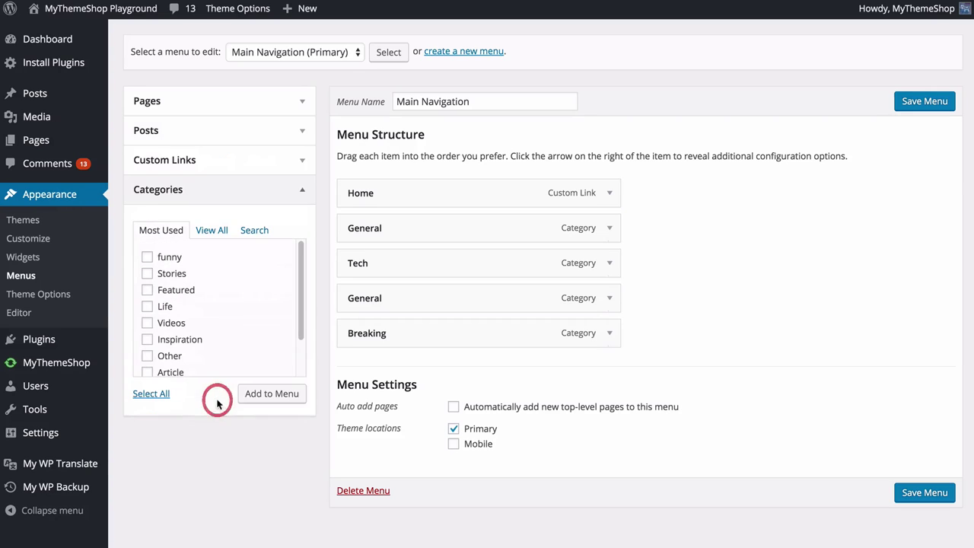
pyautogui.click(214, 231)
pyautogui.click(254, 231)
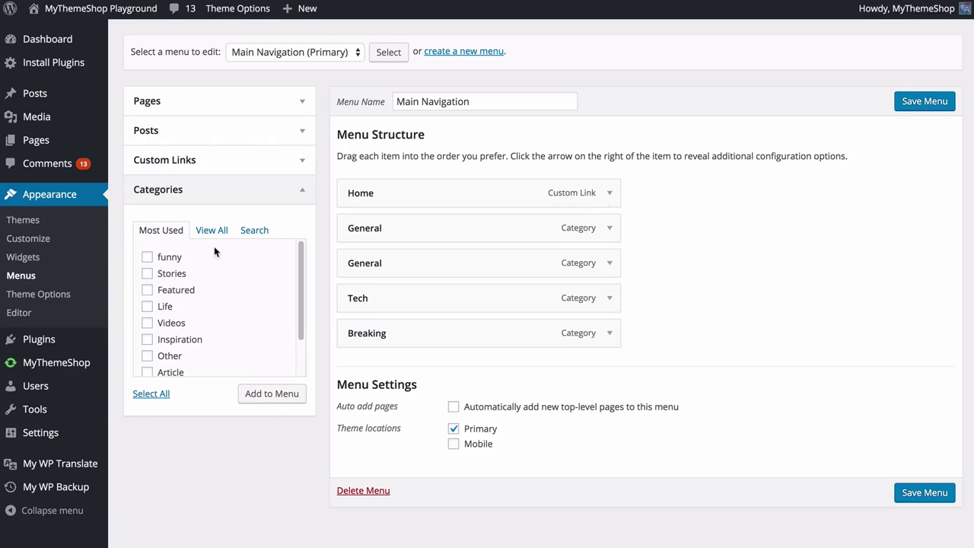
pyautogui.click(211, 230)
pyautogui.scroll(-3, 227, 276)
pyautogui.scroll(-4, 226, 285)
pyautogui.click(183, 324)
pyautogui.click(274, 394)
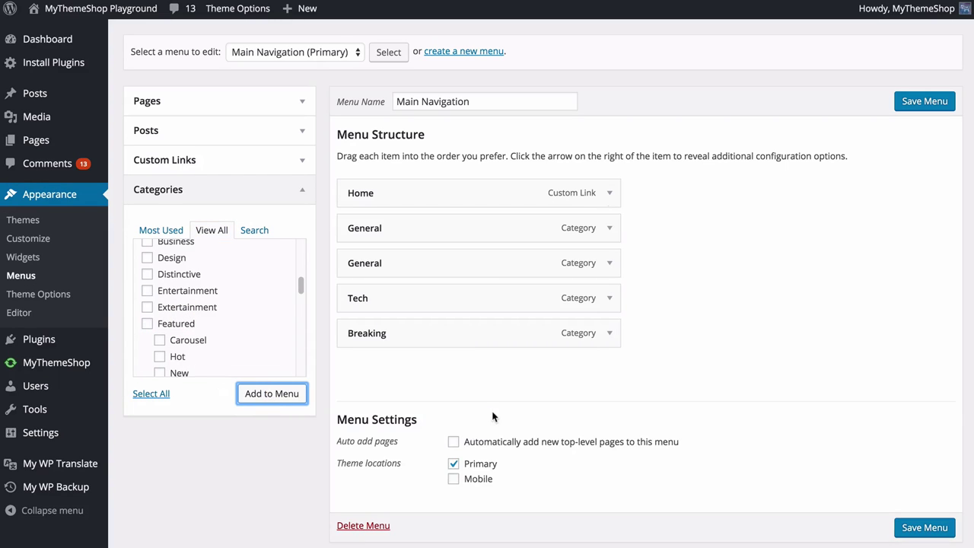
# Move Featured directly below General, leaving its icon as No Icon
pyautogui.moveTo(492, 370); pyautogui.dragTo(413, 274)
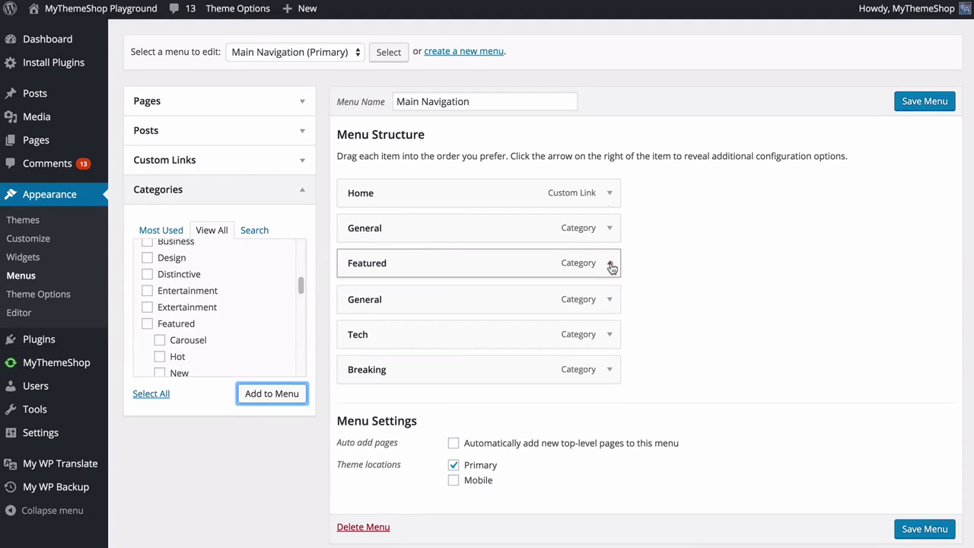
pyautogui.click(610, 264)
pyautogui.scroll(-2, 608, 268)
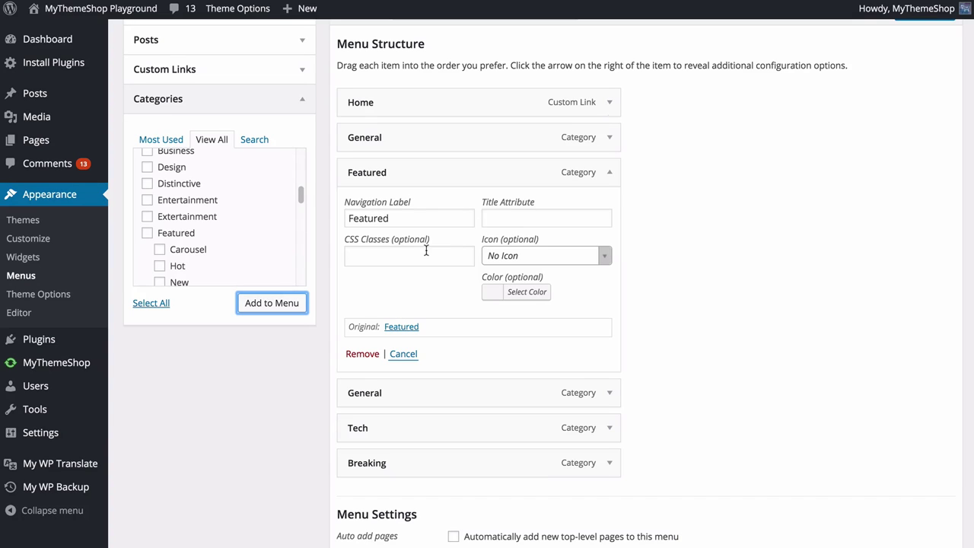
pyautogui.click(604, 257)
pyautogui.scroll(-8, 561, 344)
pyautogui.scroll(-5, 559, 343)
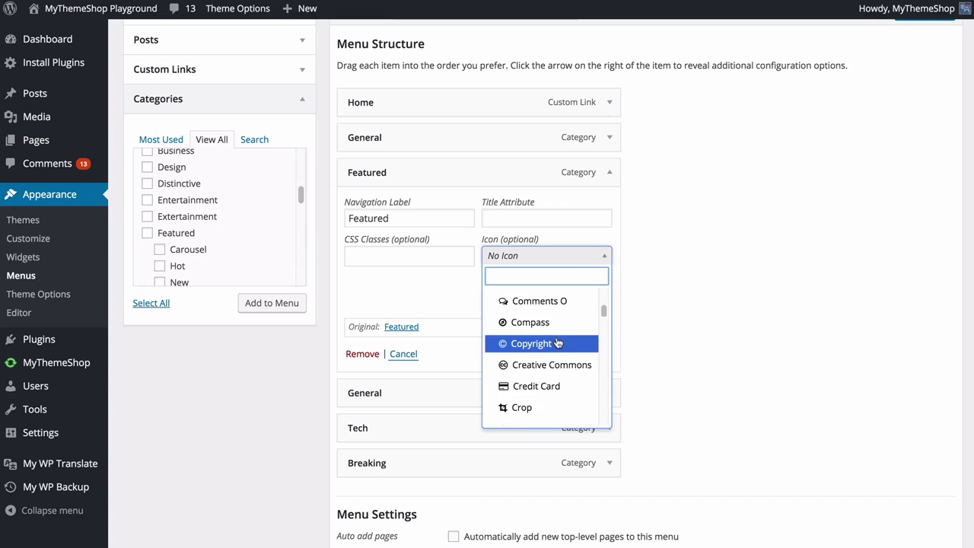
pyautogui.click(677, 325)
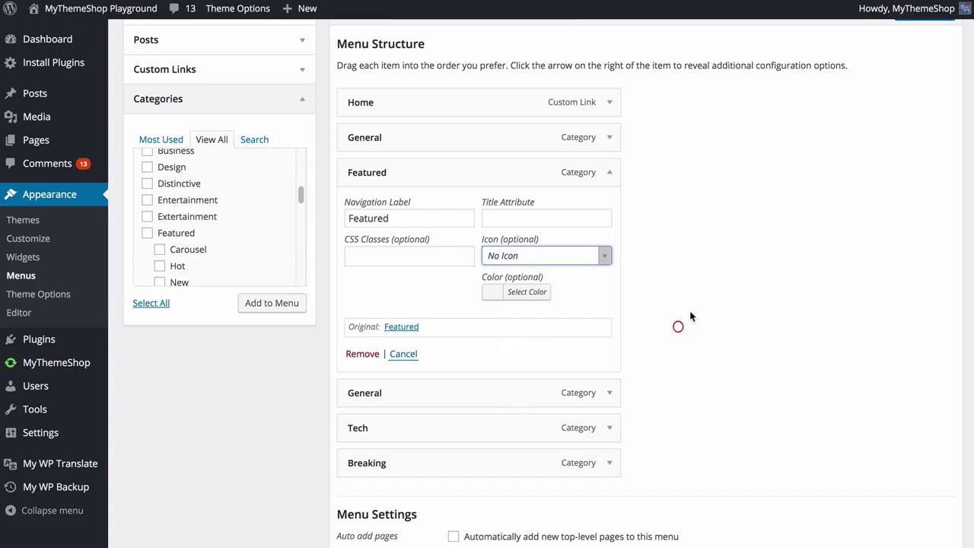
pyautogui.click(610, 172)
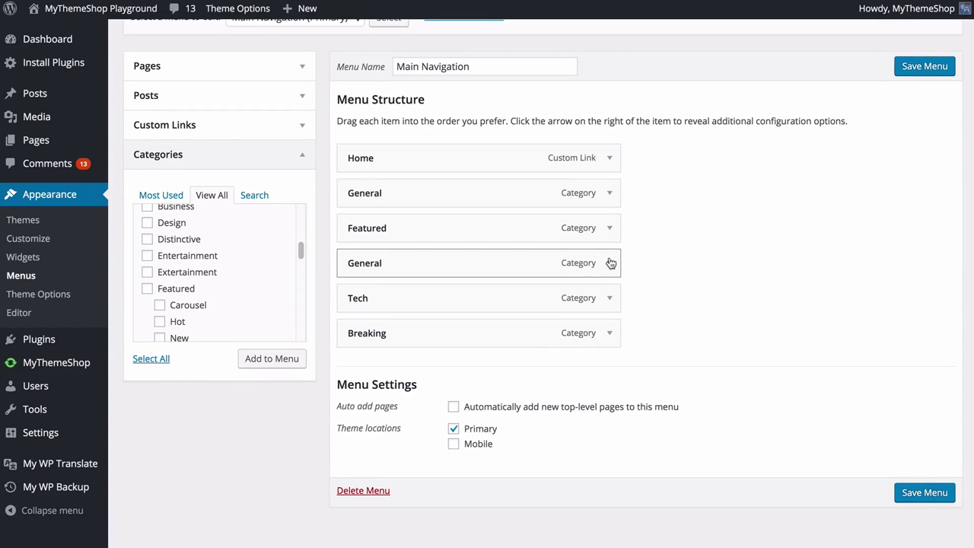
# Remove the duplicate General item and save the Main Navigation menu
pyautogui.click(608, 262)
pyautogui.click(358, 445)
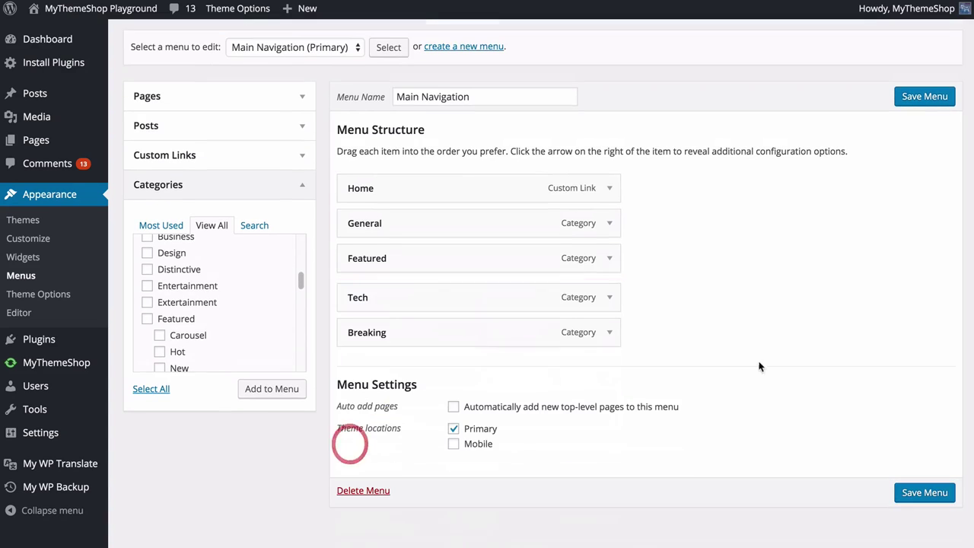
pyautogui.click(914, 492)
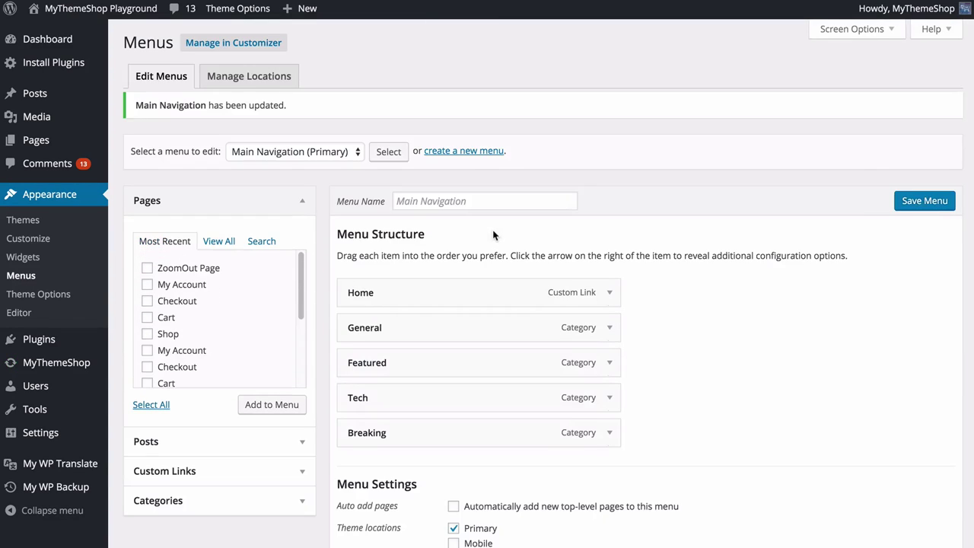
# Assign Main Navigation to Primary and Mega Menu to Mobile, save, and return to Edit Menus
pyautogui.click(302, 131)
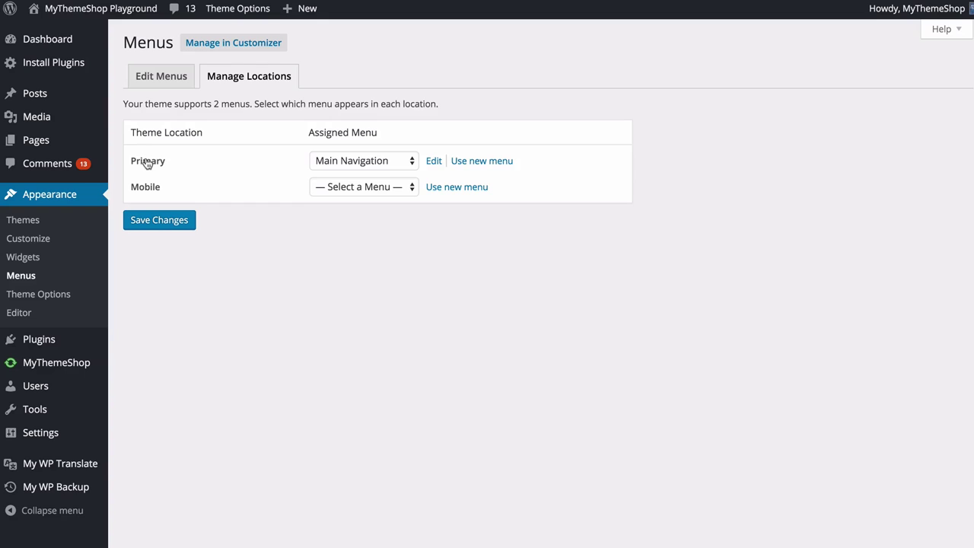
pyautogui.click(355, 161)
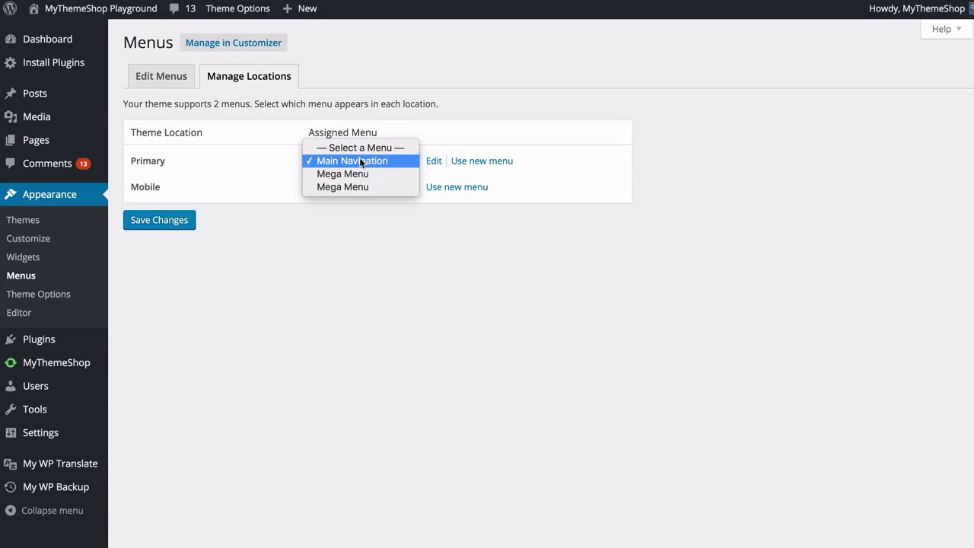
pyautogui.click(360, 162)
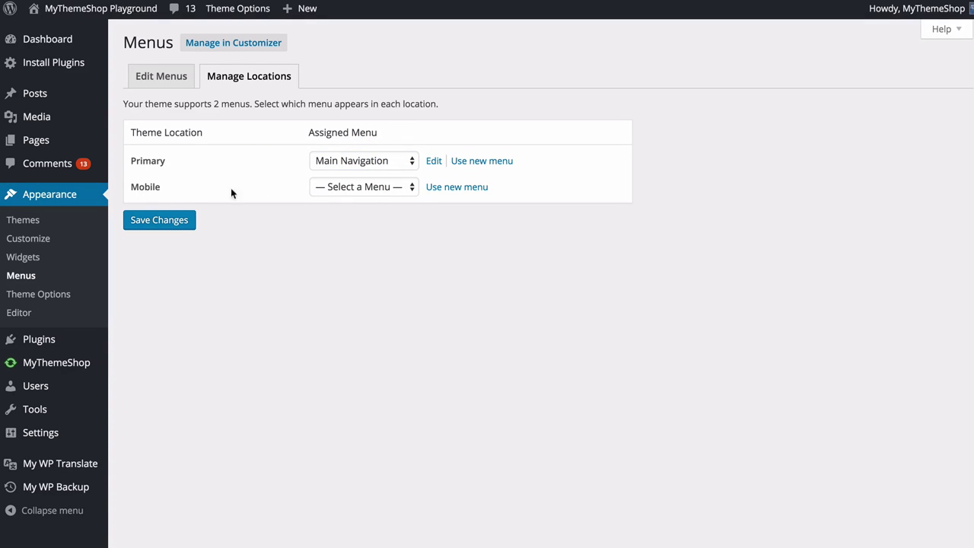
pyautogui.click(380, 189)
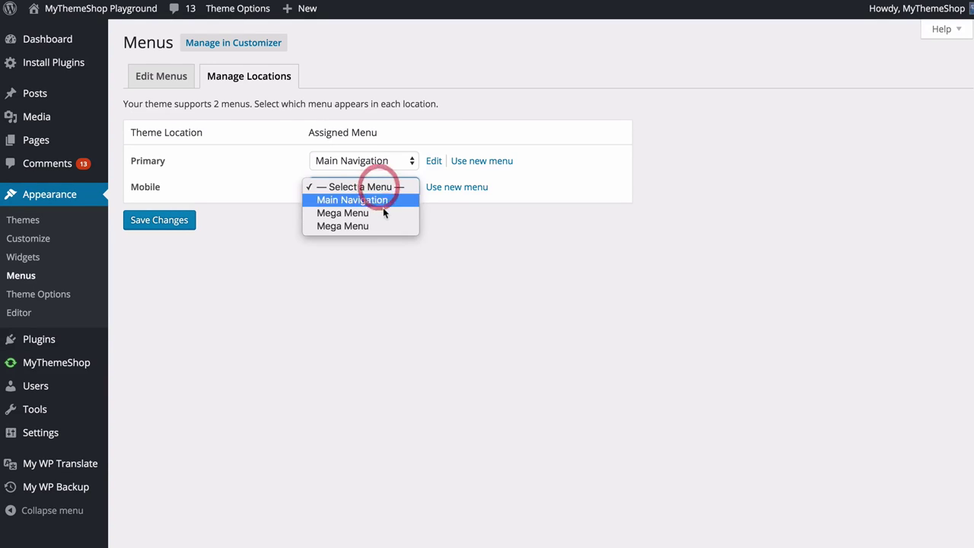
pyautogui.click(383, 216)
pyautogui.click(348, 244)
pyautogui.click(169, 220)
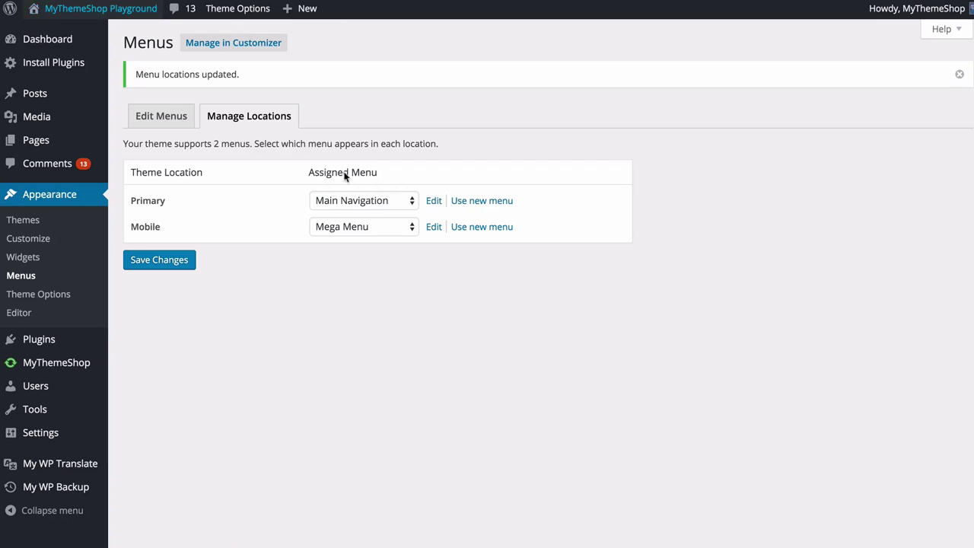
pyautogui.click(160, 122)
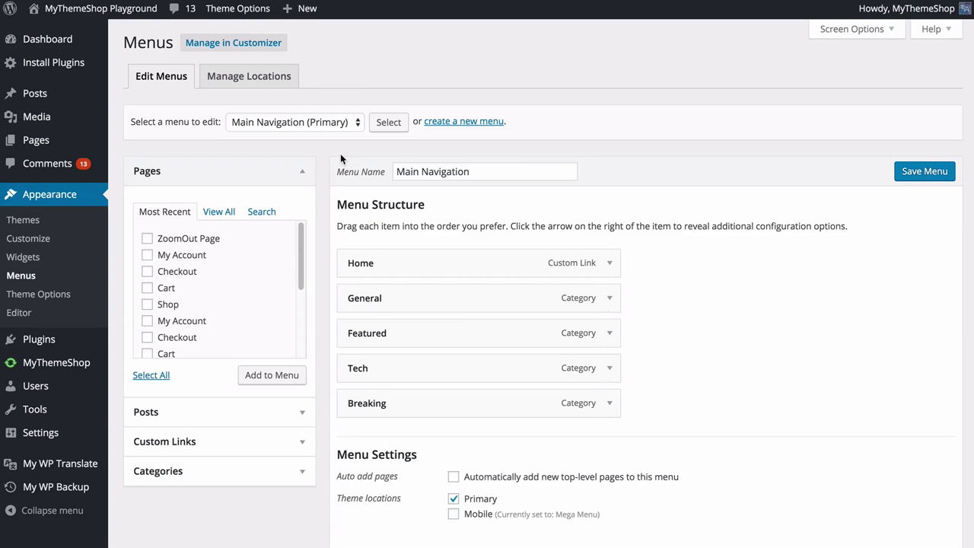
# Open the Typography section of Theme Options and scroll through its font rows
pyautogui.click(238, 8)
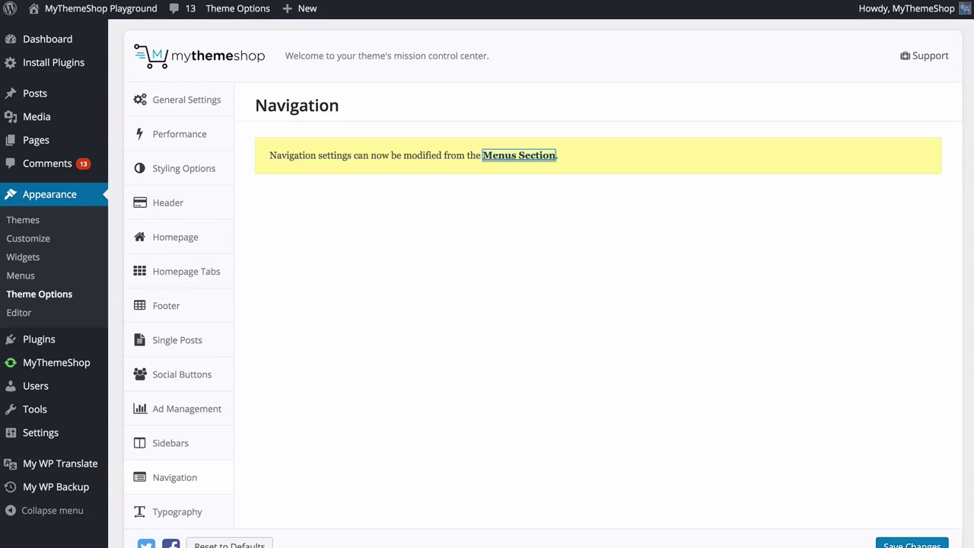
pyautogui.scroll(-3, 254, 455)
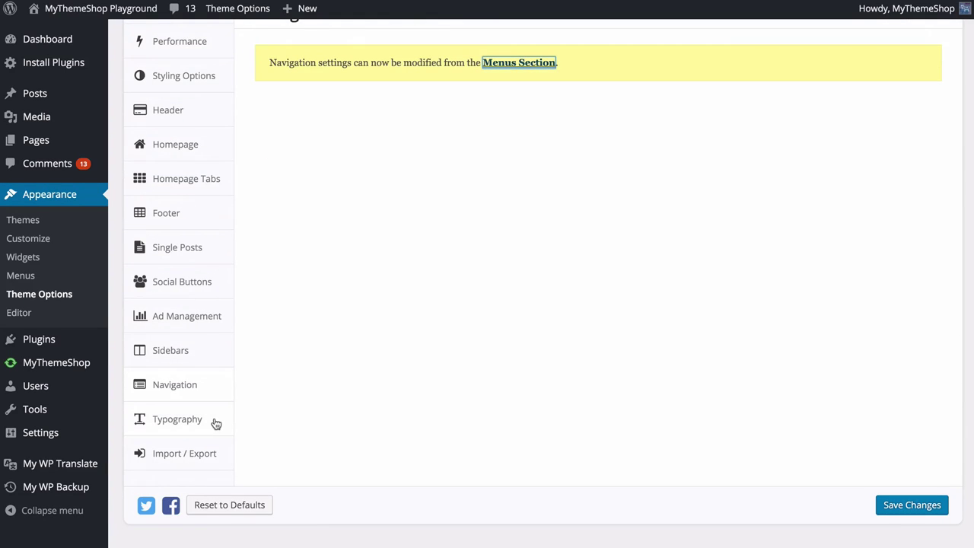
pyautogui.click(216, 424)
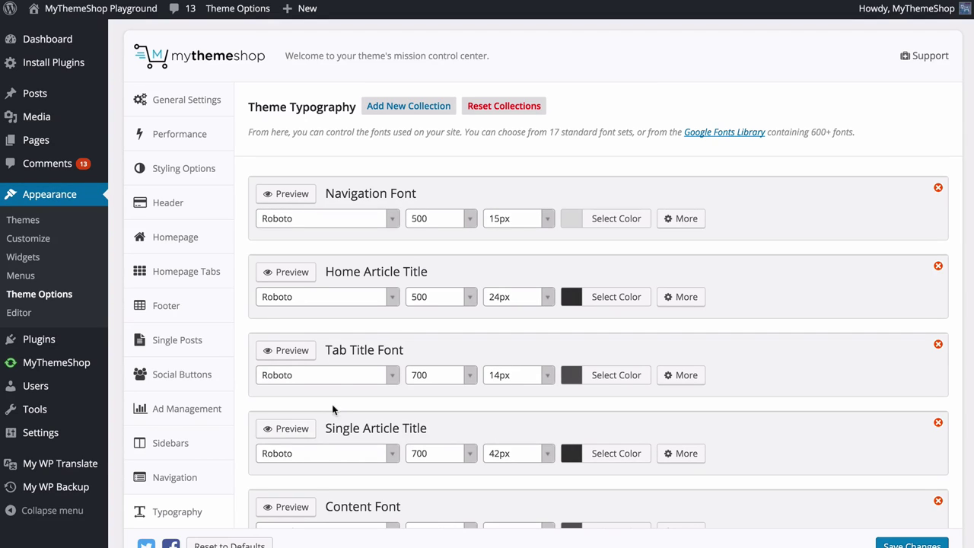
pyautogui.scroll(-15, 670, 275)
pyautogui.scroll(15, 673, 272)
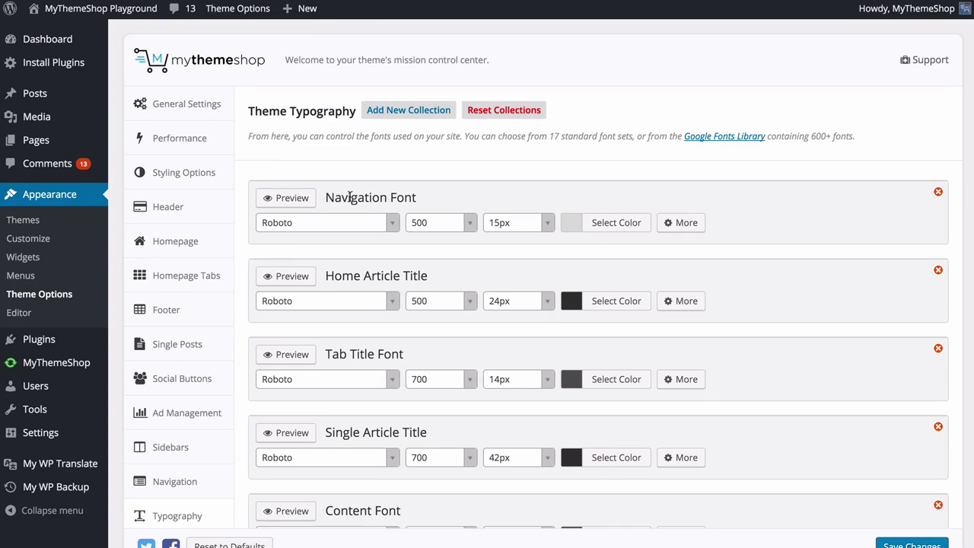
pyautogui.scroll(-5, 411, 202)
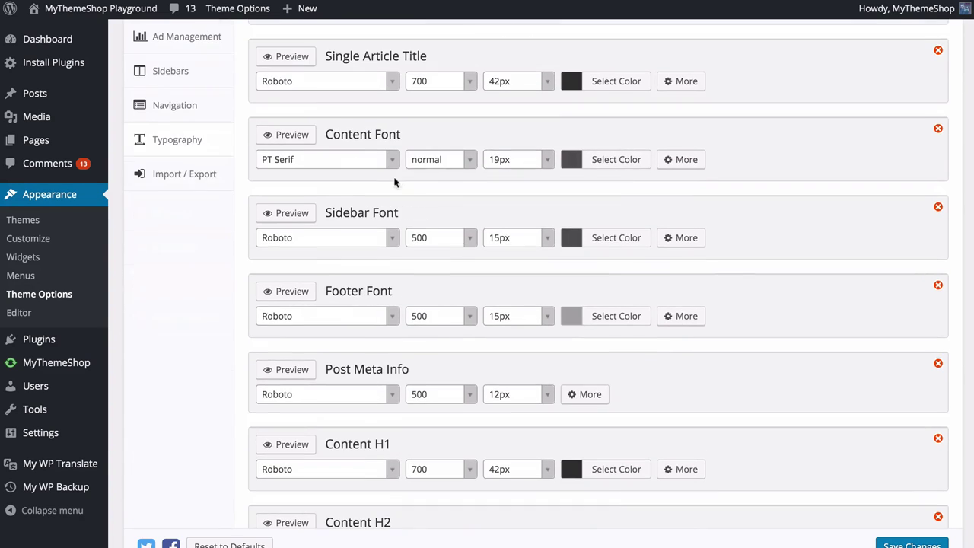
pyautogui.scroll(4, 397, 251)
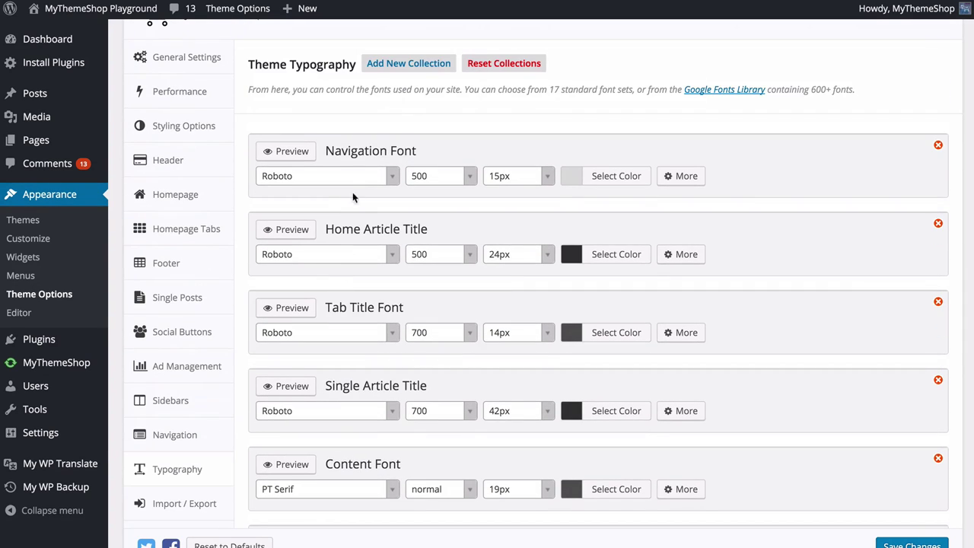
# Set the Navigation Font family to Roboto Slab with weight 700
pyautogui.click(391, 178)
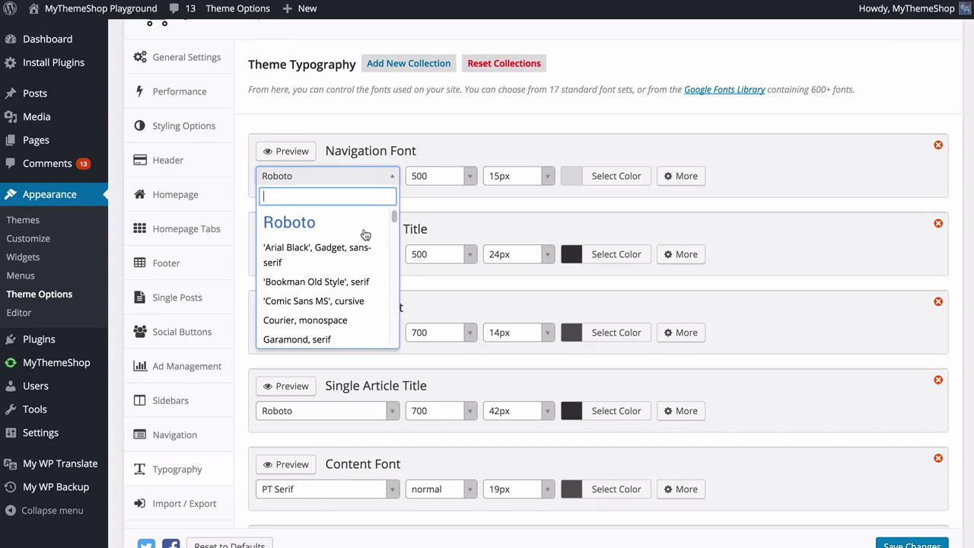
pyautogui.scroll(-3, 346, 266)
pyautogui.scroll(-10, 337, 268)
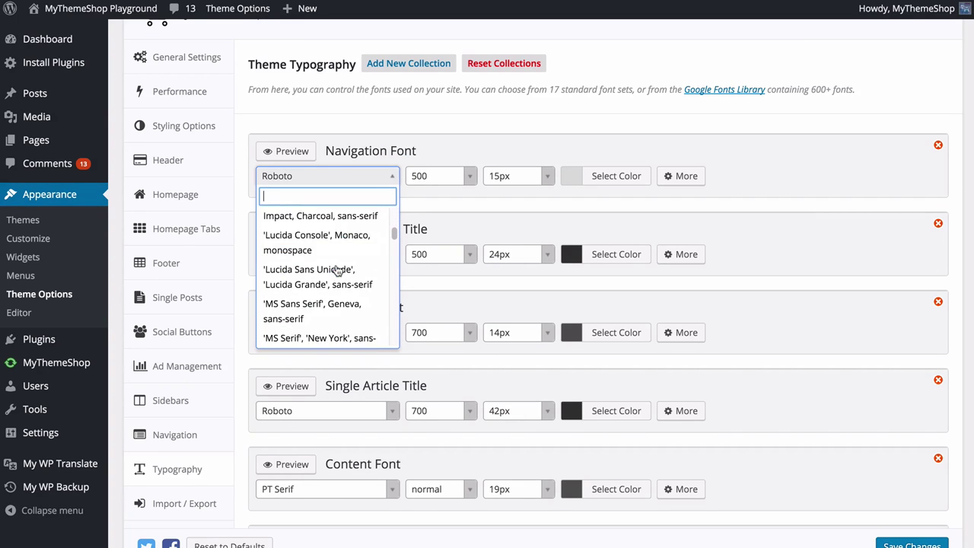
pyautogui.scroll(-8, 342, 274)
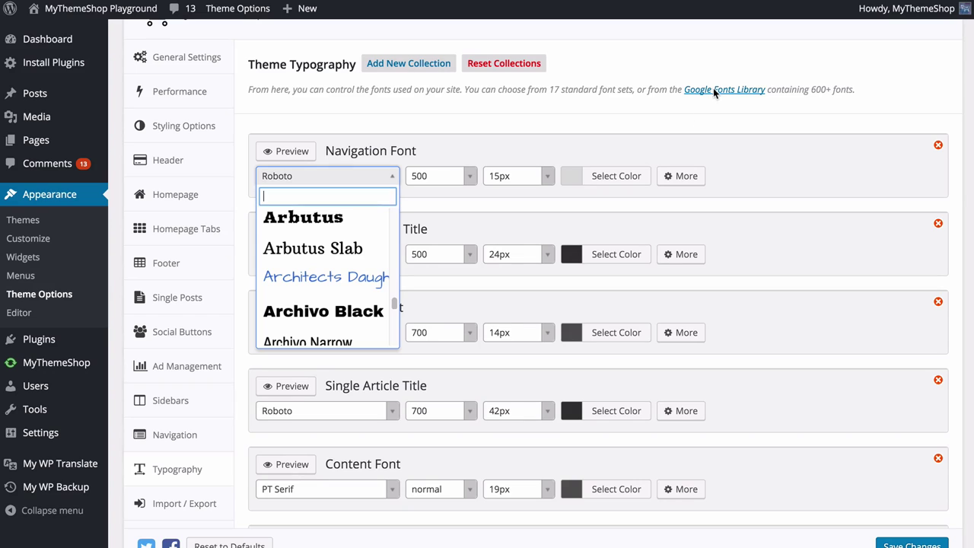
pyautogui.scroll(-5, 343, 273)
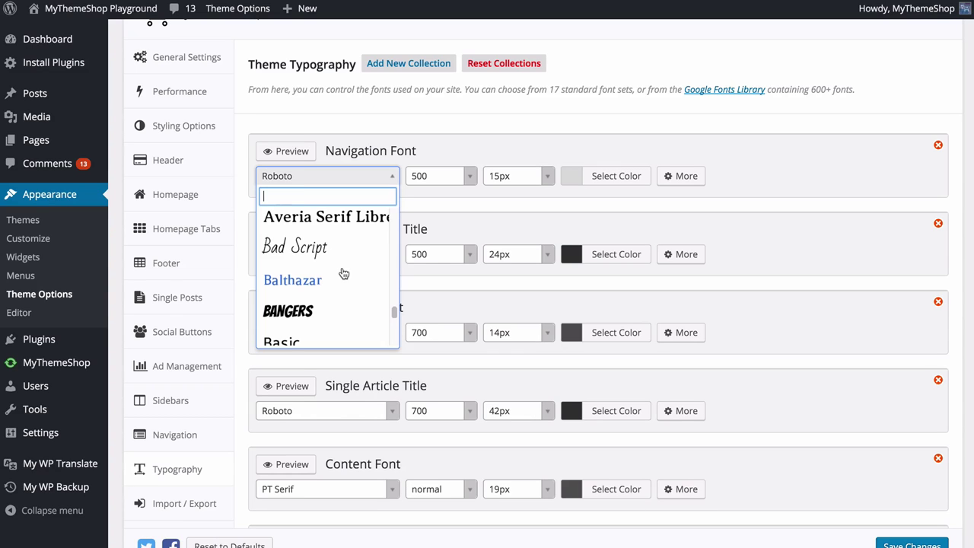
pyautogui.write('robo')
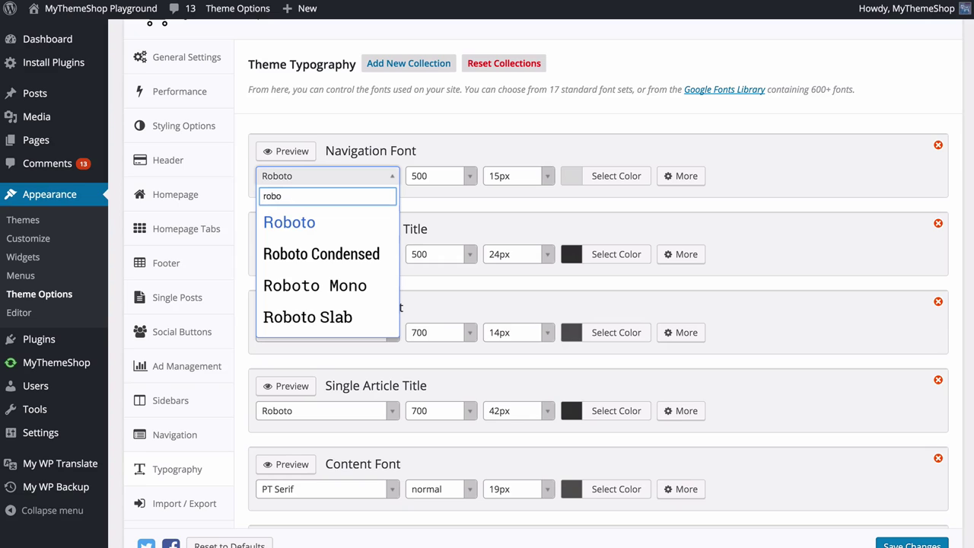
pyautogui.click(337, 320)
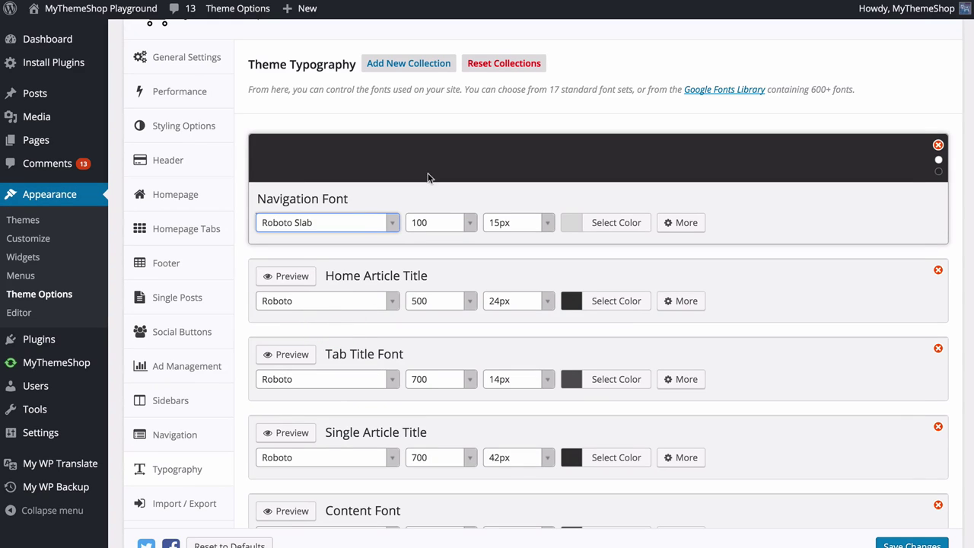
pyautogui.click(458, 222)
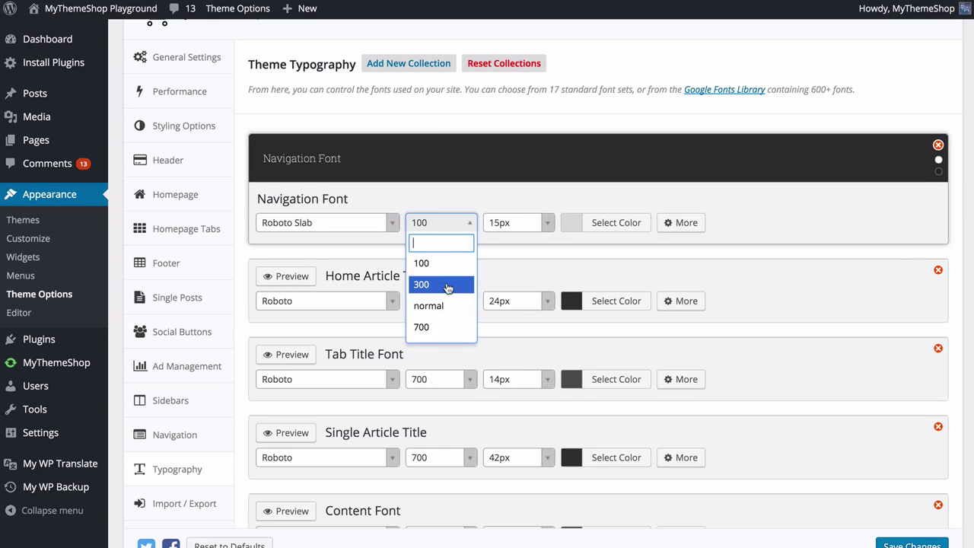
pyautogui.click(449, 326)
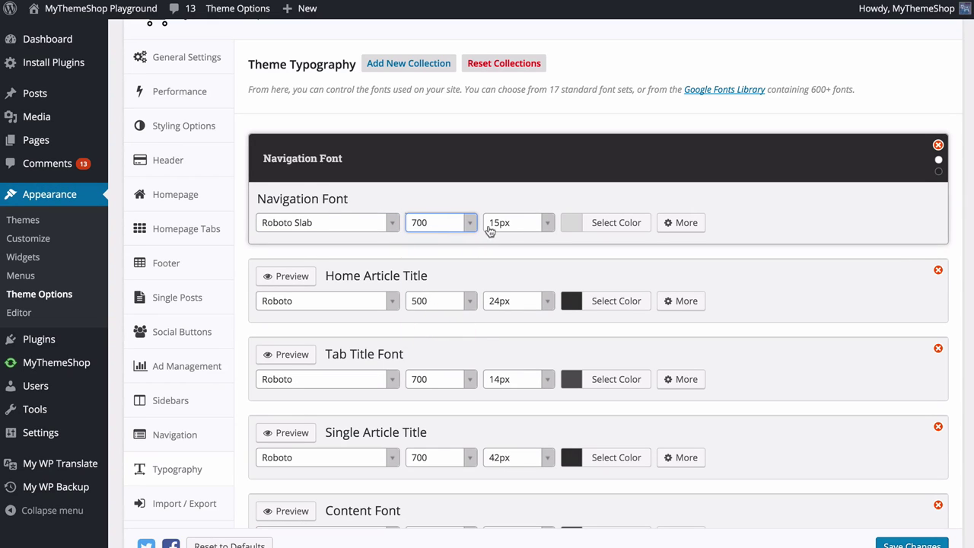
# Keep the Navigation Font at 15px and its current colour, then reveal its extra settings
pyautogui.click(544, 223)
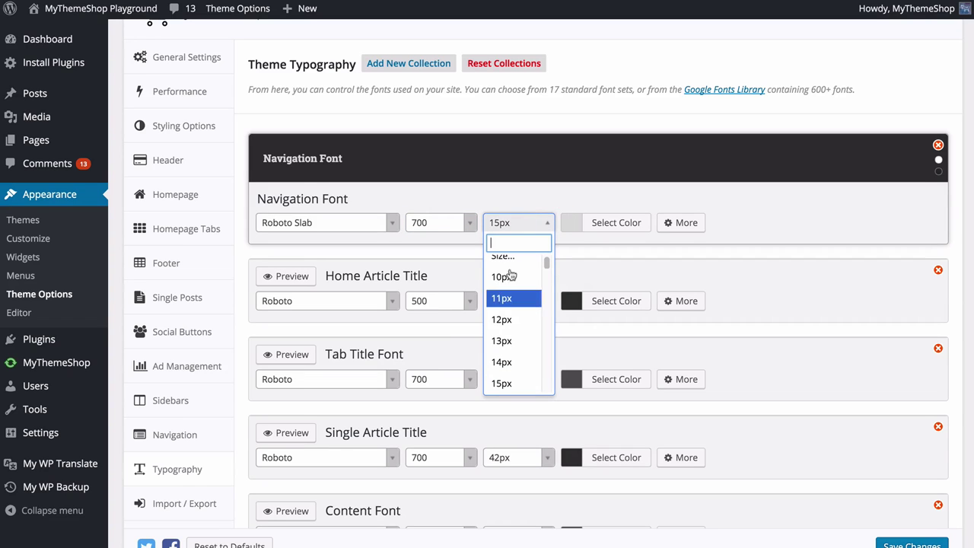
pyautogui.click(727, 241)
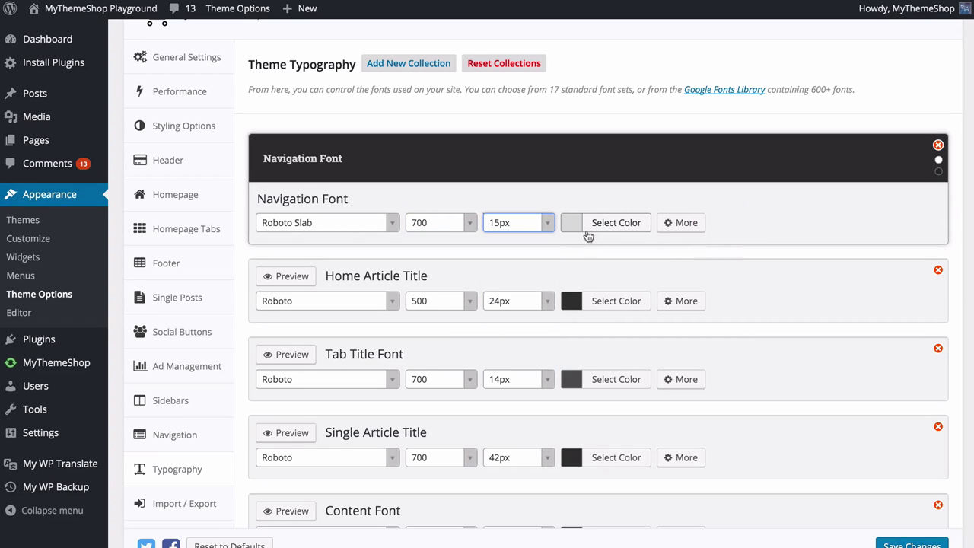
pyautogui.click(608, 224)
pyautogui.click(675, 232)
pyautogui.click(670, 222)
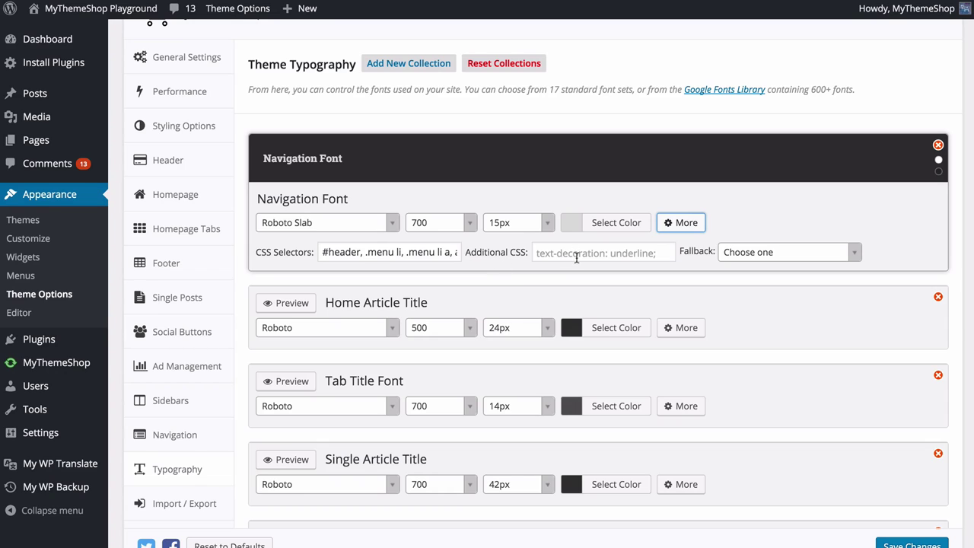
# Set the Navigation Font fallback to Georgia, serif and glance at the live homepage
pyautogui.click(856, 255)
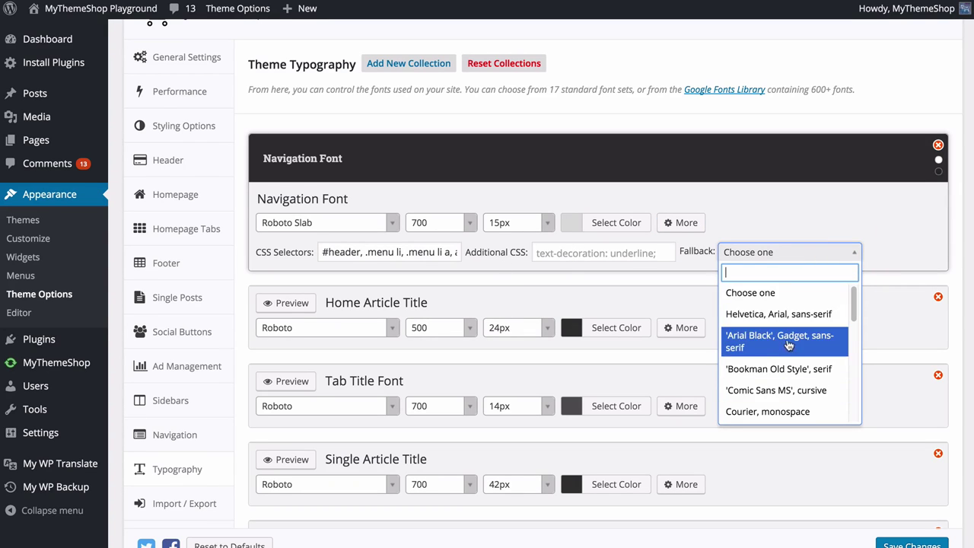
pyautogui.scroll(-1, 788, 372)
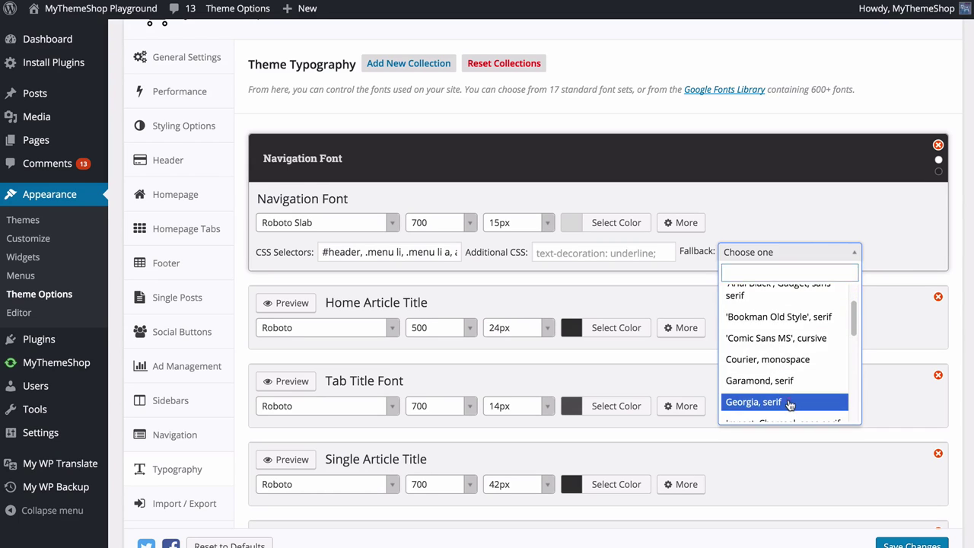
pyautogui.click(789, 405)
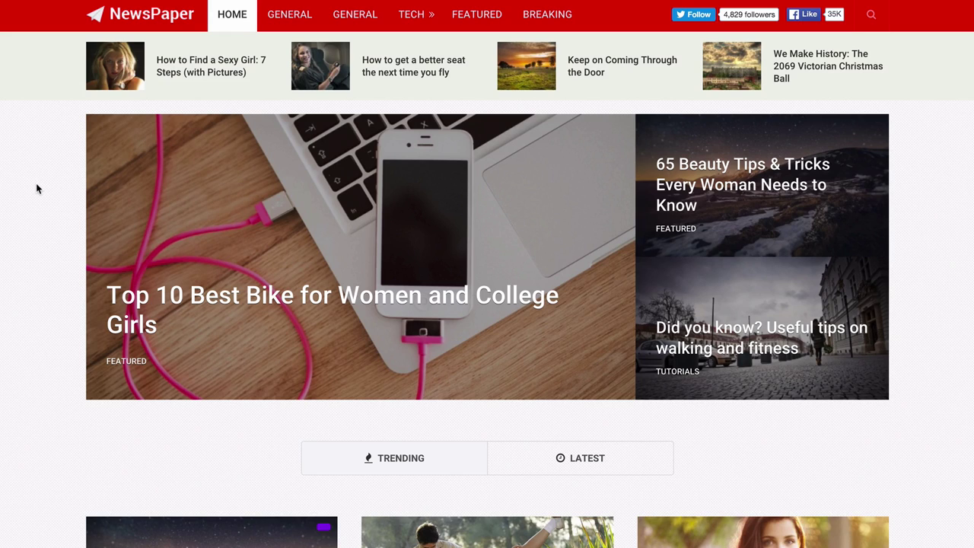
pyautogui.click(237, 22)
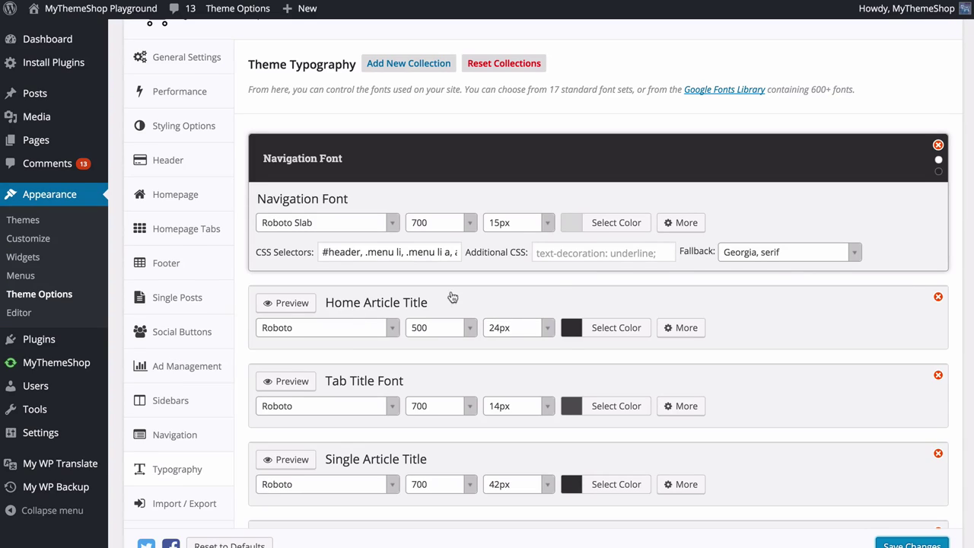
# Collapse the Navigation Font preview and save the typography settings
pyautogui.click(341, 307)
pyautogui.scroll(-1, 666, 286)
pyautogui.scroll(-7, 677, 309)
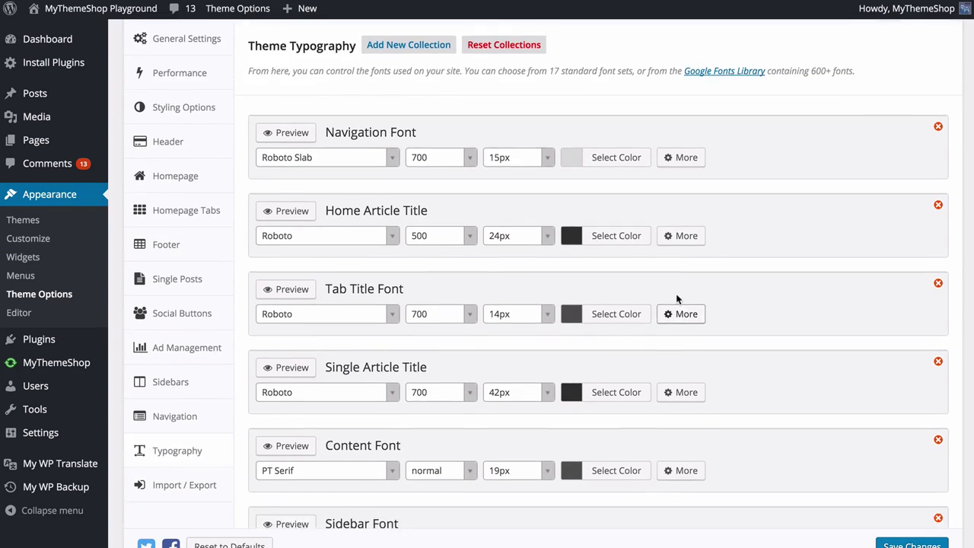
pyautogui.scroll(-5, 573, 210)
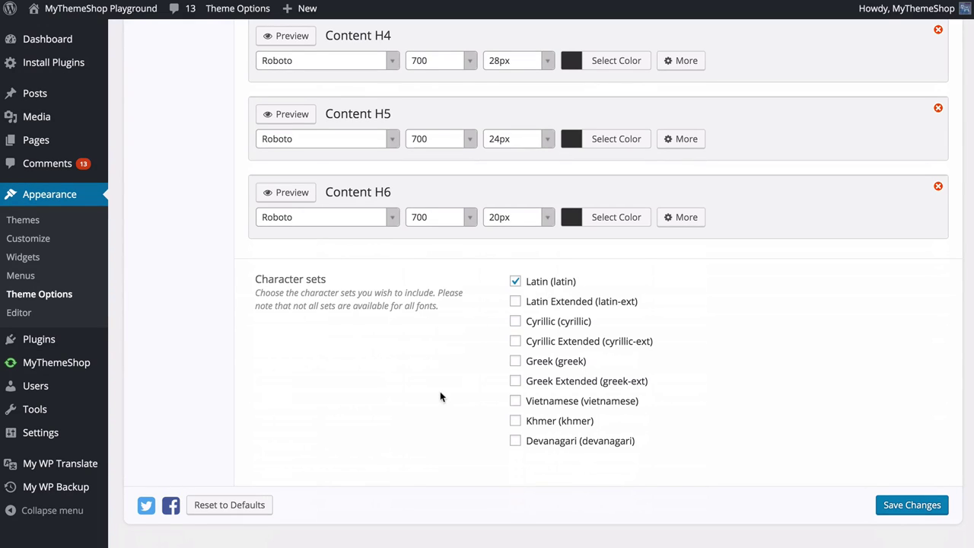
pyautogui.click(898, 504)
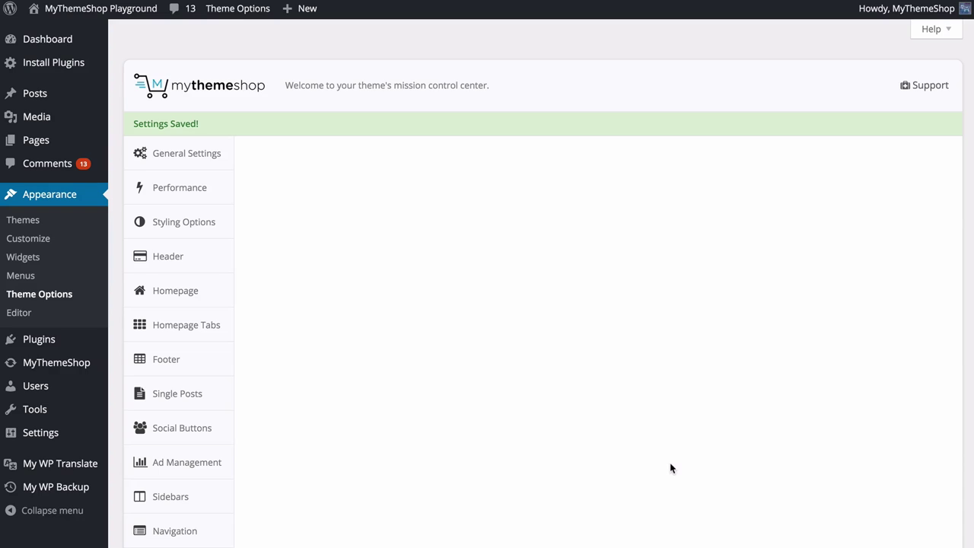
# Go to the Import / Export options section of Theme Options
pyautogui.scroll(-4, 418, 403)
pyautogui.scroll(4, 418, 401)
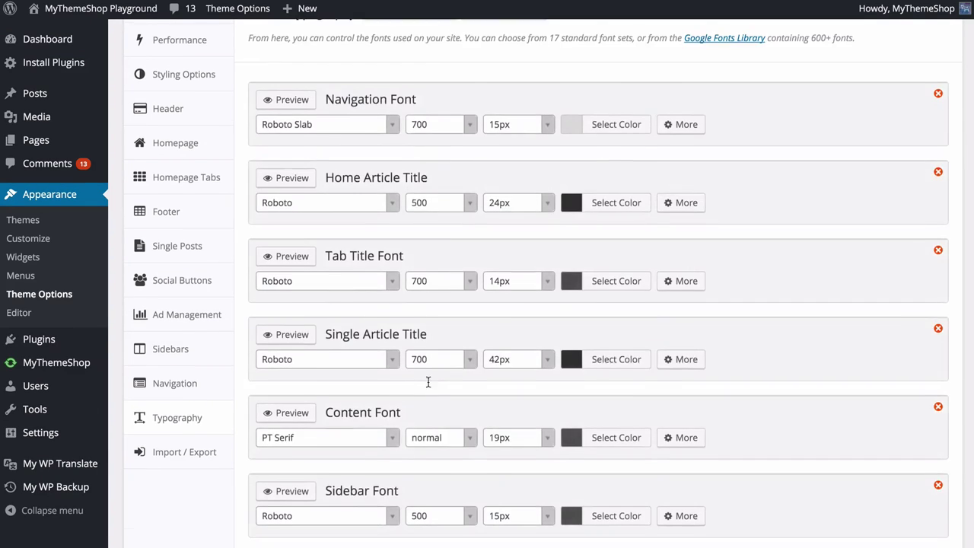
pyautogui.scroll(-8, 427, 380)
pyautogui.click(204, 163)
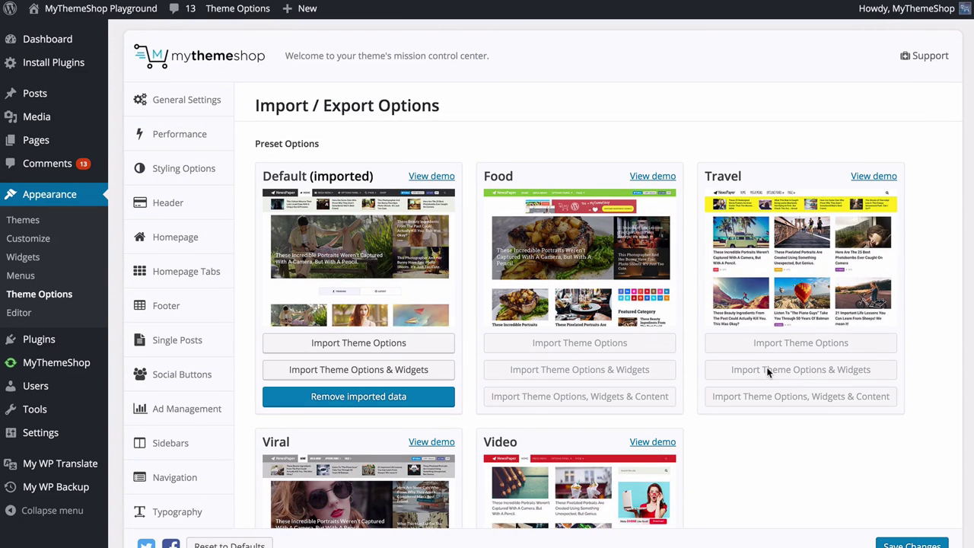
# Show the exportable settings code, then hide it again
pyautogui.scroll(-3, 563, 350)
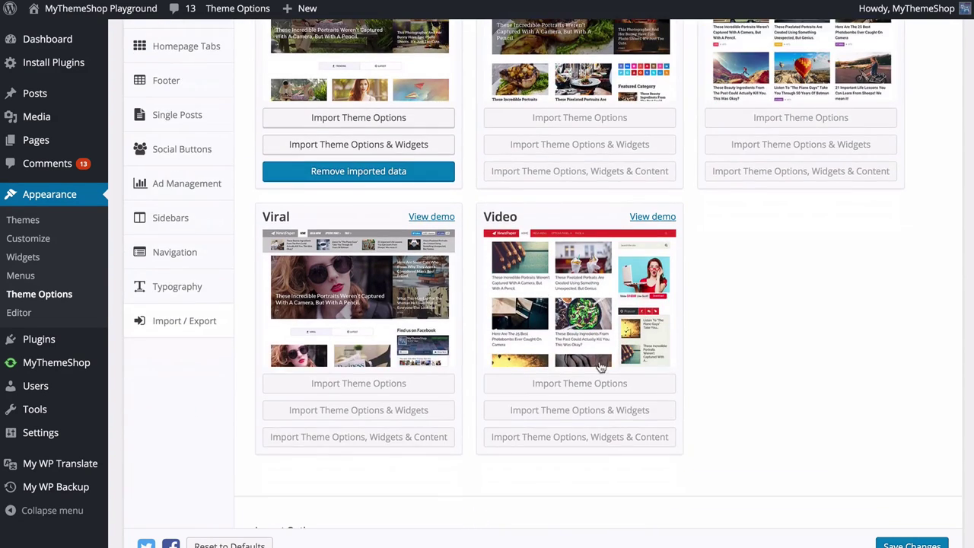
pyautogui.scroll(-4, 597, 365)
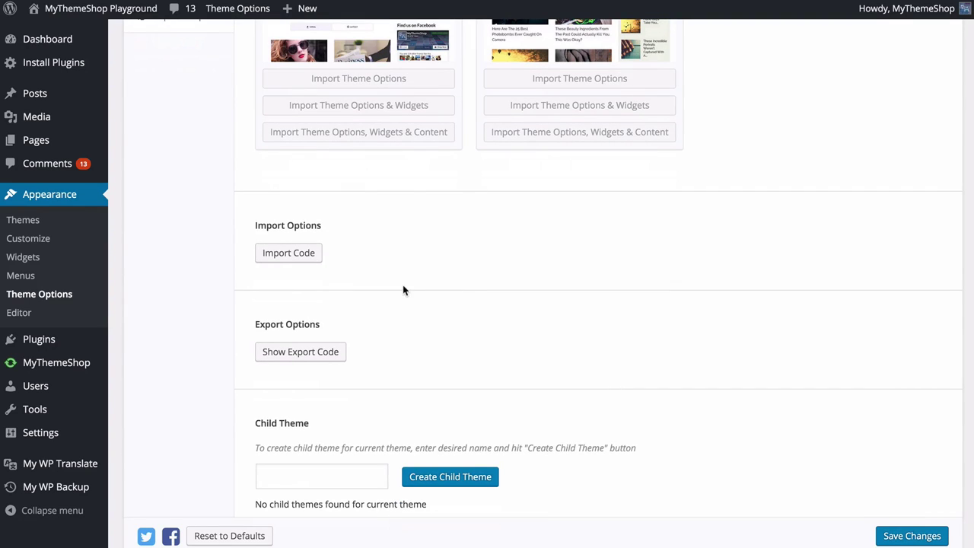
pyautogui.click(330, 350)
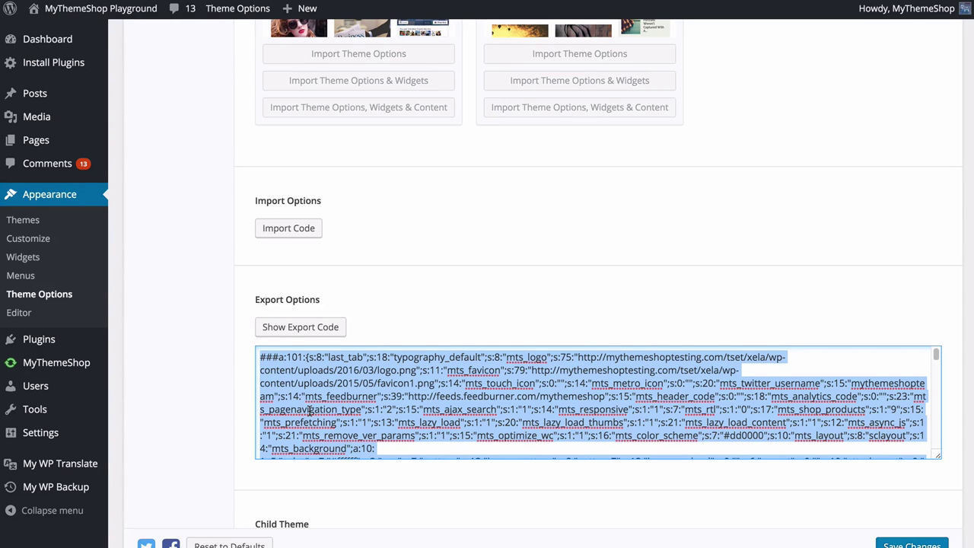
pyautogui.click(285, 327)
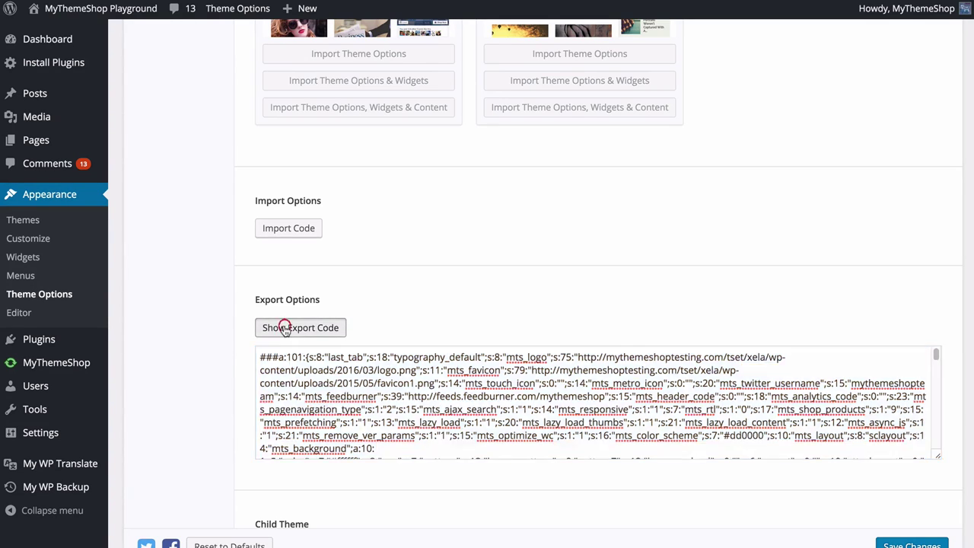
# Briefly open and close the Import Code area, then enter 'NewsPaper Child' as the child theme name
pyautogui.click(295, 228)
pyautogui.click(283, 299)
pyautogui.click(276, 228)
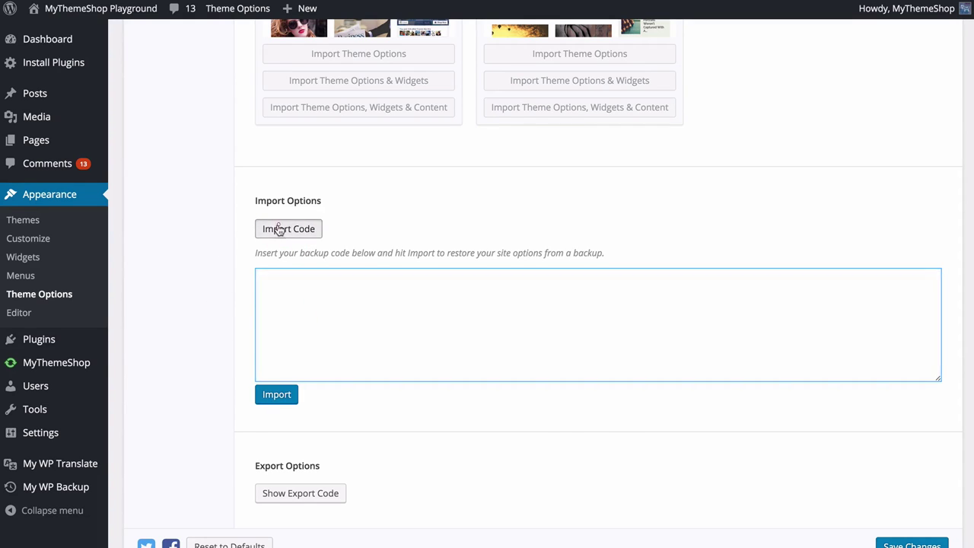
pyautogui.click(292, 447)
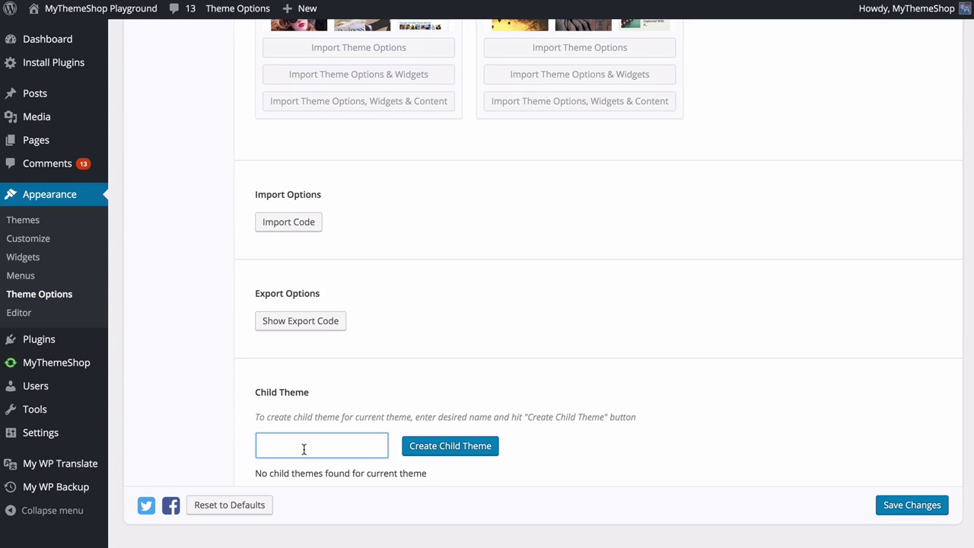
pyautogui.write('NewsPaper Child')
# Create the NewsPaper Child theme and save the theme options
pyautogui.click(478, 446)
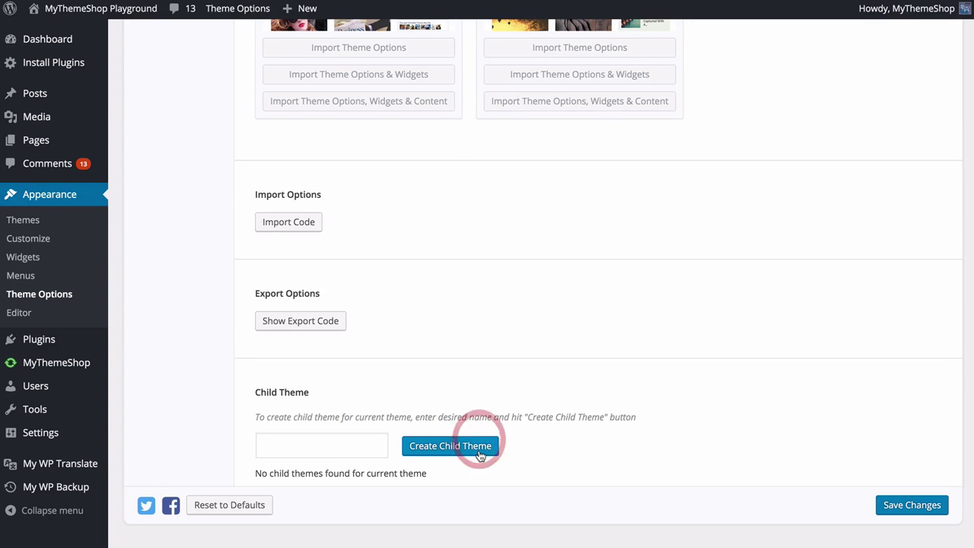
pyautogui.scroll(-1, 515, 533)
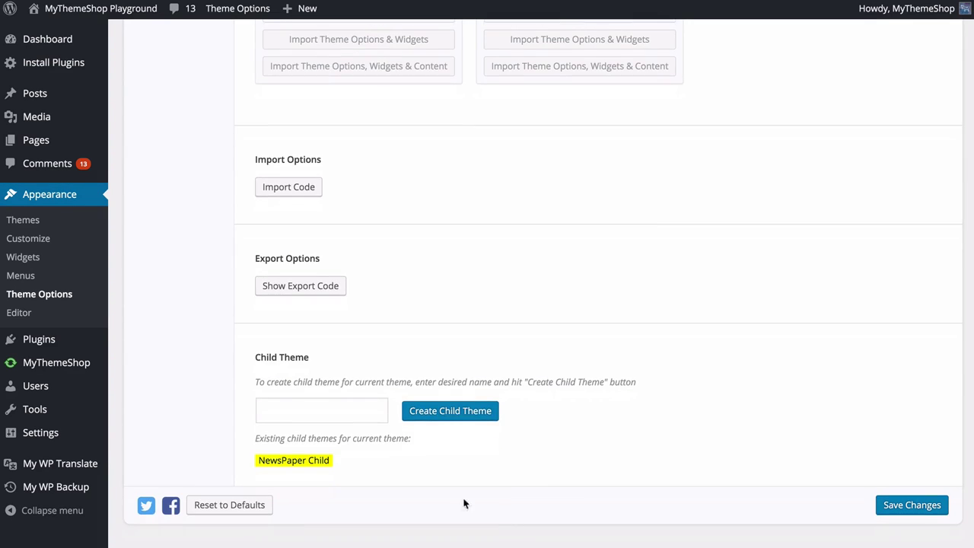
pyautogui.click(909, 504)
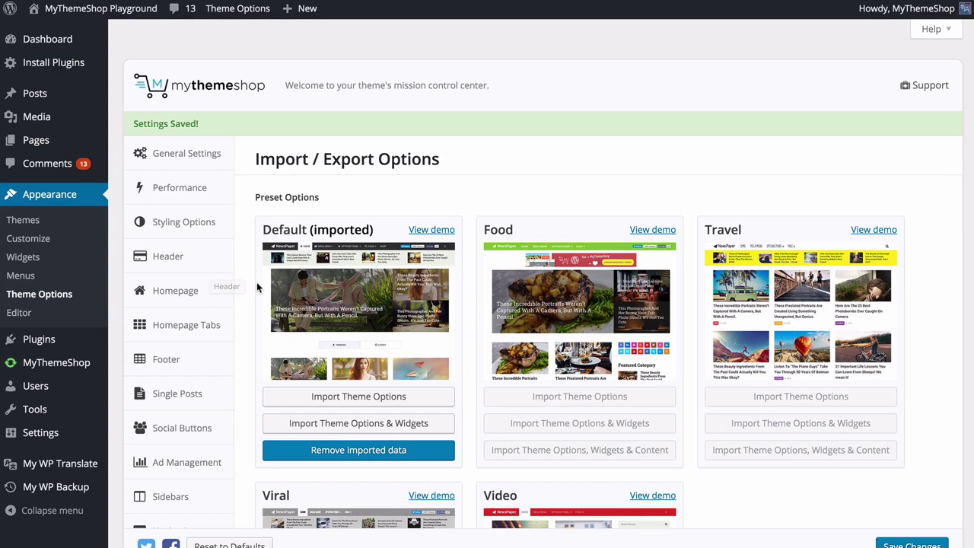
pyautogui.scroll(-5, 256, 281)
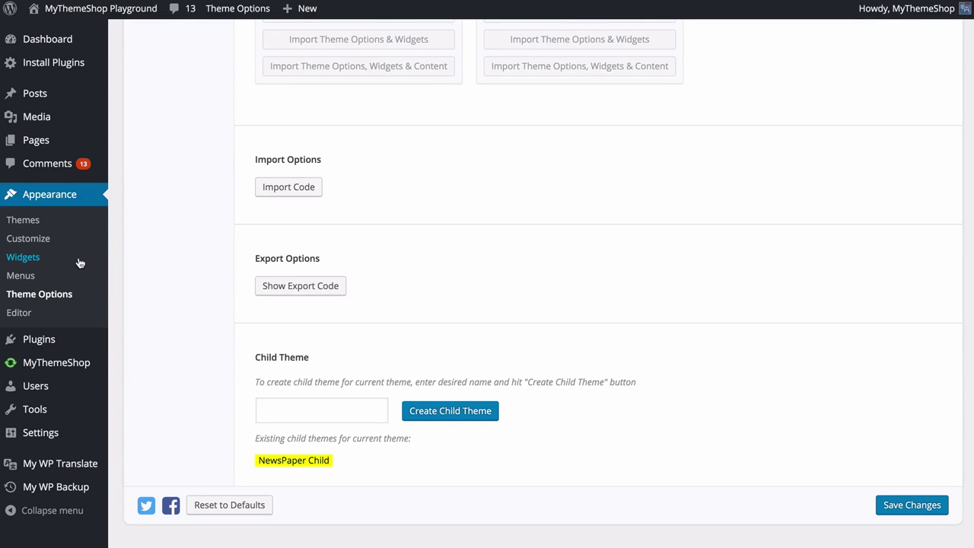
# Open Appearance > Widgets and briefly expand and collapse the Search Sidebar
pyautogui.click(52, 261)
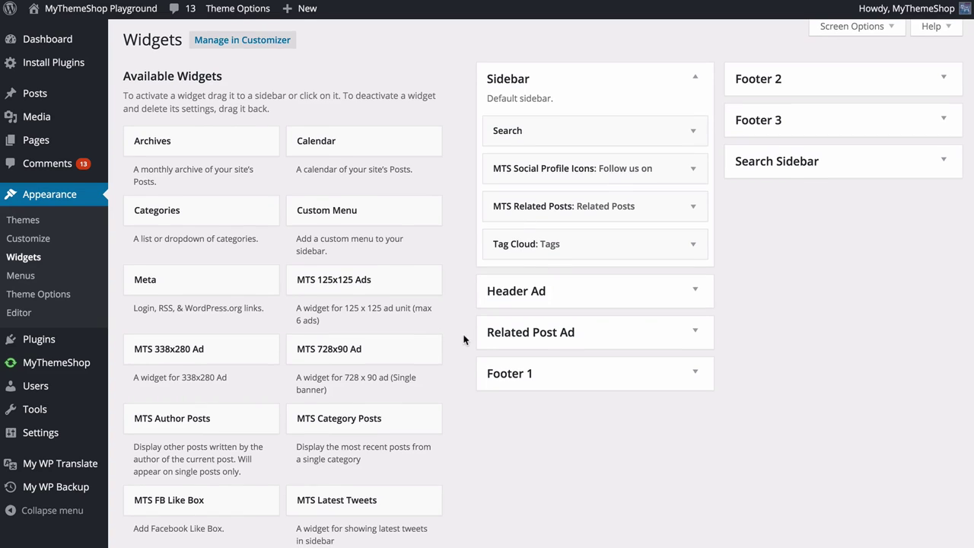
pyautogui.scroll(-1, 461, 335)
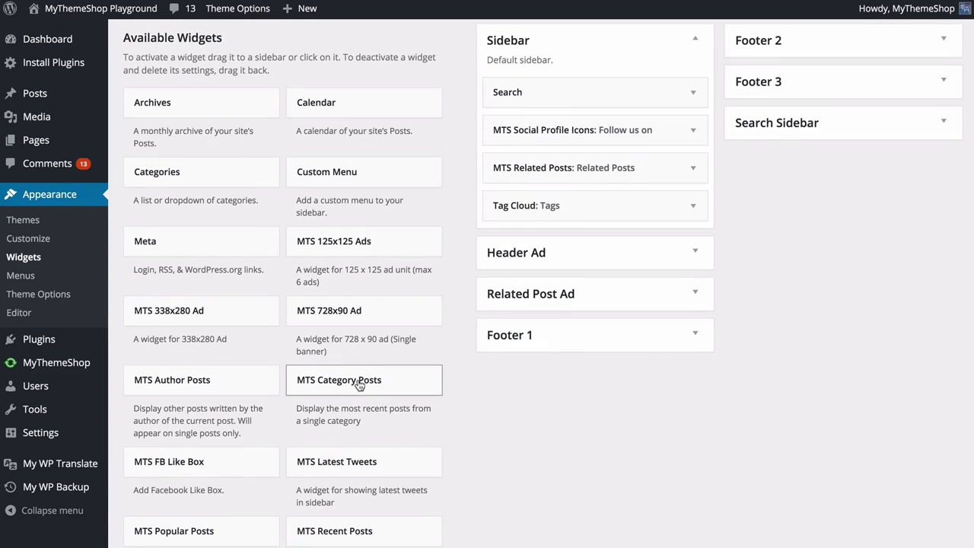
pyautogui.scroll(-3, 426, 373)
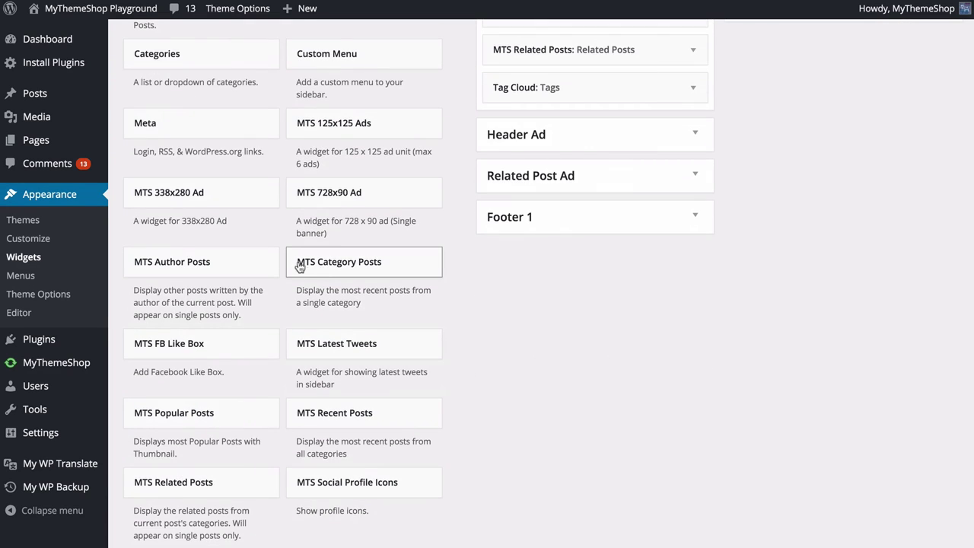
pyautogui.scroll(-3, 358, 271)
pyautogui.scroll(8, 434, 282)
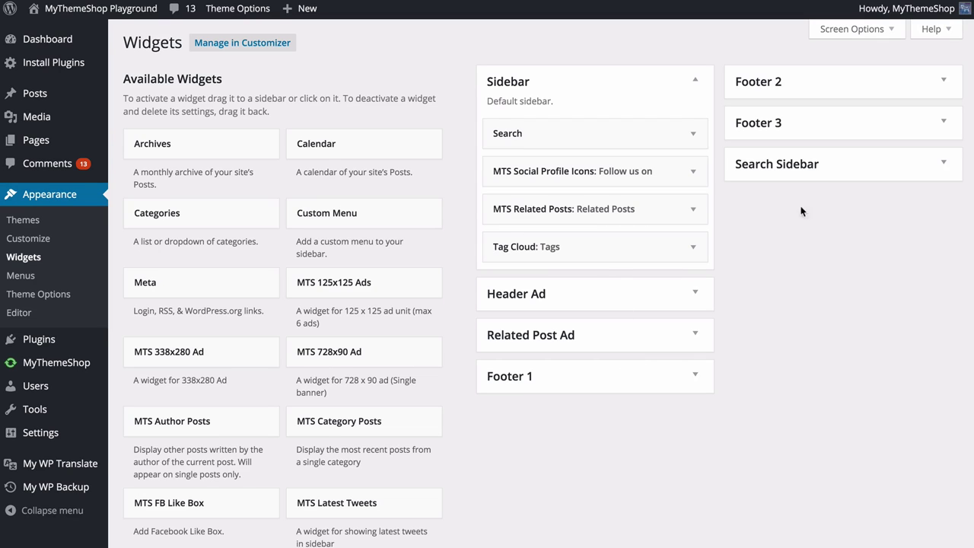
pyautogui.click(795, 162)
pyautogui.click(789, 166)
# Expand Footer 1, Footer 2 and Footer 3, then drag an MTS Recent Posts widget into the Sidebar
pyautogui.click(663, 377)
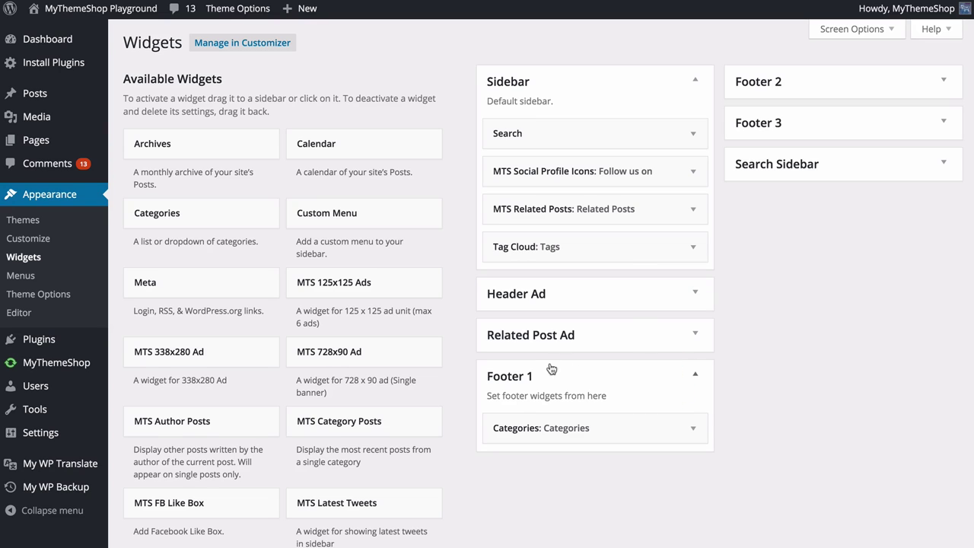
pyautogui.click(778, 80)
pyautogui.click(780, 166)
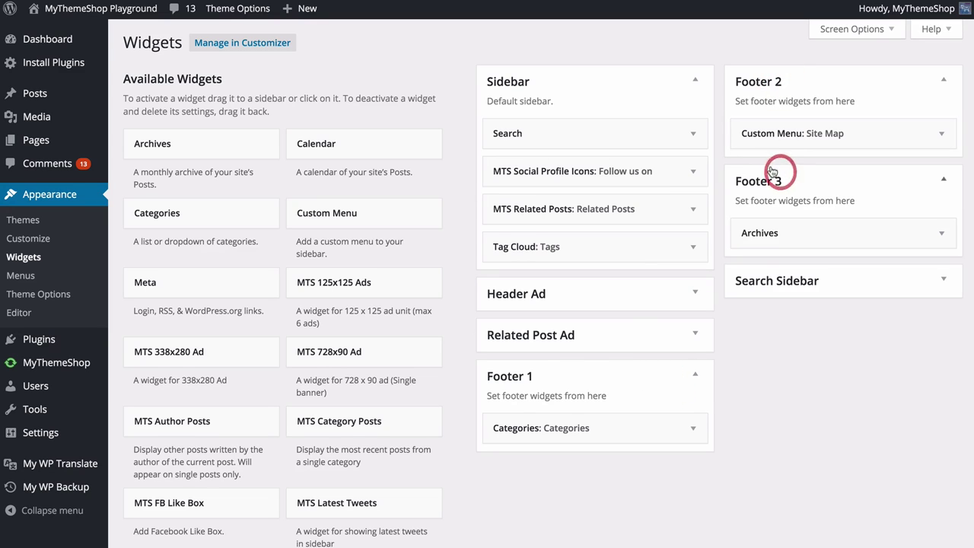
pyautogui.scroll(-5, 462, 222)
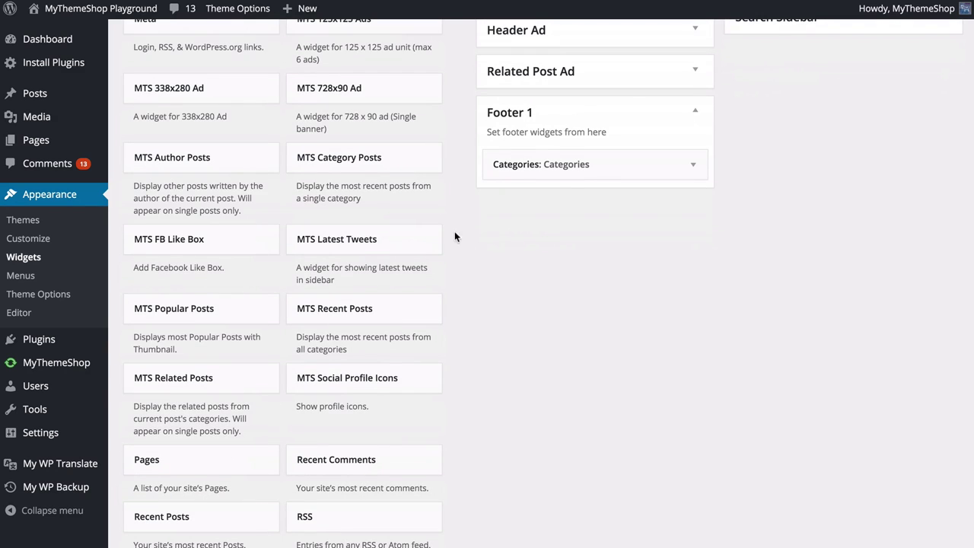
pyautogui.moveTo(403, 309); pyautogui.dragTo(611, 156)
# Save the MTS Recent Posts widget (Recent Posts, 5 posts) and preview it on an article
pyautogui.scroll(5, 406, 309)
pyautogui.scroll(-2, 584, 213)
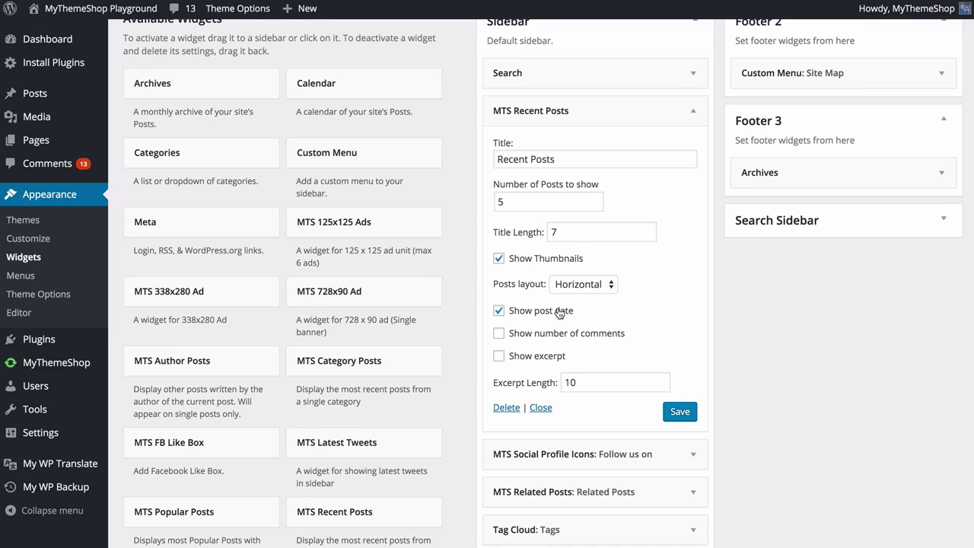
pyautogui.click(687, 419)
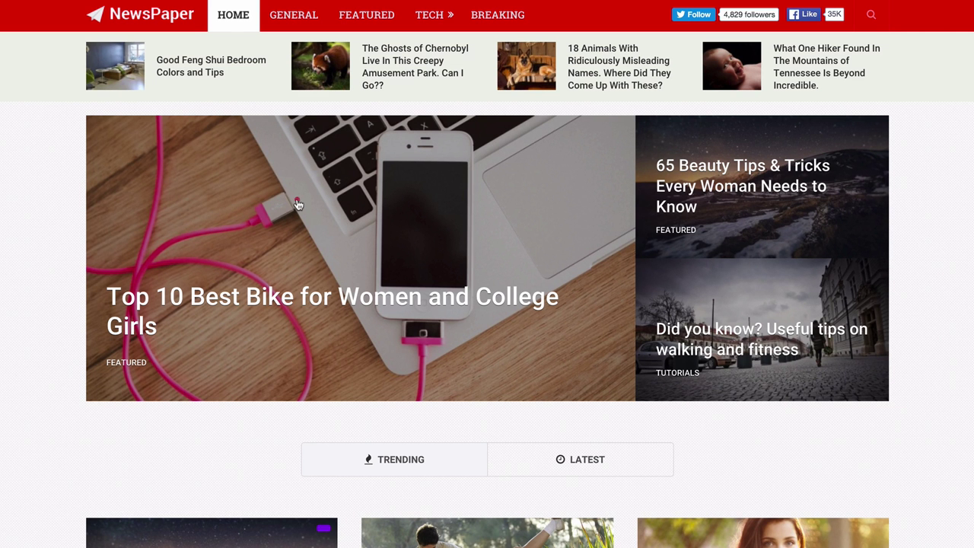
pyautogui.click(107, 161)
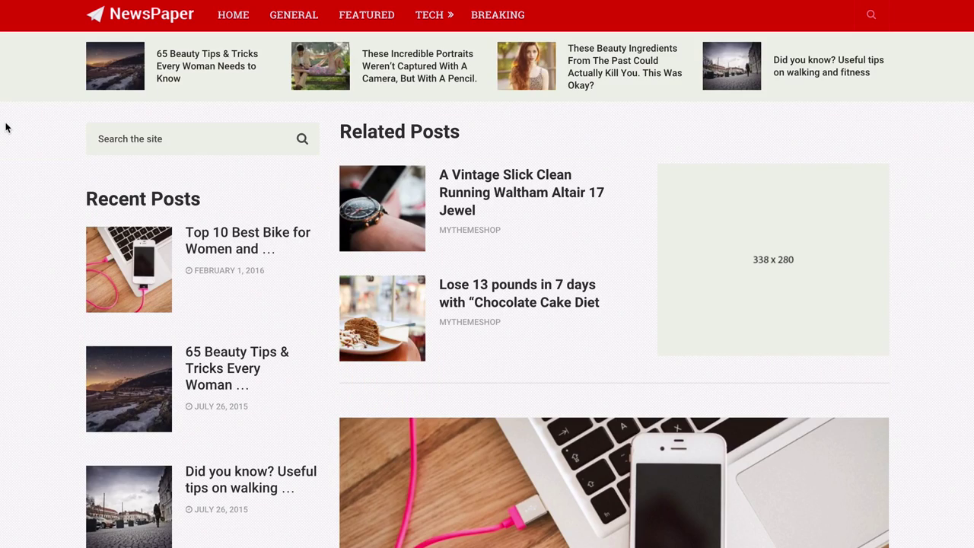
pyautogui.scroll(-1, 163, 179)
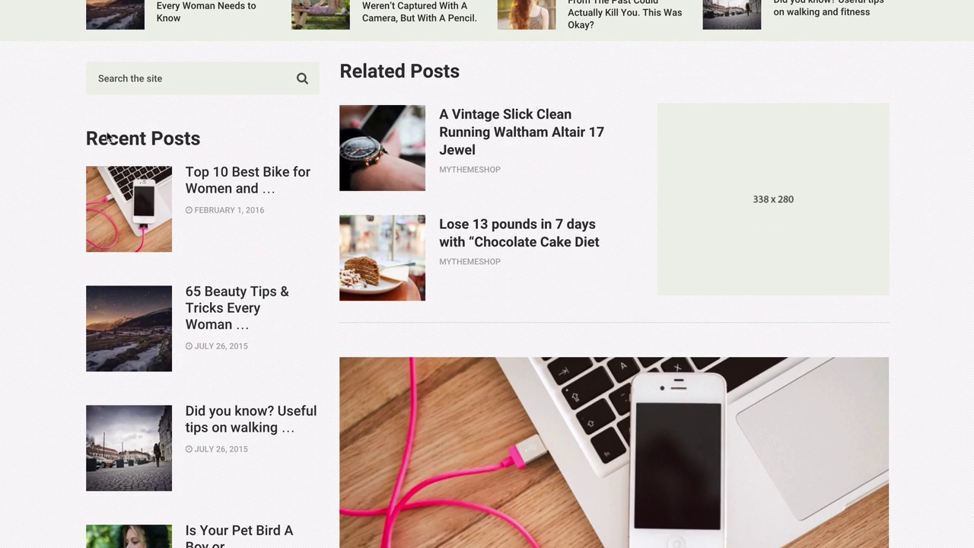
pyautogui.scroll(-6, 71, 151)
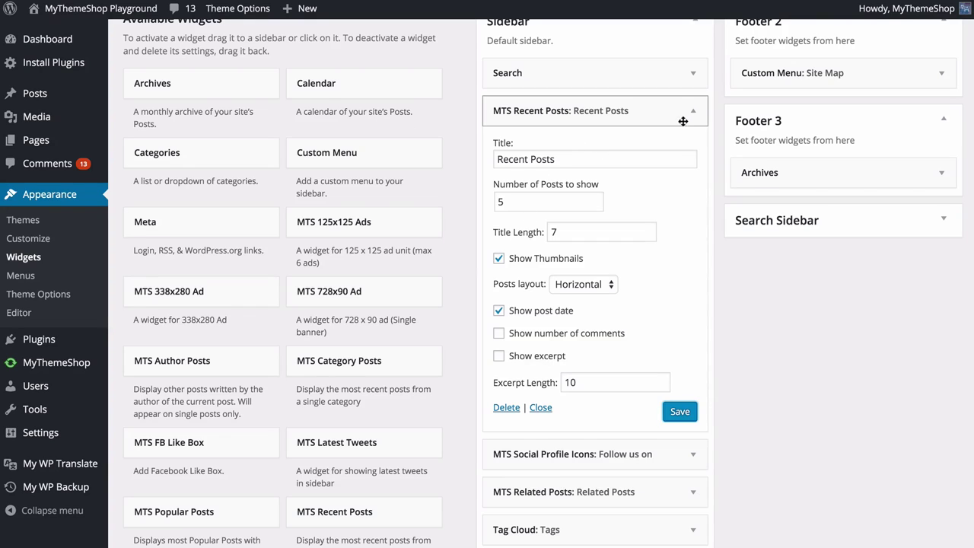
# Move MTS Recent Posts directly below MTS Social Profile Icons in the Sidebar
pyautogui.click(692, 115)
pyautogui.moveTo(631, 114); pyautogui.dragTo(635, 153)
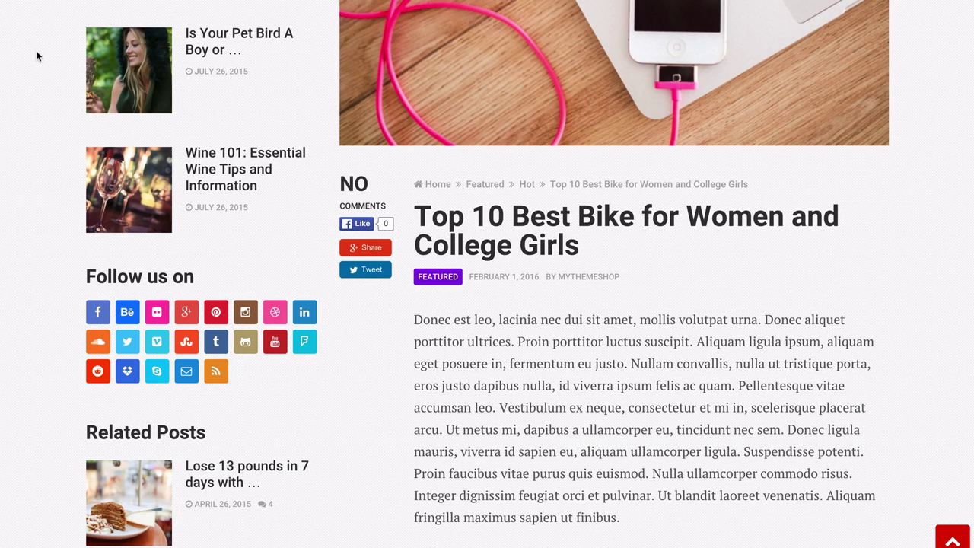
pyautogui.scroll(-3, 37, 53)
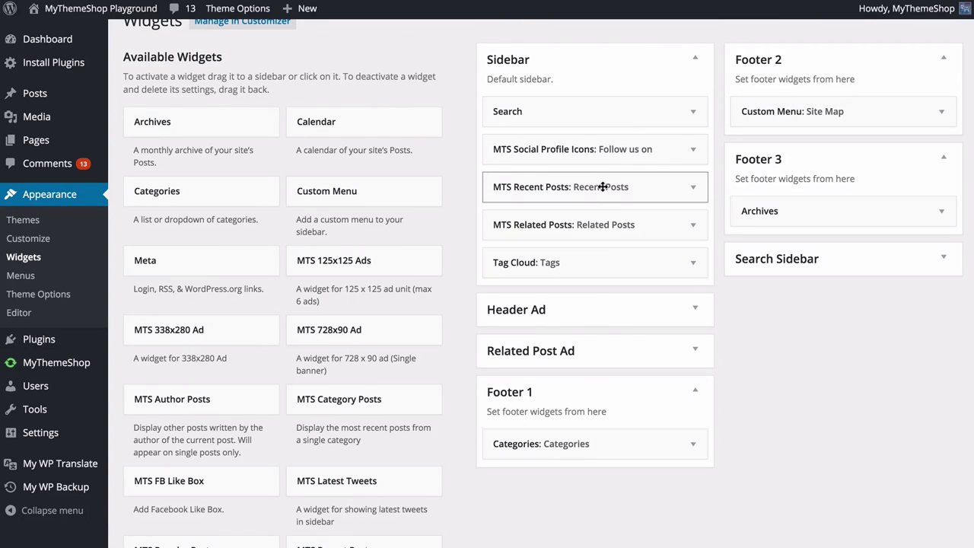
# Drag MTS Recent Posts from the Sidebar into Footer 1 above Categories and reload the site to check
pyautogui.moveTo(603, 186); pyautogui.dragTo(606, 447)
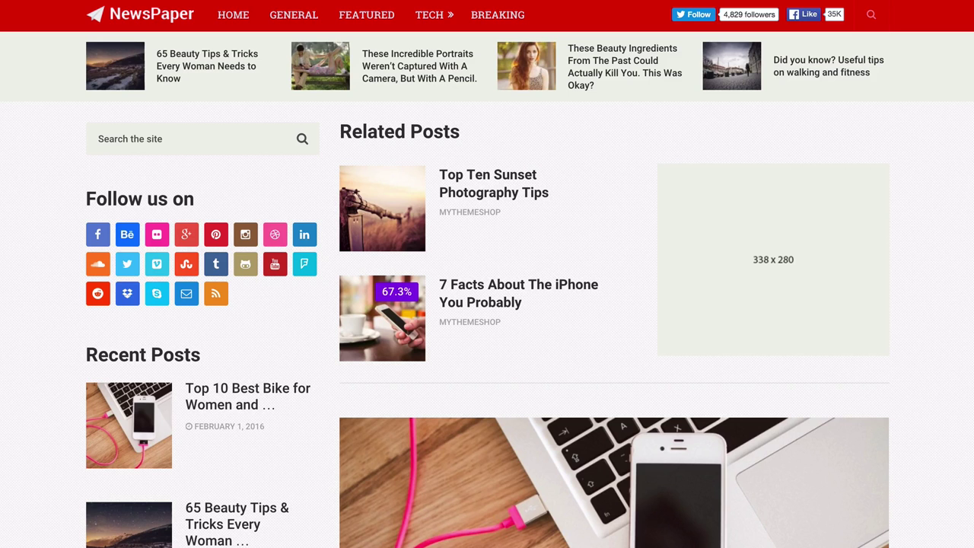
pyautogui.press('F5')
pyautogui.scroll(-3, 7, 221)
pyautogui.scroll(-20, 8, 221)
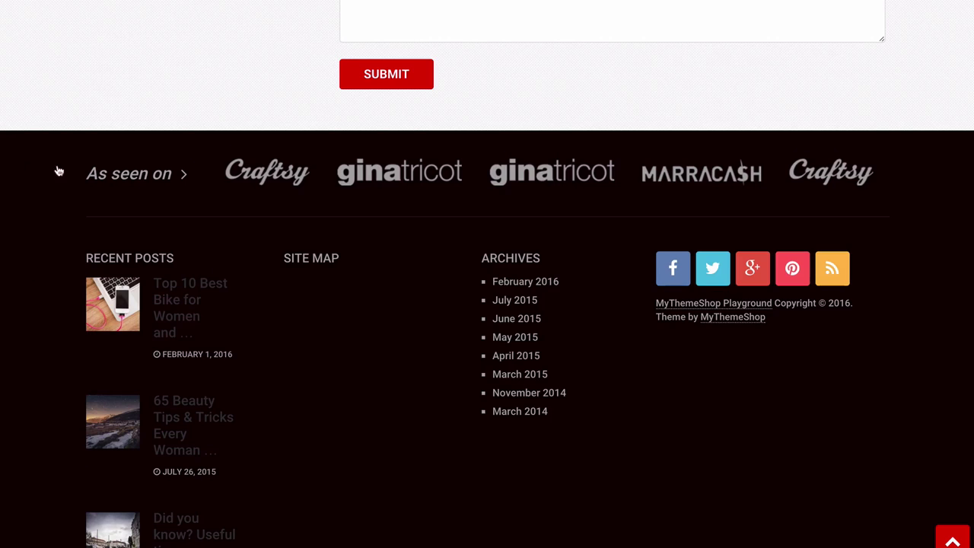
pyautogui.scroll(-6, 10, 242)
pyautogui.scroll(-1, 9, 242)
pyautogui.scroll(5, 4, 261)
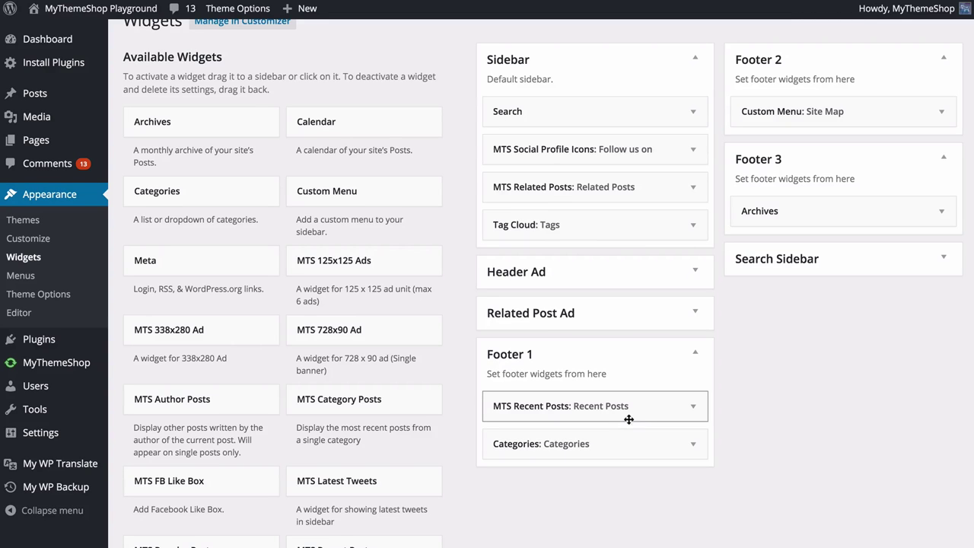
# Move MTS Recent Posts from Footer 1 into the Search Sidebar below the WP Tab Widget
pyautogui.click(595, 406)
pyautogui.click(772, 262)
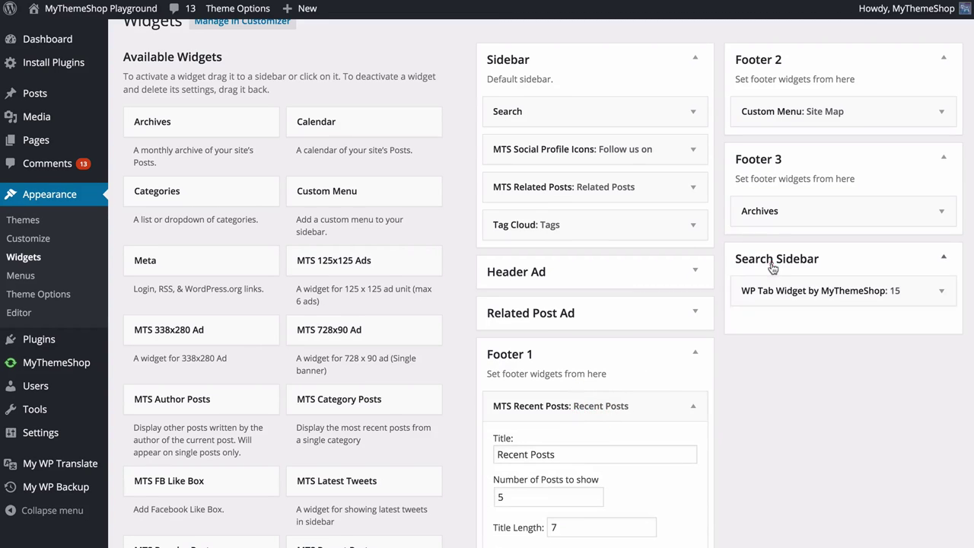
pyautogui.click(592, 407)
pyautogui.moveTo(592, 407); pyautogui.dragTo(825, 313)
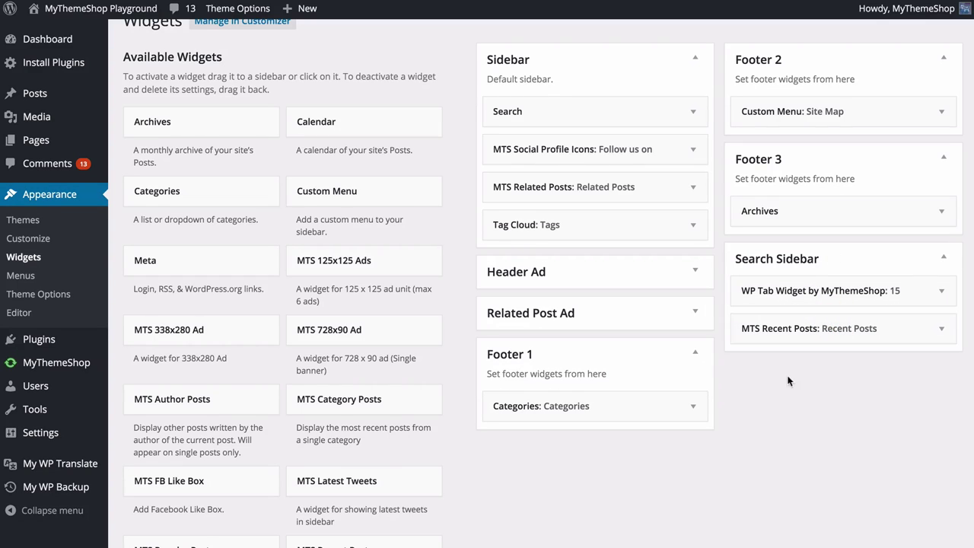
# Delete the Categories widget, leaving Footer 1 empty
pyautogui.click(694, 409)
pyautogui.scroll(-3, 693, 397)
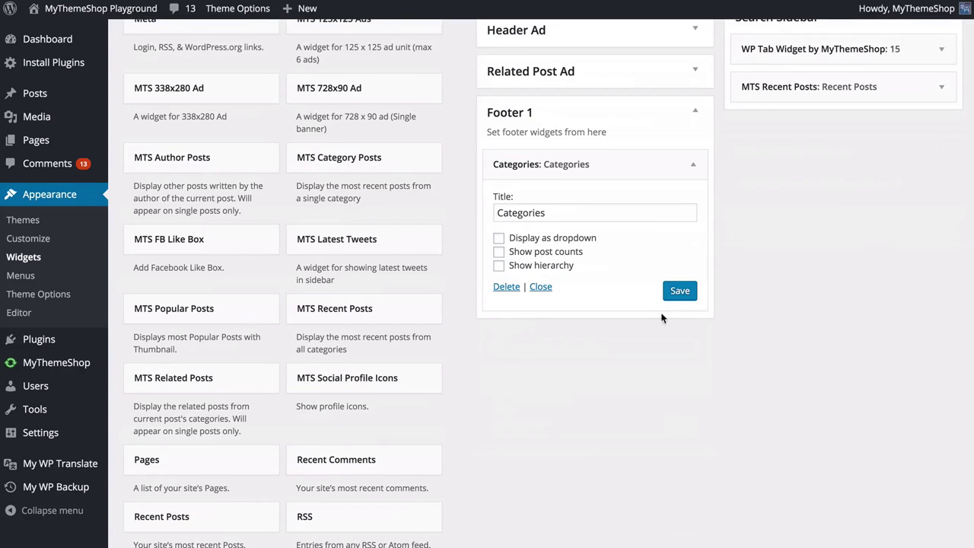
pyautogui.click(508, 287)
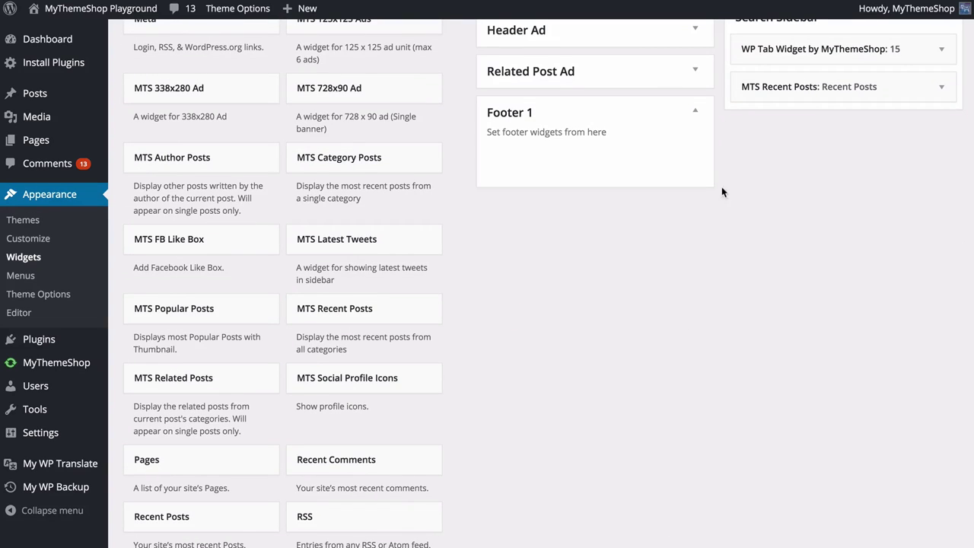
pyautogui.scroll(2, 723, 213)
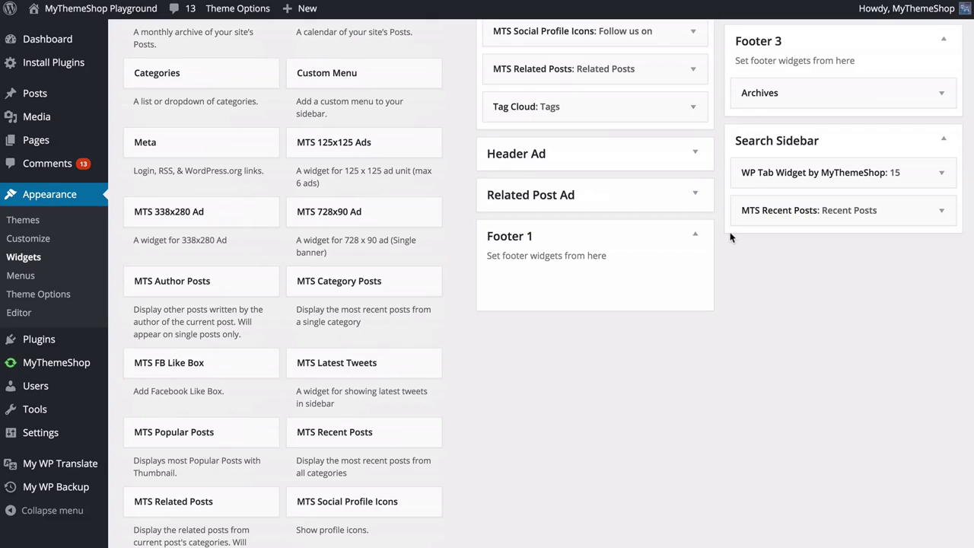
pyautogui.scroll(3, 719, 242)
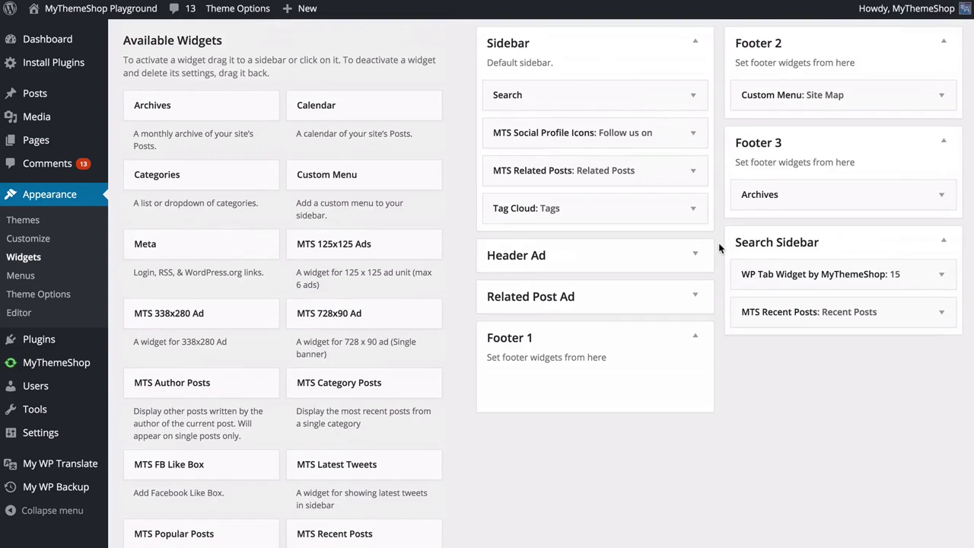